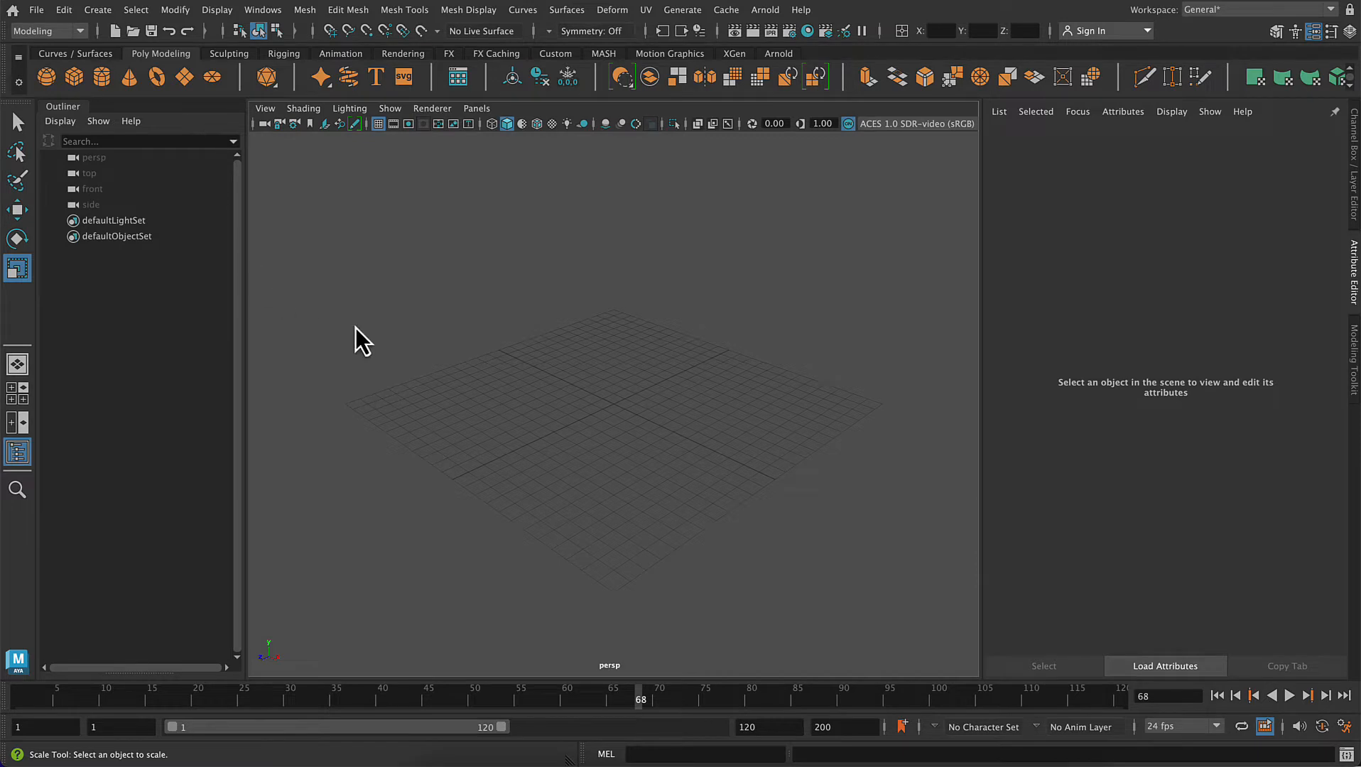
- Create a 3D type mesh with the default text and frame the whole word in the perspective view
left_click(104, 9)
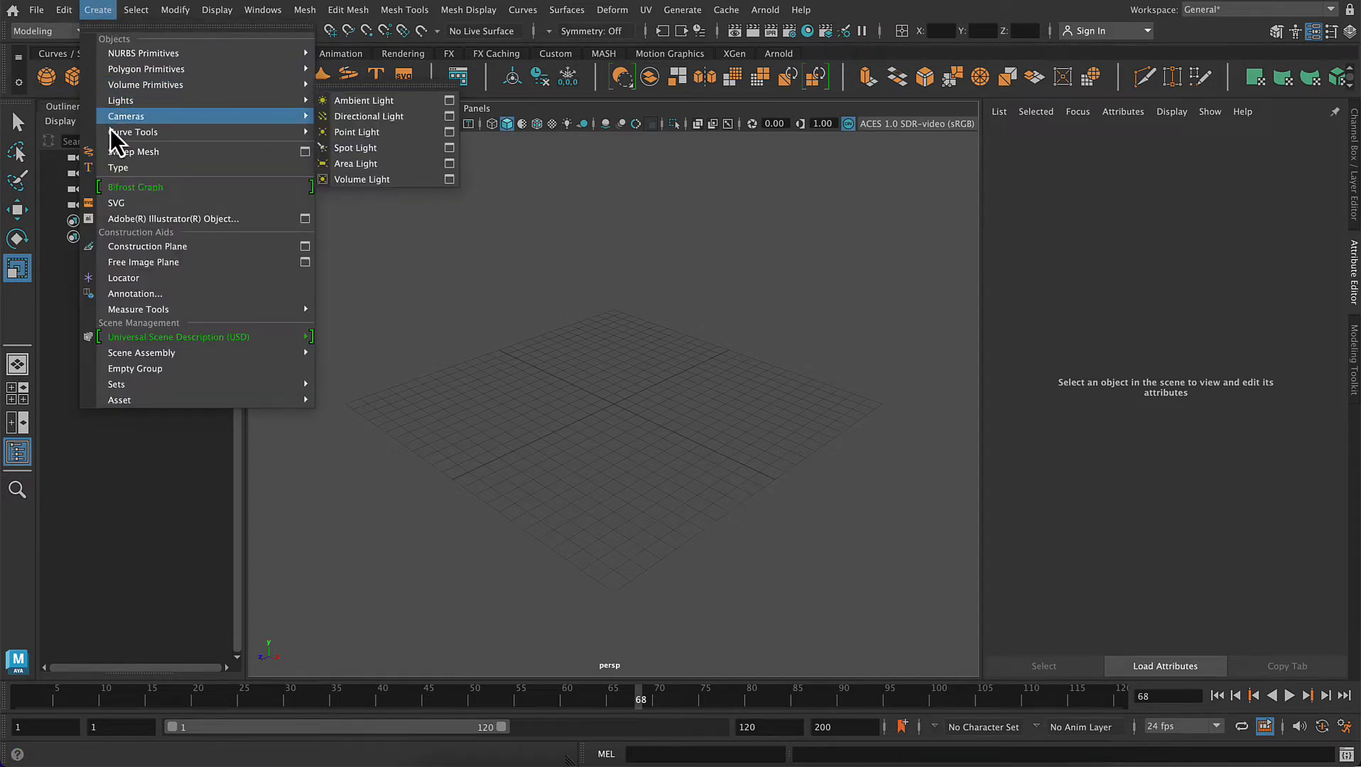
left_click(124, 168)
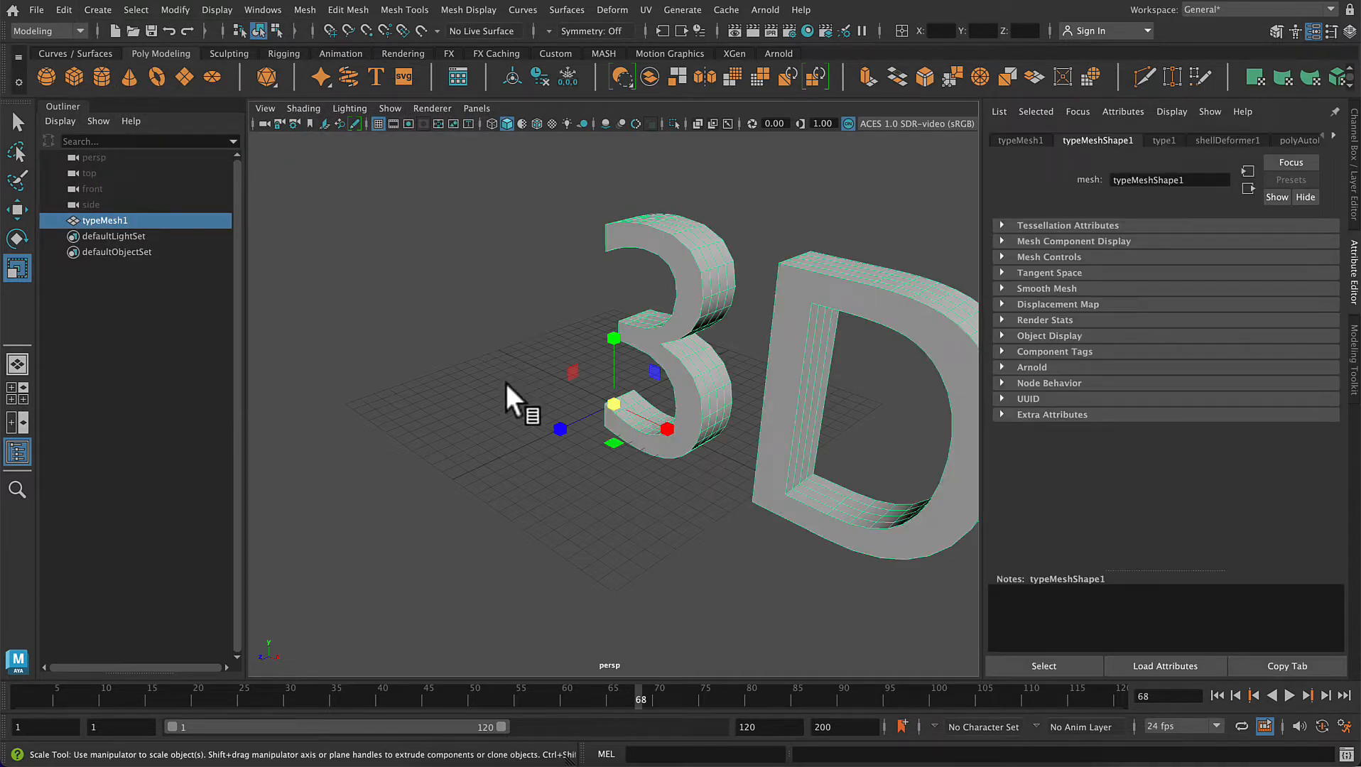
key("alt")
scroll(586, 345, "down", 10)
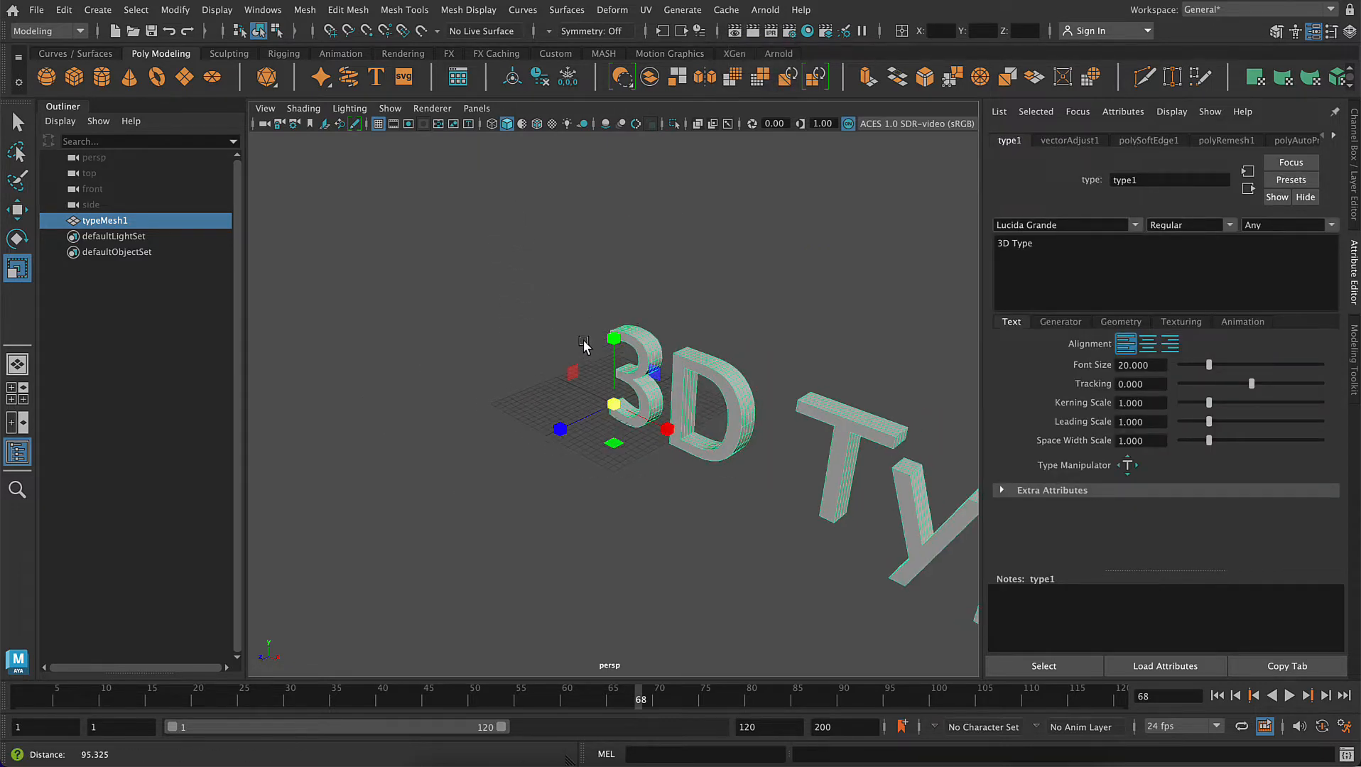
scroll(575, 327, "up", 1)
middle_click_drag(575, 329, 407, 252, "alt")
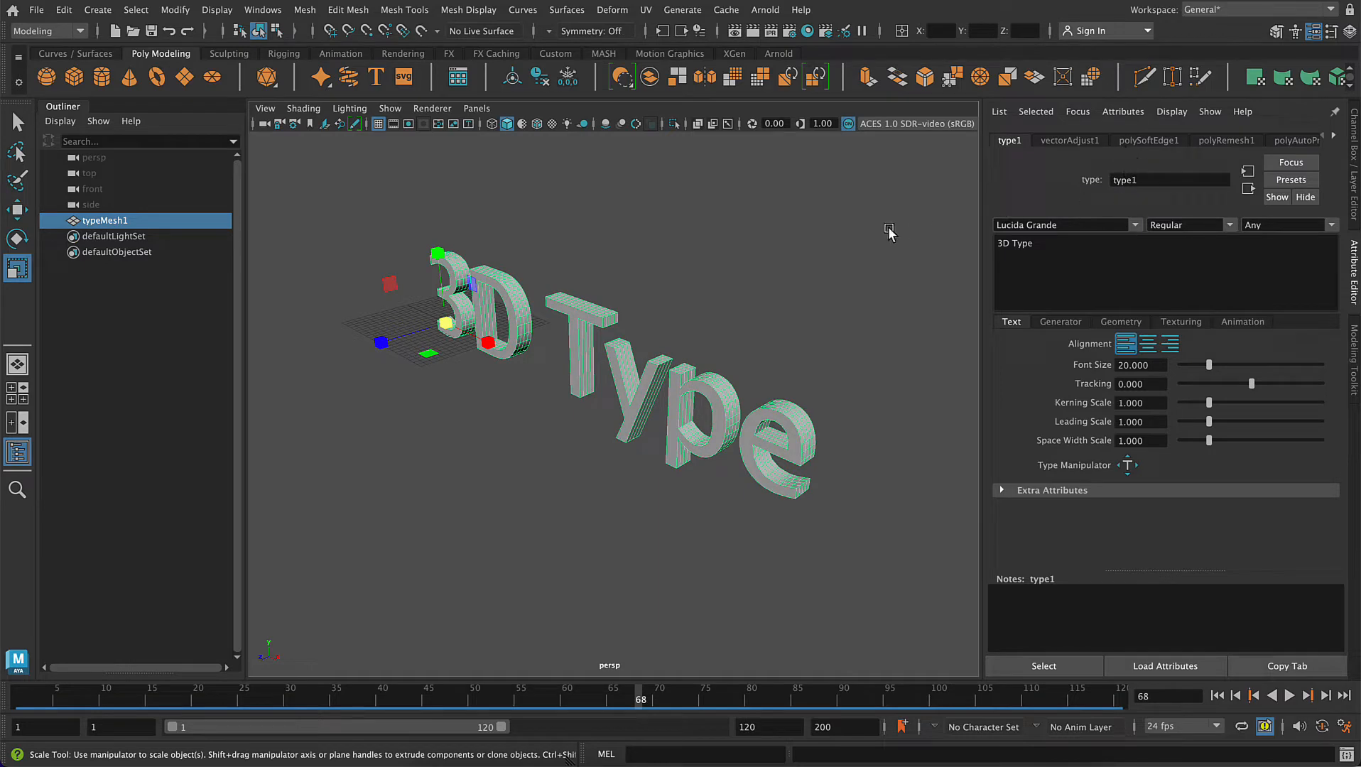
- Display the type1 node's text attributes for the new type mesh
left_click(1355, 158)
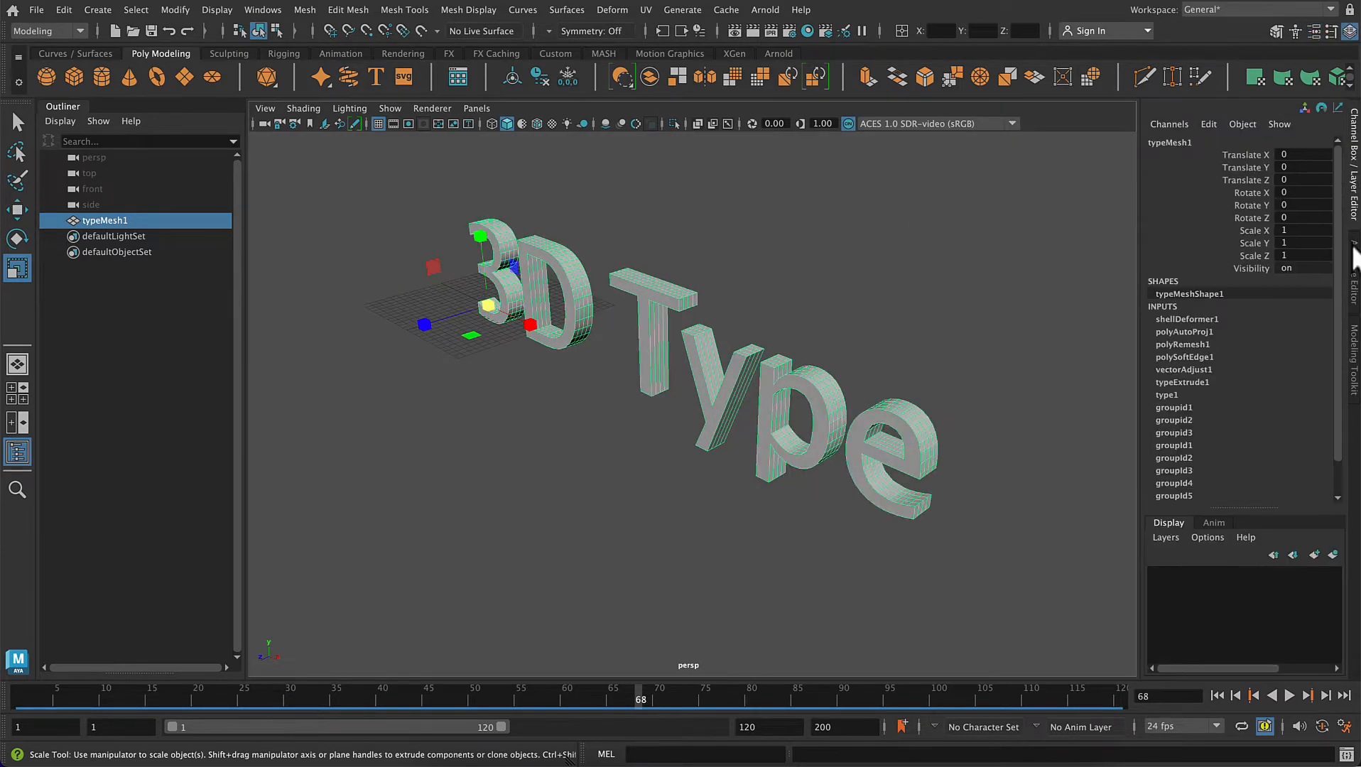
left_click(1355, 291)
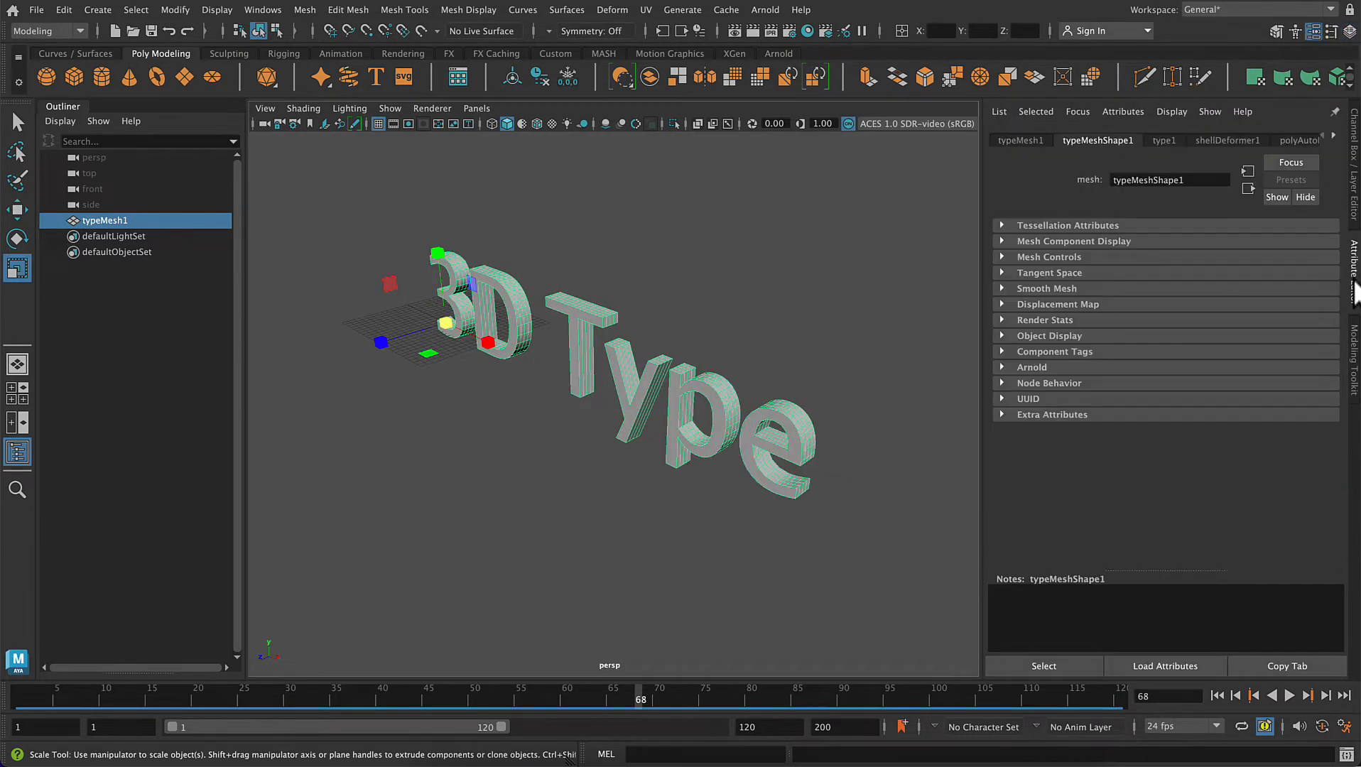
left_click(1011, 142)
left_click(1097, 141)
left_click(1165, 141)
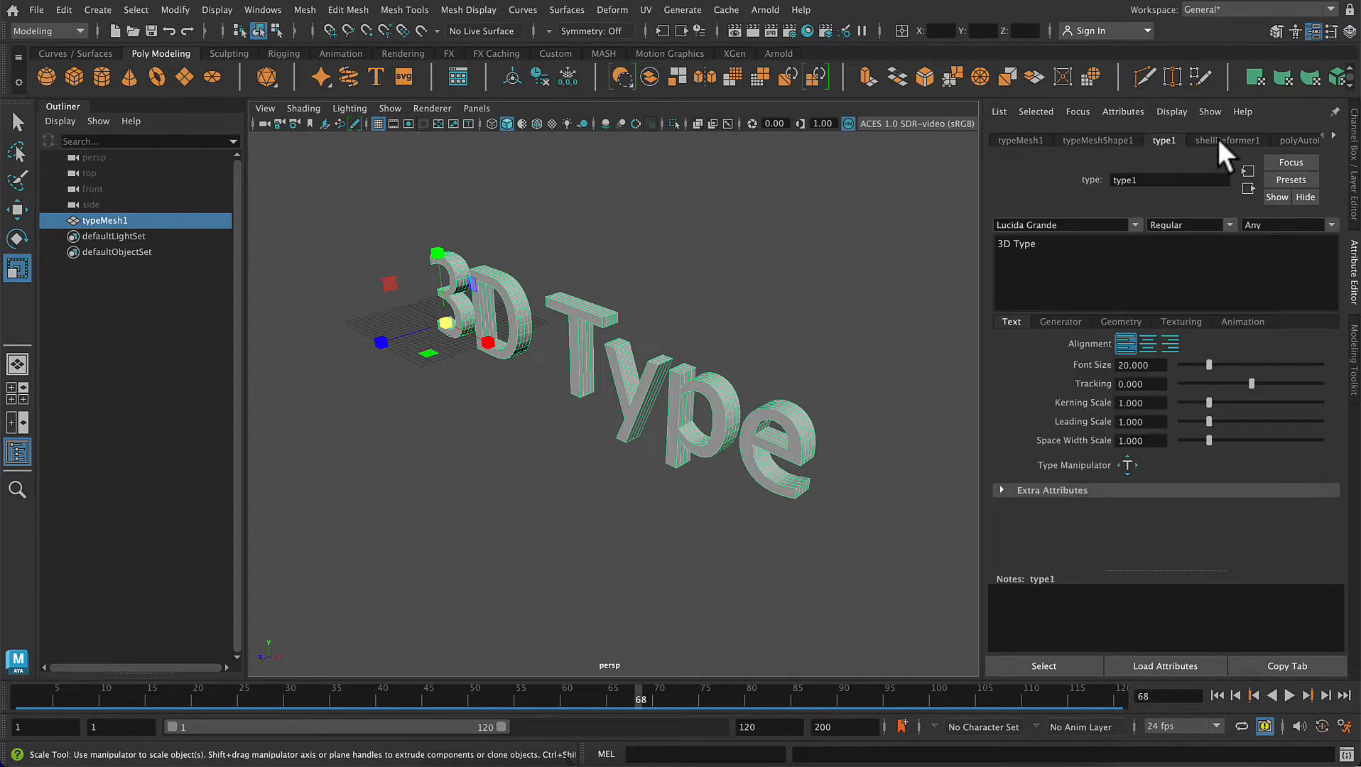
- Set the type's font to Adobe Garamond Pro with the Regular style
left_click(1134, 225)
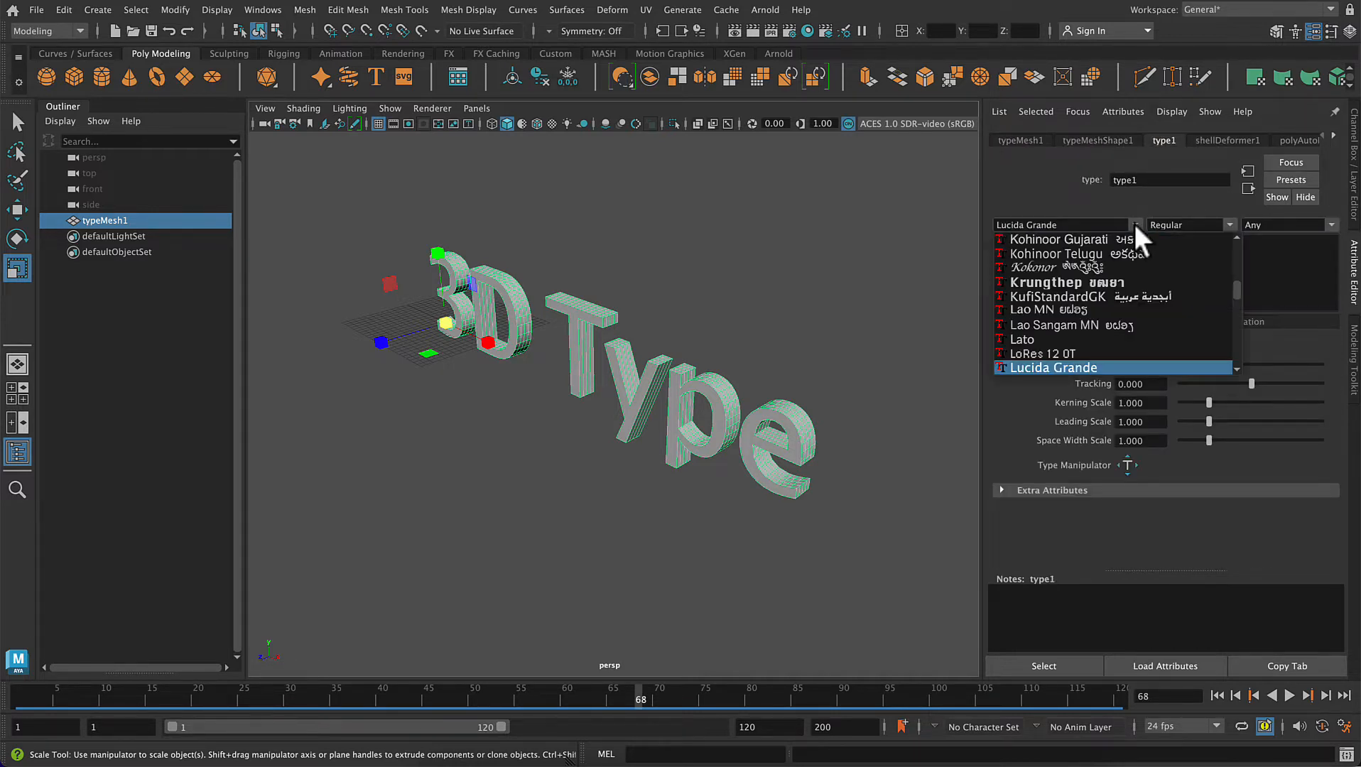
scroll(1135, 303, "up", 10)
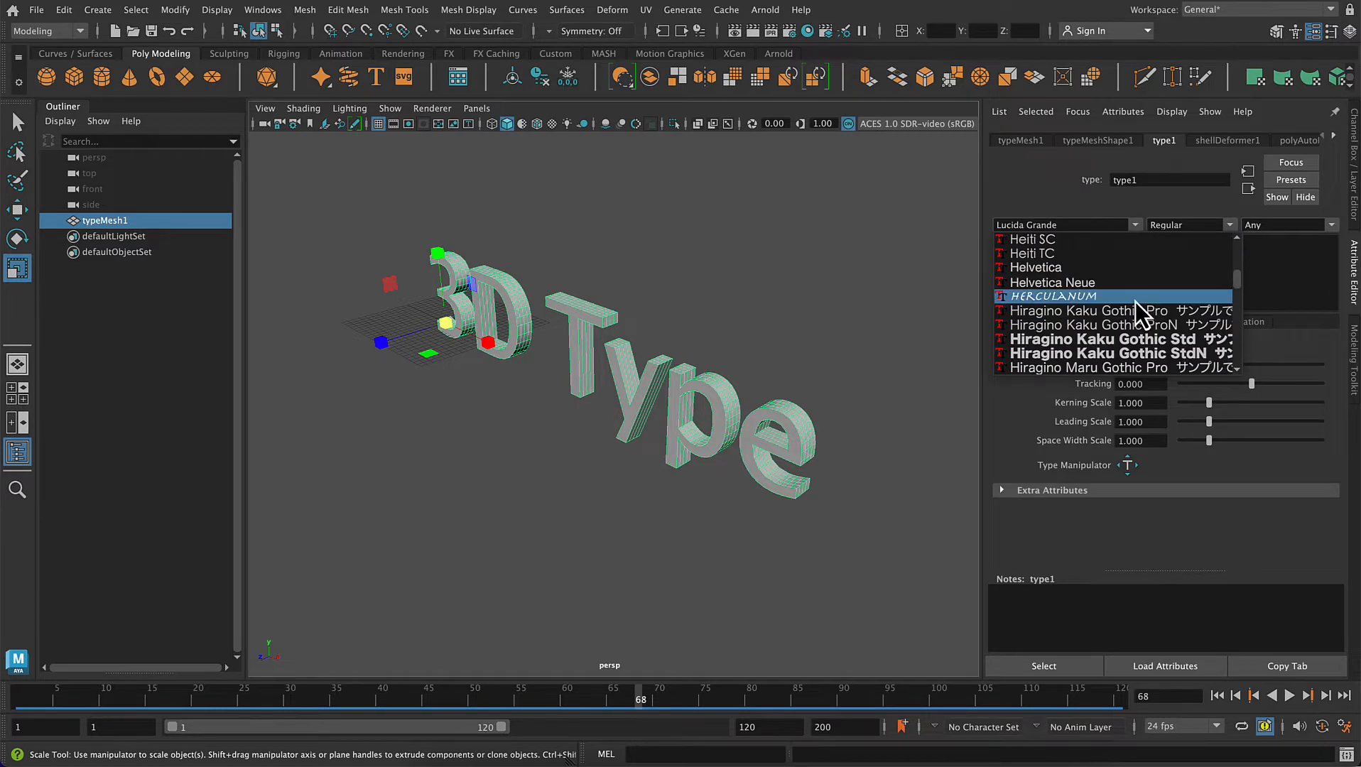
scroll(1136, 301, "up", 20)
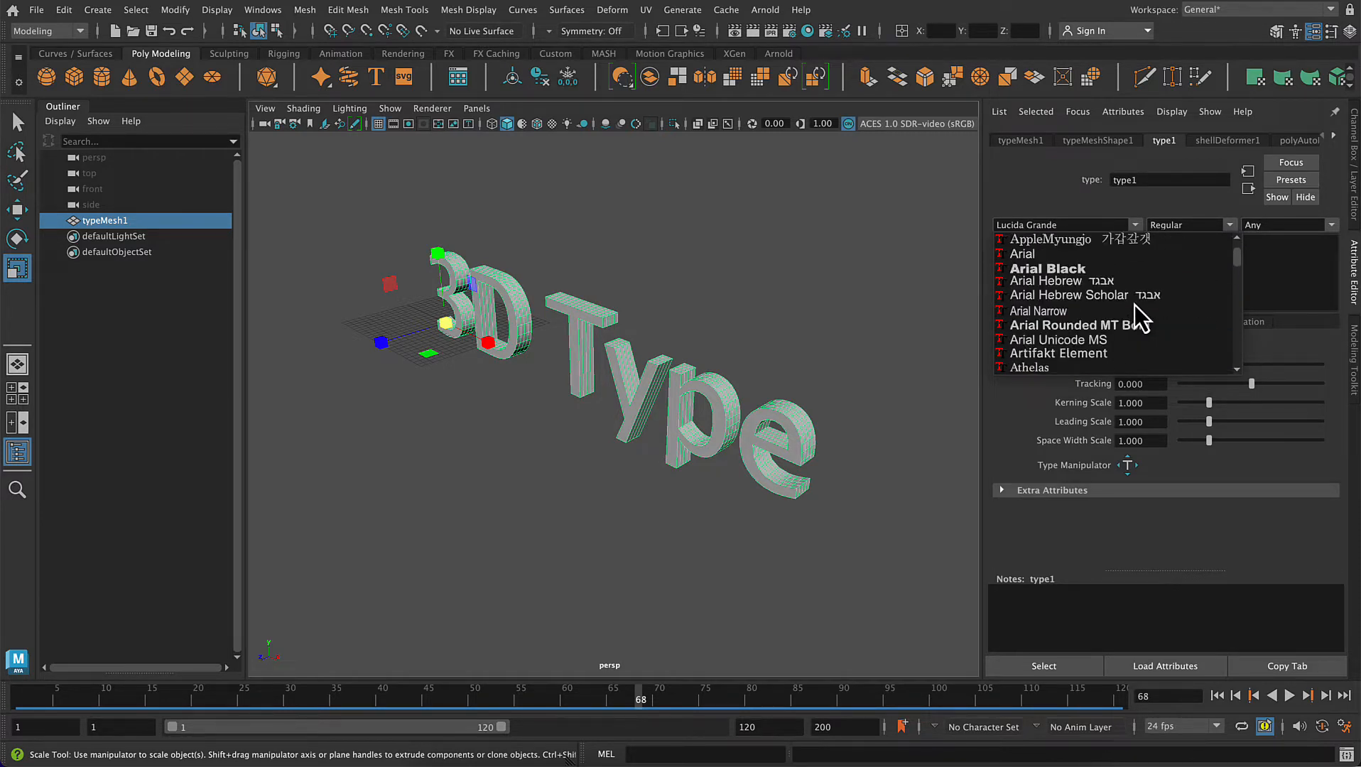
scroll(1135, 305, "up", 5)
left_click(1125, 260)
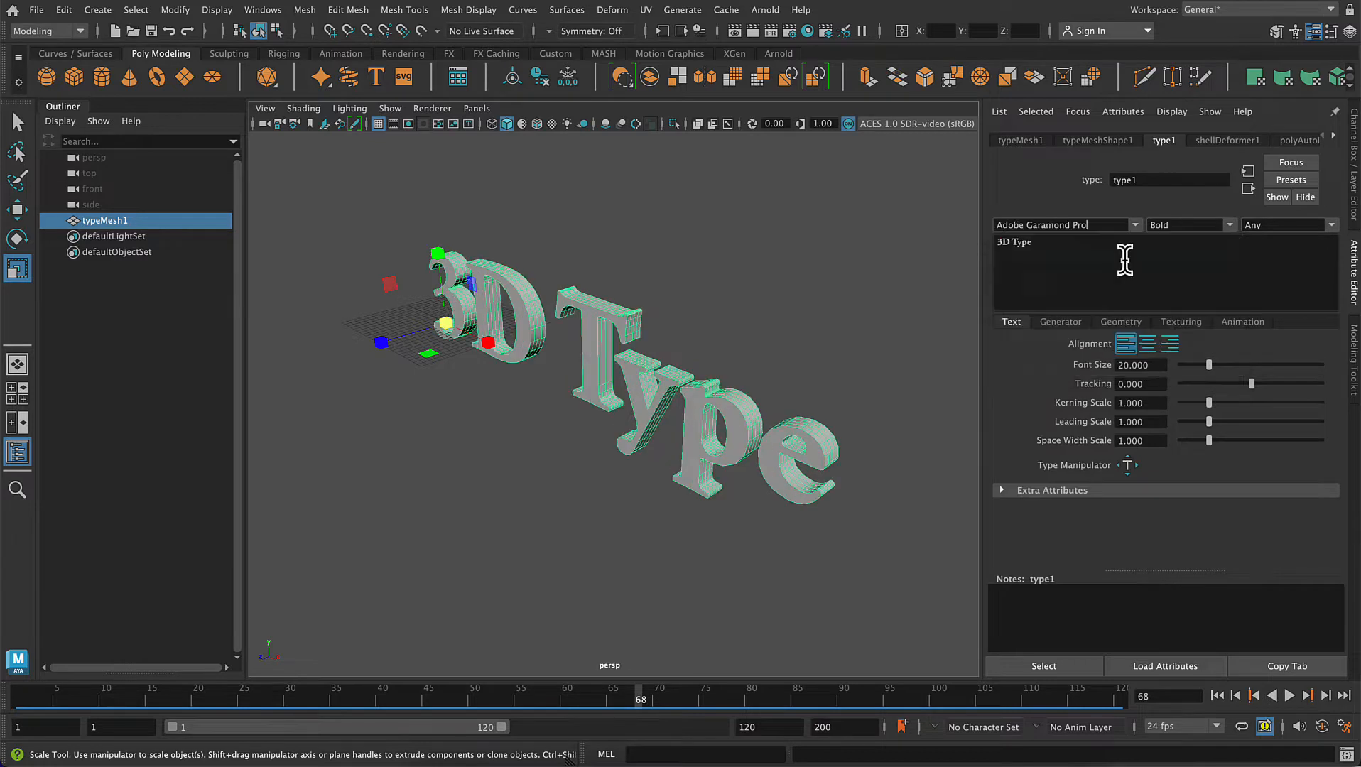
left_click(1228, 224)
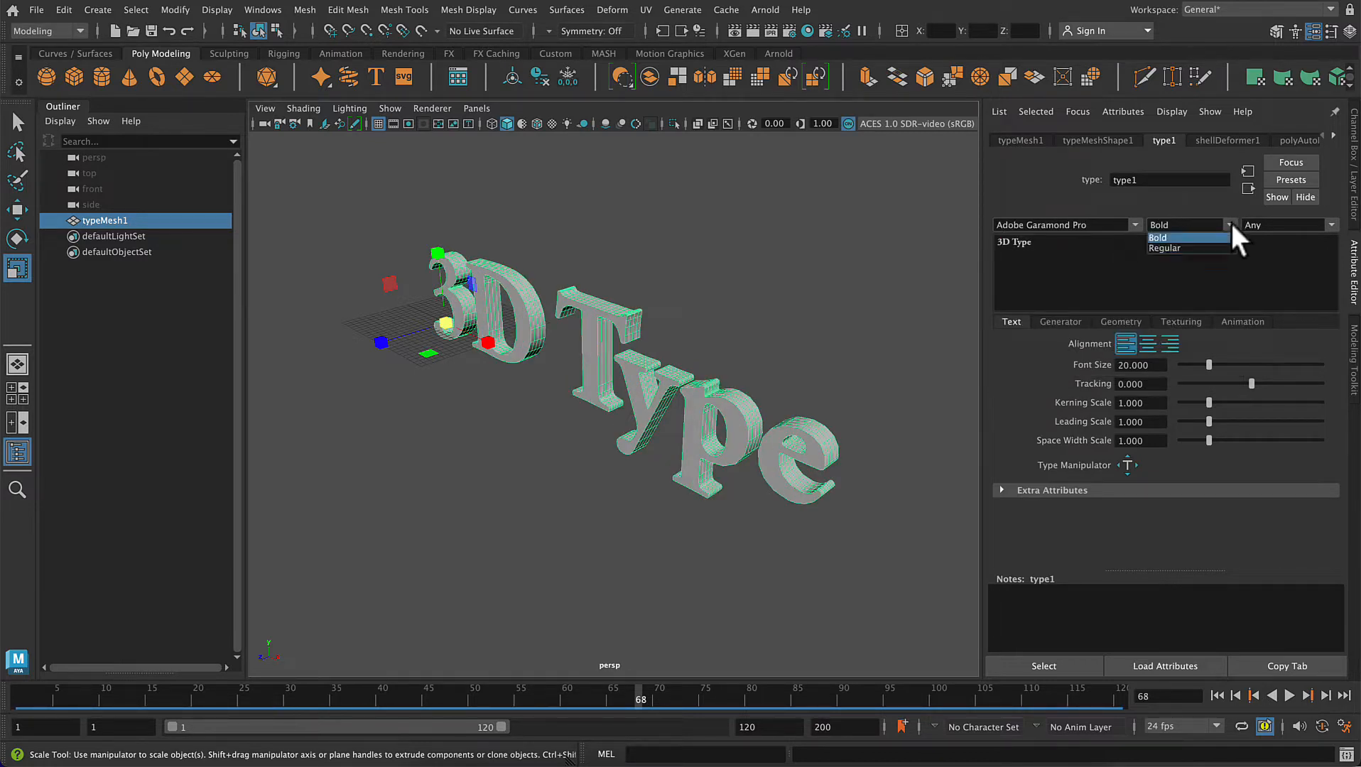
left_click(1213, 248)
- Replace the default wording of the type mesh with "3 & U", using a capital U
double_click(1158, 292)
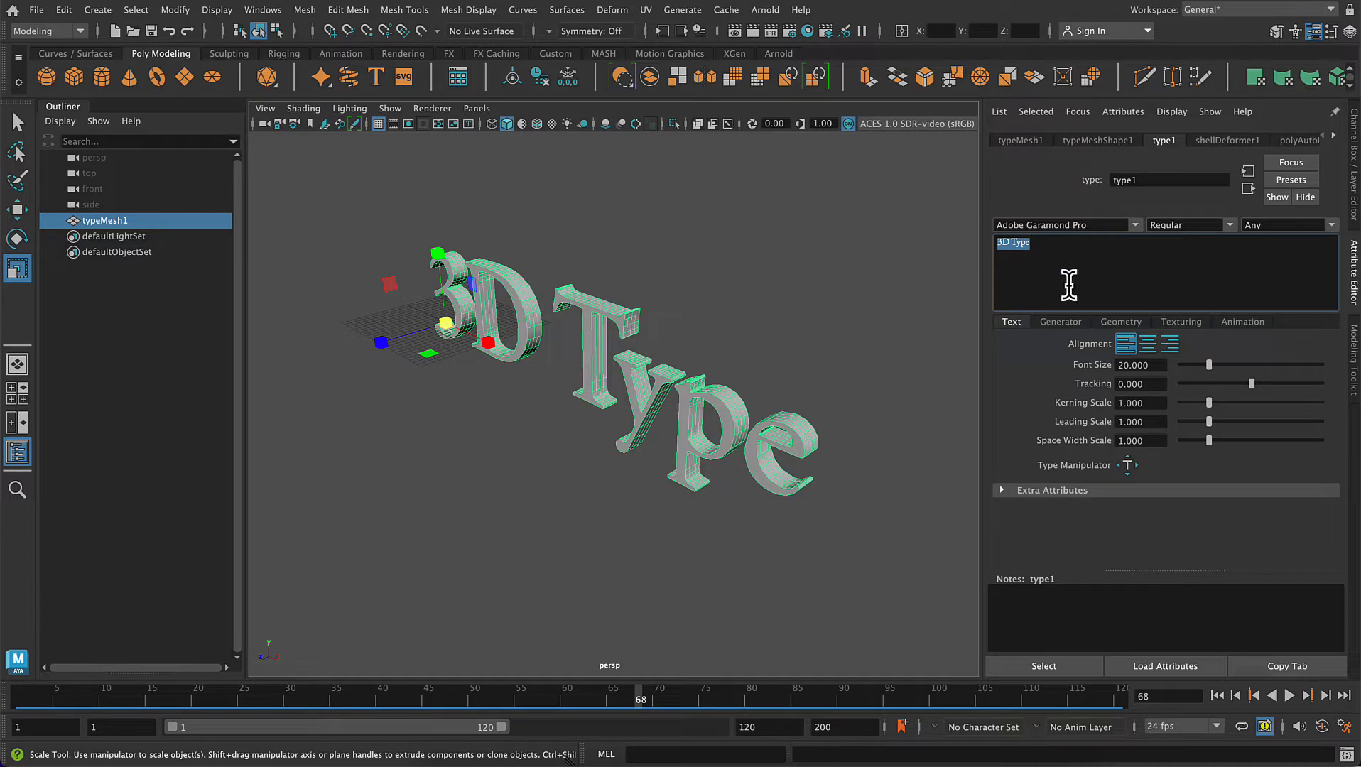
left_click(1042, 243)
key("BackSpace")
key("BackSpace")
key("BackSpace")
key("BackSpace")
key("BackSpace")
key("BackSpace")
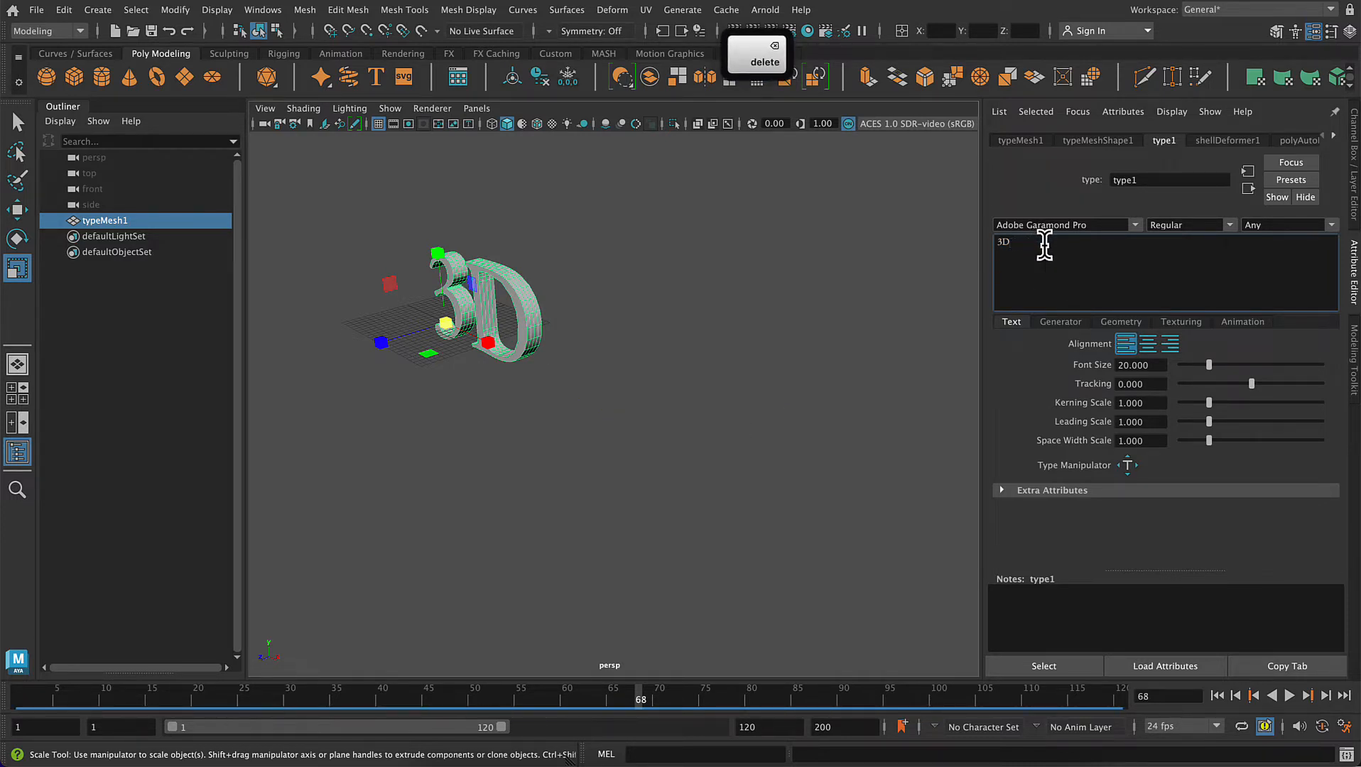
type("&")
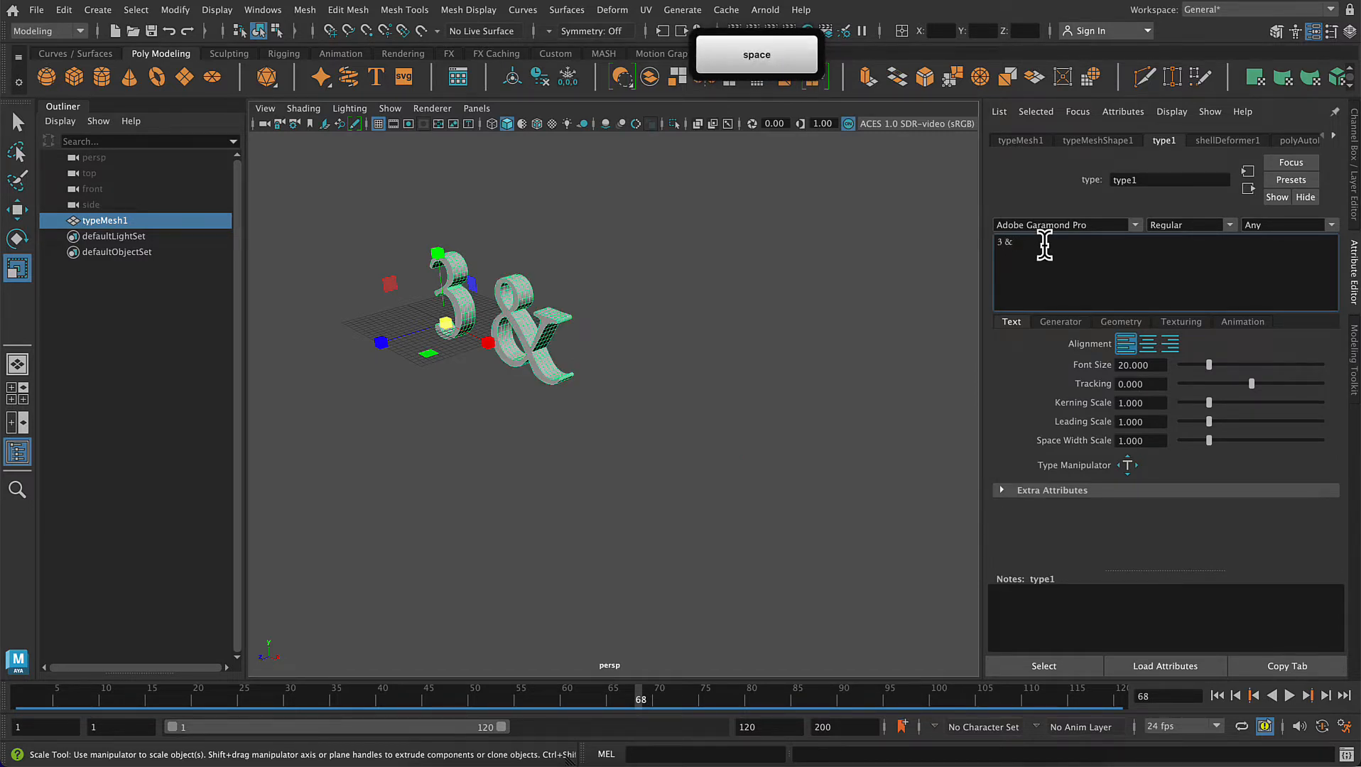
type(" U")
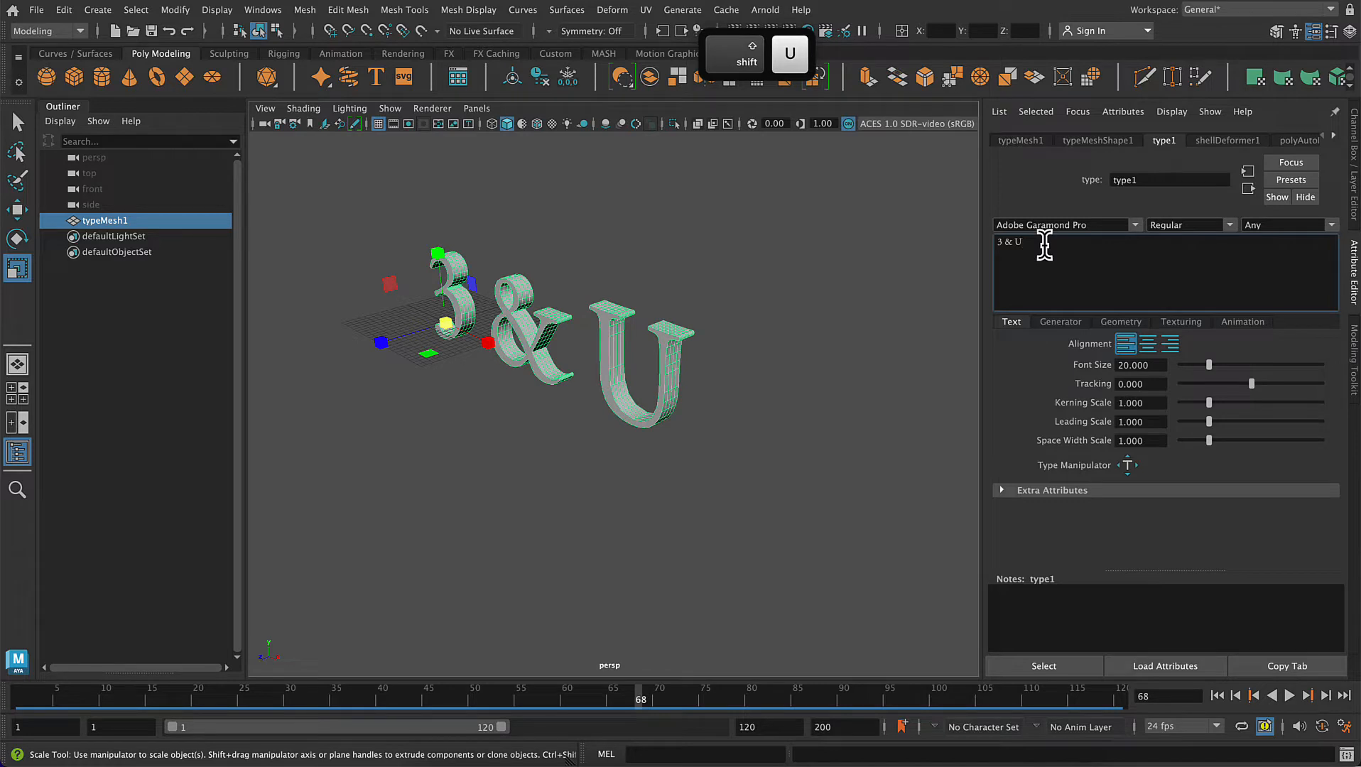
key("BackSpace")
type("u")
key("BackSpace")
type("U")
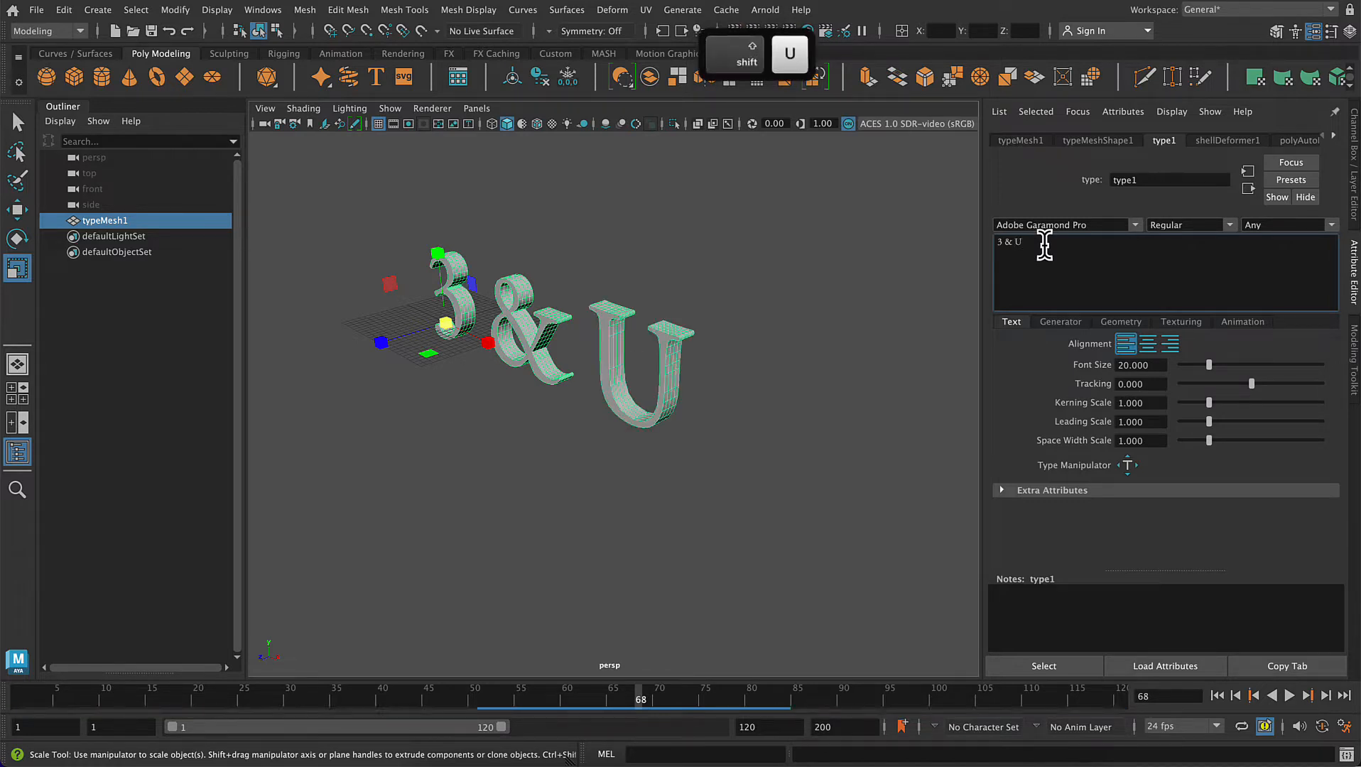
- Extend the type text with a capital O and an 8 so it reads "3 & UO 8"
key("Right")
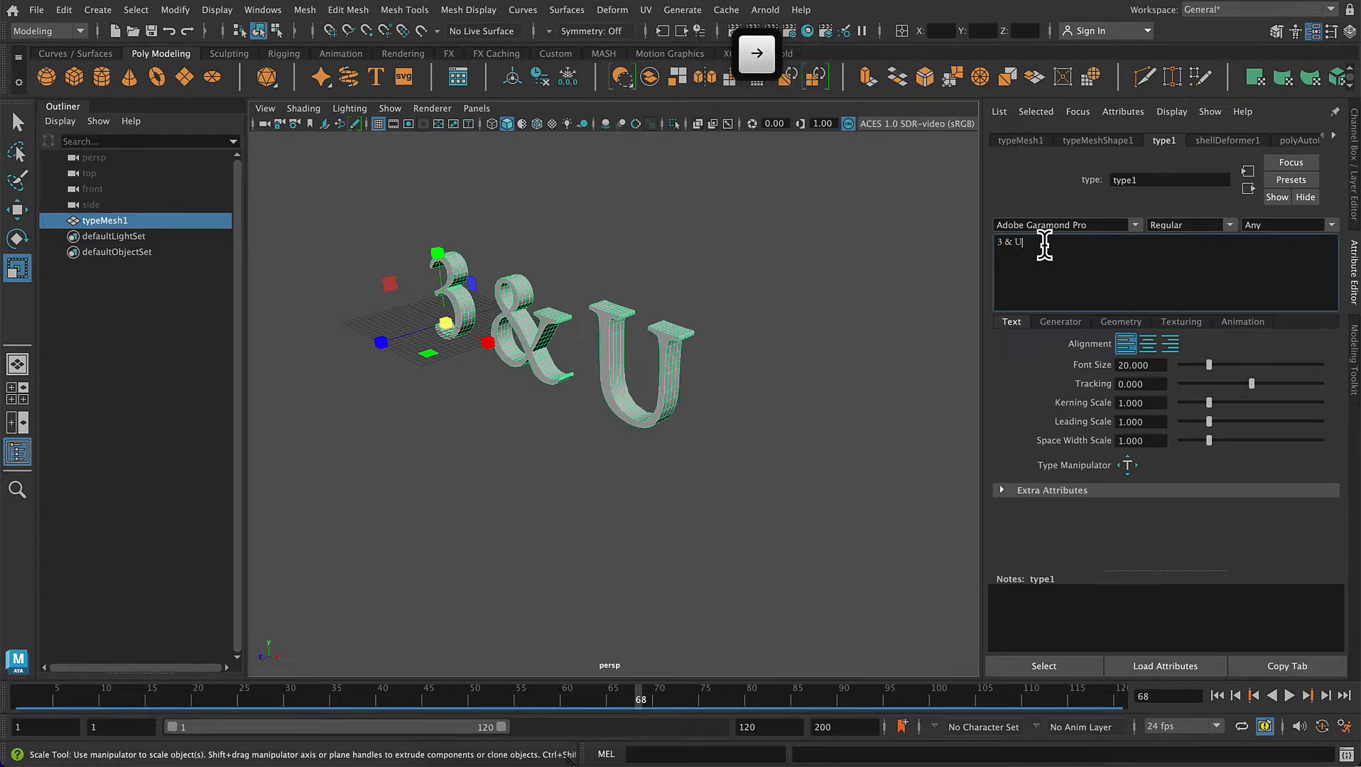
type("O")
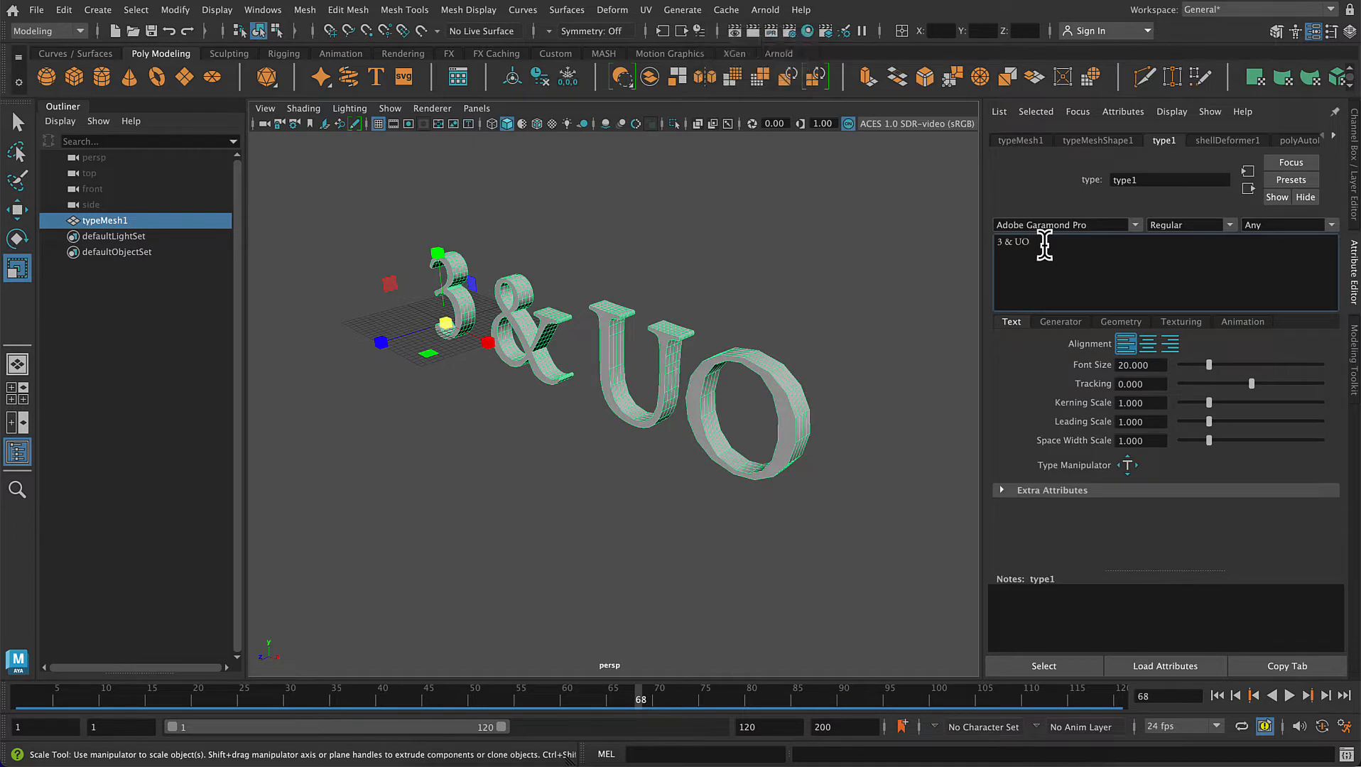
key("BackSpace")
type("o")
key("BackSpace")
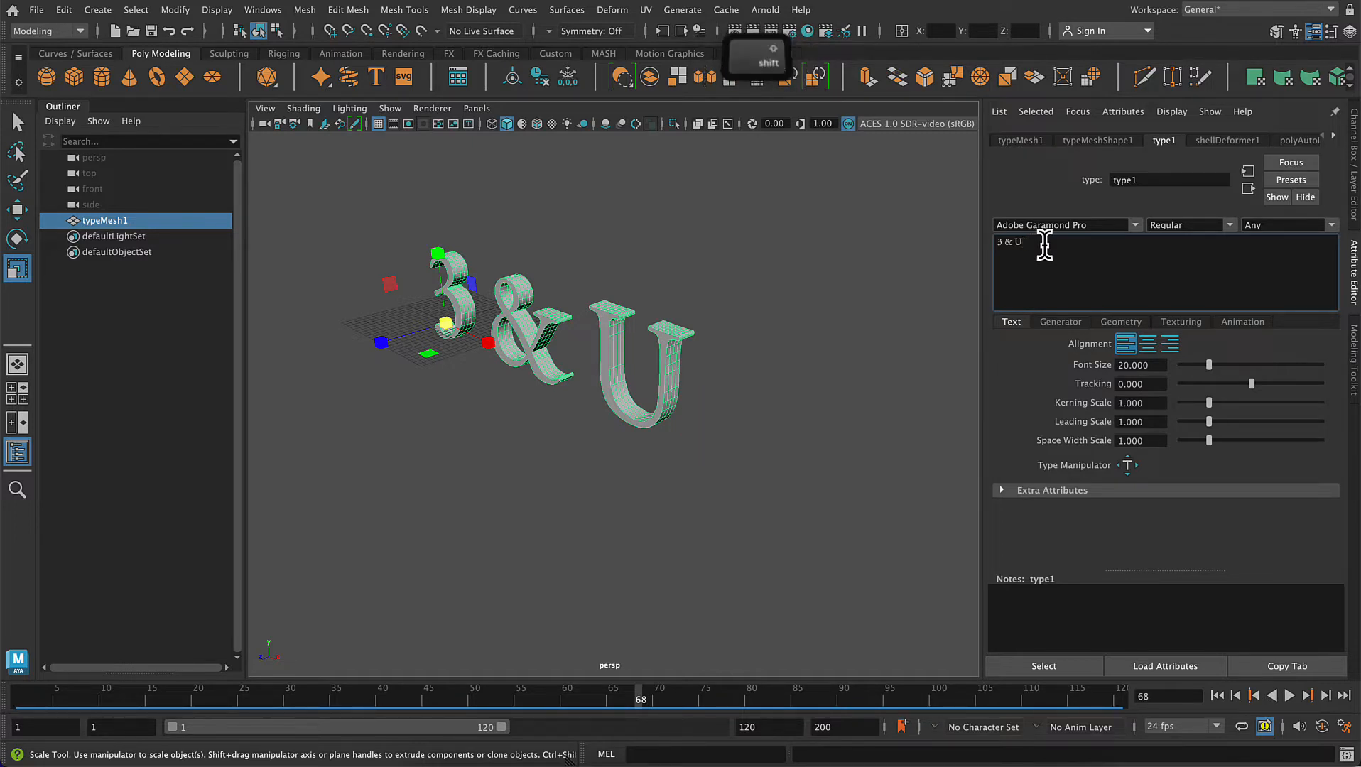
type("O")
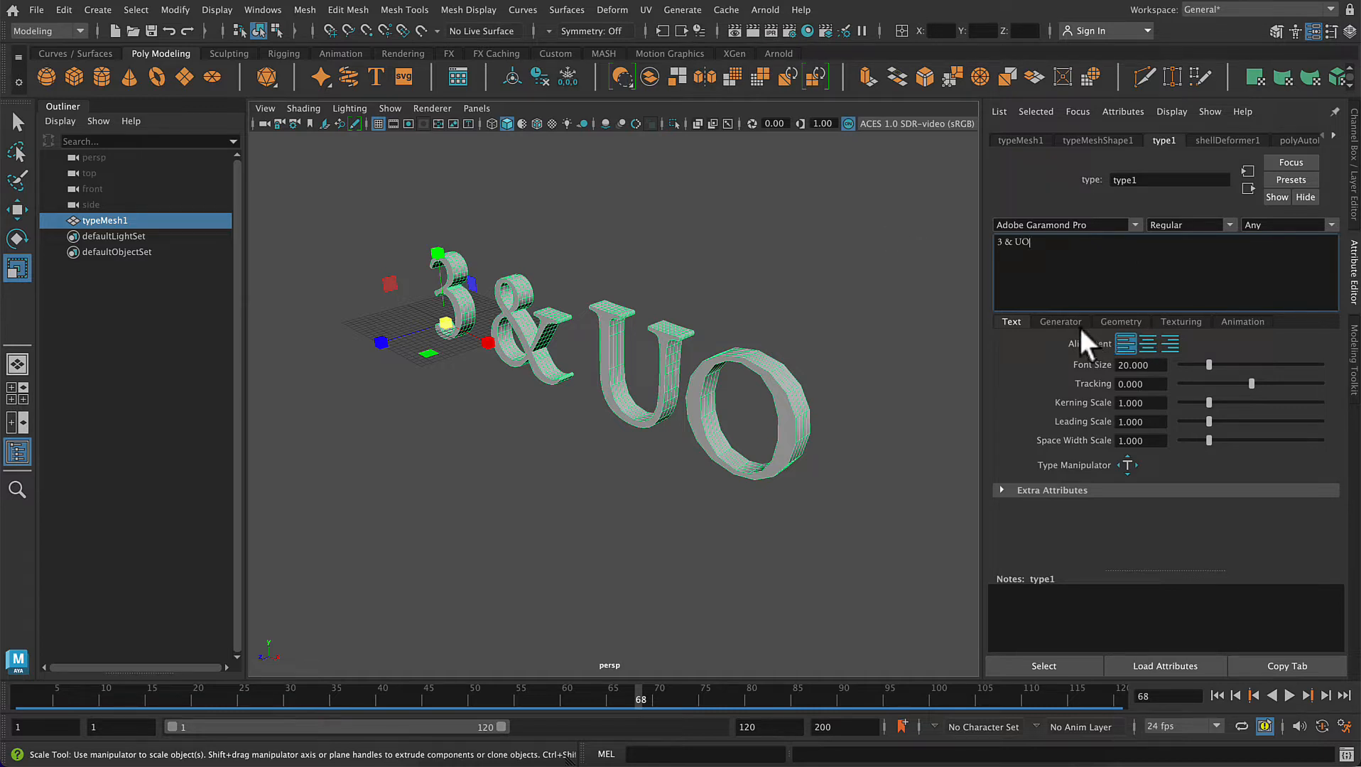
left_click_drag(700, 528, 744, 519, "alt")
middle_click_drag(746, 502, 721, 504, "alt")
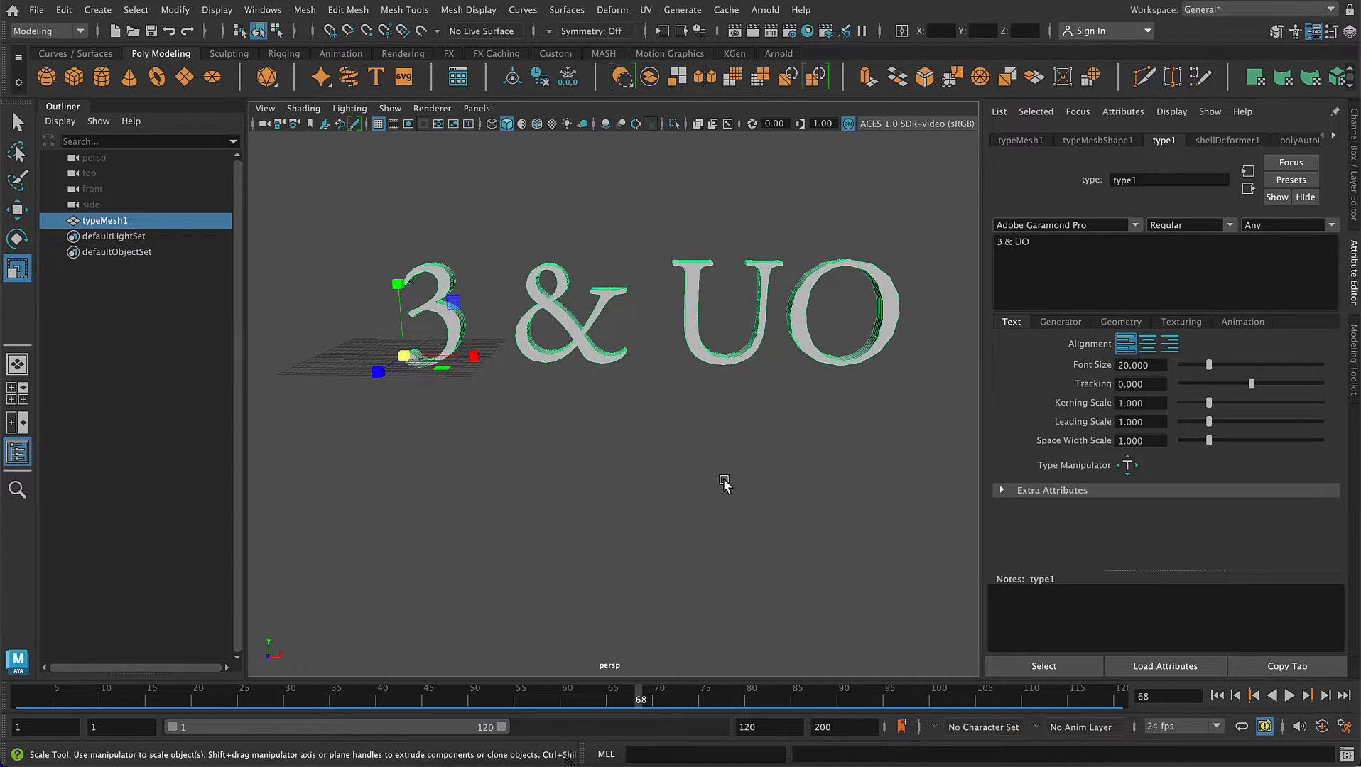
left_click(1068, 259)
type("8")
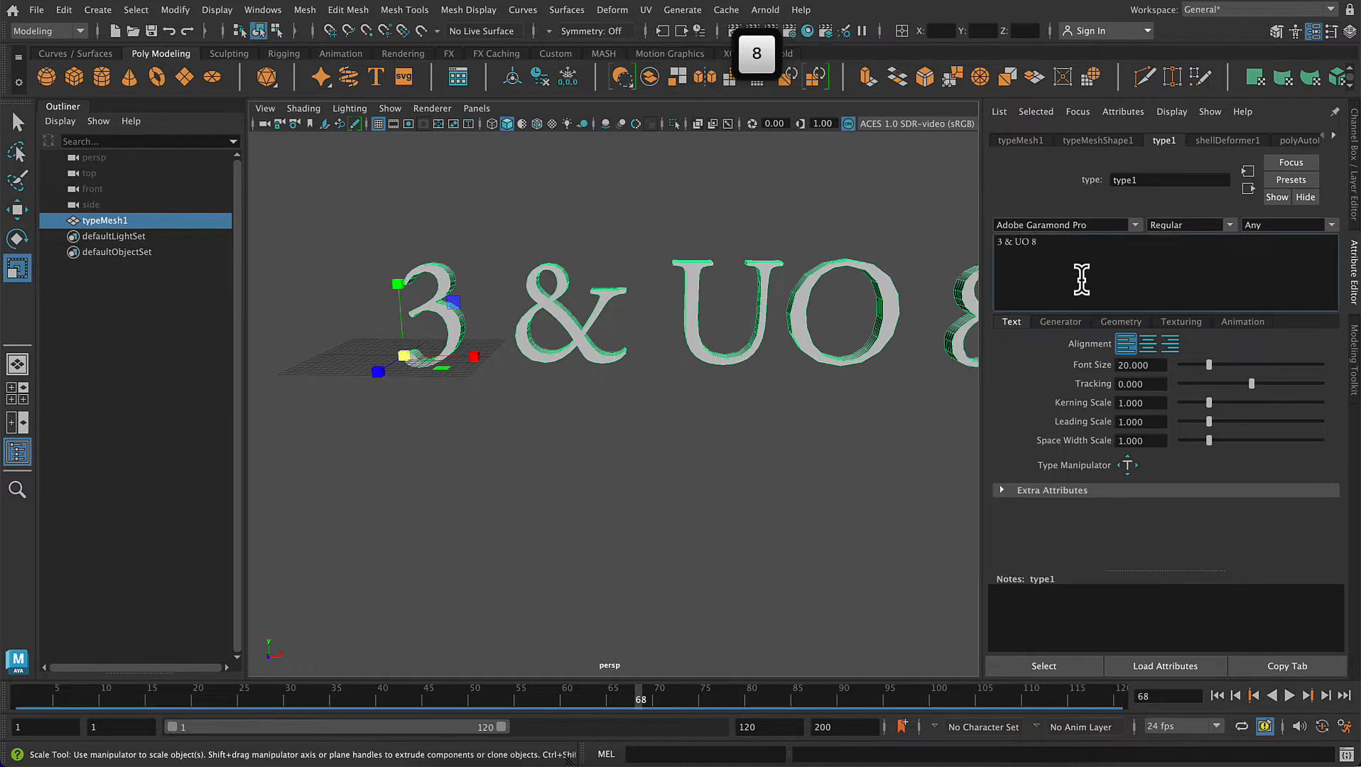
right_click_drag(870, 415, 841, 380, "alt")
middle_click_drag(840, 380, 795, 385, "alt")
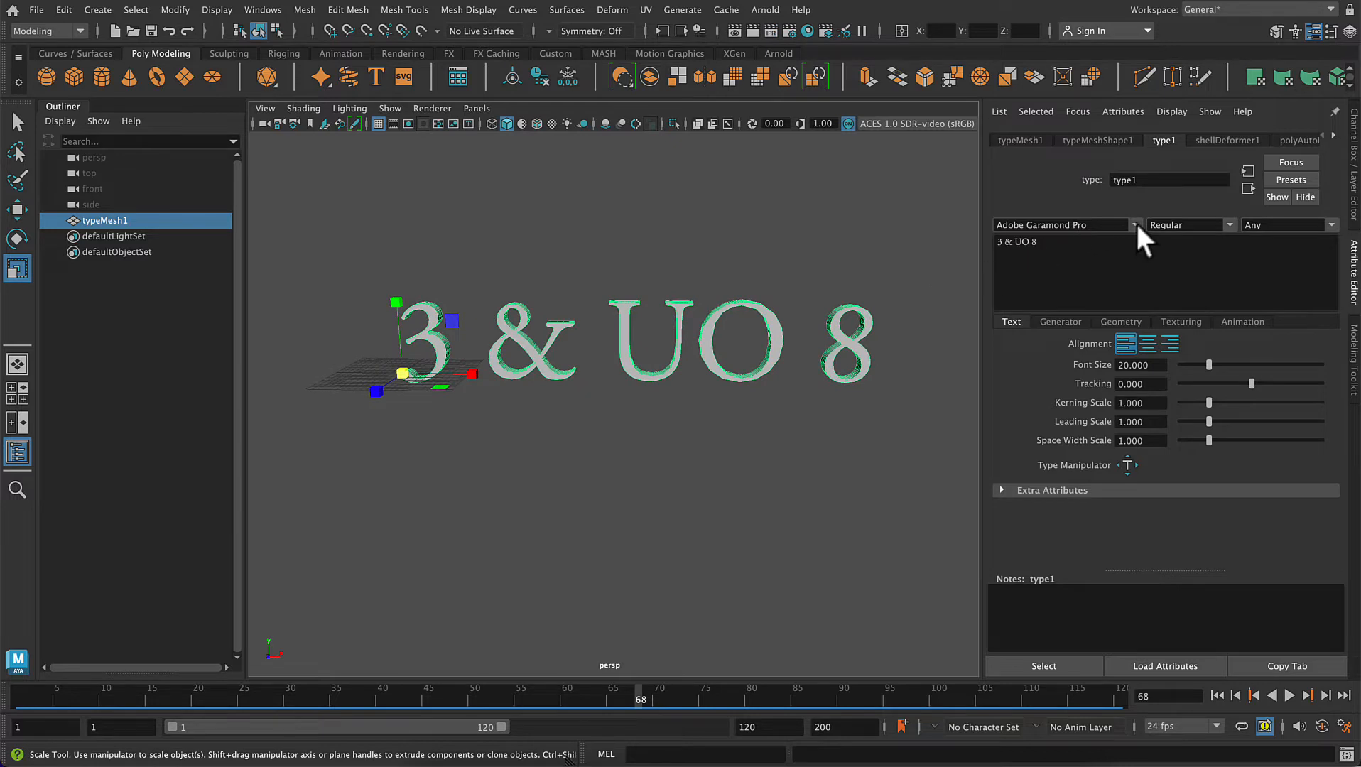
- Change the font of the "3 & UO 8" text to Optima
left_click(1135, 226)
left_click_drag(1235, 254, 1239, 333)
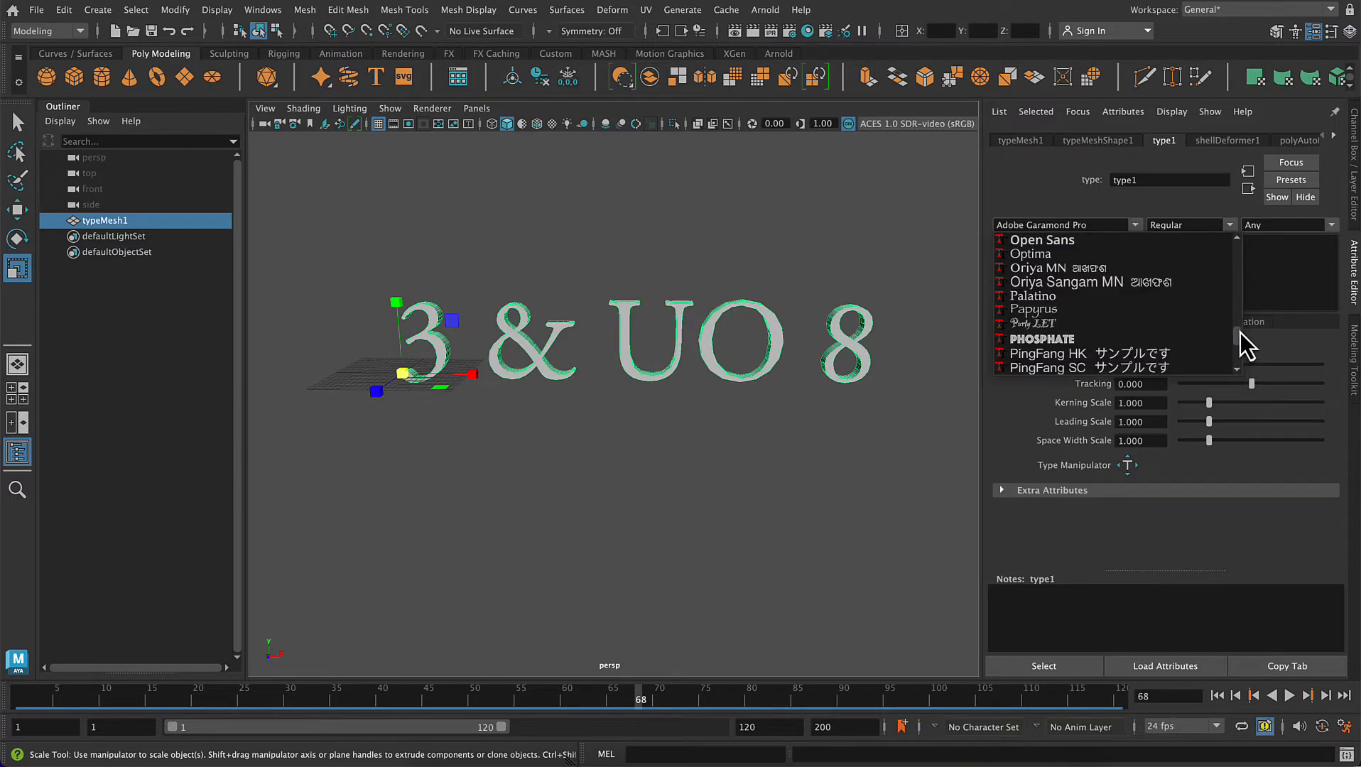
left_click(1195, 254)
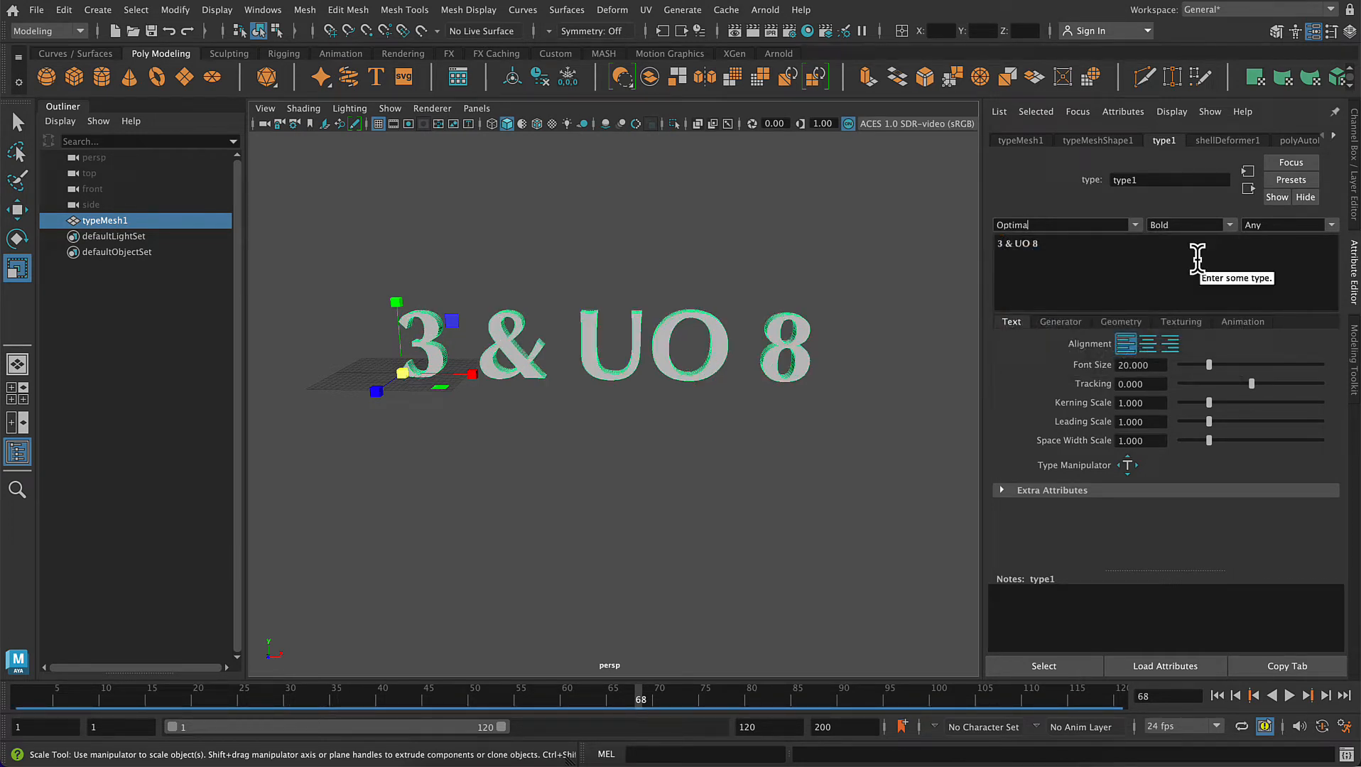
- In the type's geometry settings, apply the rising straight extrusion profile with an extrude distance of 1.321 and 2 extrude divisions
left_click(1069, 323)
left_click(1120, 321)
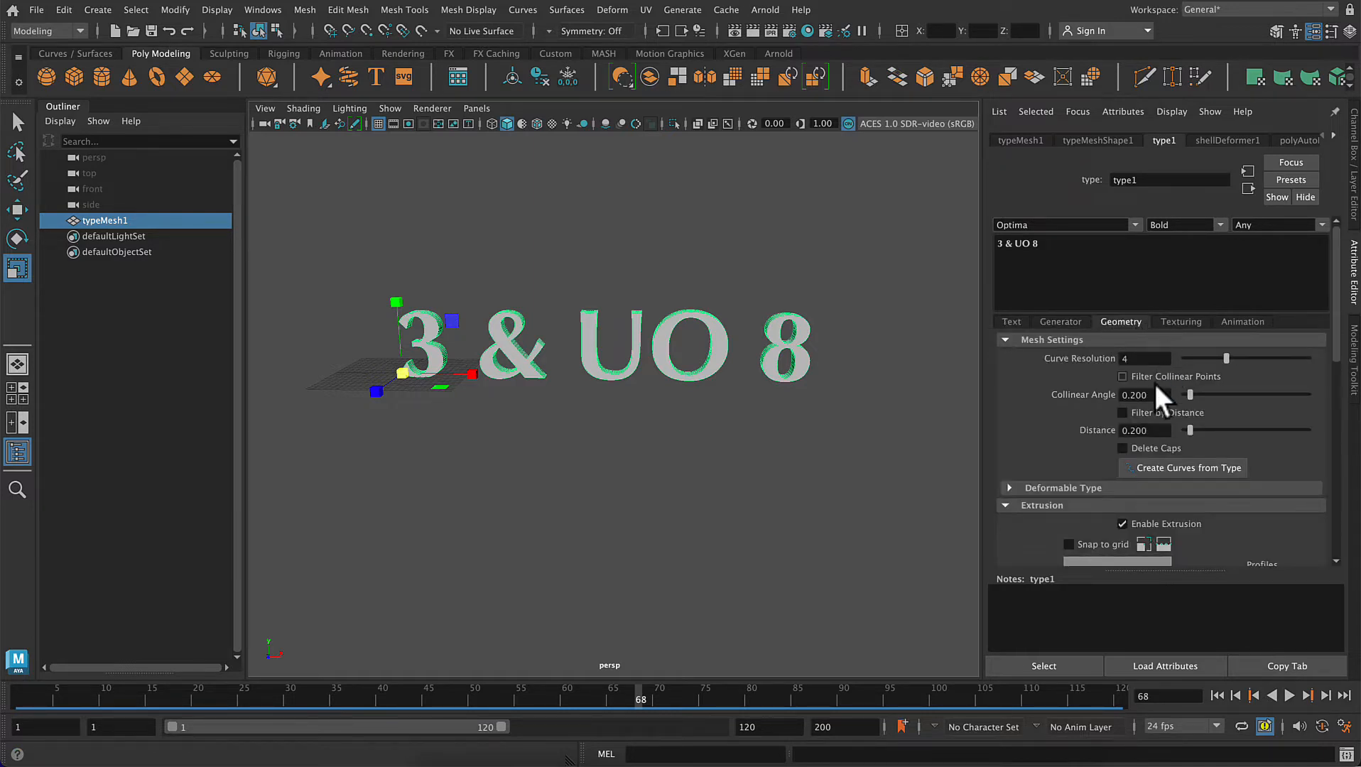
scroll(1149, 391, "down", 3)
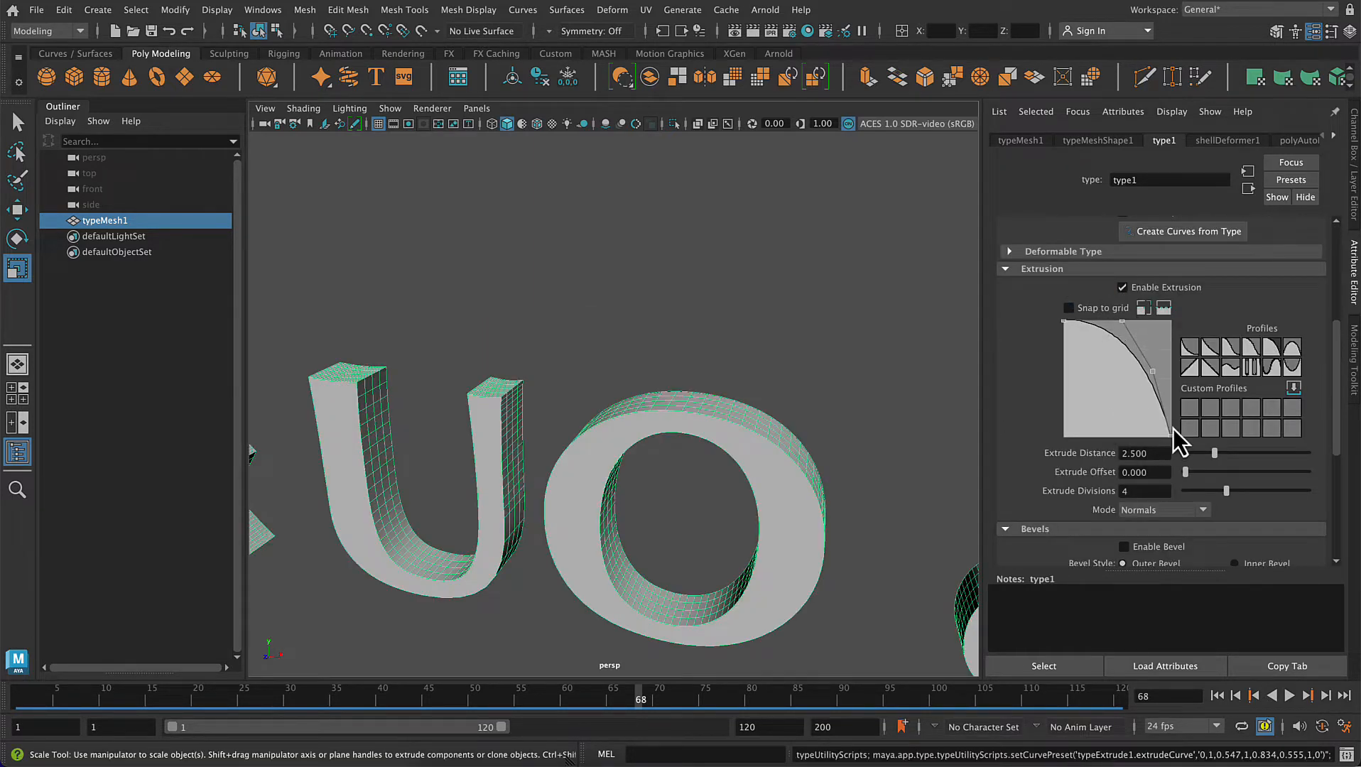
mouse_move(1208, 456)
left_mouse_down()
mouse_move(1184, 451)
mouse_move(1200, 451)
left_mouse_up()
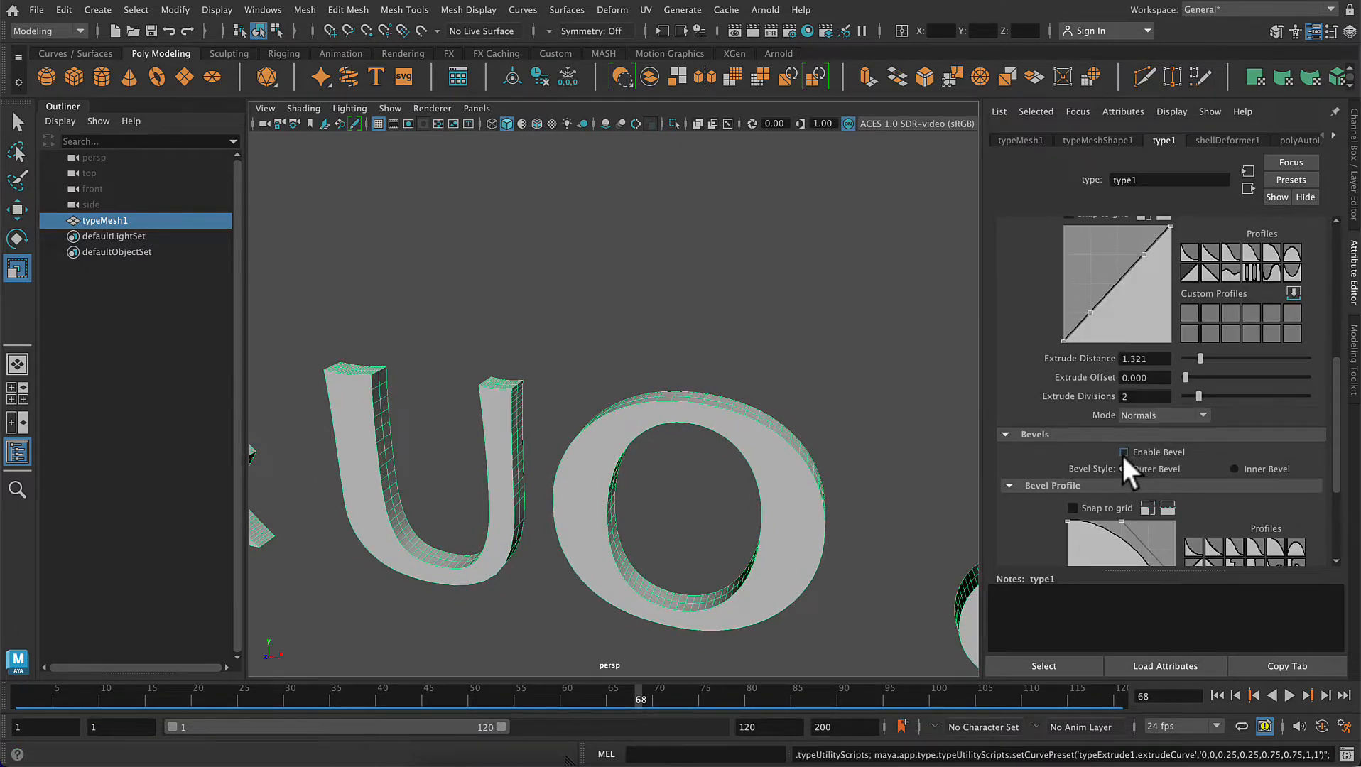
- Enable the bevel on the extruded letters and view the U and O edges up close
left_click(1123, 452)
right_click_drag(821, 388, 897, 252, "alt")
left_click_drag(577, 158, 606, 187, "alt")
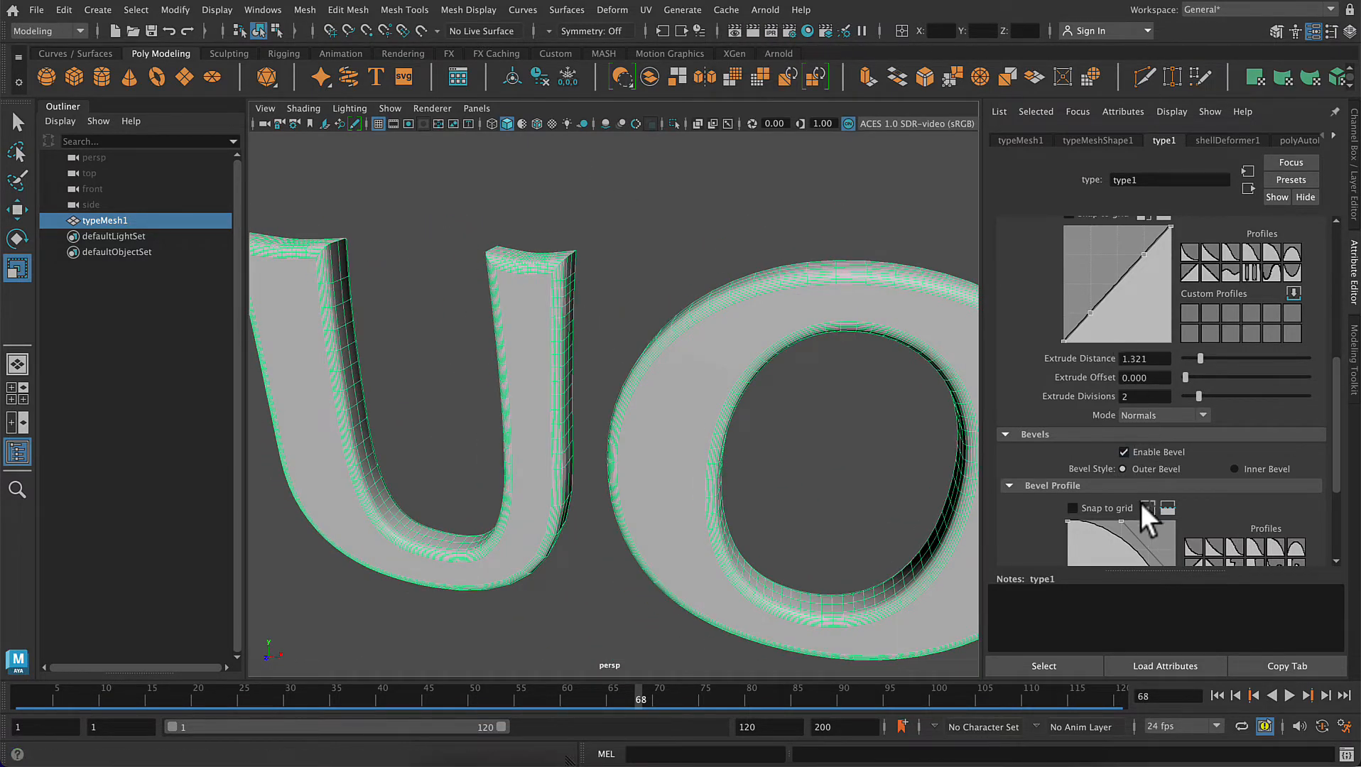
- Apply the stepped staircase preset to the bevel profile and examine the letter edges with the mesh deselected
scroll(1142, 500, "down", 3)
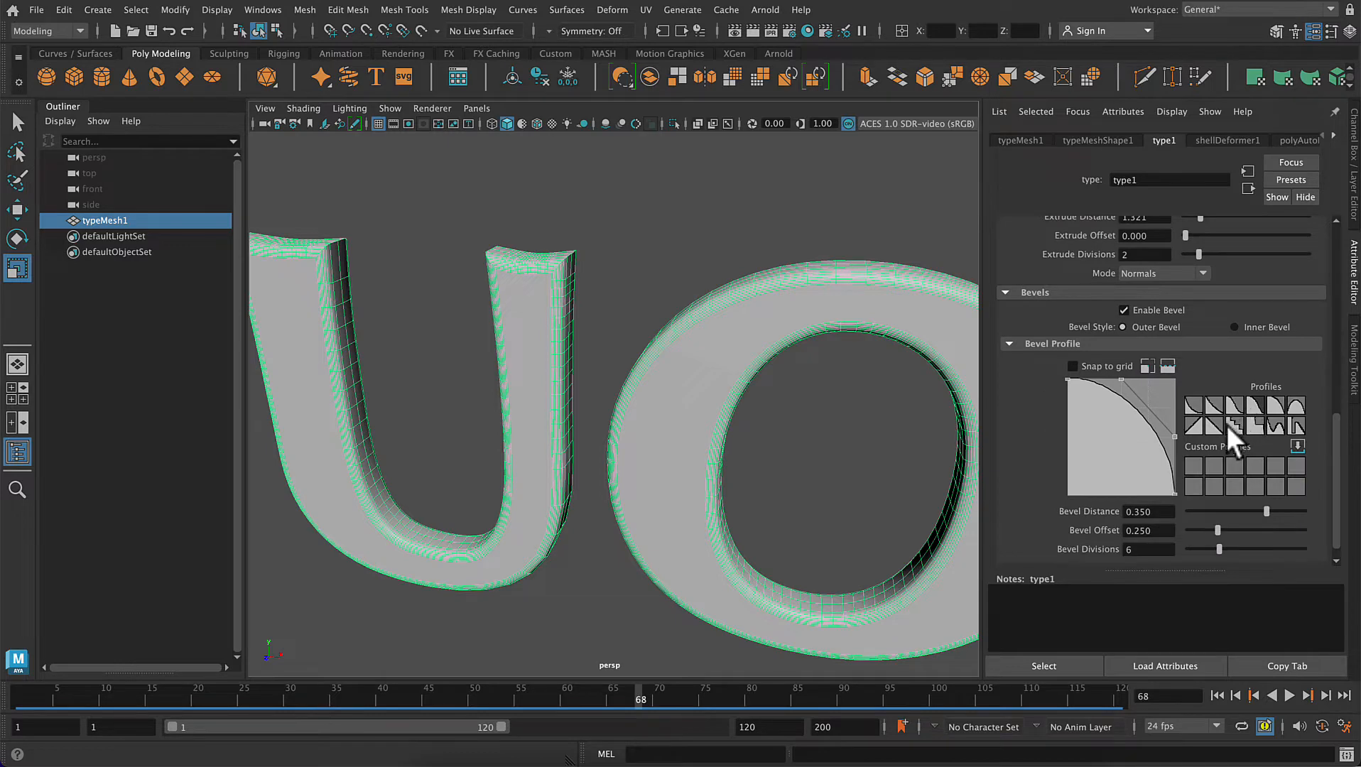
left_click(1230, 428)
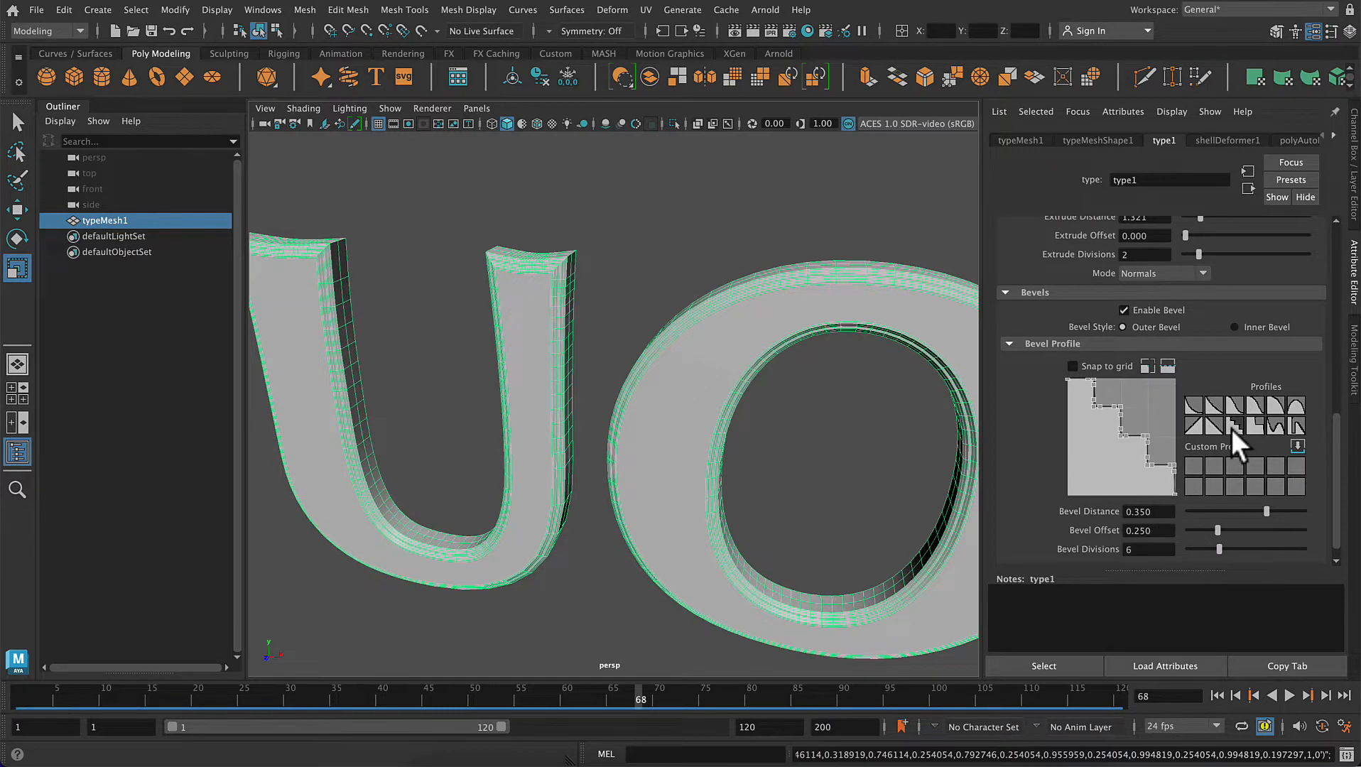
left_click(809, 219)
scroll(658, 267, "up", 5)
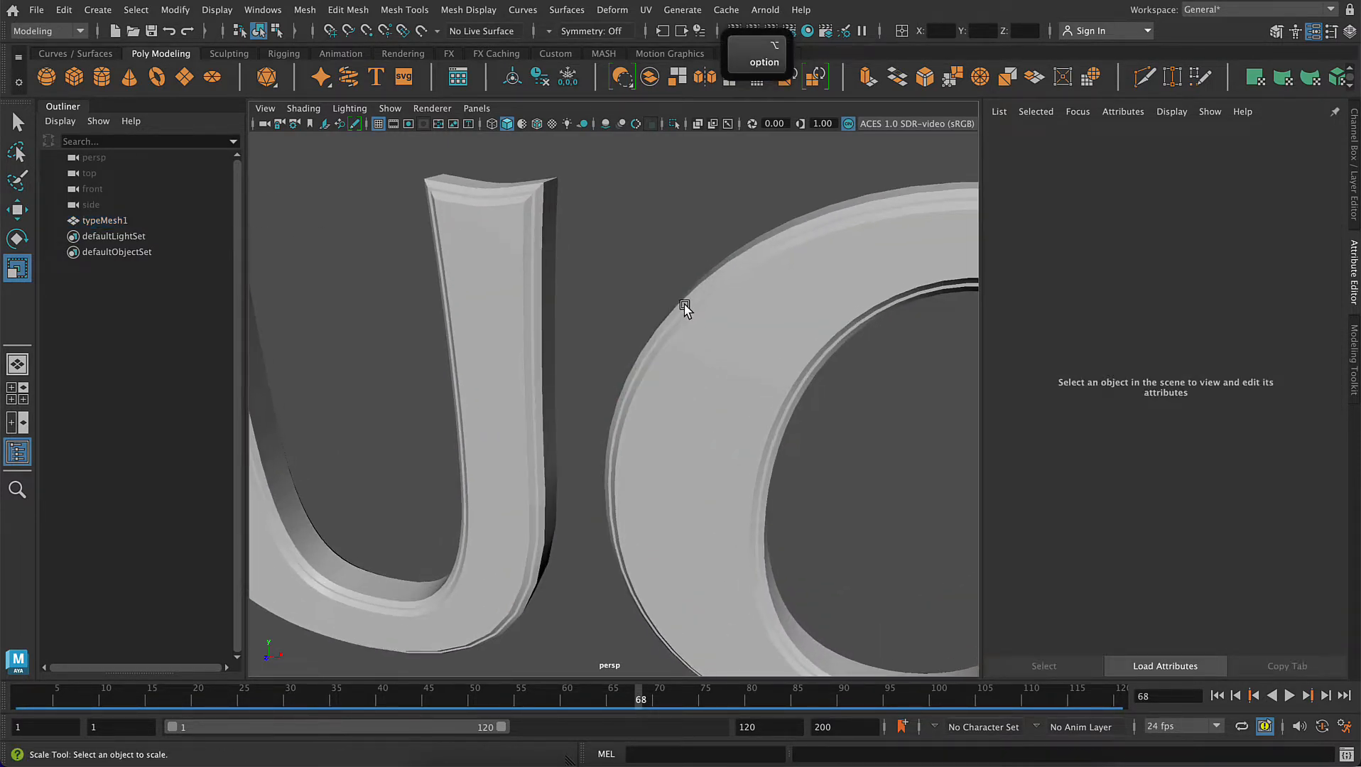
- Reselect the type mesh and apply the straight diagonal preset to its bevel profile
left_click(472, 303)
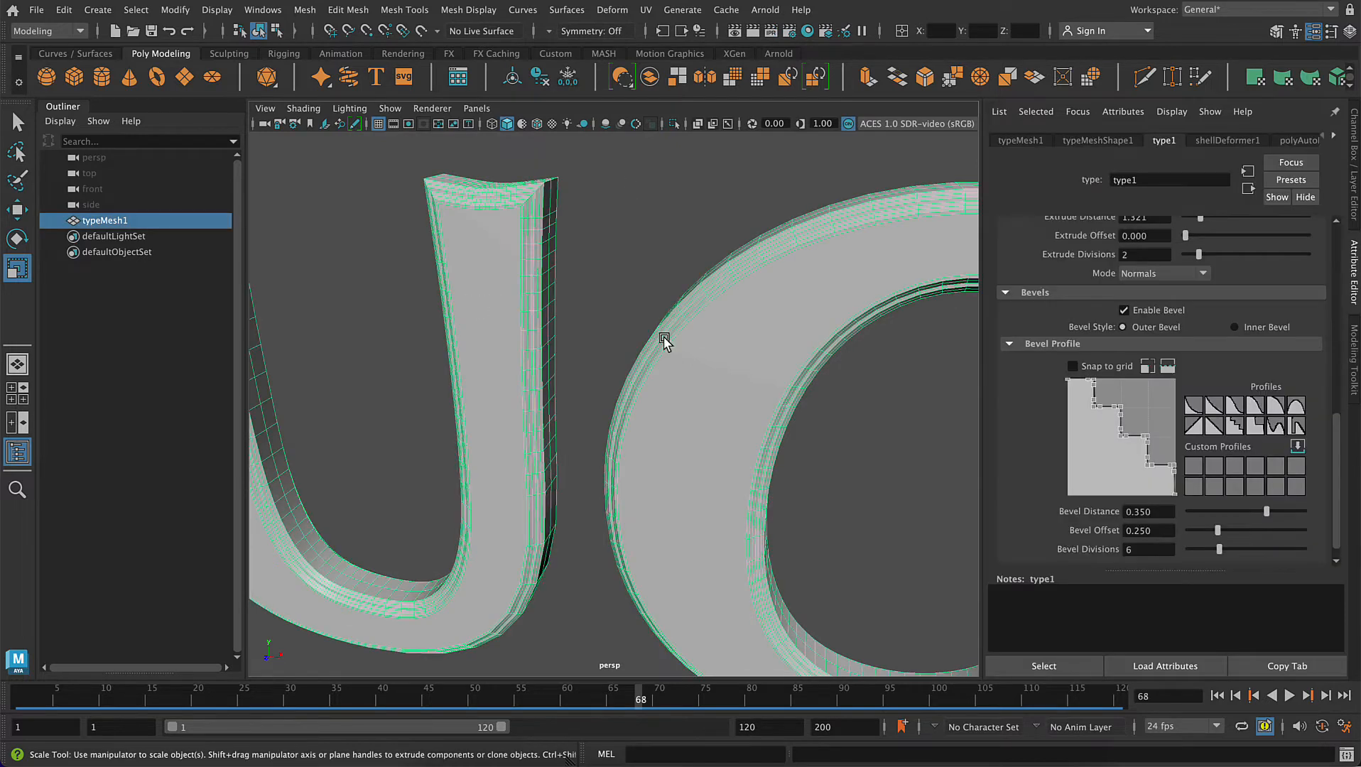
left_click(1216, 427)
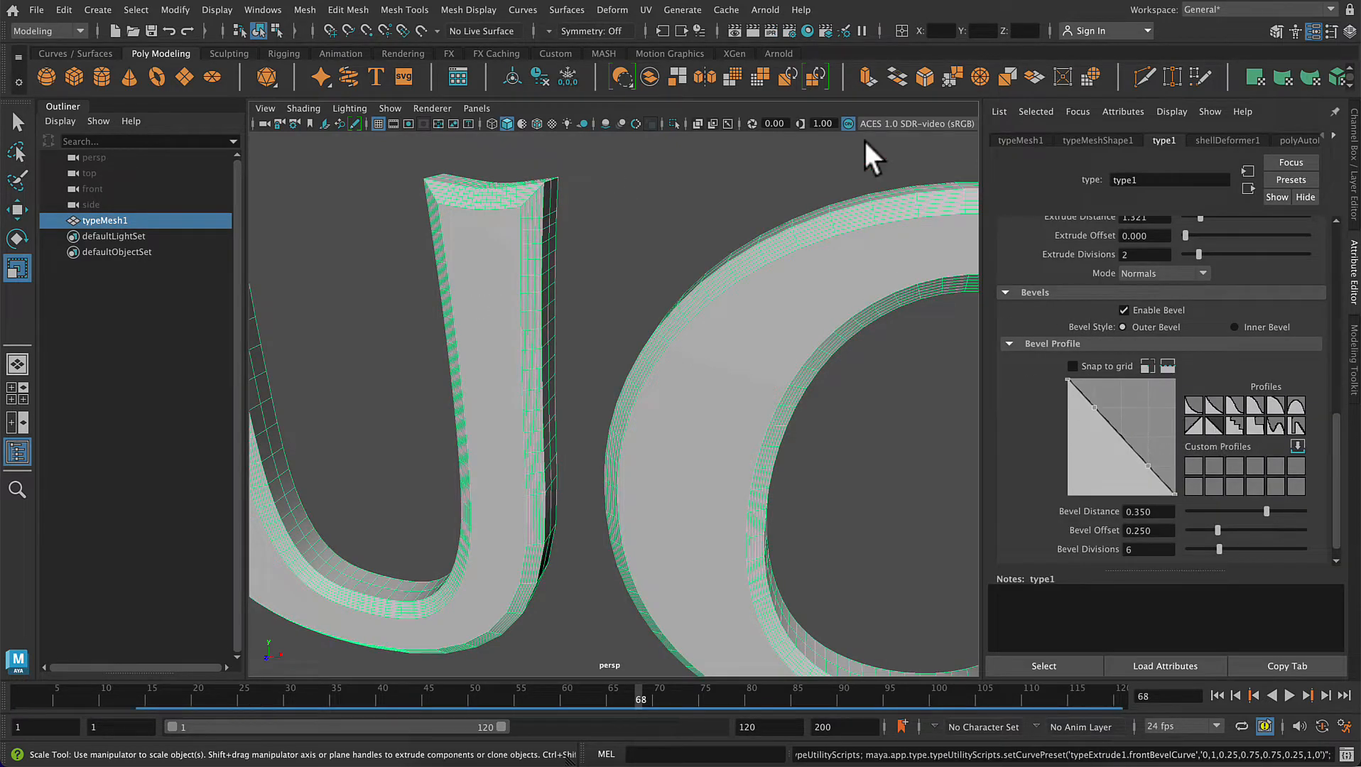
- Compare the straight bevel with the rounded convex bevel profile preset, examining the letter edges with the mesh deselected
left_click(862, 158)
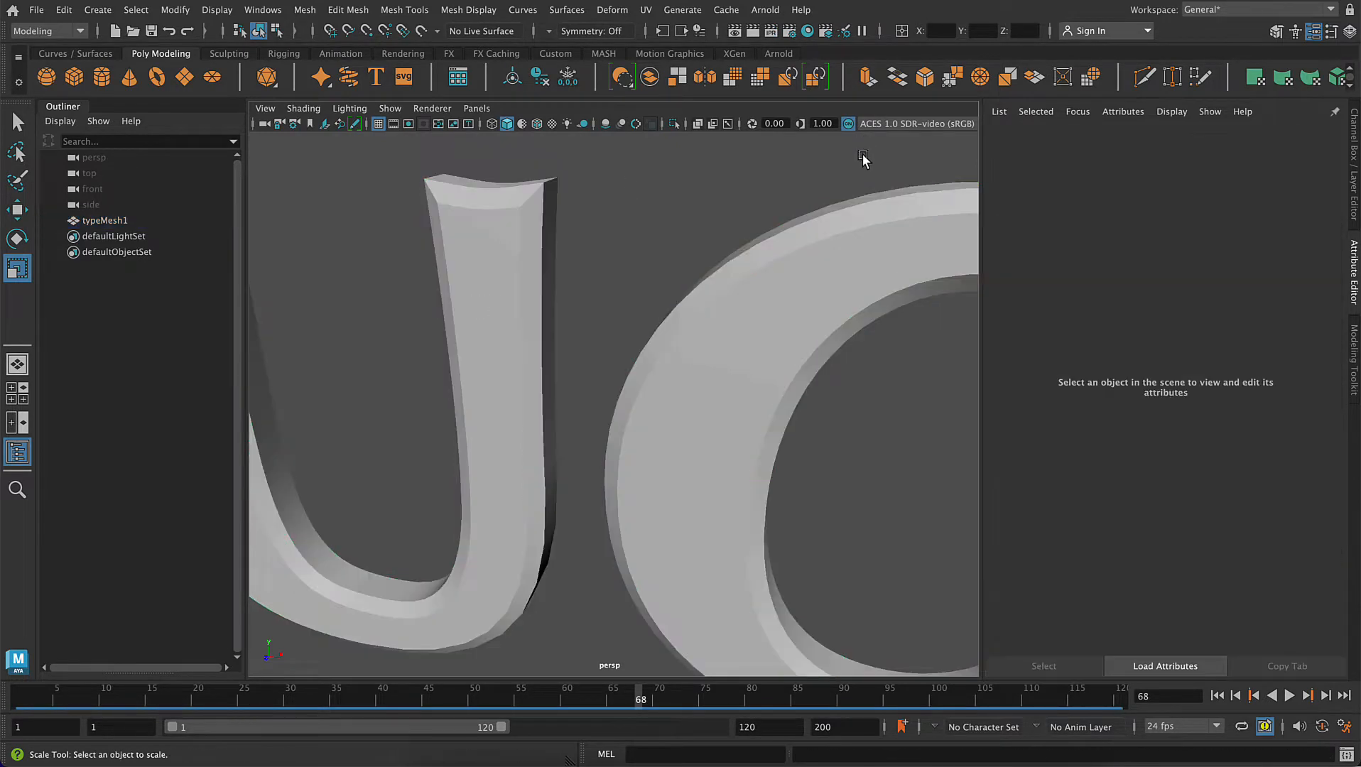
left_click(539, 231)
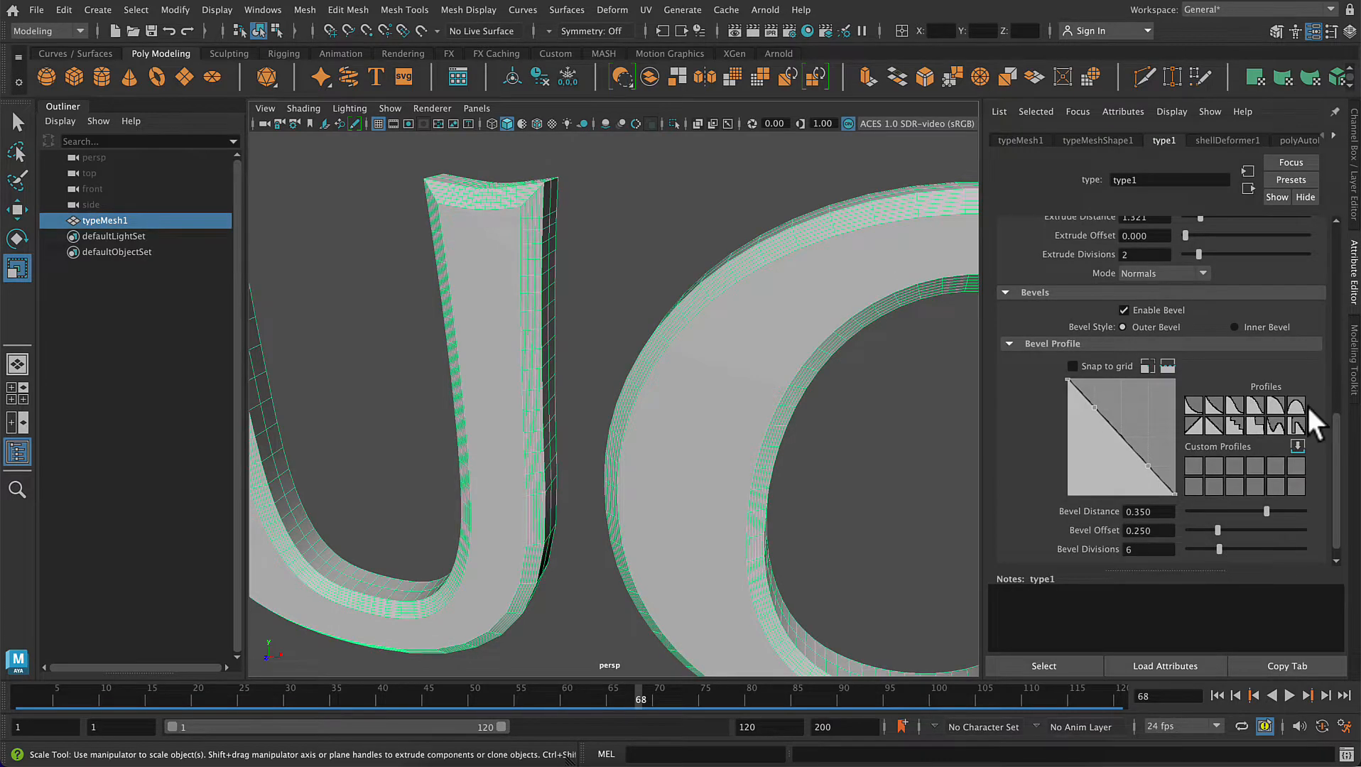
left_click(1276, 407)
left_click(739, 192)
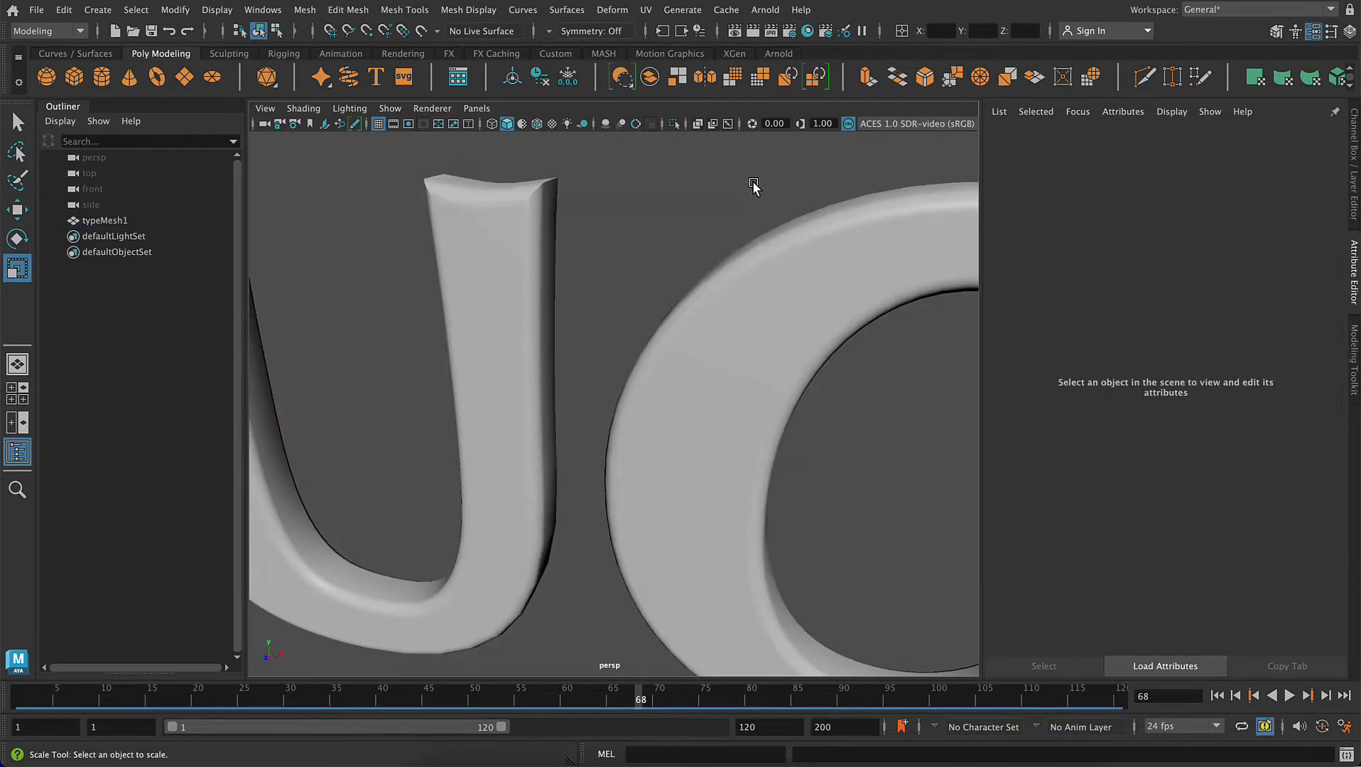
left_click(514, 269)
- Apply the stepped staircase preset to the bevel profile and inspect the whole text from an angle with the mesh deselected
left_click(1232, 427)
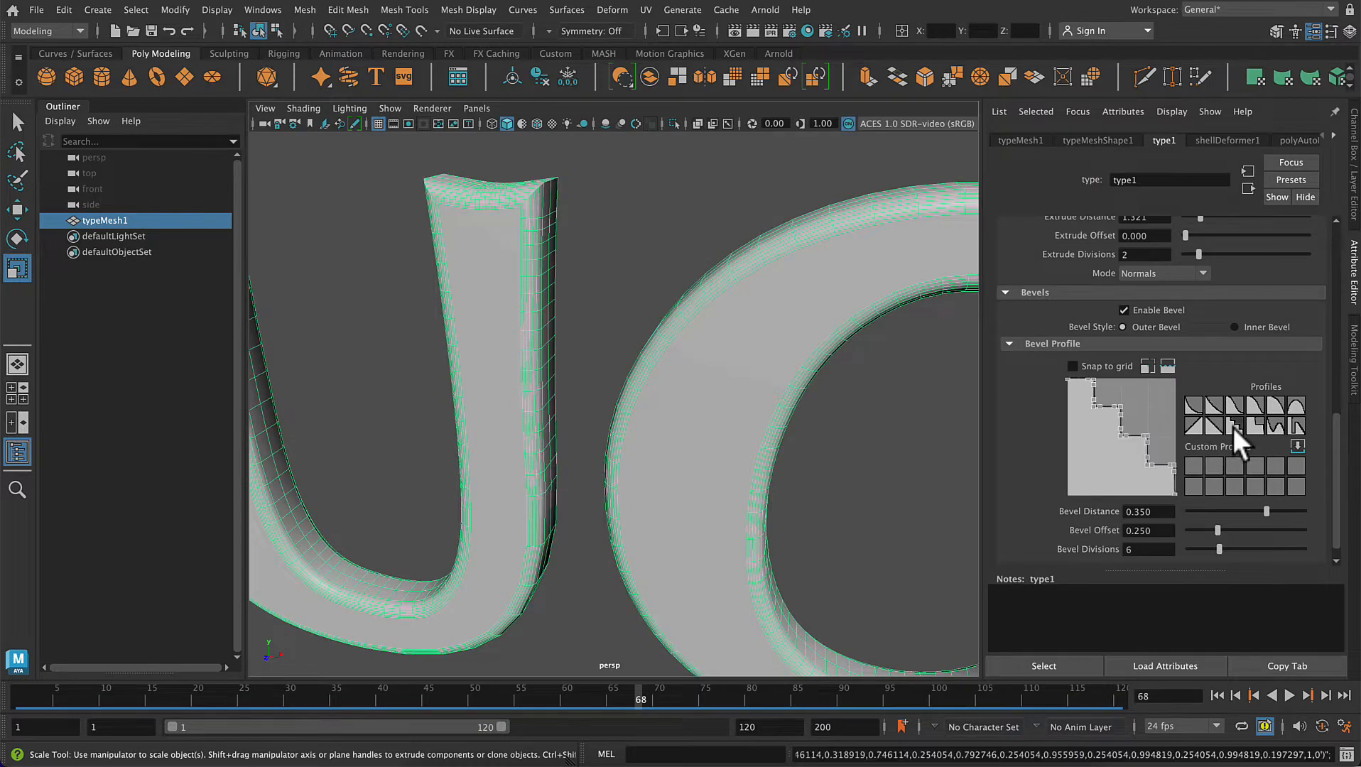
left_click(762, 245)
right_click_drag(905, 490, 811, 298, "alt")
middle_click_drag(772, 336, 809, 290, "alt")
left_click_drag(777, 447, 627, 494, "alt")
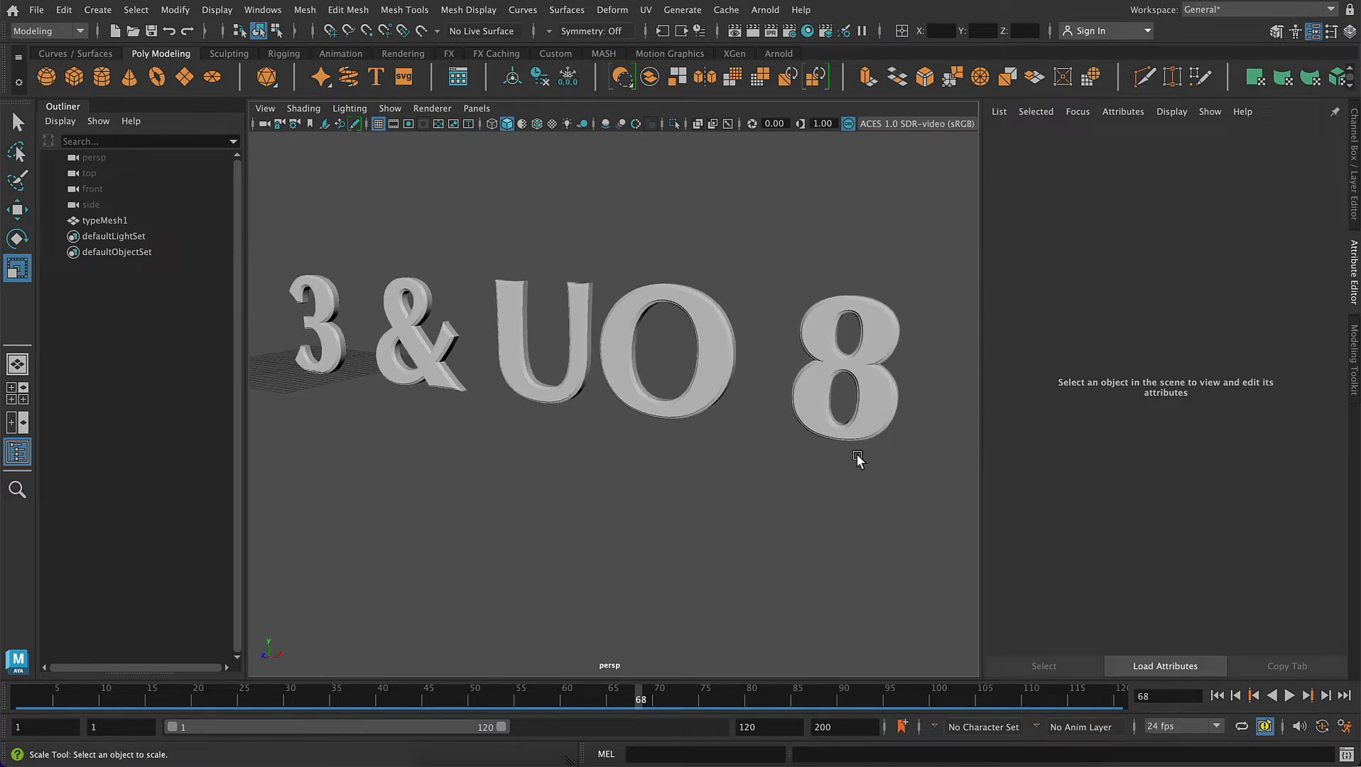
- Try an extrude distance of 8.843 with an extrude offset of 0.890, undo the offset and return the extrusion to a shallow depth
left_click(899, 339)
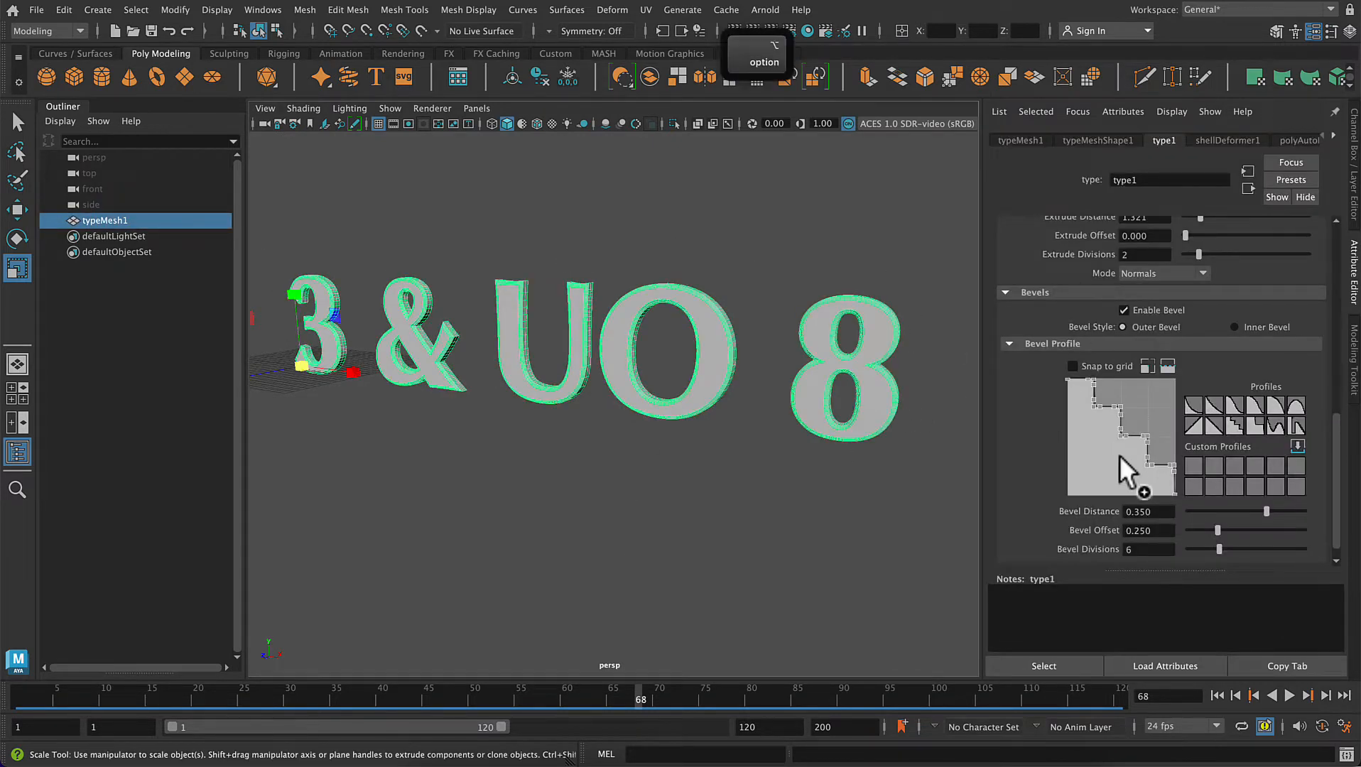
scroll(1115, 319, "up", 4)
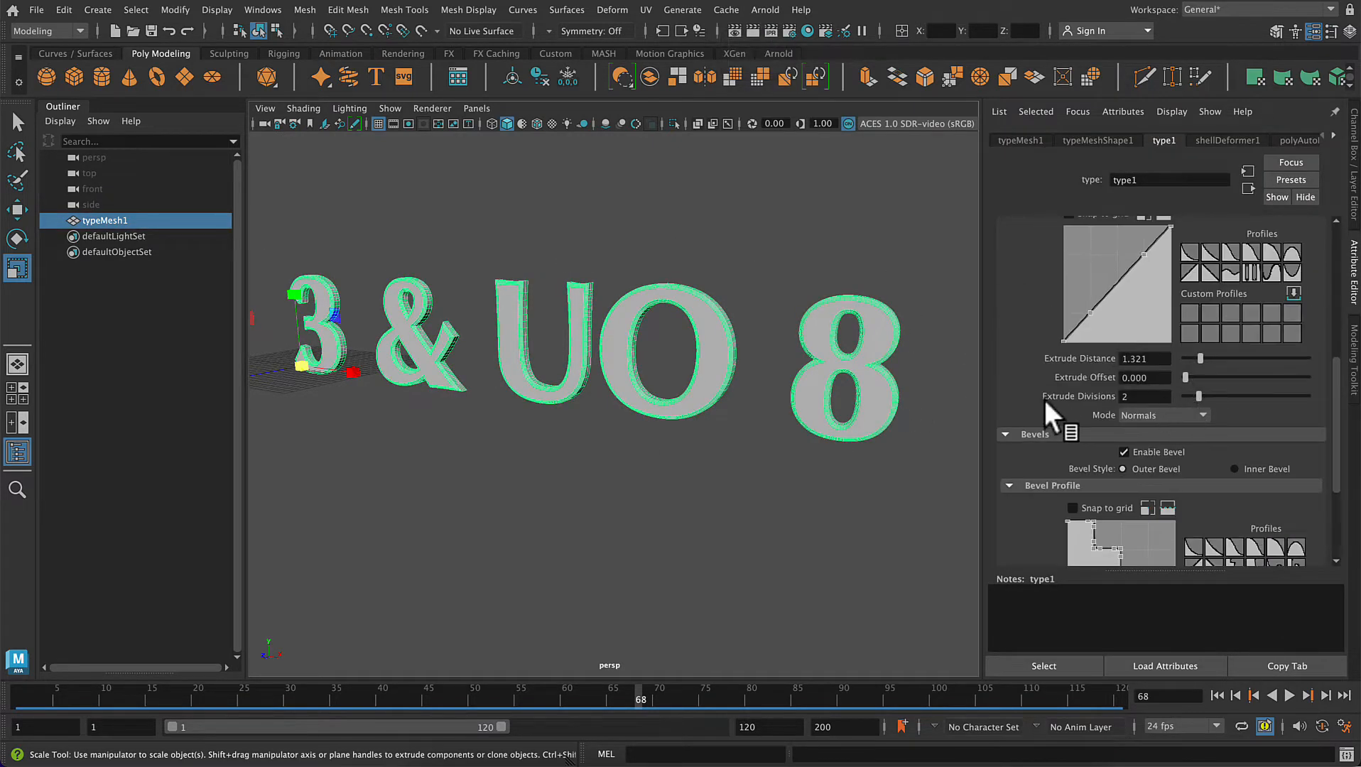
left_click_drag(1200, 358, 1294, 359)
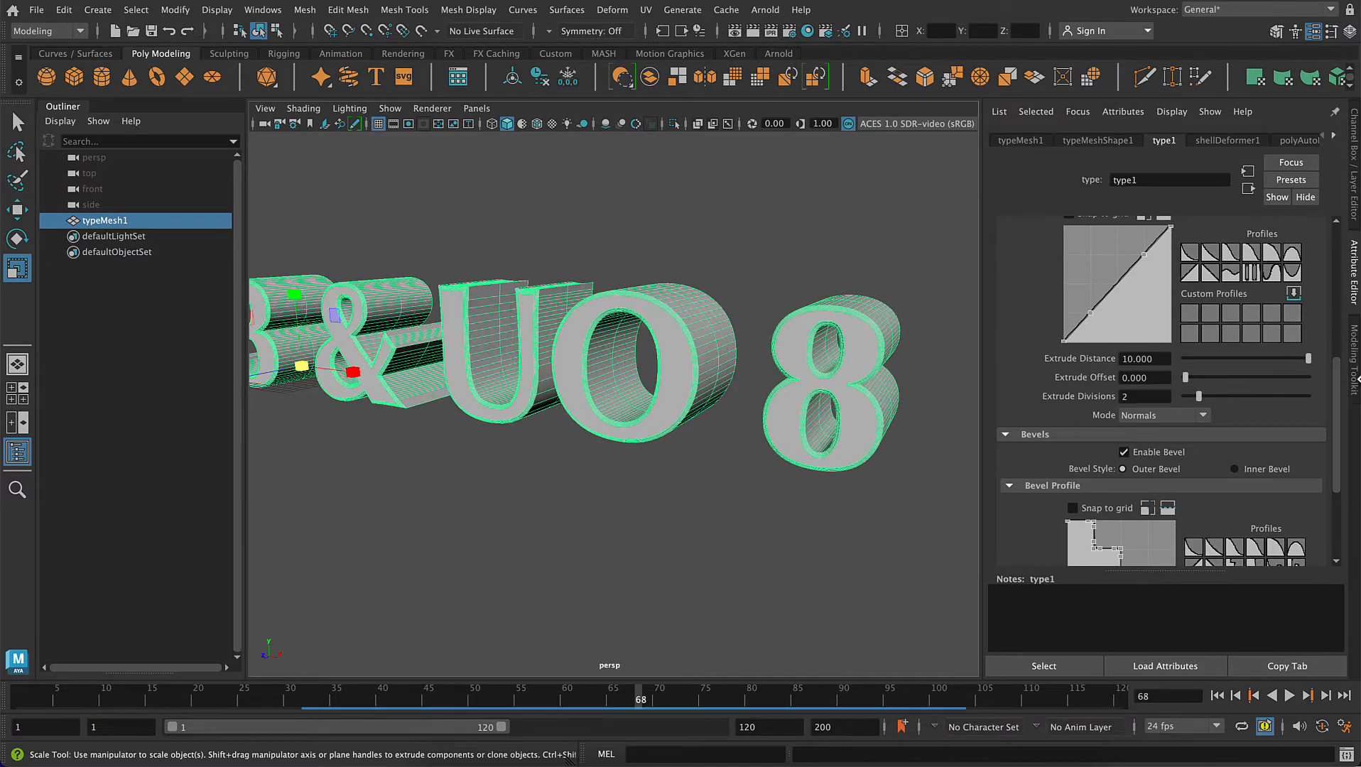
left_click(1292, 377)
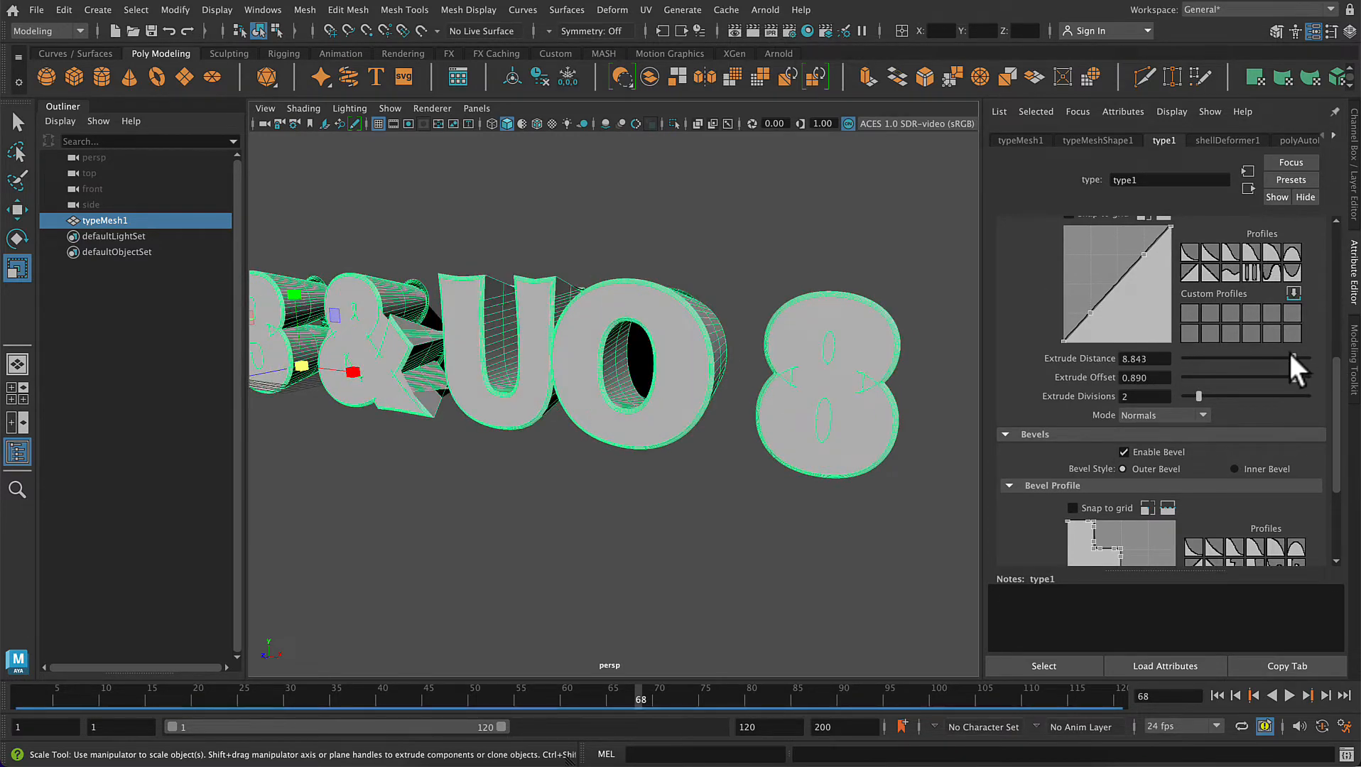
key("super+z")
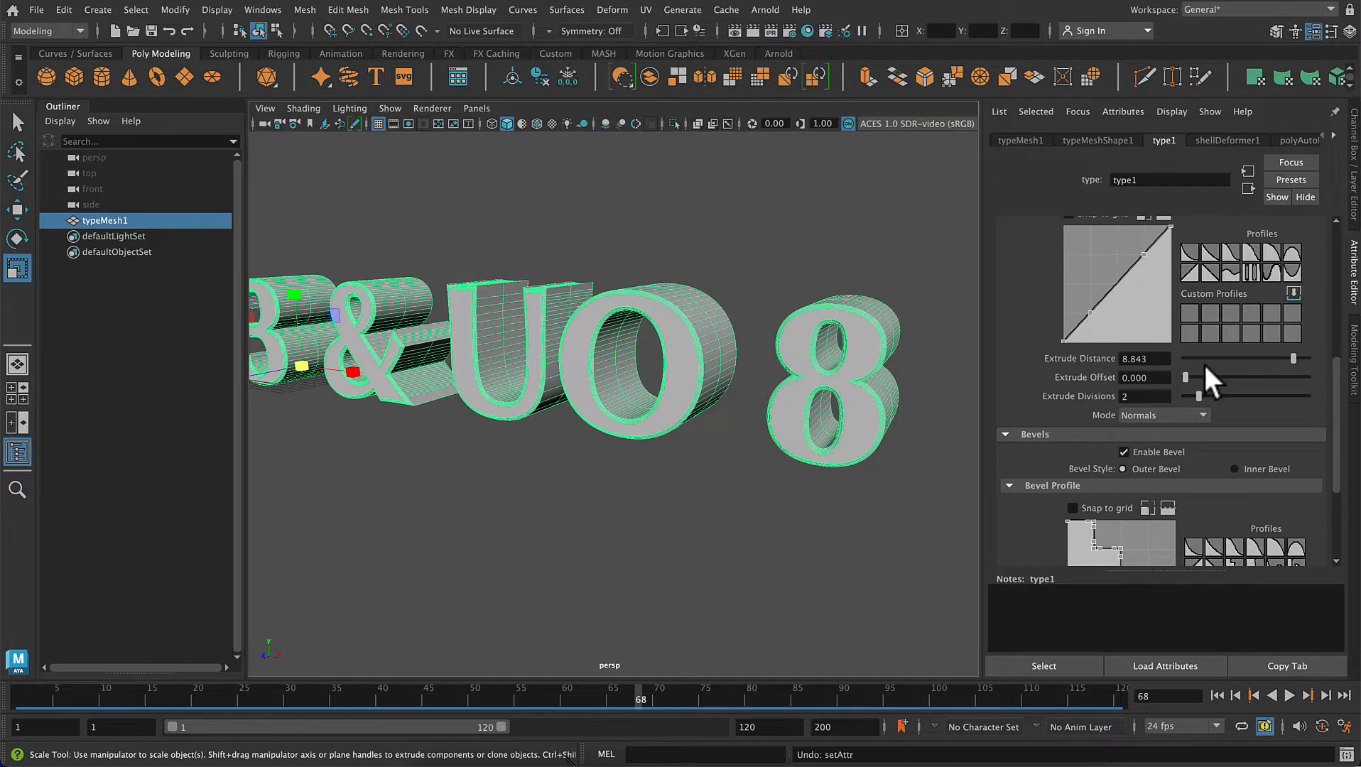
left_click(1198, 358)
- Change the Optima font style to Regular and check the thinner characters with the mesh deselected
scroll(1167, 298, "up", 10)
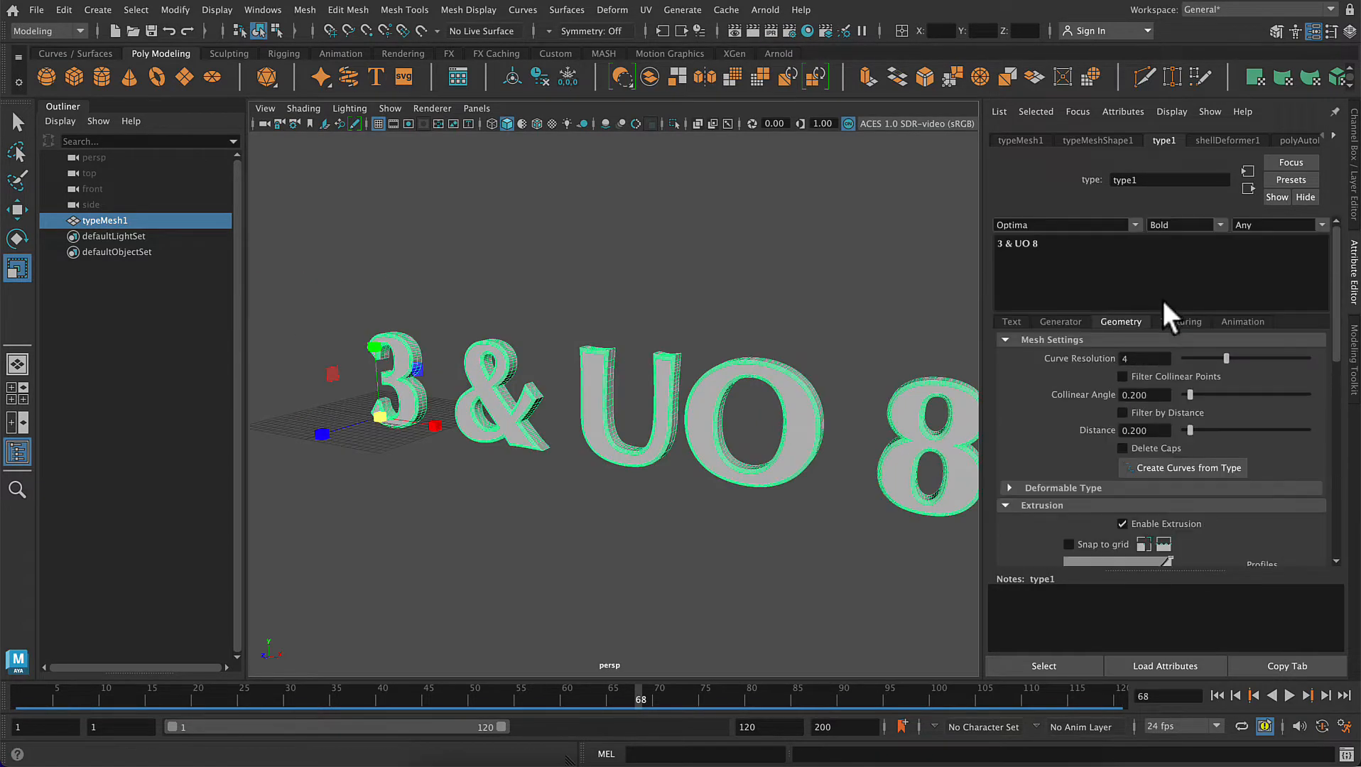
left_click(1218, 223)
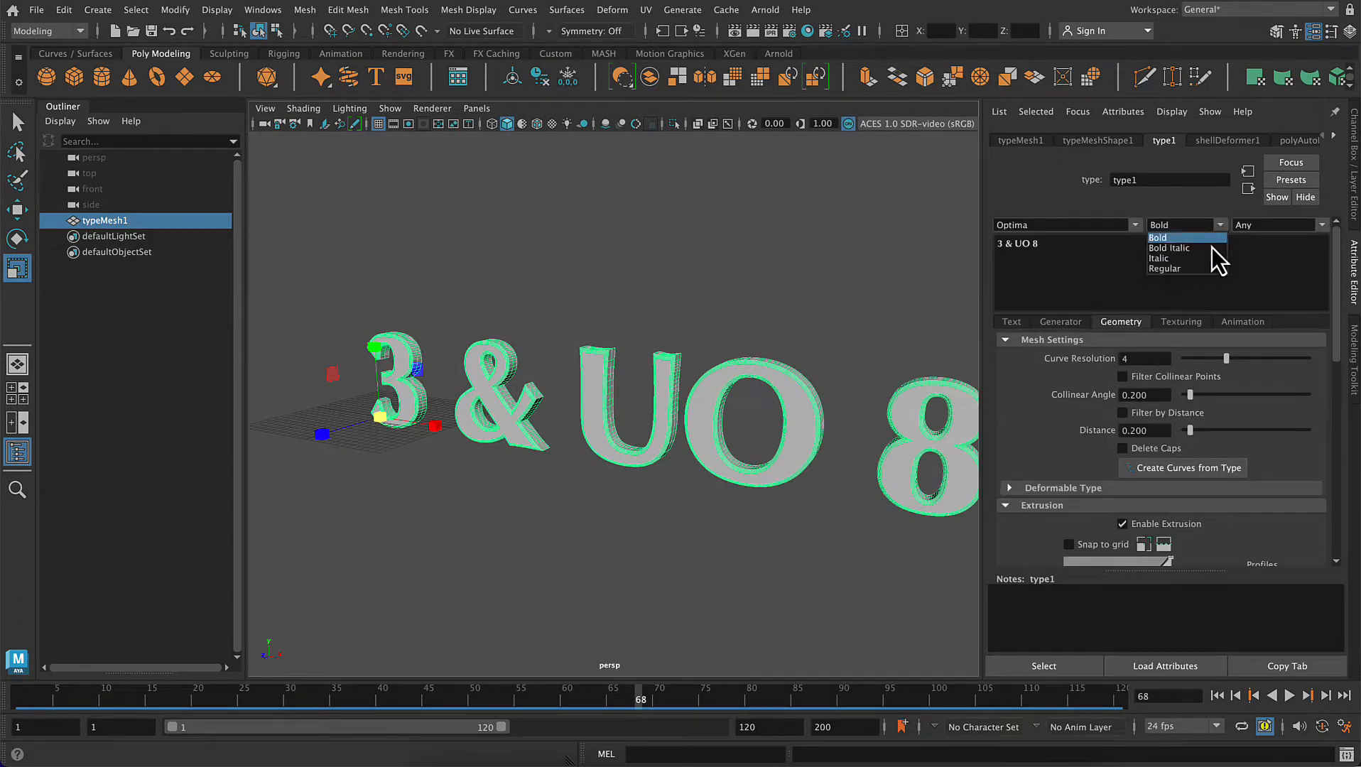
left_click(1179, 268)
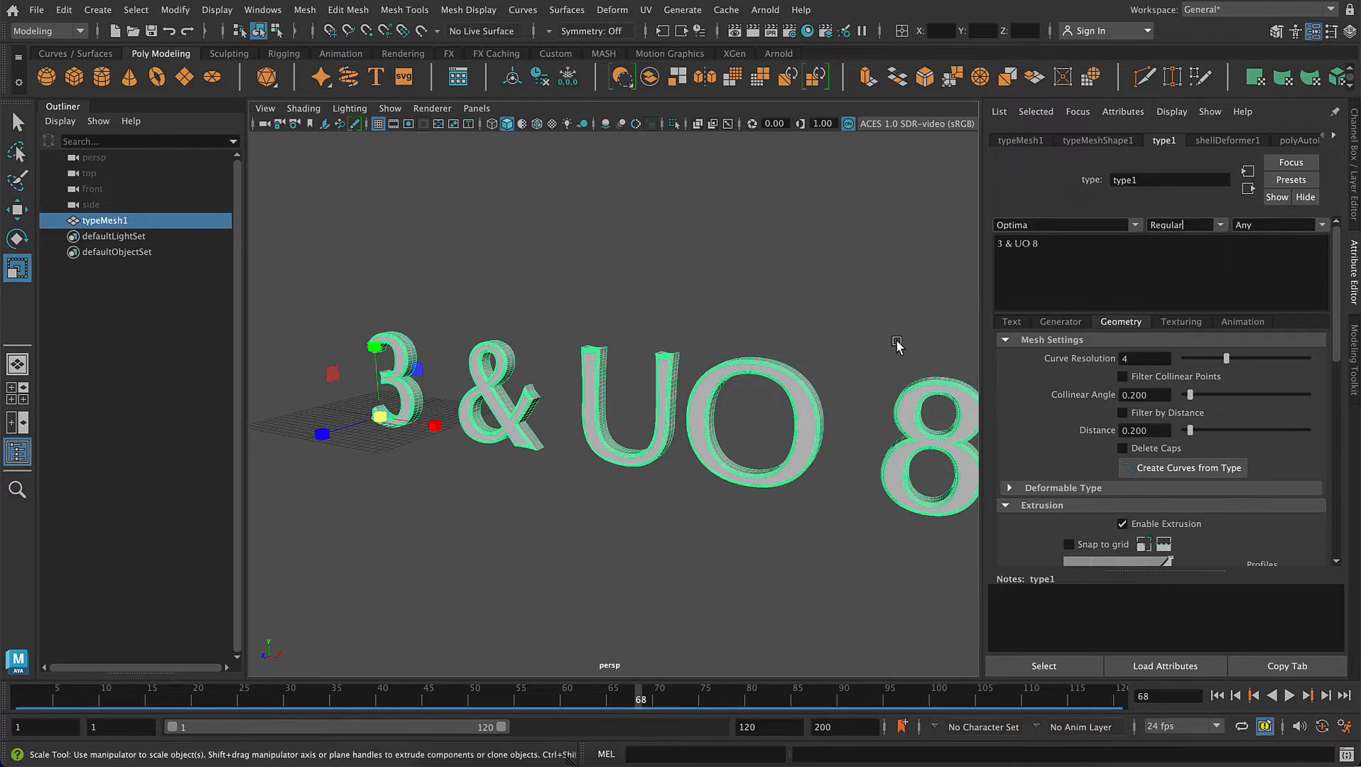
left_click(873, 345)
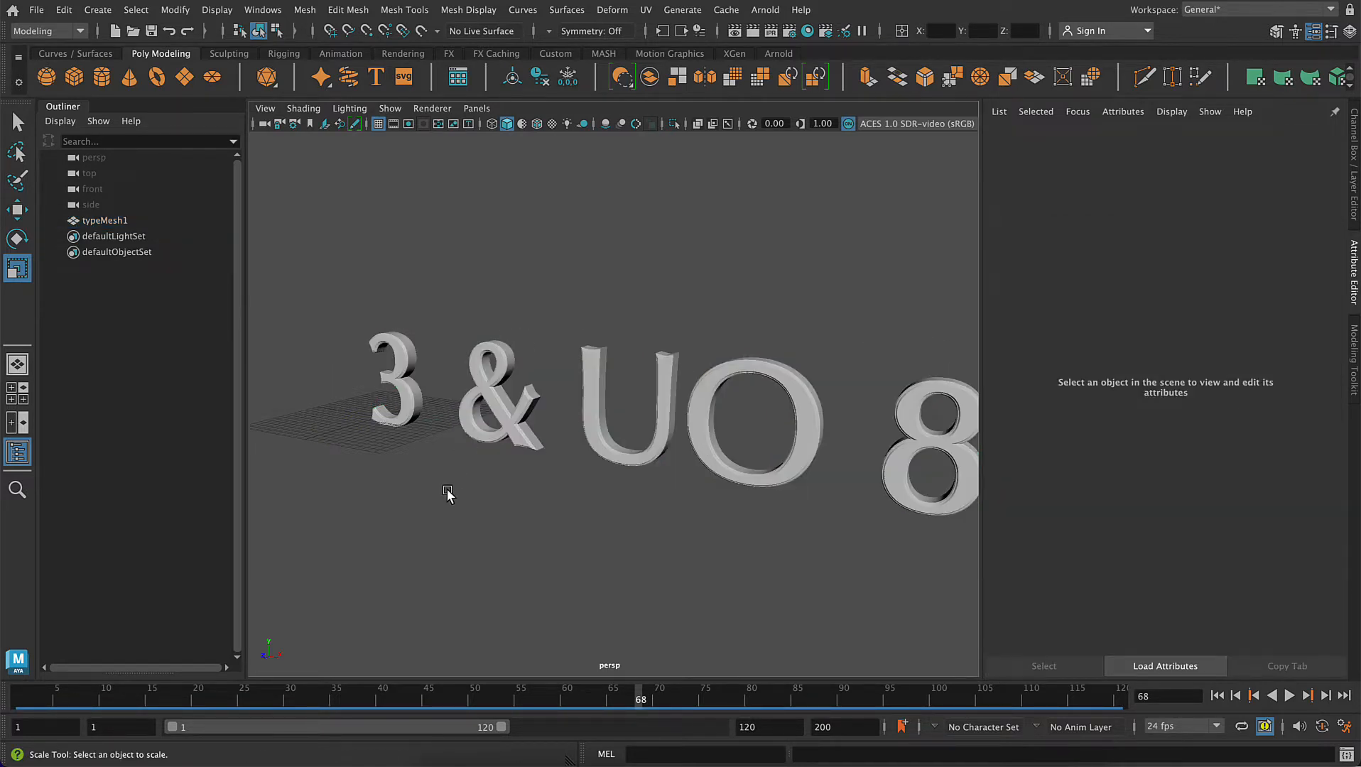
- Separate the type mesh into individual character meshes and clear the selection
left_click(492, 371)
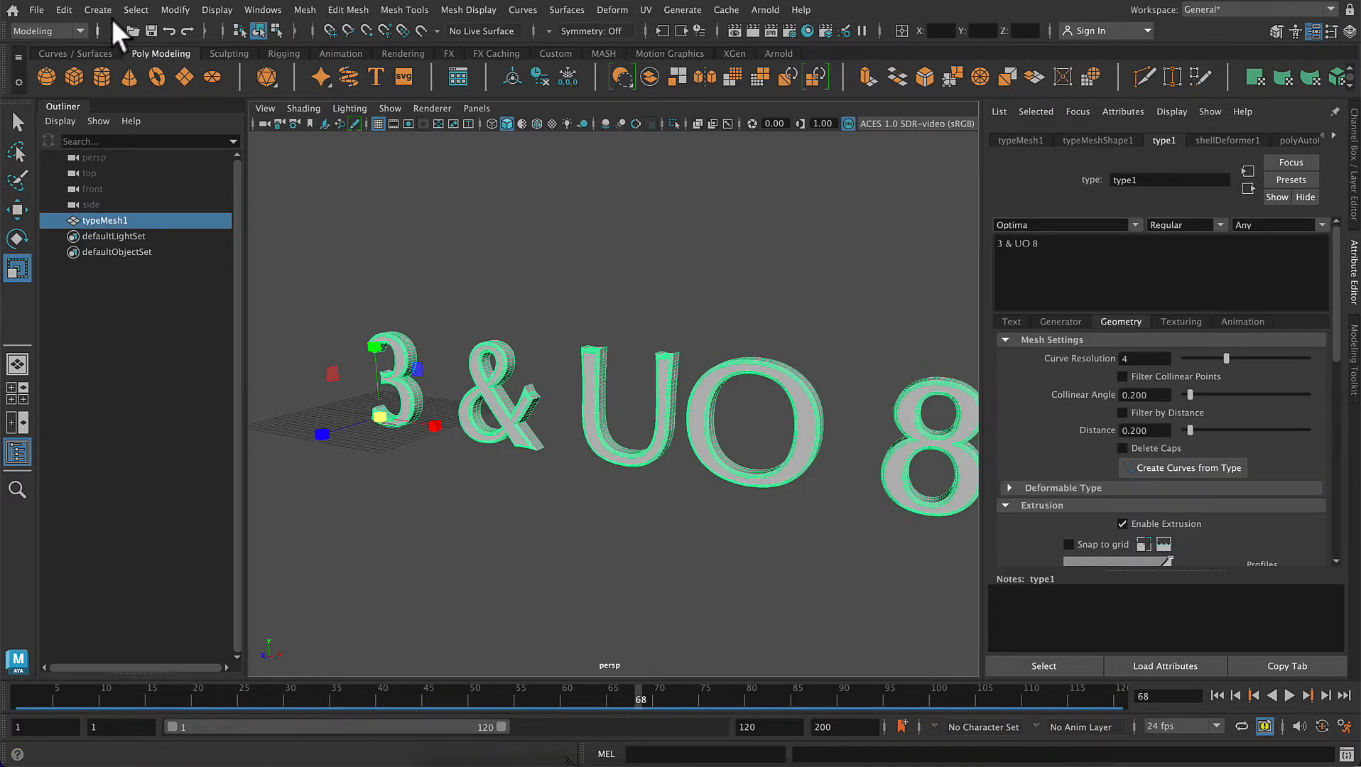
left_click(312, 9)
mouse_move(333, 7)
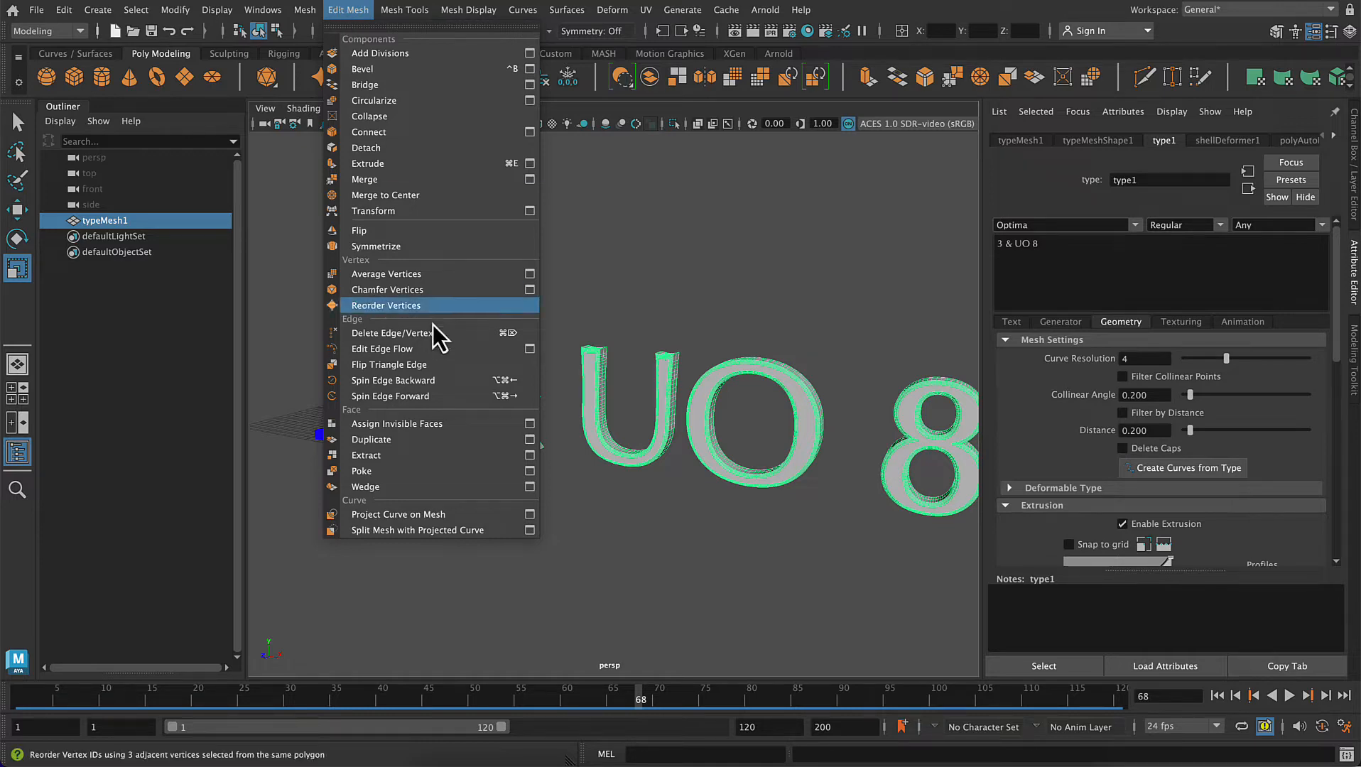
left_click(403, 458)
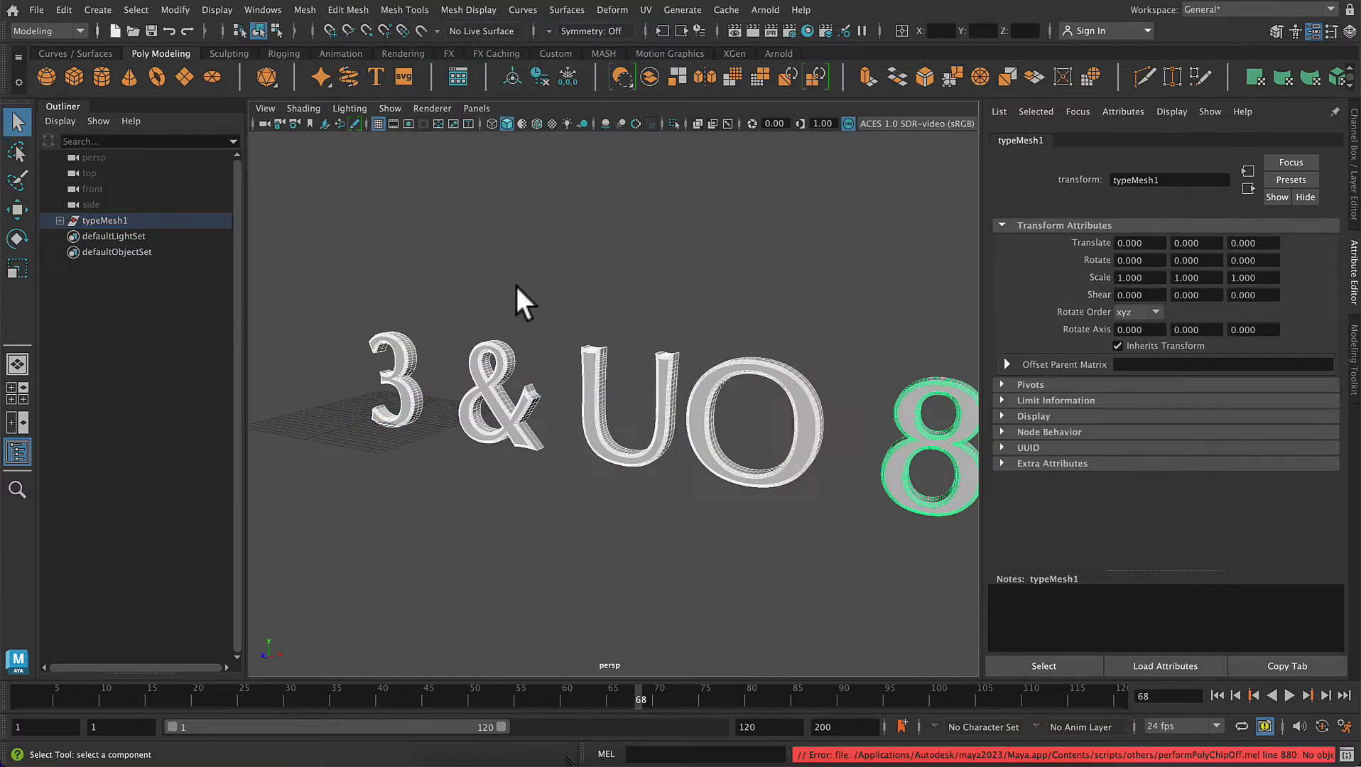
left_click(456, 349)
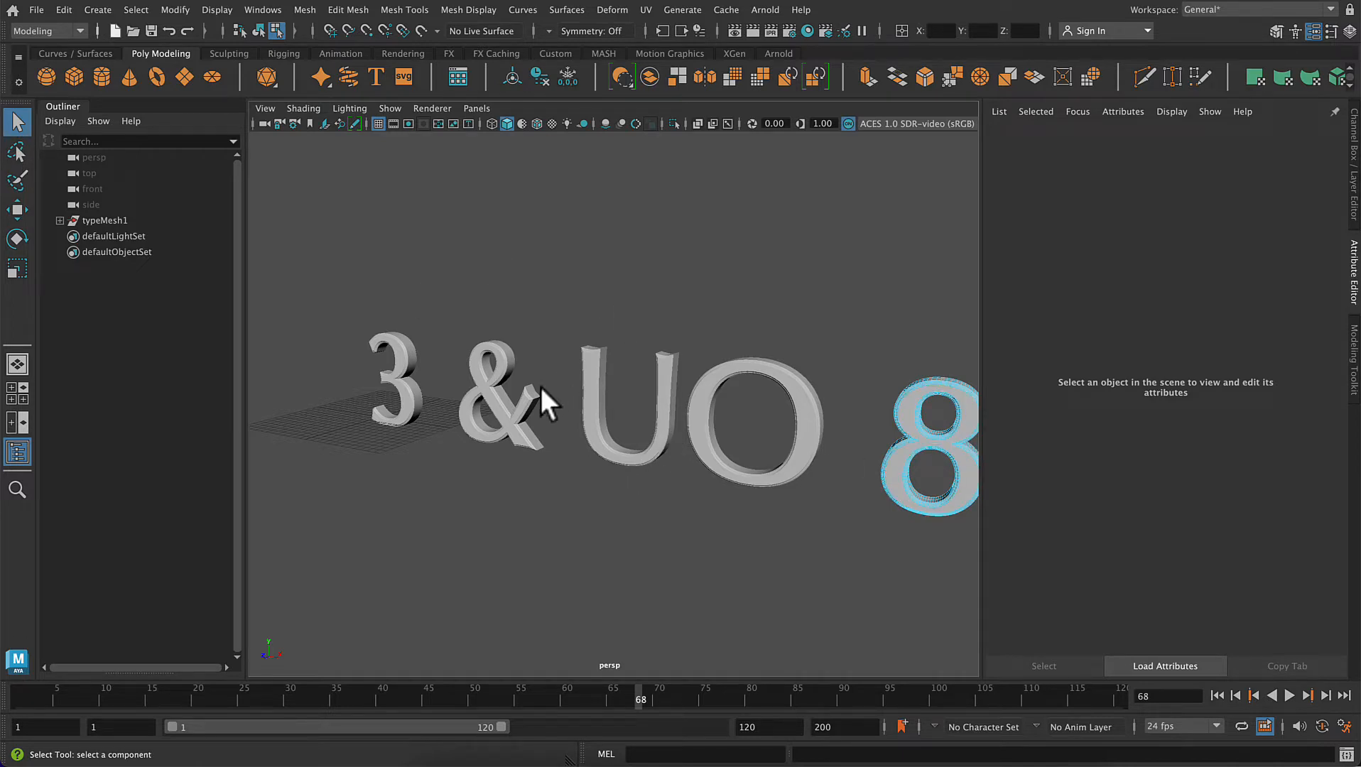
- Rotate the ampersand onto its side and move it against the lower half of the 3
left_click(517, 400)
key("e")
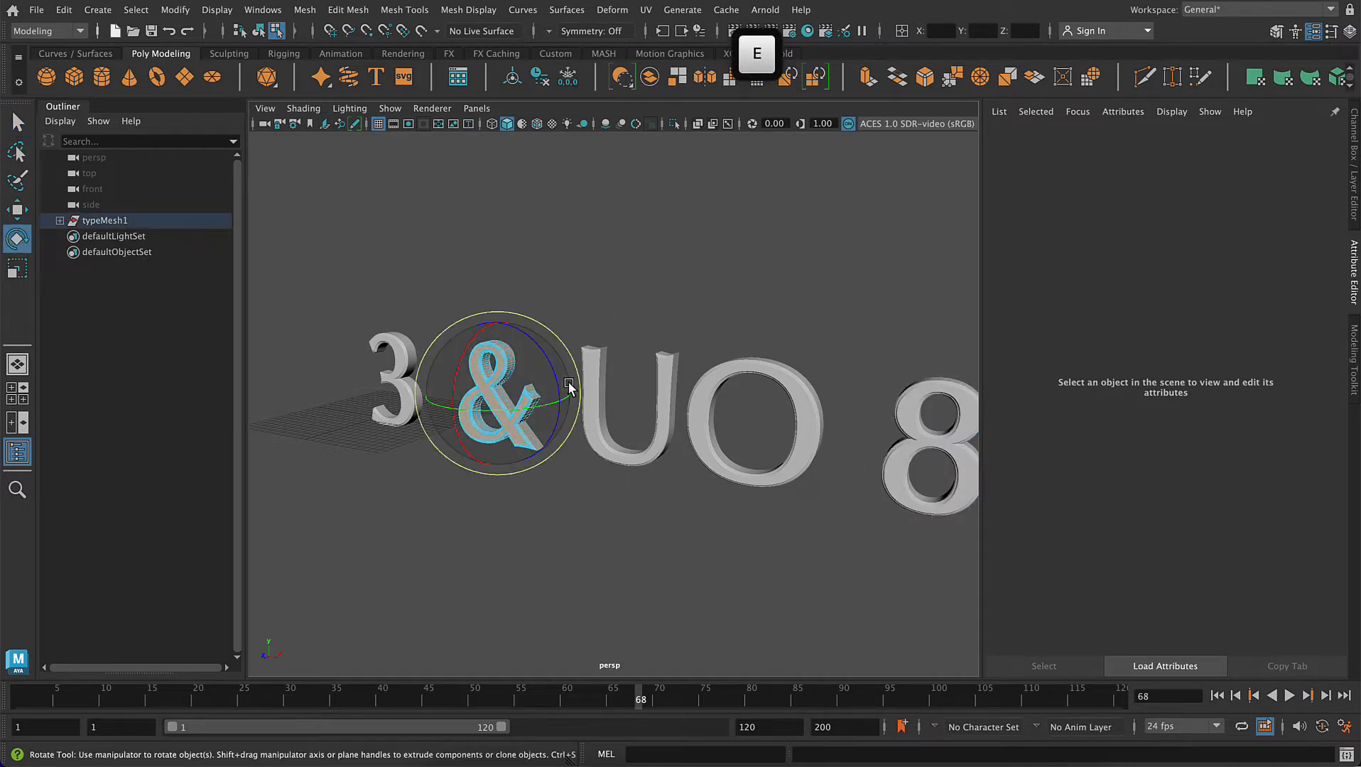
left_click_drag(561, 395, 541, 340)
key("w")
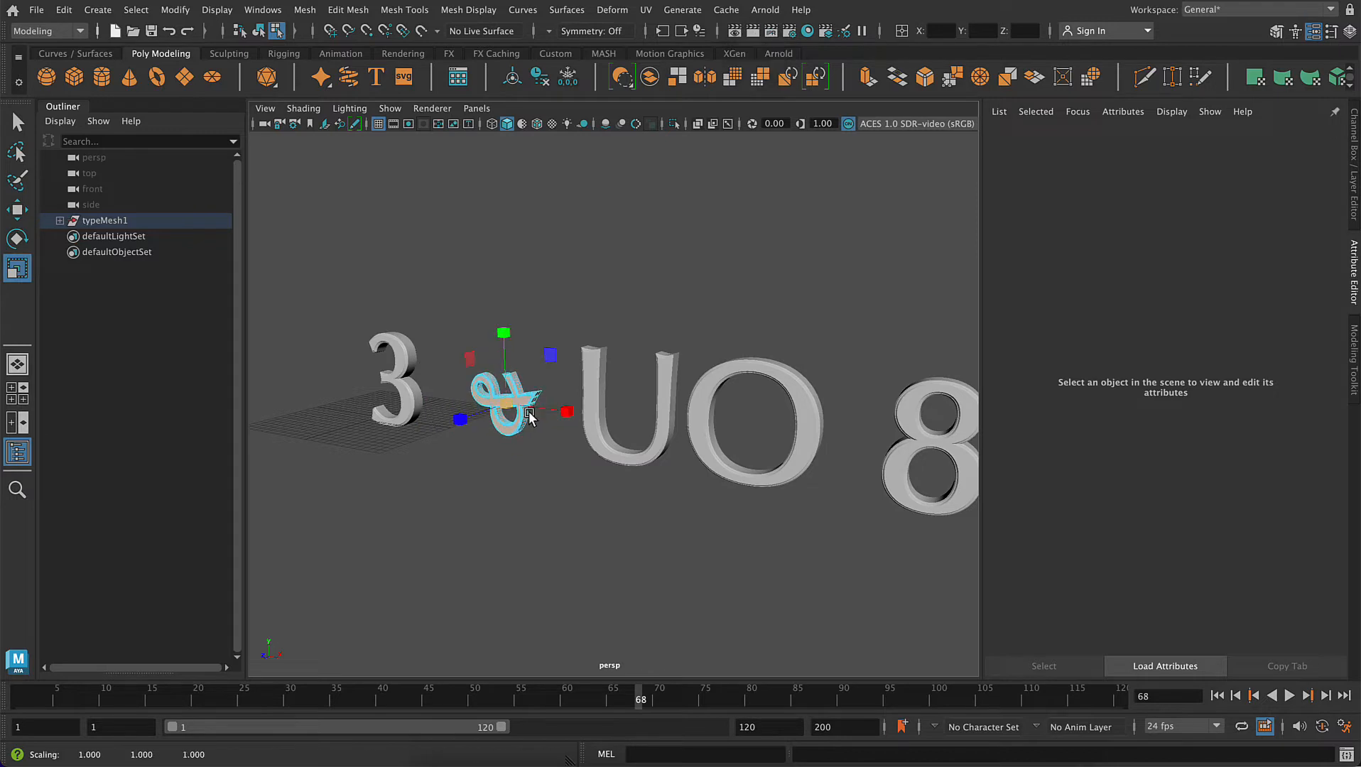
left_click_drag(529, 402, 495, 403)
- Tilt the U onto its side and move it beside the upper half of the 3, above the ampersand
left_click(668, 394)
key("e")
left_click_drag(664, 408, 611, 401)
key("r")
key("w")
left_click_drag(682, 403, 465, 381)
left_click_drag(419, 330, 419, 301)
left_click_drag(488, 351, 495, 353)
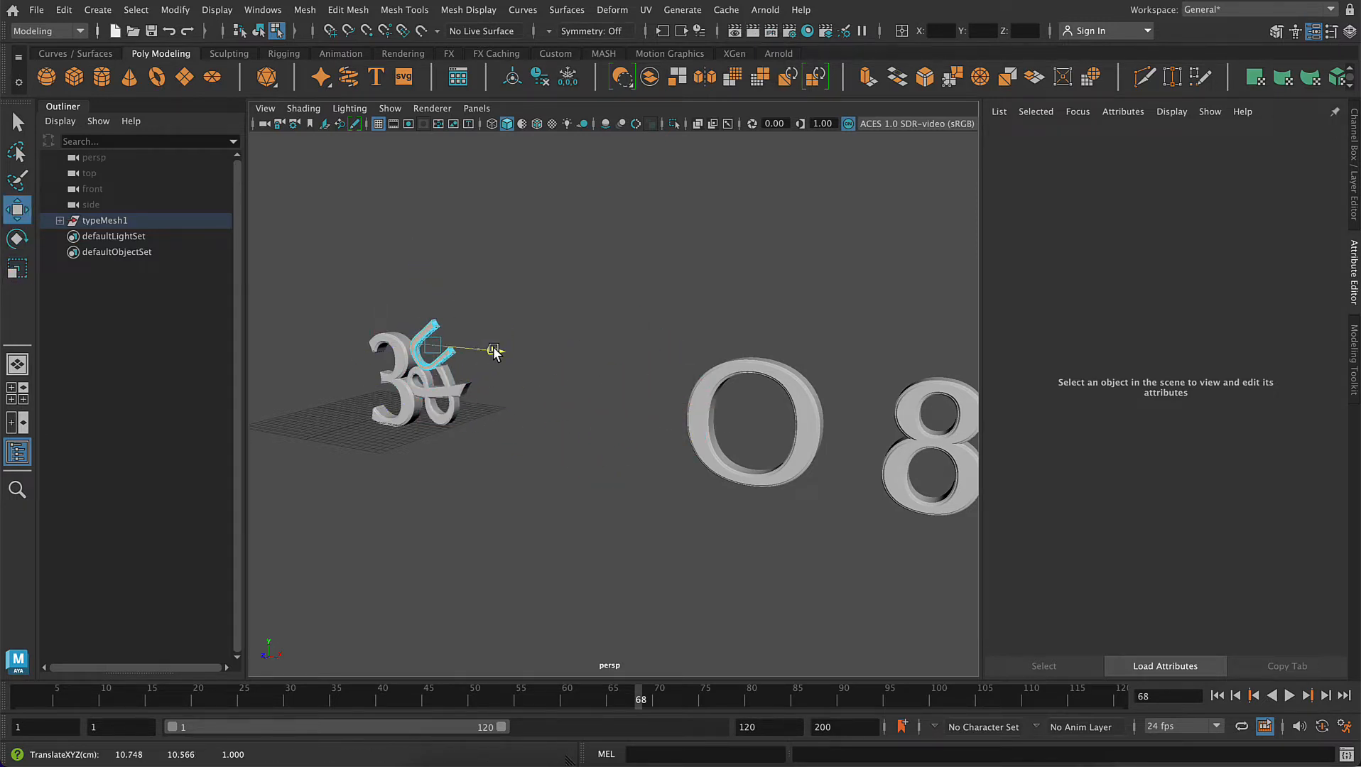
- Move the O closer to the assembled 3, ampersand and U
double_click(808, 421)
left_click_drag(812, 426, 622, 405)
mouse_move(645, 197)
left_mouse_down()
mouse_move(374, 519)
mouse_move(577, 554)
left_mouse_up()
key("f")
scroll(578, 546, "down", 5)
middle_click_drag(581, 429, 744, 453, "alt")
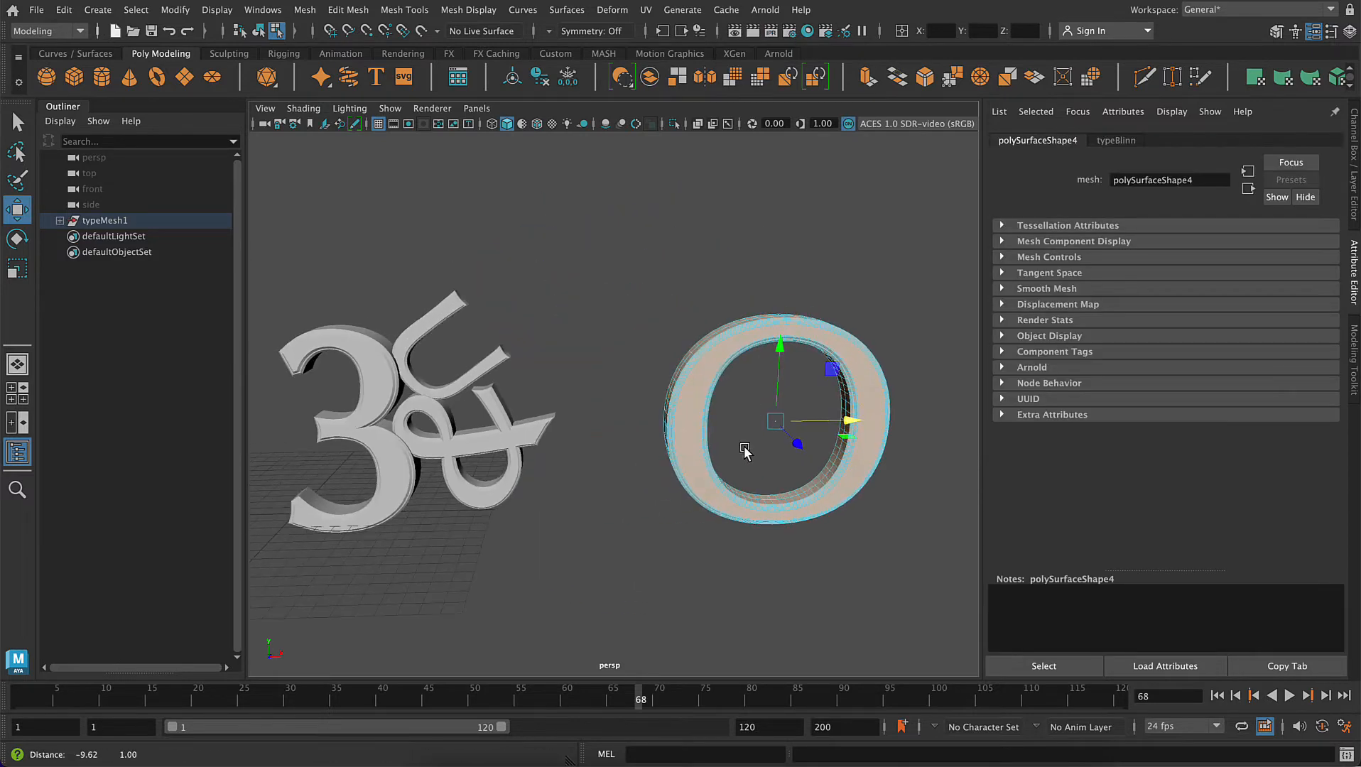
- Scale the O down uniformly to about 0.14 and place it above the upper tip of the U
left_click_drag(781, 341, 780, 208)
left_click_drag(833, 316, 349, 283)
key("r")
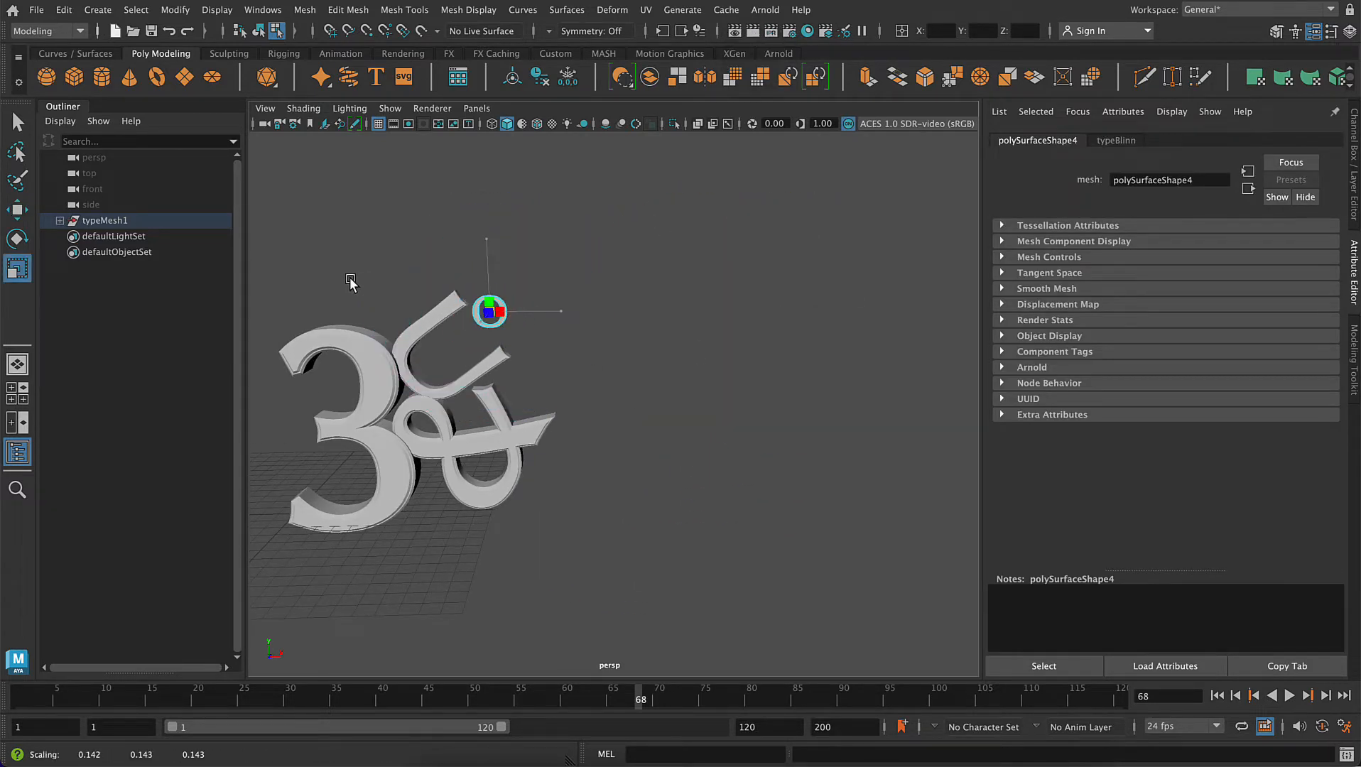
key("w")
left_click_drag(489, 275, 491, 233)
left_click_drag(523, 269, 450, 239)
- Switch to object selection in the Modeling Toolkit and select the small O as an object
left_click(451, 251)
left_click(446, 230)
double_click(452, 280)
key("super+z")
left_click(1277, 31)
left_click(1171, 163)
left_click(497, 223)
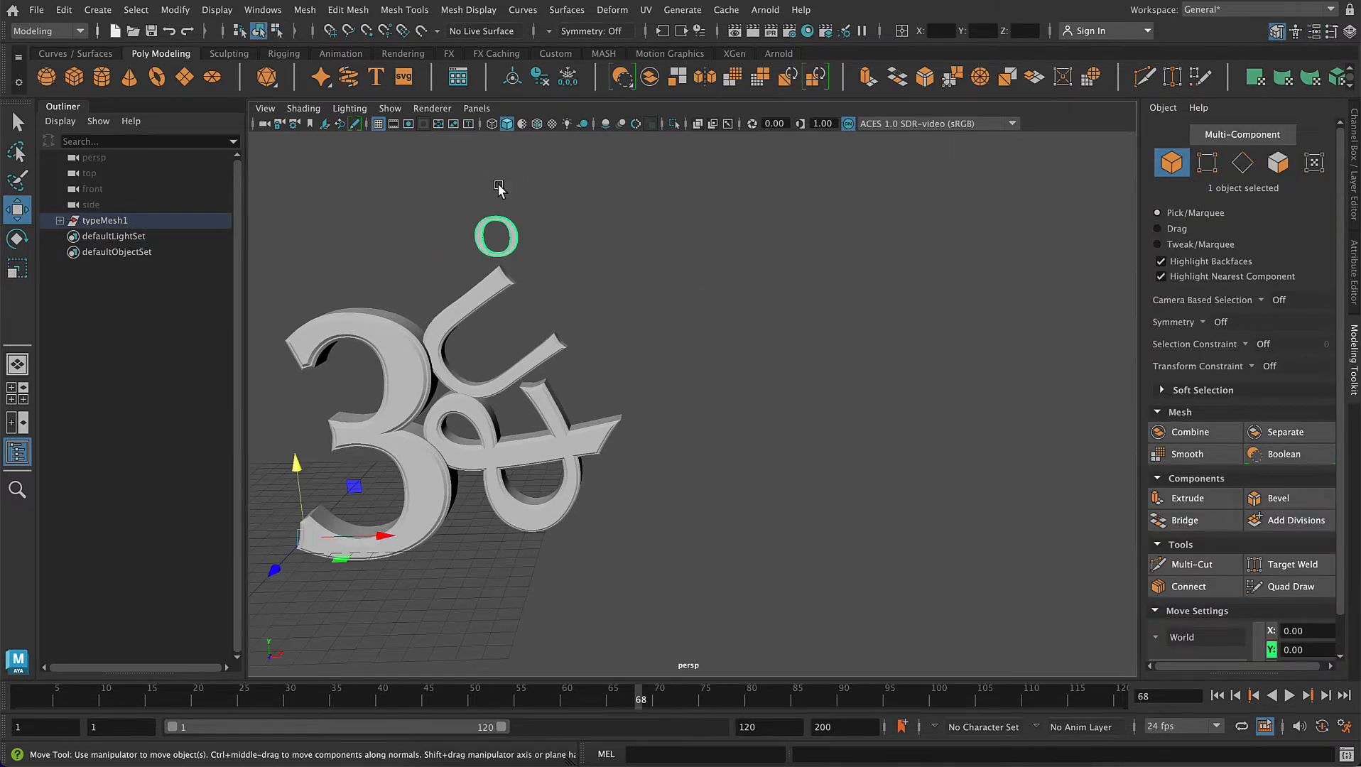
- Center the small O's pivot, lower it slightly onto the U's upper tip and rotate it
left_click(514, 74)
left_click_drag(493, 157, 493, 168)
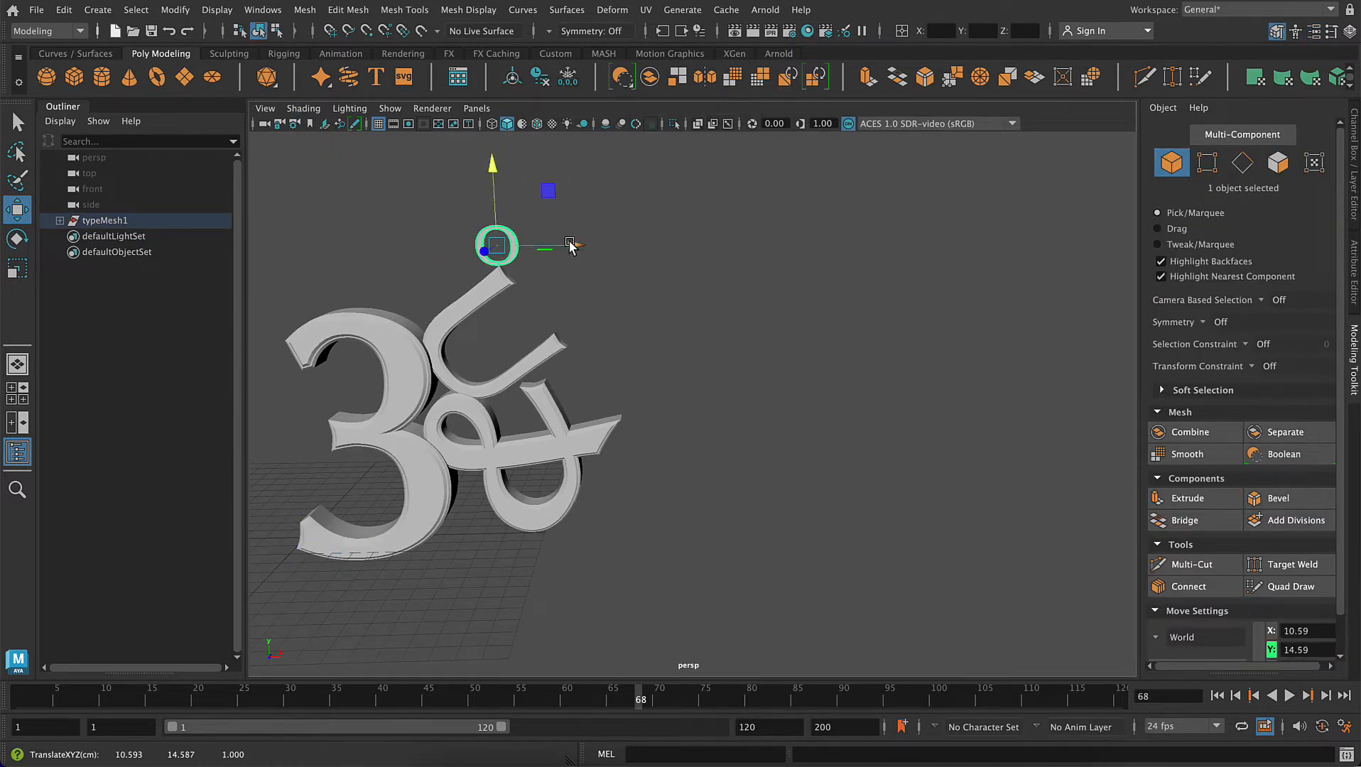
key("e")
left_click_drag(571, 247, 477, 258)
left_click(627, 326)
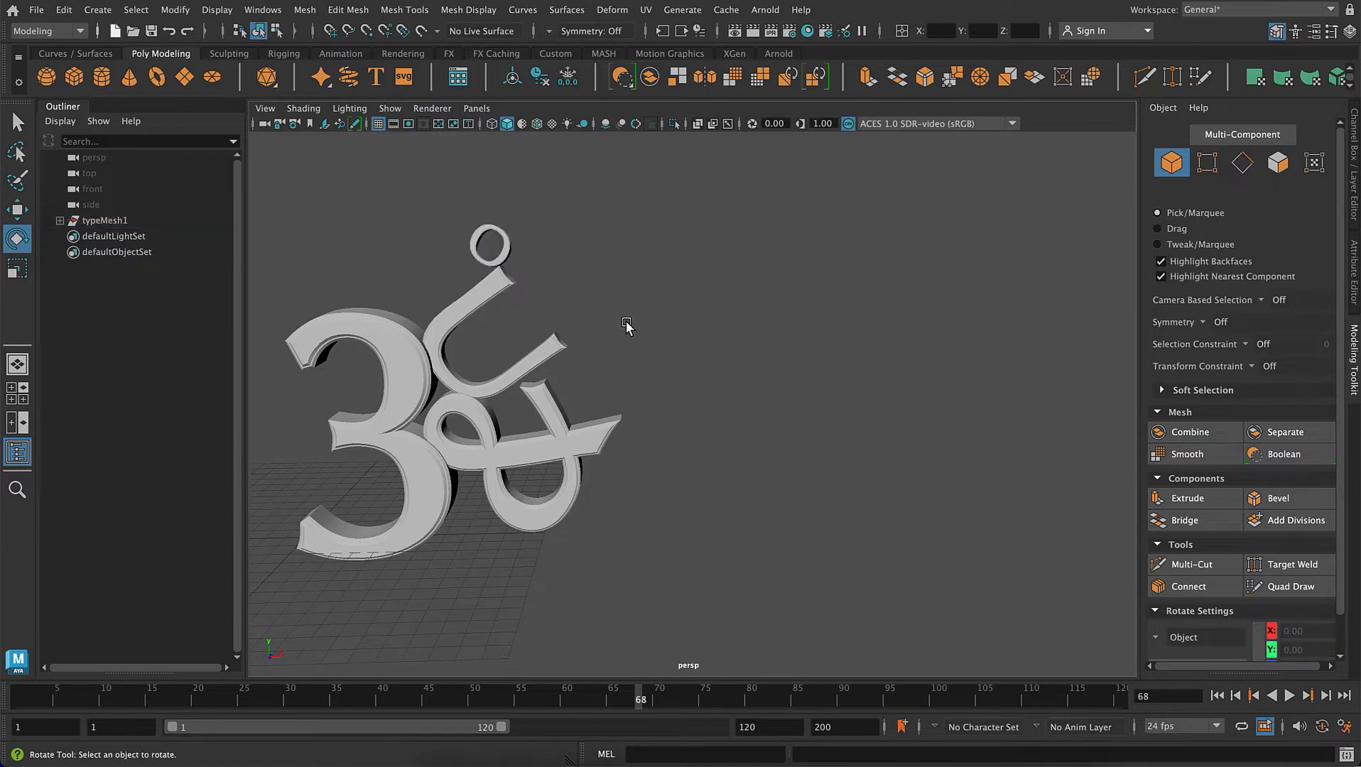
- Nudge the 3 slightly upward and away from the ampersand, viewing the symbol from the front
middle_click_drag(705, 480, 916, 498, "alt")
left_click_drag(916, 497, 918, 472, "alt")
middle_click_drag(841, 595, 844, 582, "alt")
left_click(614, 462)
key("w")
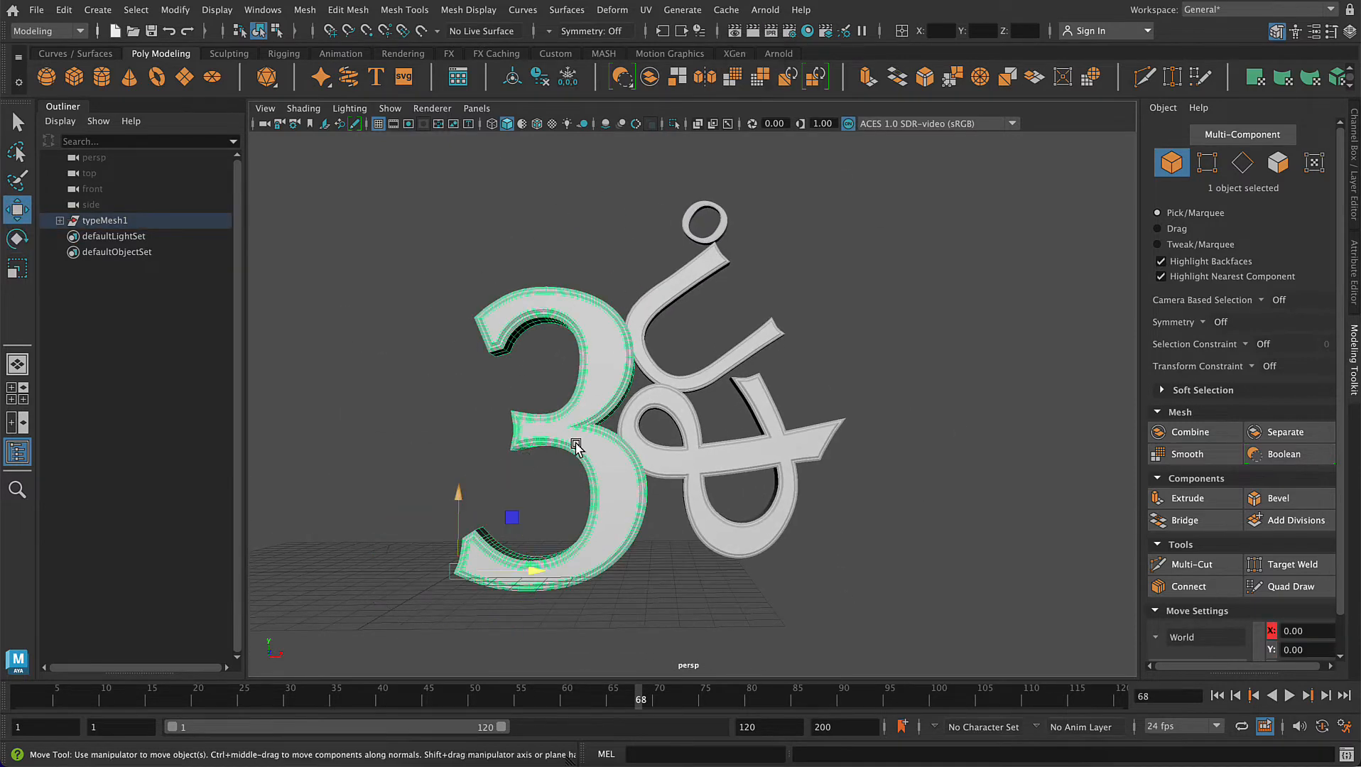
left_click_drag(462, 497, 465, 479)
left_click_drag(535, 559, 527, 553)
- Center the ampersand's pivot and shift it slightly down and away from the 3, beneath the U
left_click(746, 486)
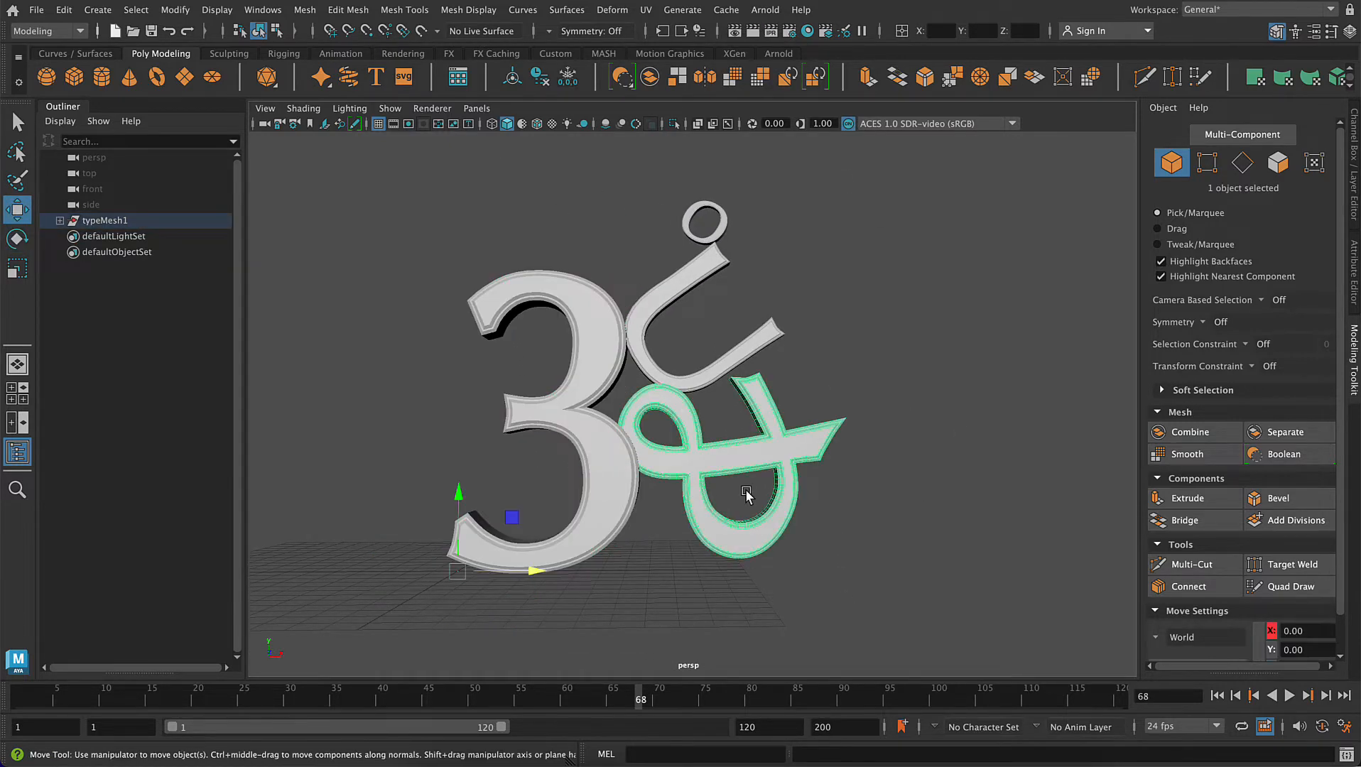
left_click(507, 78)
left_click_drag(804, 466, 947, 517)
key("e")
key("ctrl+z")
- Try rotating the U about its centered pivot and scaling it to about 1.04, and undo these changes
left_click(759, 341)
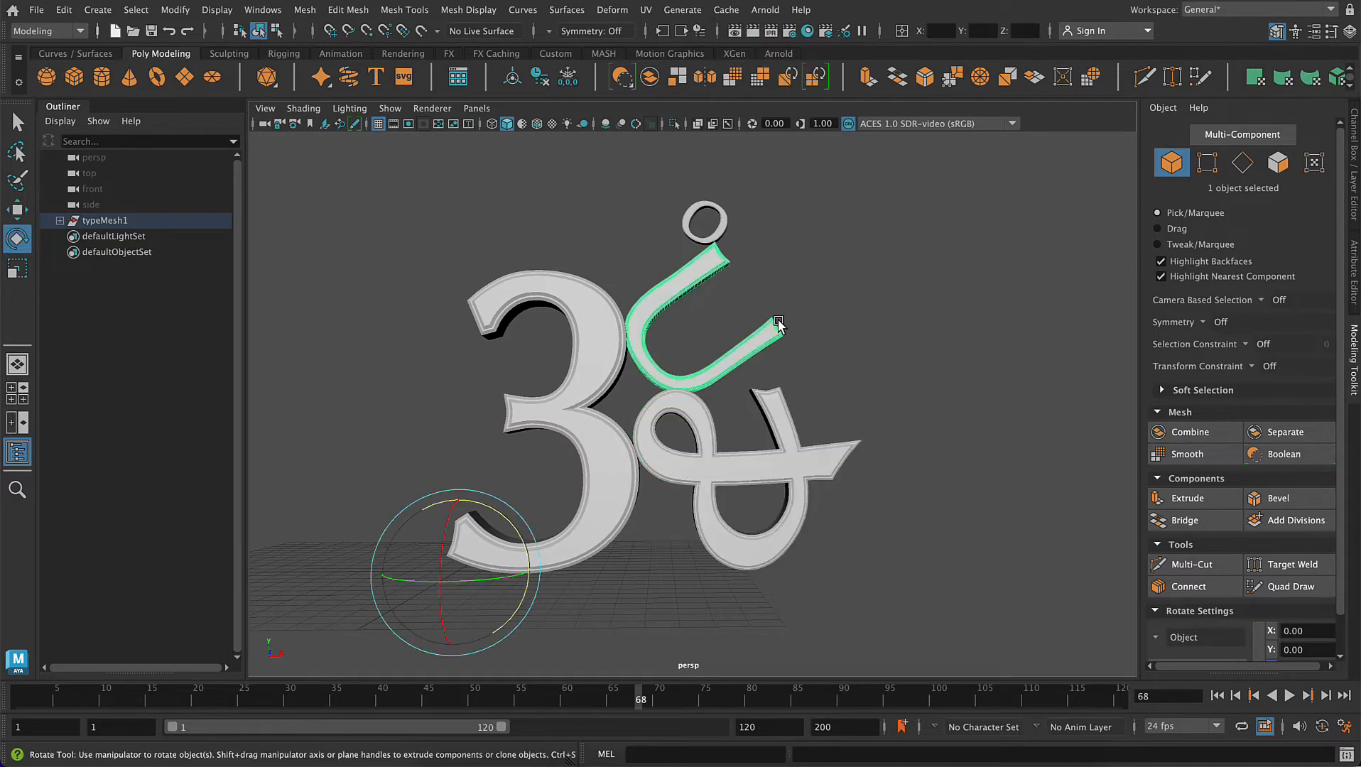
left_click(507, 79)
key("r")
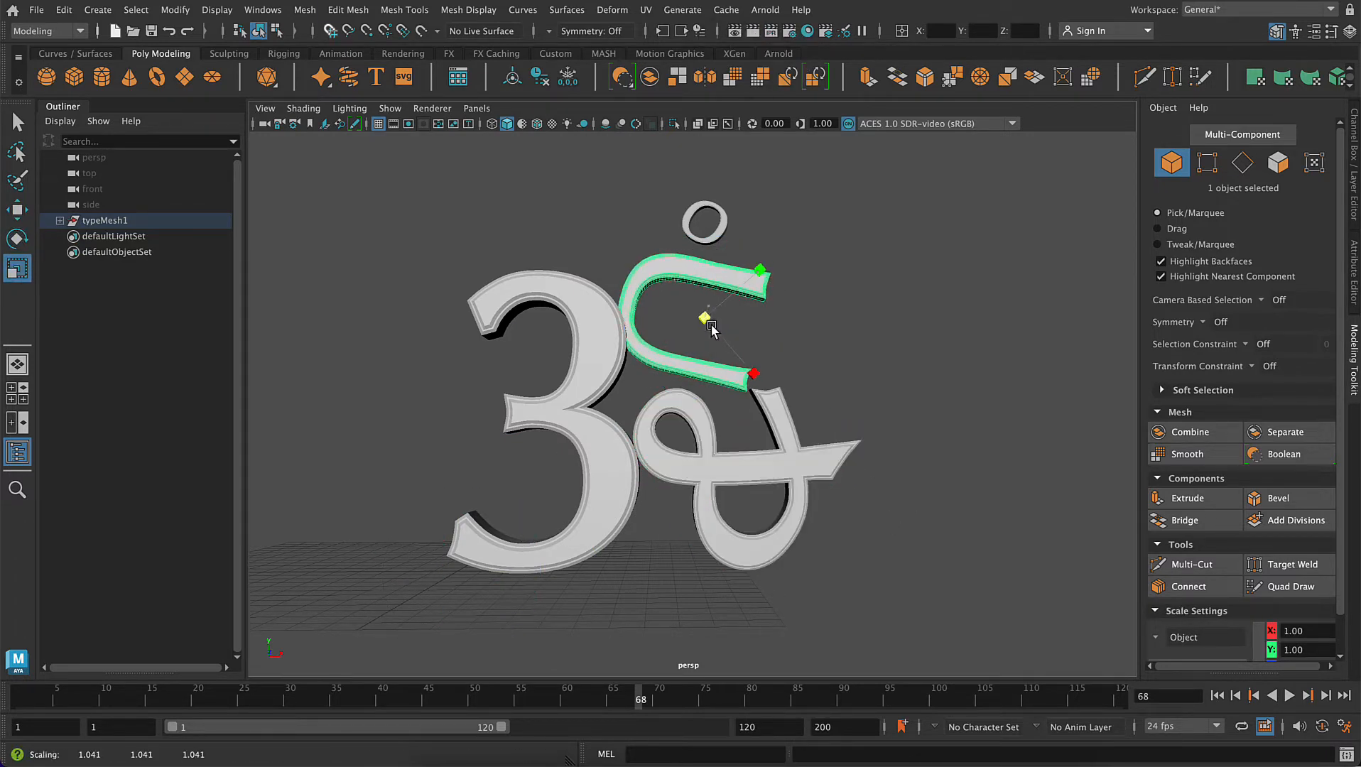
key("super+z")
- Rotate the ampersand counterclockwise so its tail points upward and fit it against the 3 and the U
left_click(837, 464)
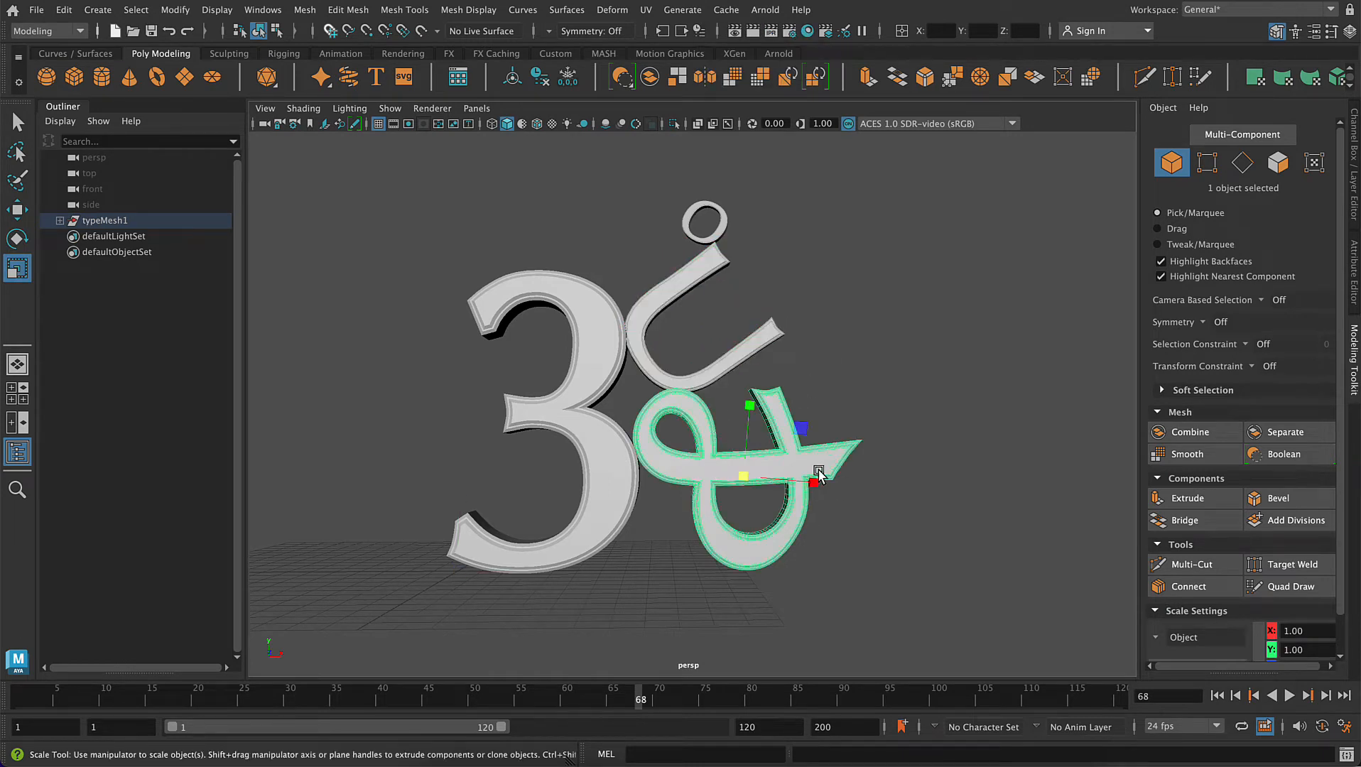
key("e")
left_click_drag(746, 406, 717, 407)
key("r")
key("w")
left_click_drag(746, 475, 850, 478)
left_click_drag(774, 398, 772, 379)
left_click(896, 575)
left_click_drag(896, 575, 525, 444, "alt")
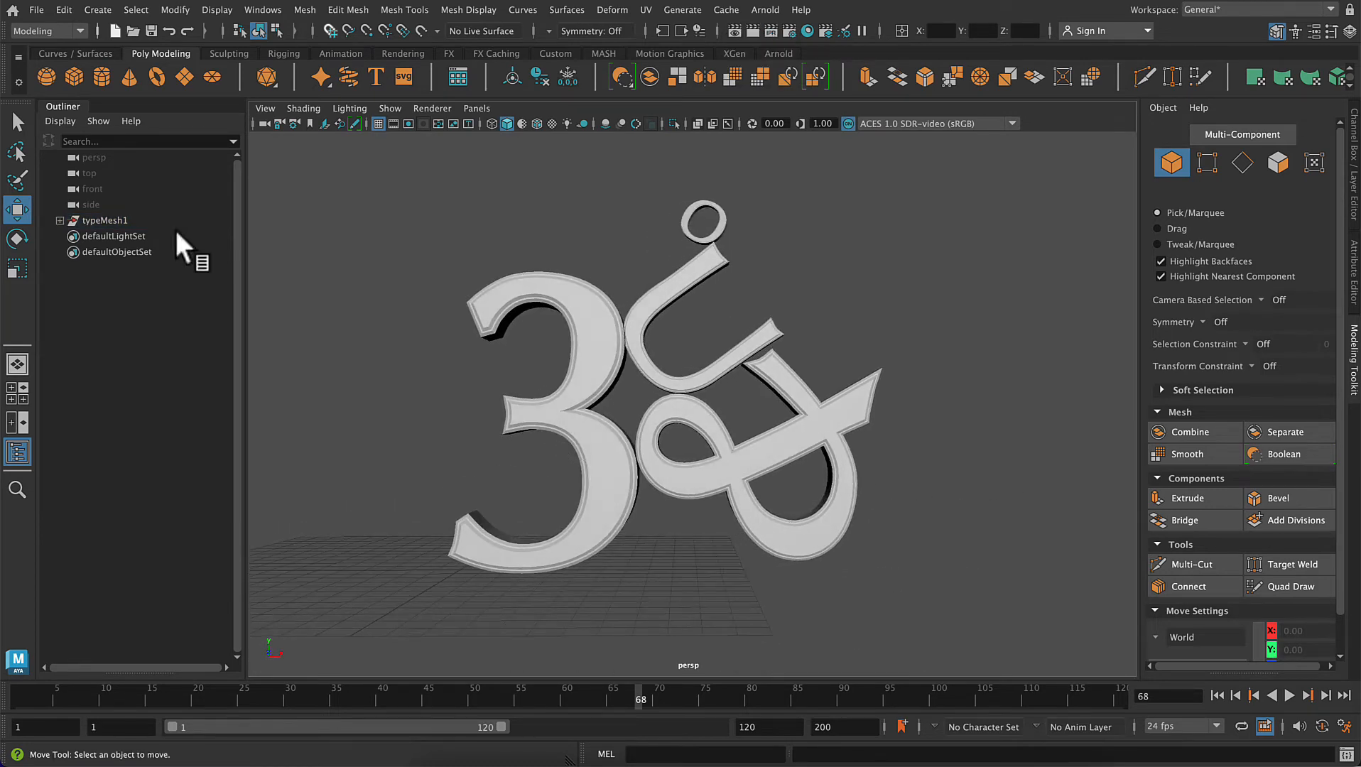
- Create a polygon plane at the base of the symbol and scale it uniformly to about 46.56 as a floor
left_click(185, 76)
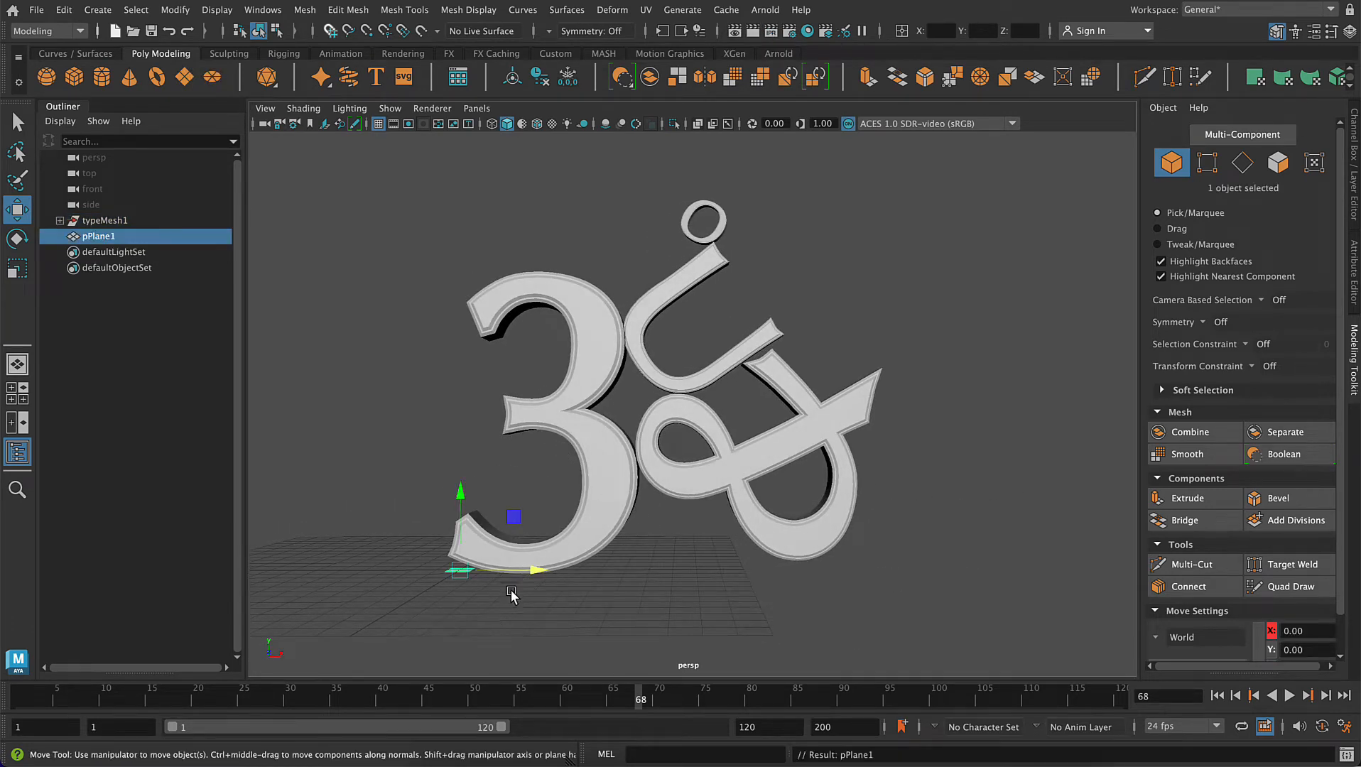
key("r")
left_click_drag(460, 570, 1217, 681)
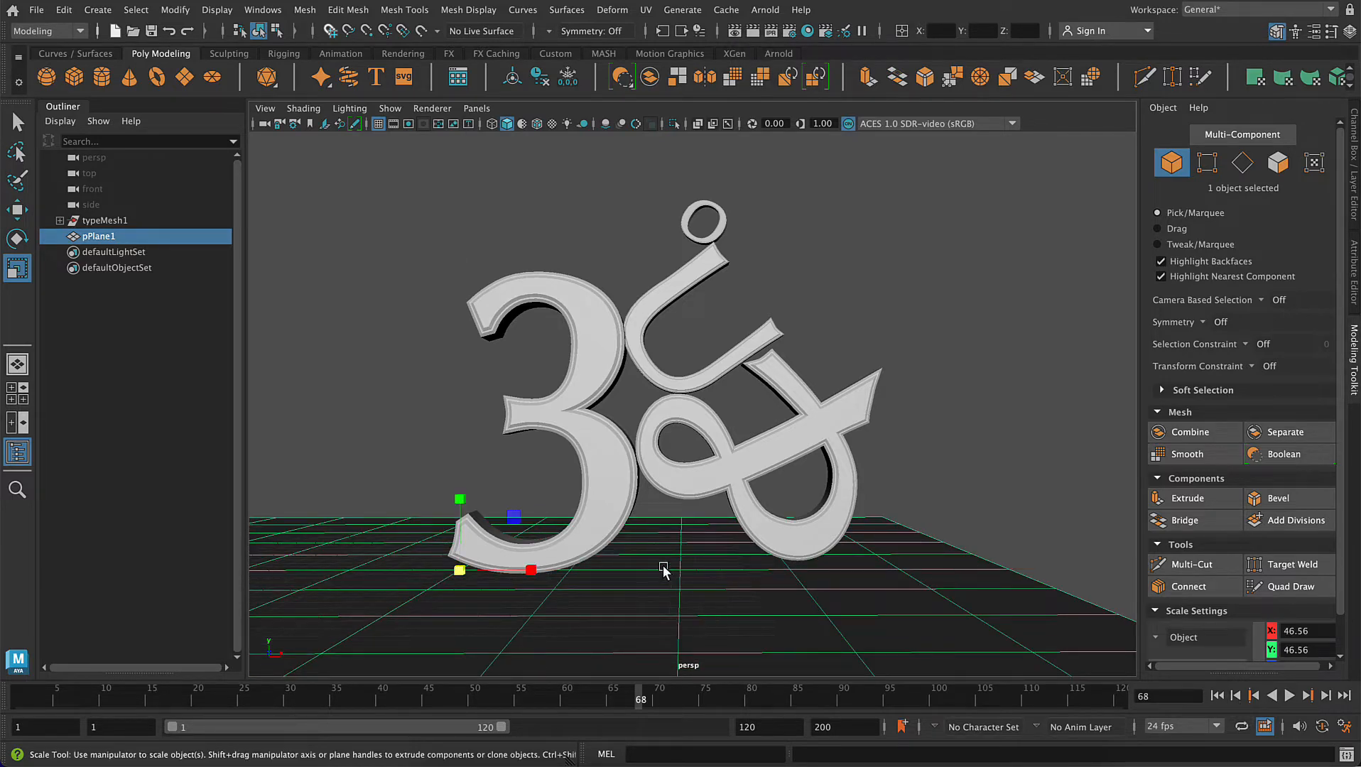
- Move the O, U and ampersand down together slightly, bringing the ampersand to about Y 4.15, and clear the selection
left_click(719, 228)
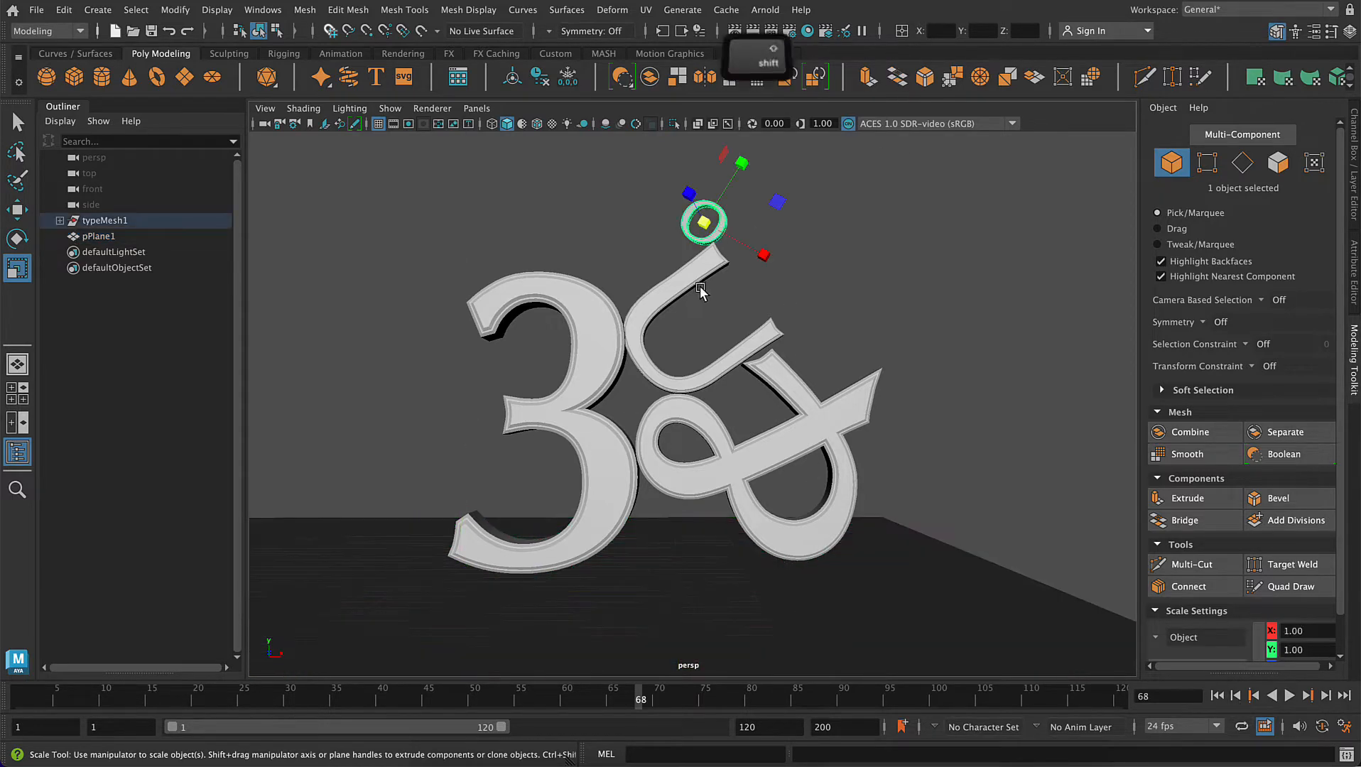
left_click(743, 355, "shift")
left_click(779, 382, "shift")
key("w")
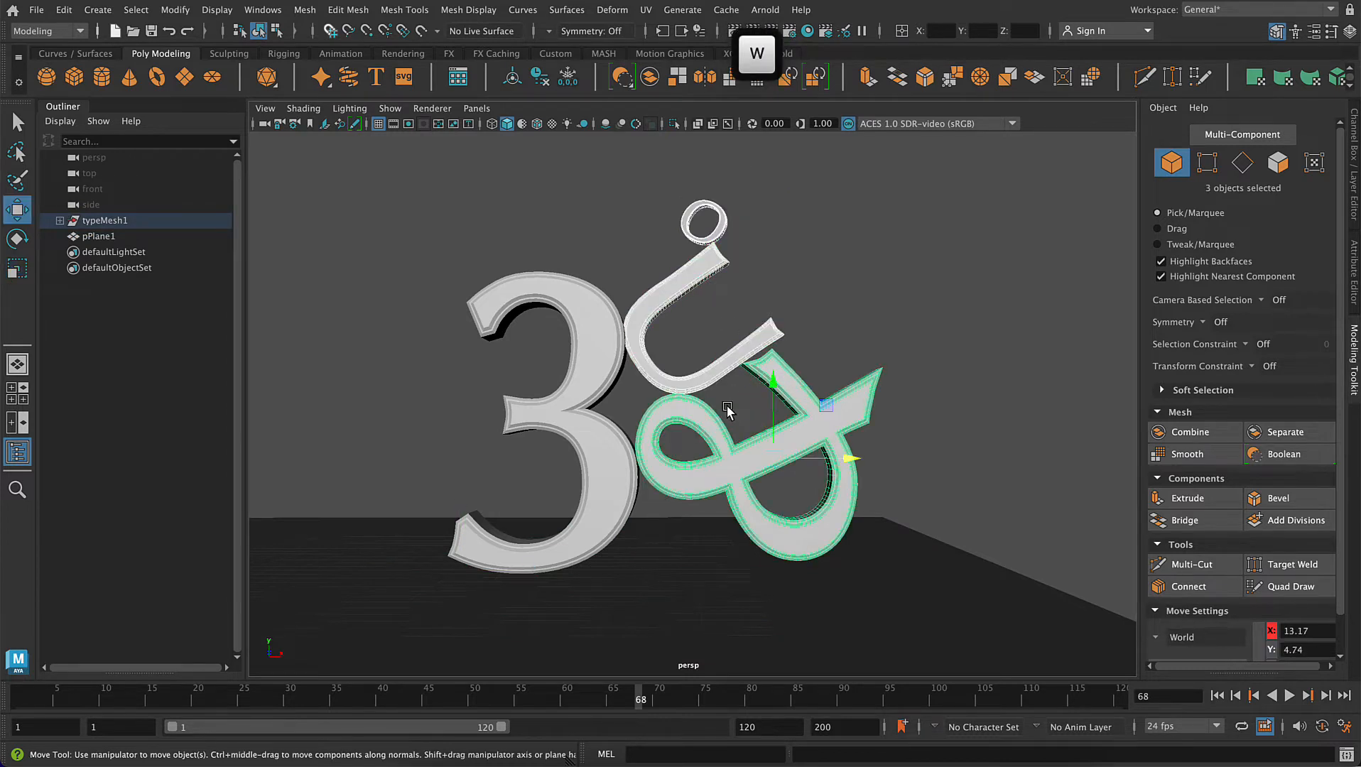
left_click_drag(777, 386, 764, 400)
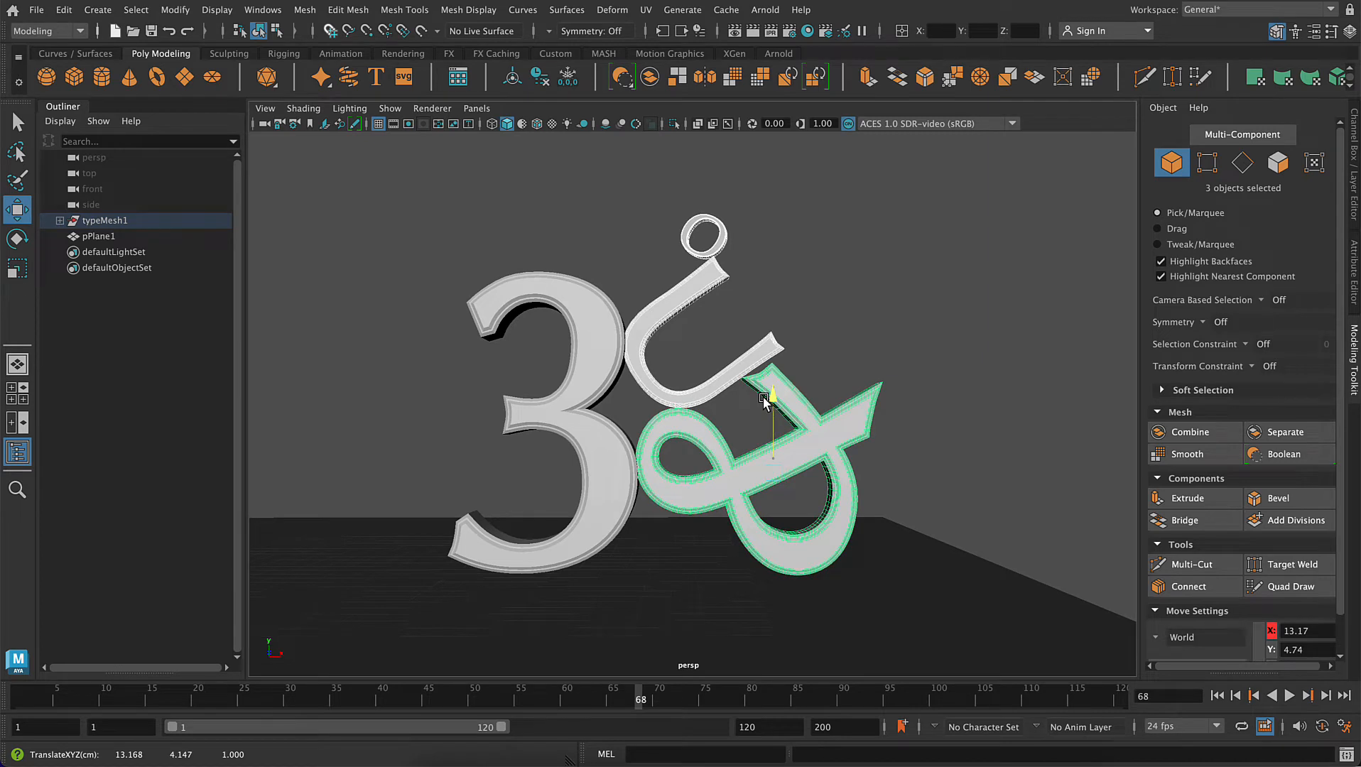
left_click(864, 290)
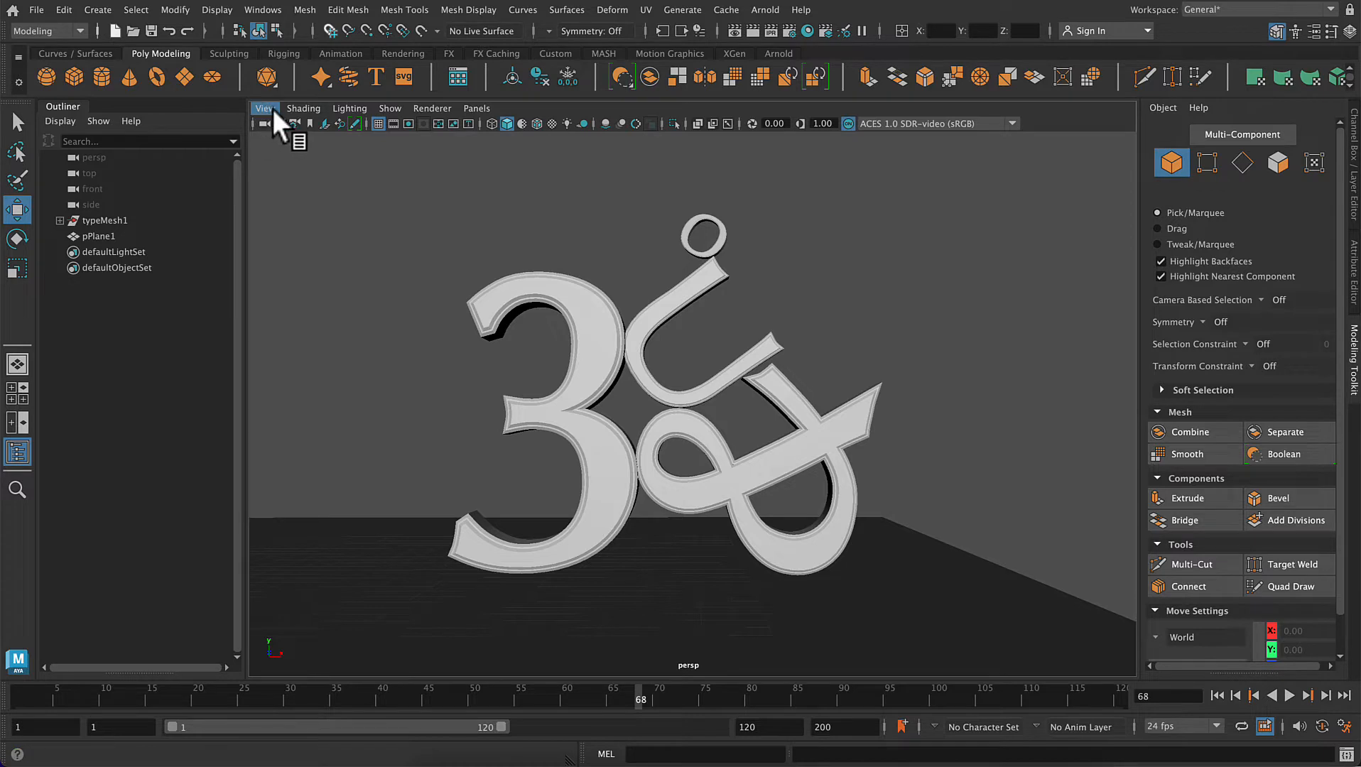
- Create a new camera and rename it SHOTCAM
left_click(99, 9)
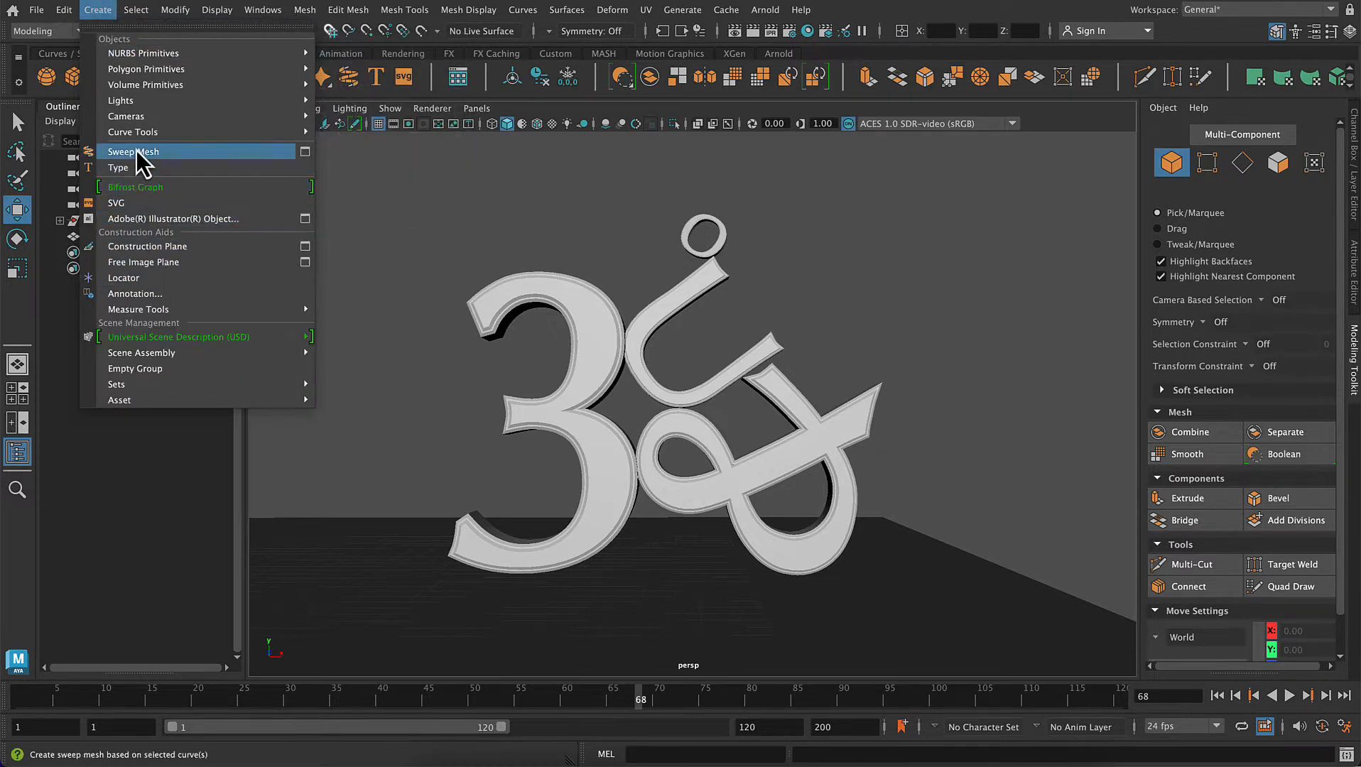
mouse_move(139, 118)
left_click(338, 122)
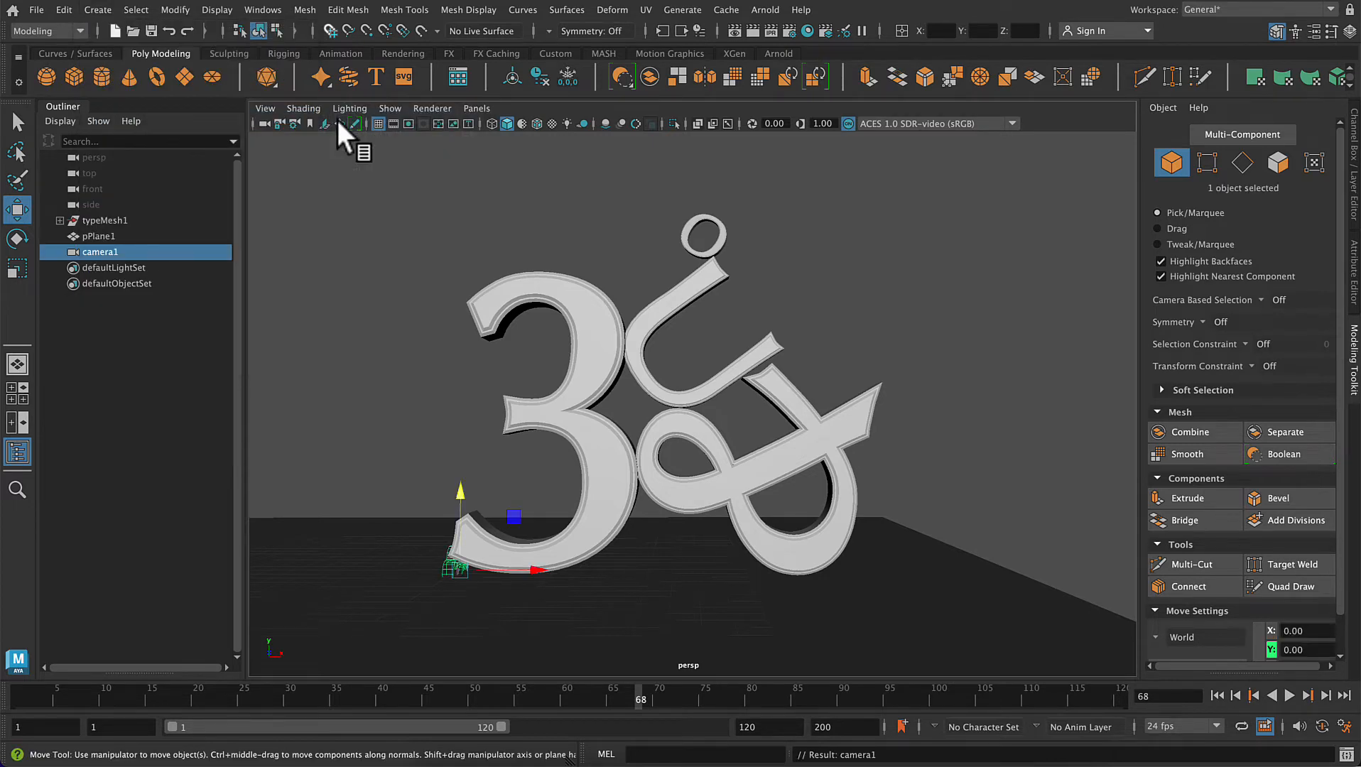
double_click(104, 250)
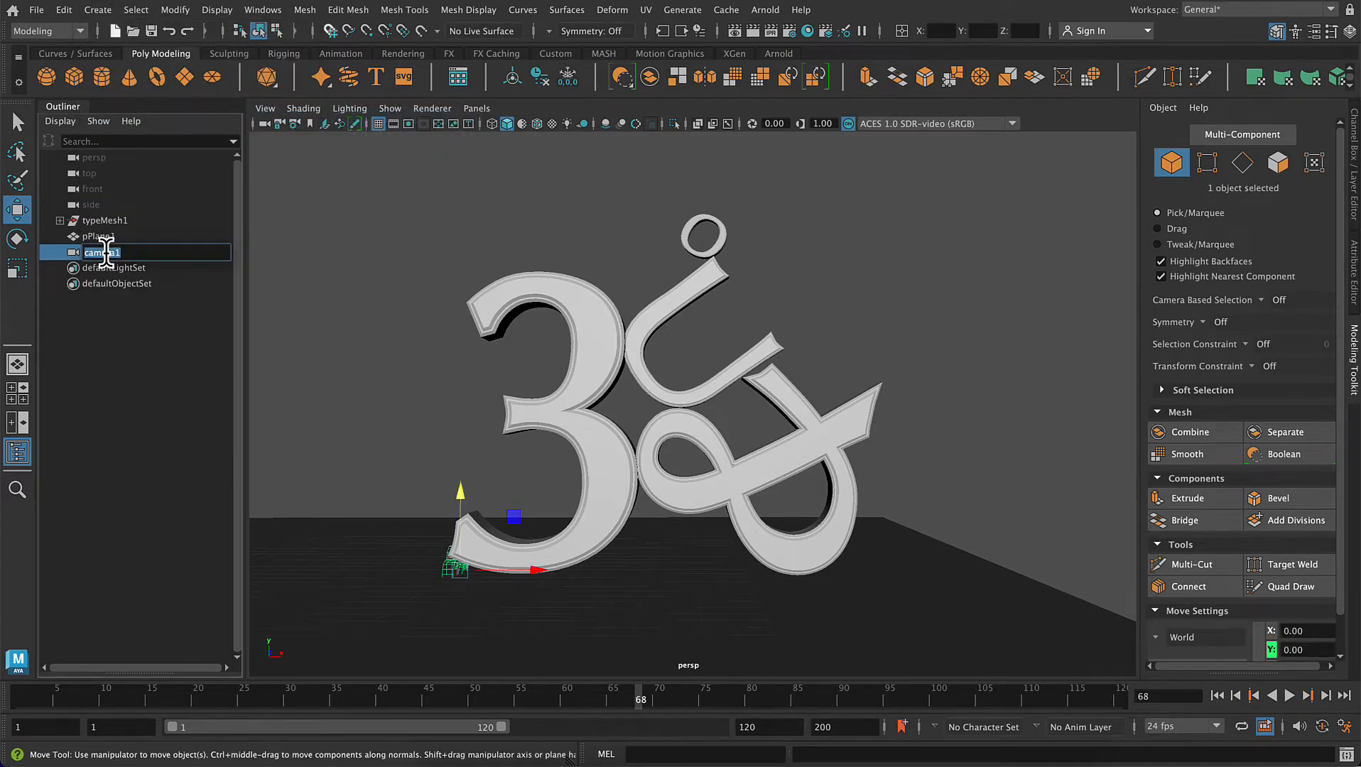
type("SHOTCAM")
key("Return")
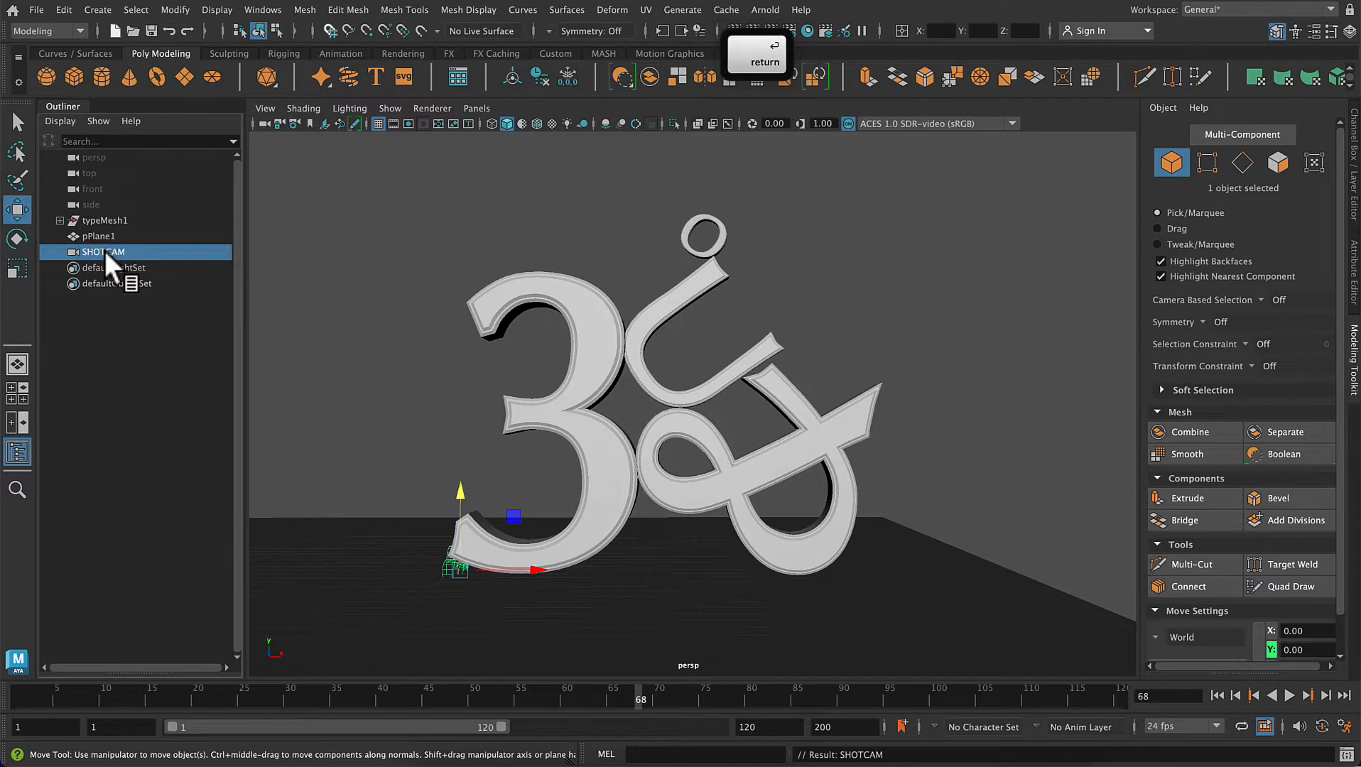
- Look through SHOTCAM, frame the whole symbol and floor from a slightly angled front view, and turn on the resolution gate
left_click(472, 108)
mouse_move(604, 124)
left_click(664, 125)
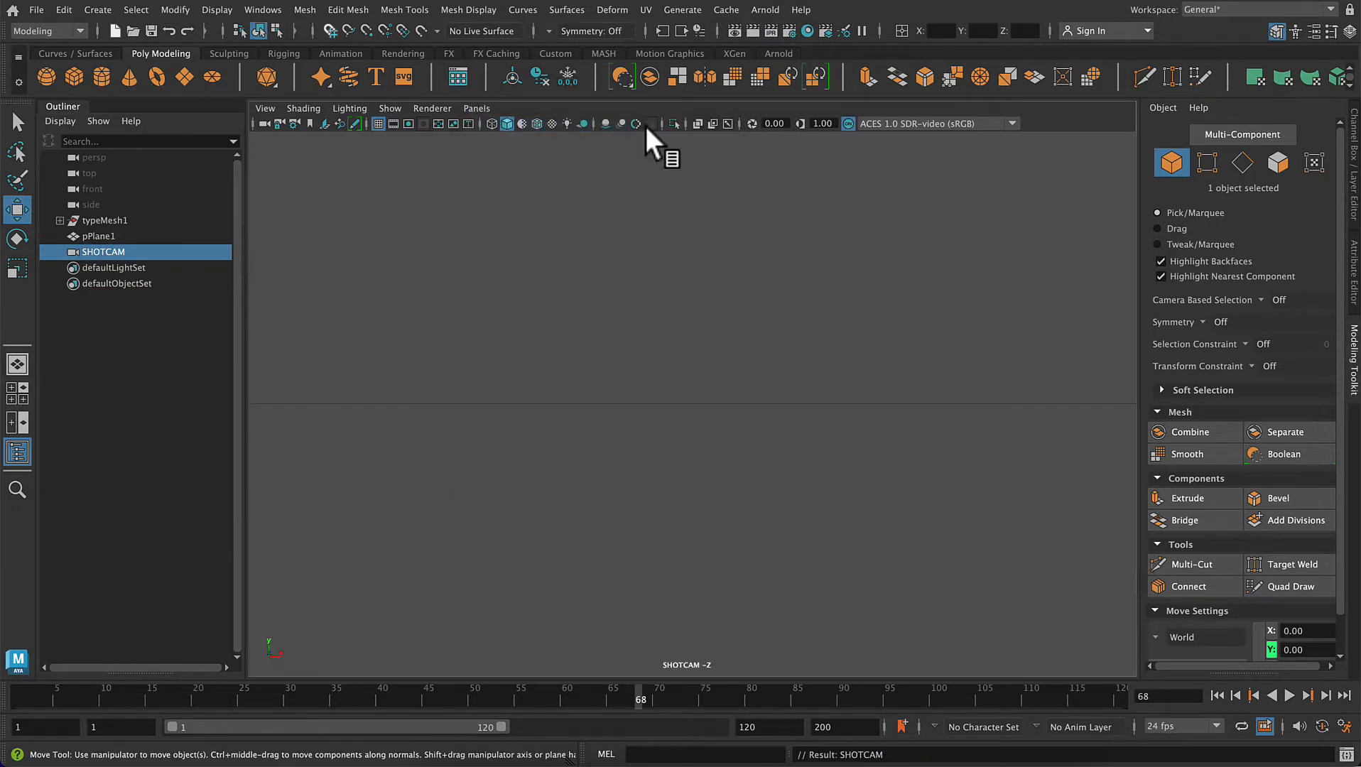
right_click_drag(708, 507, 637, 29, "alt")
middle_click_drag(744, 205, 574, 272, "alt")
right_click_drag(574, 272, 573, 279, "alt")
right_click_drag(710, 366, 714, 340, "alt")
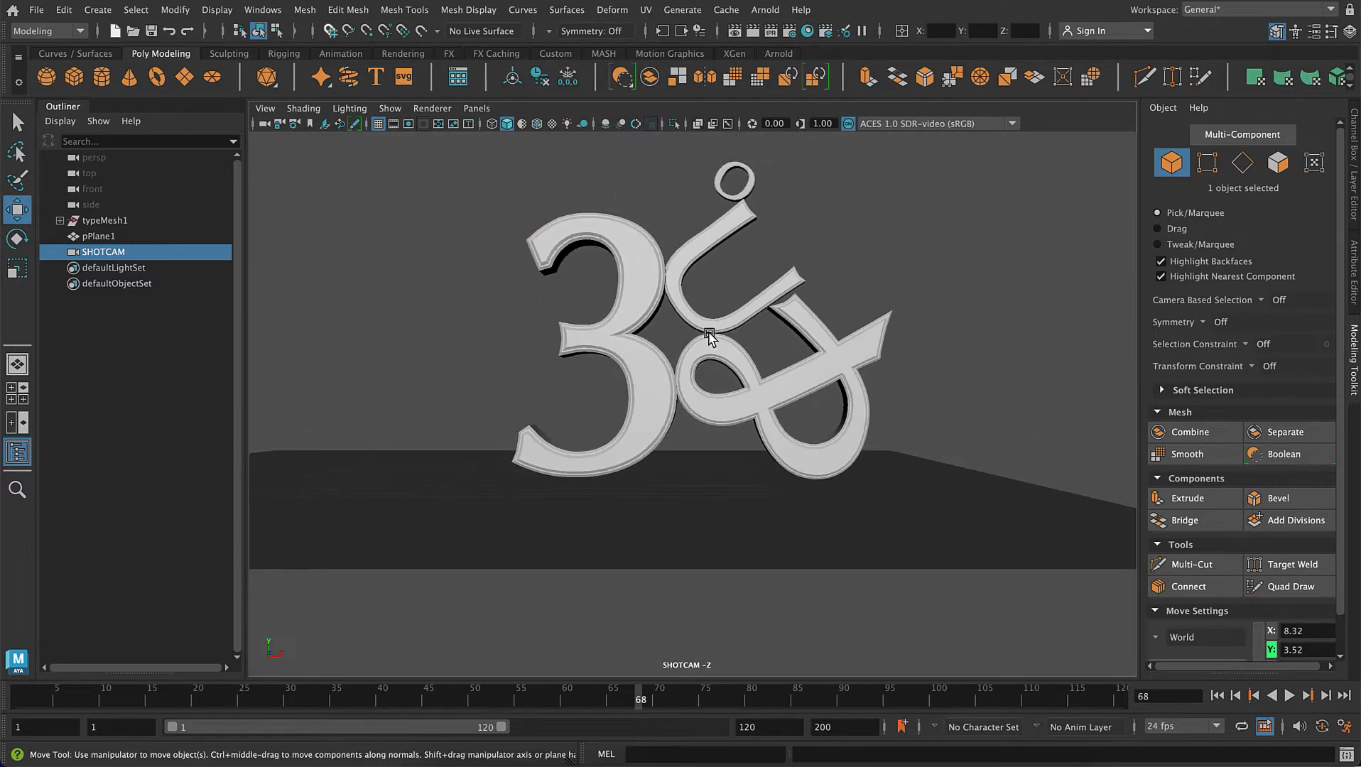
middle_click_drag(714, 340, 615, 382, "alt")
right_click_drag(720, 430, 810, 512, "alt")
middle_click_drag(810, 511, 822, 597, "alt")
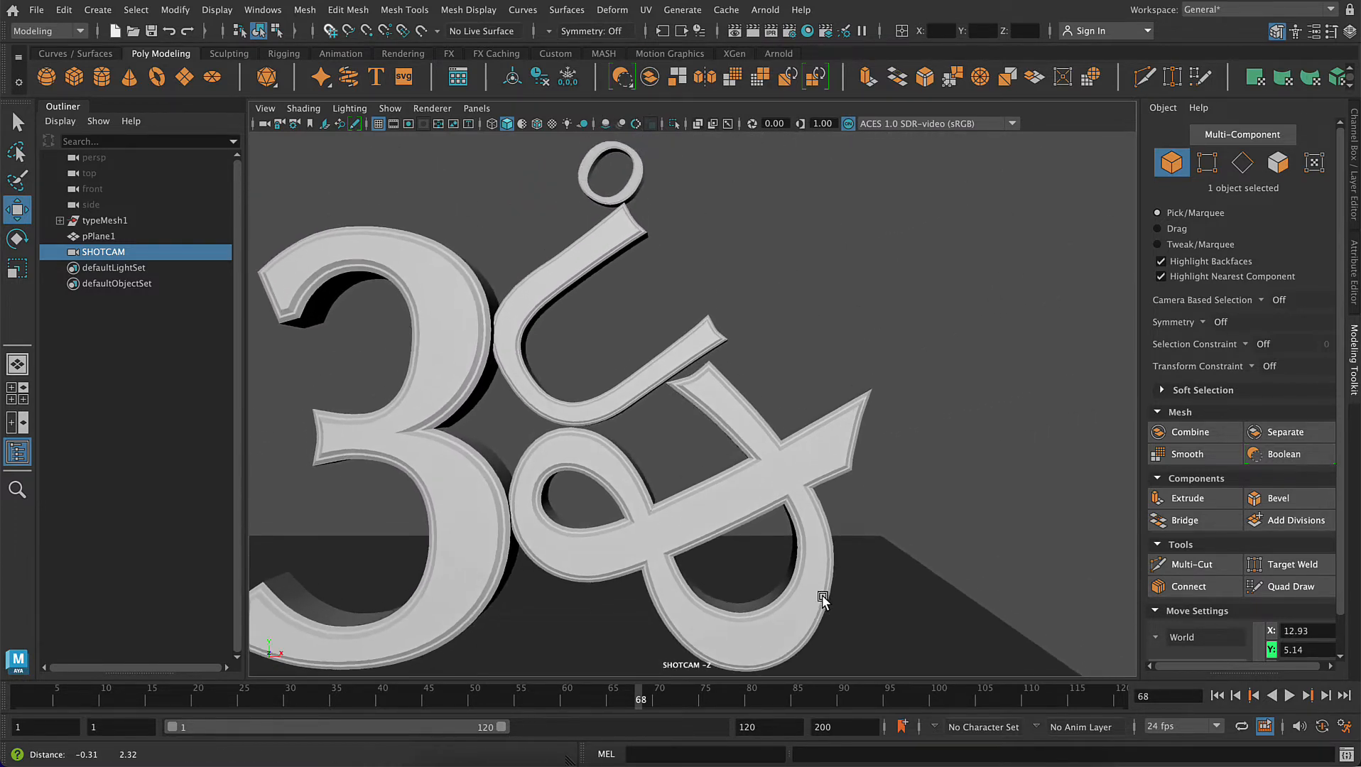
mouse_move(925, 543)
left_mouse_down("alt")
mouse_move(917, 568)
mouse_move(919, 548)
left_mouse_up("alt")
right_click_drag(920, 549, 901, 521, "alt")
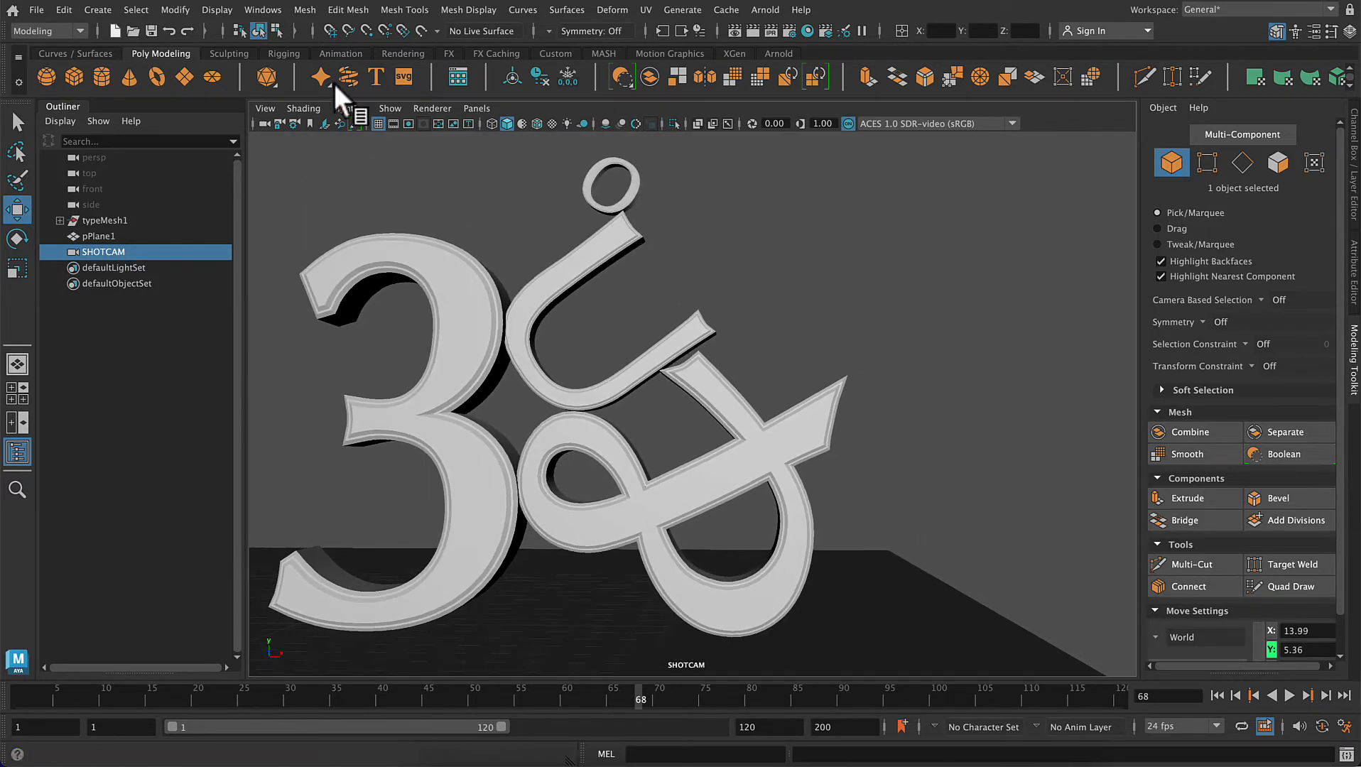
left_click(407, 123)
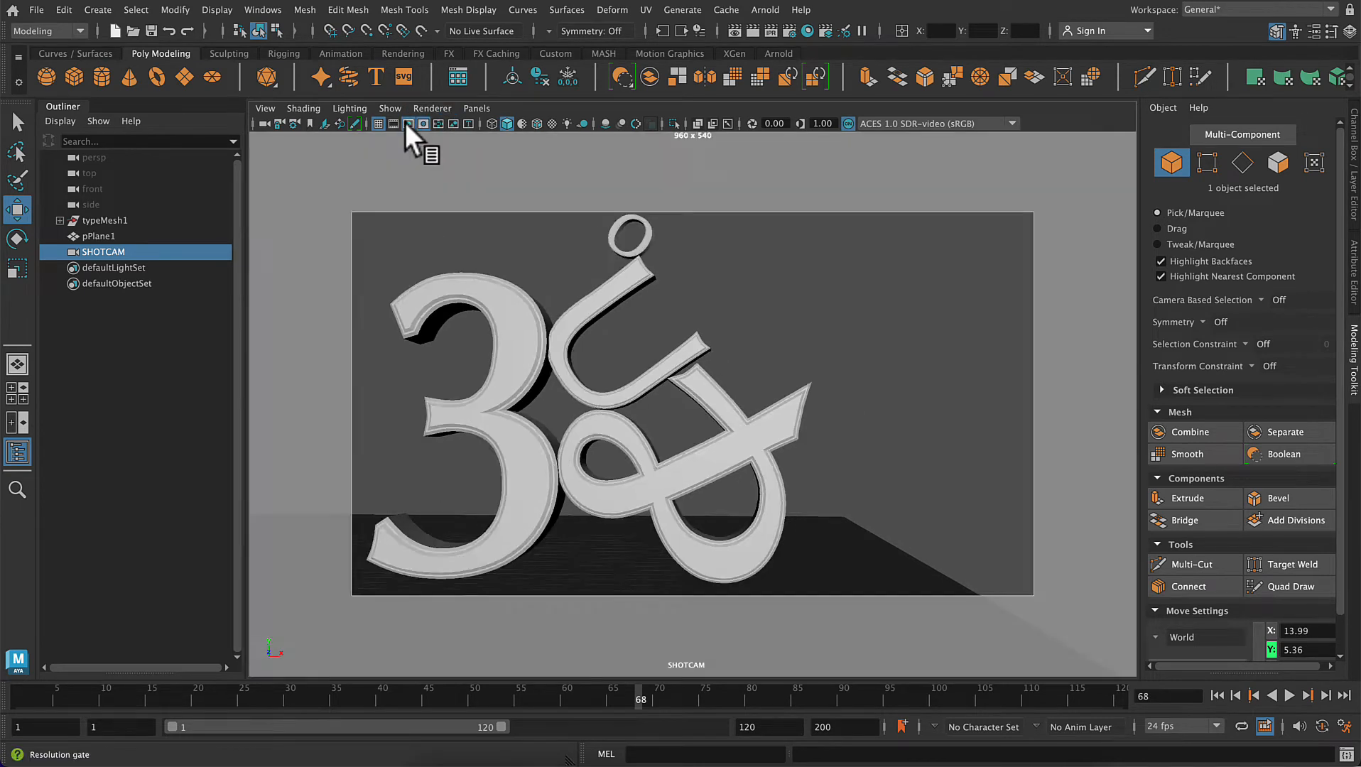
- Scale the floor plane uniformly to about 116.33 so it spans the width of the camera frame
left_click(840, 553)
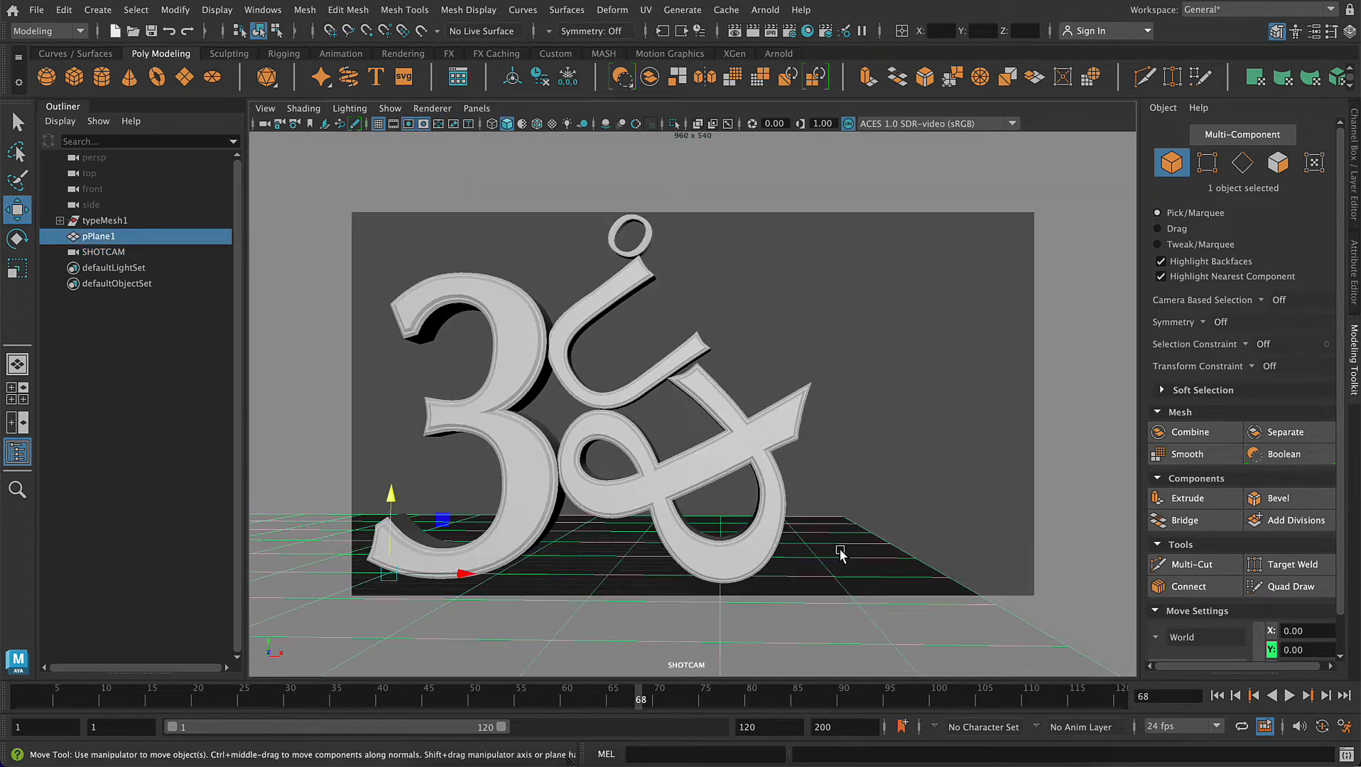
key("r")
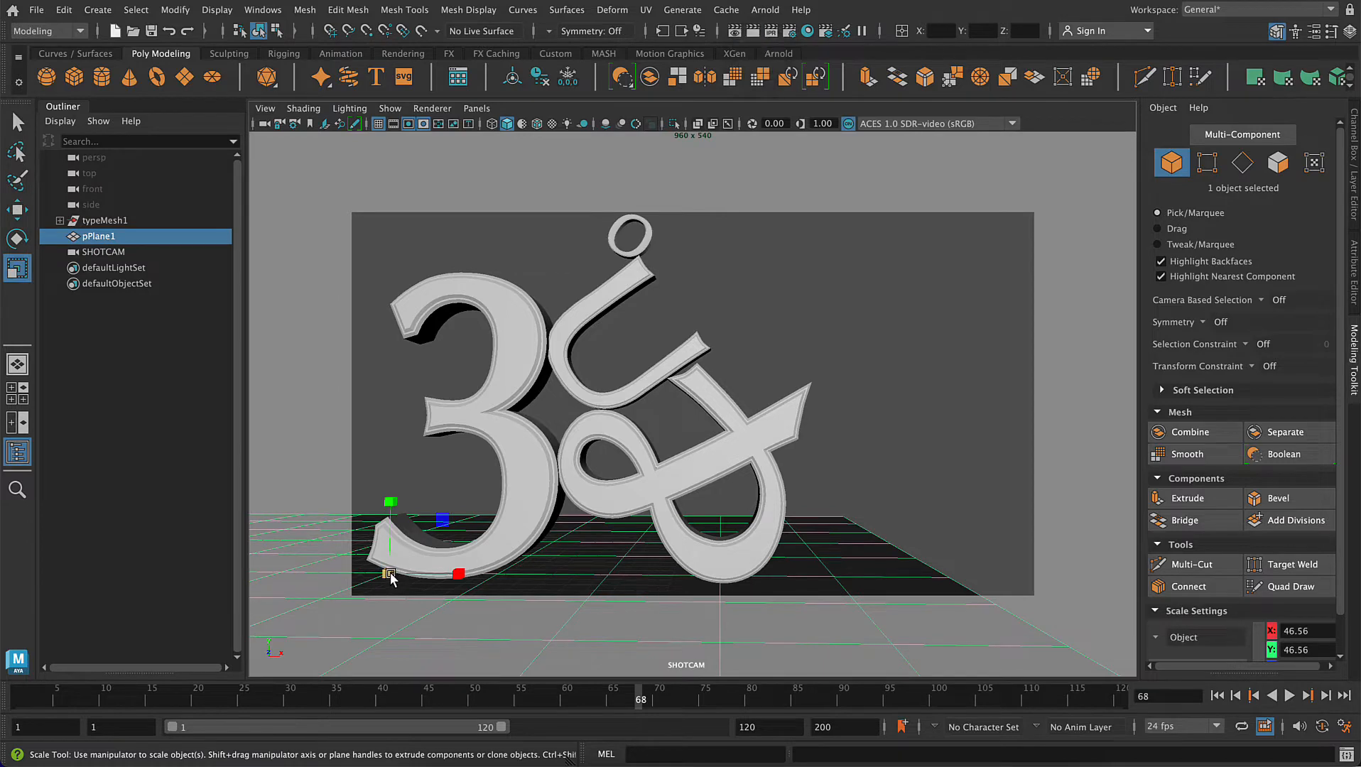
left_click_drag(387, 571, 1122, 600)
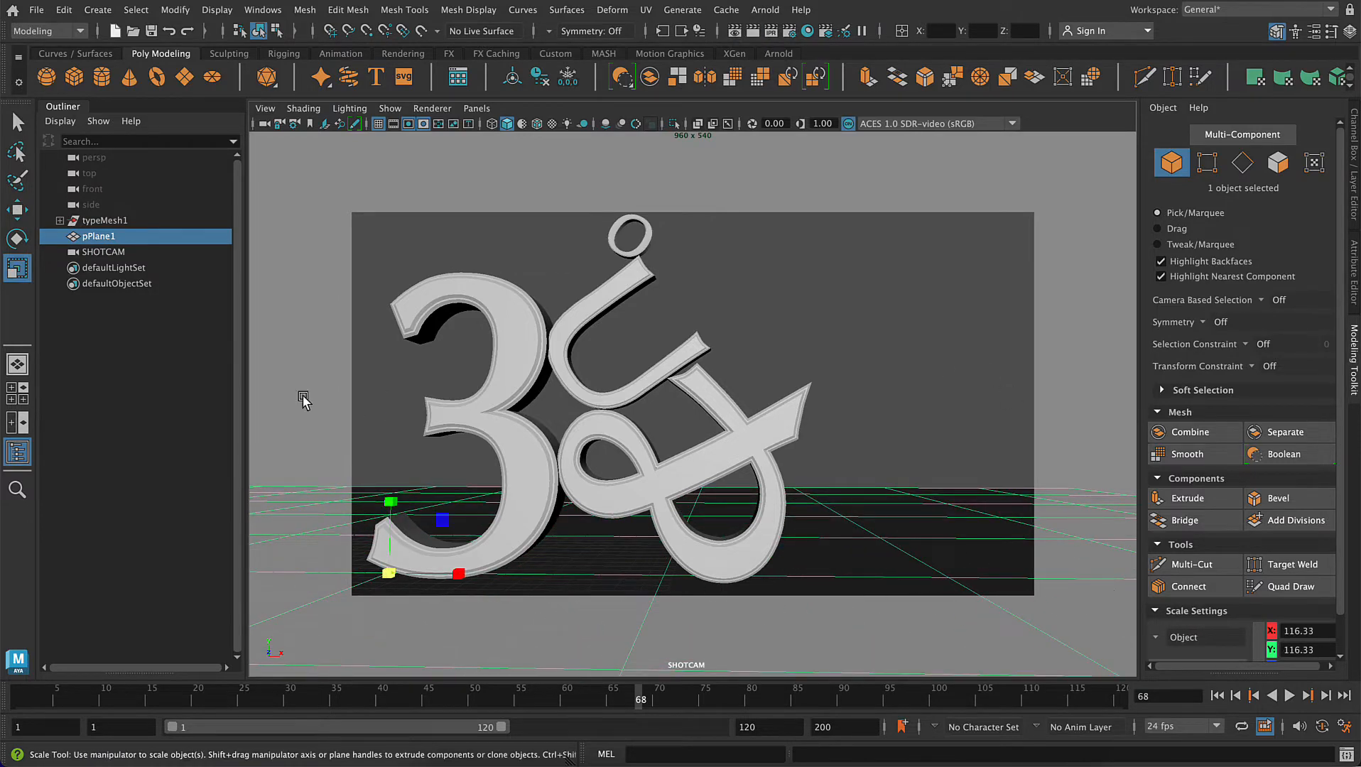
- Select the 3, U, ampersand and O and move them together in negative X, bringing the O to about X 6.19
left_click(506, 352)
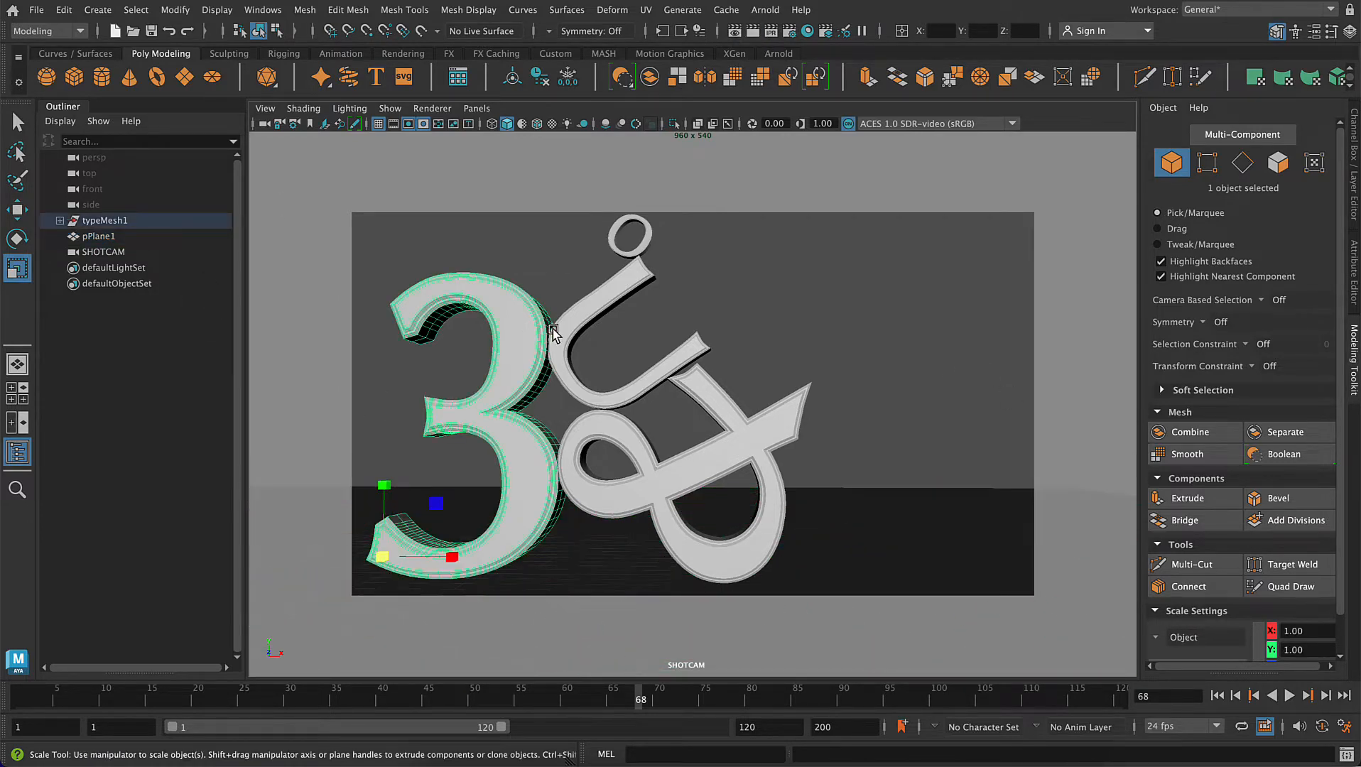
left_click(585, 315, "shift")
left_click(675, 487, "shift")
left_click(639, 222, "shift")
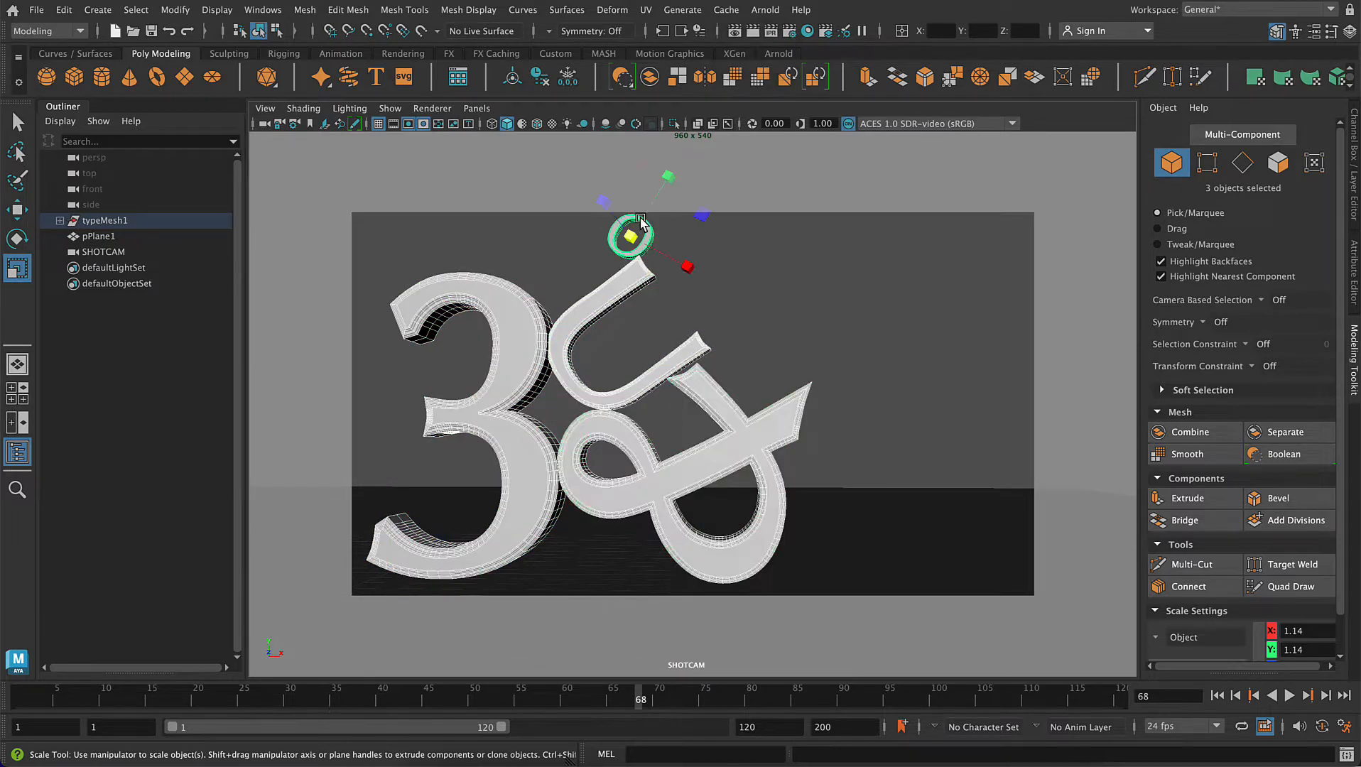
key("w")
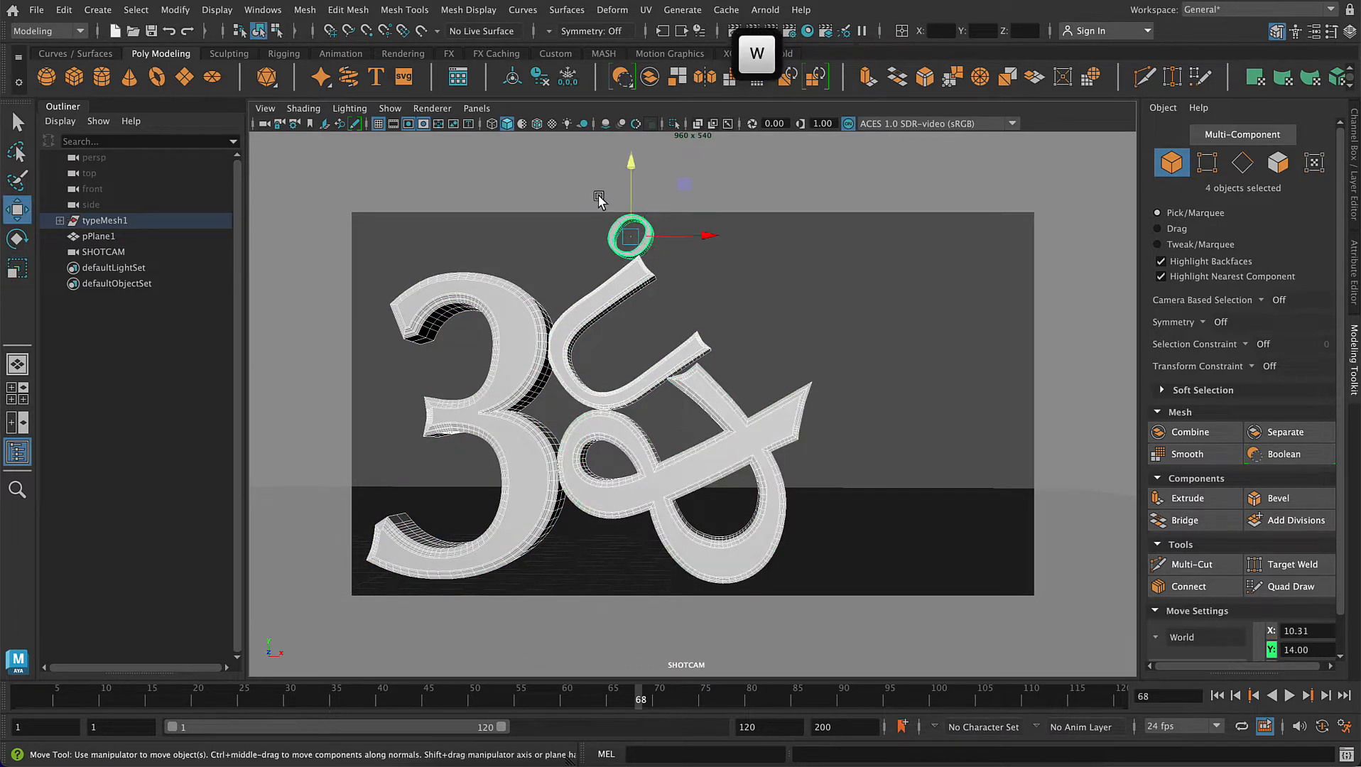
left_click_drag(703, 237, 609, 237)
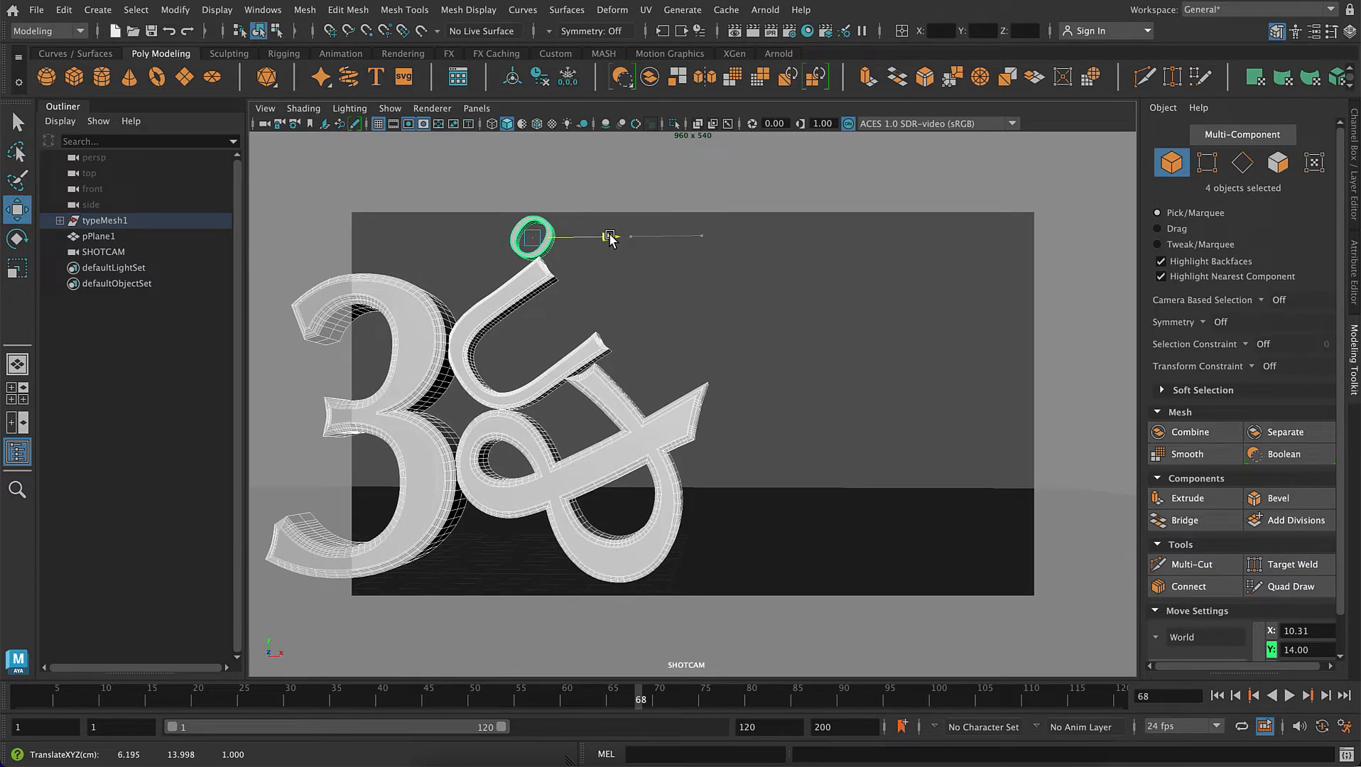
- Reframe SHOTCAM at a slight angle so the whole symbol fits inside the resolution gate
key("r")
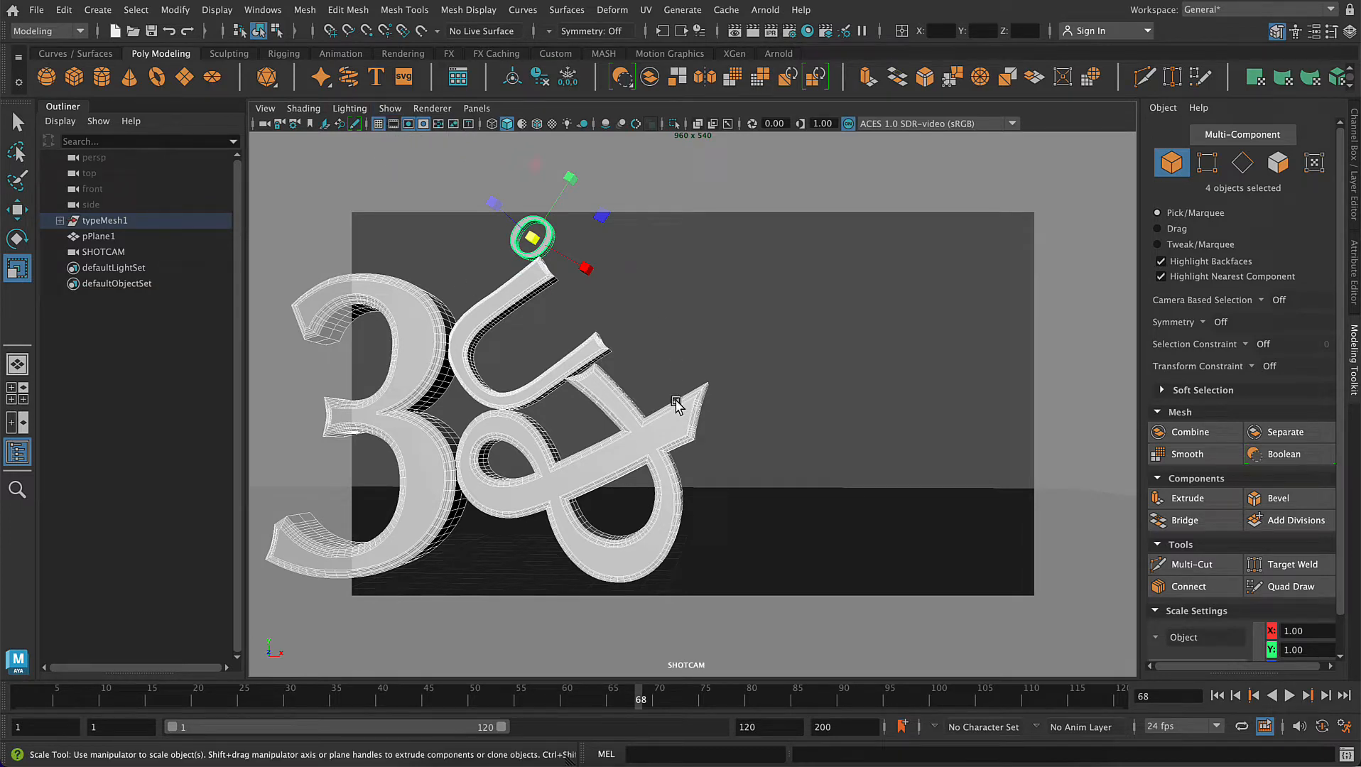
key("w")
left_click_drag(774, 434, 793, 462, "alt")
left_click_drag(876, 495, 895, 524, "alt")
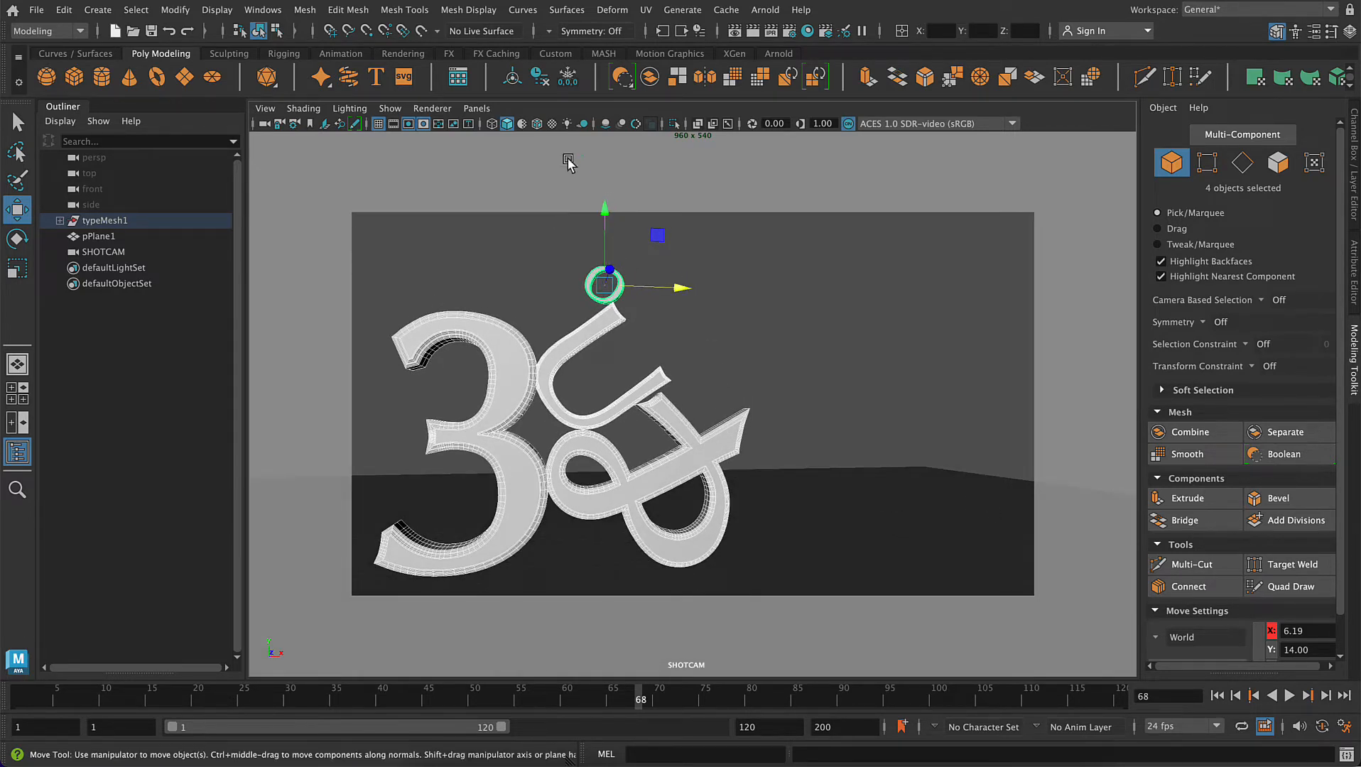
- Scale the O uniformly to about 0.69 and reposition it just above the U's upper tip at about X 6.56, Y 13.72
left_click(583, 287)
left_click(596, 288)
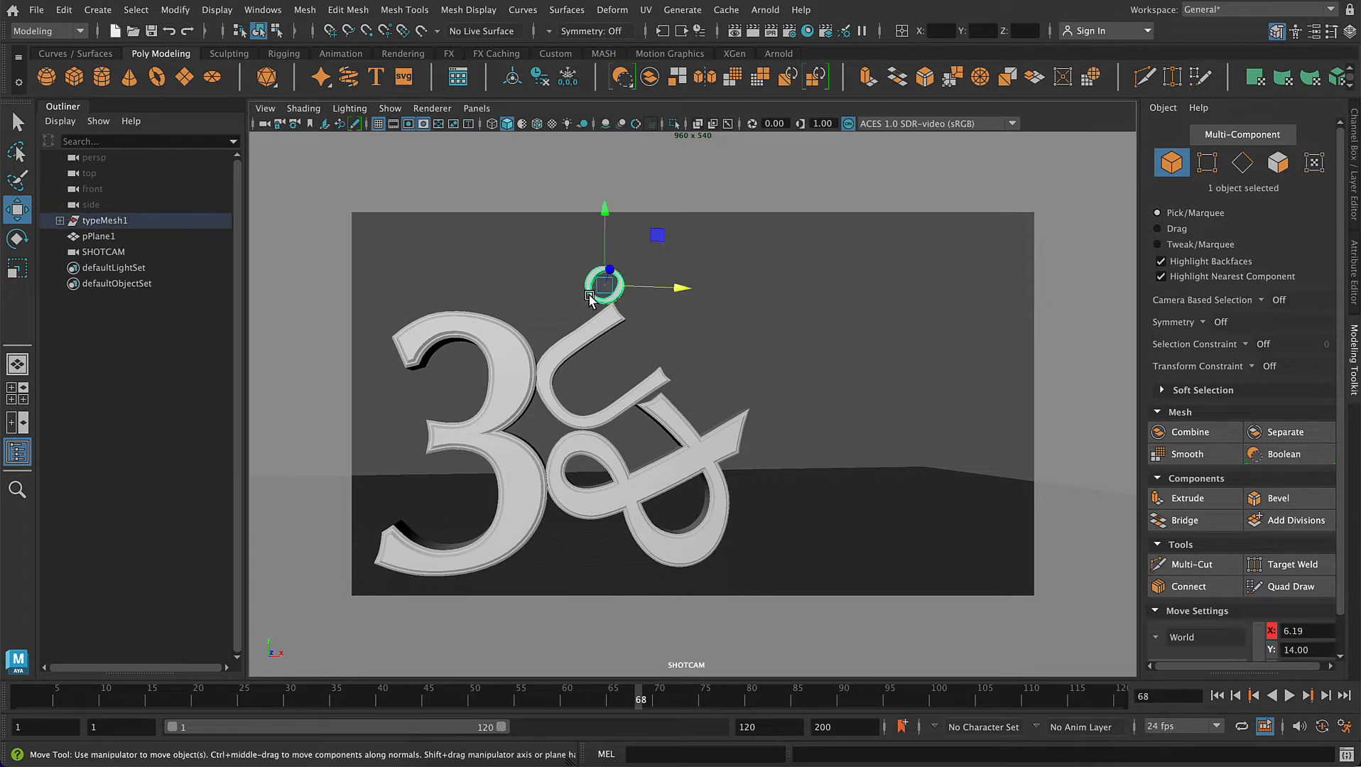
key("r")
left_click_drag(609, 284, 600, 284)
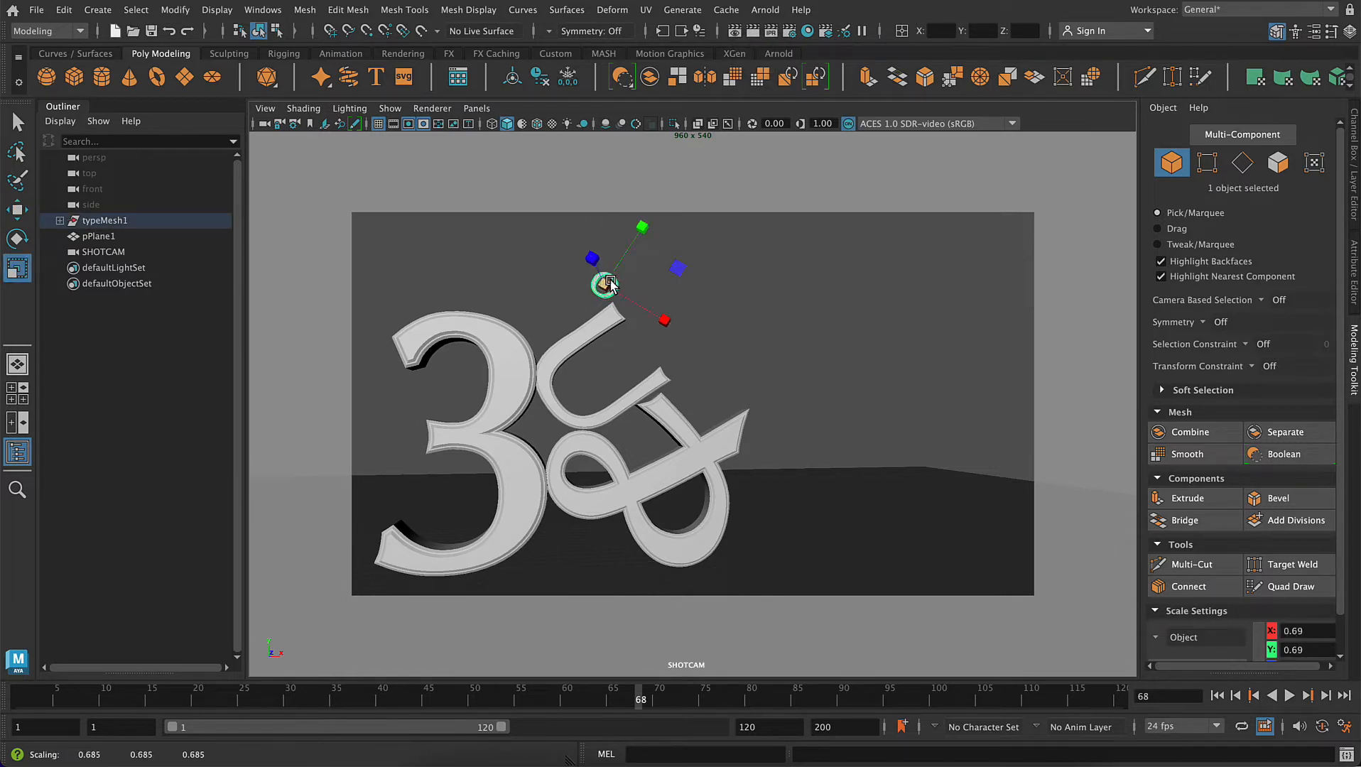
key("w")
left_click_drag(604, 233, 604, 240)
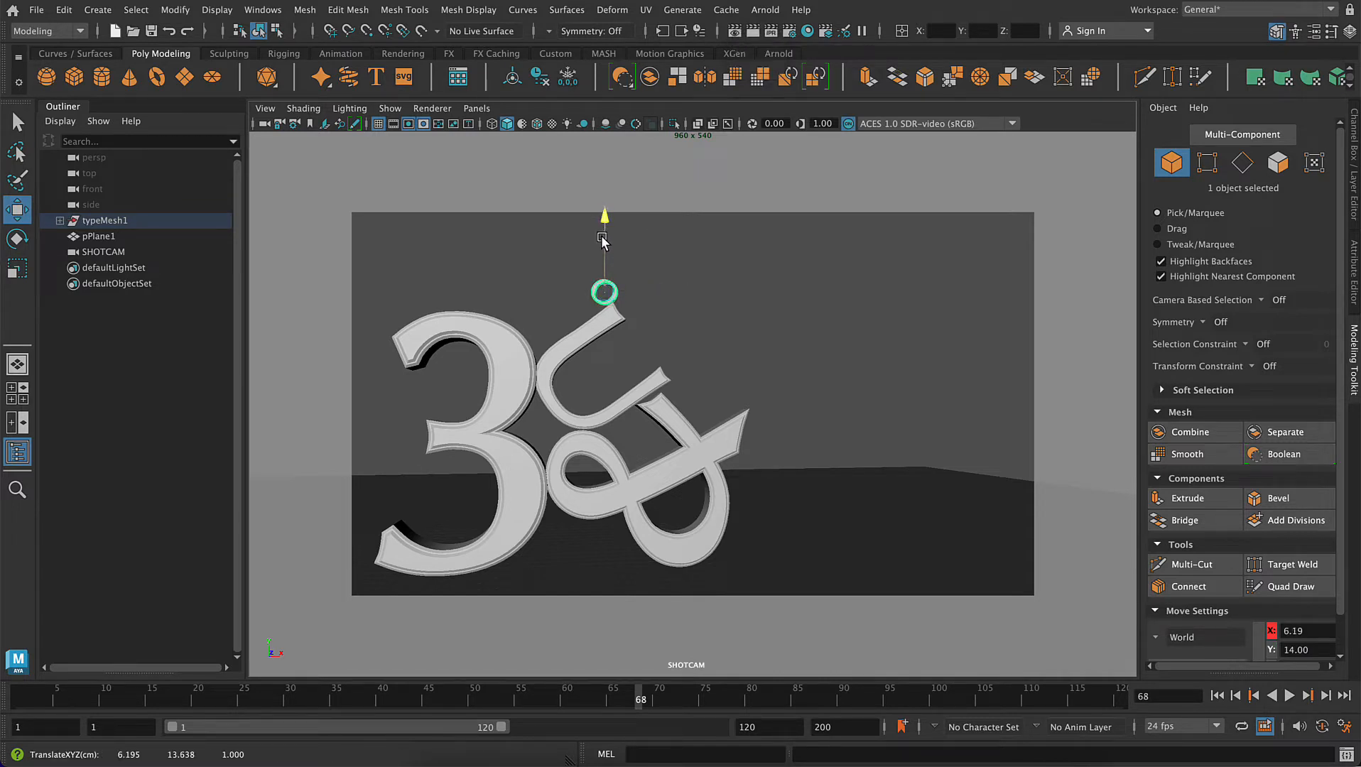
left_click_drag(662, 297, 683, 297)
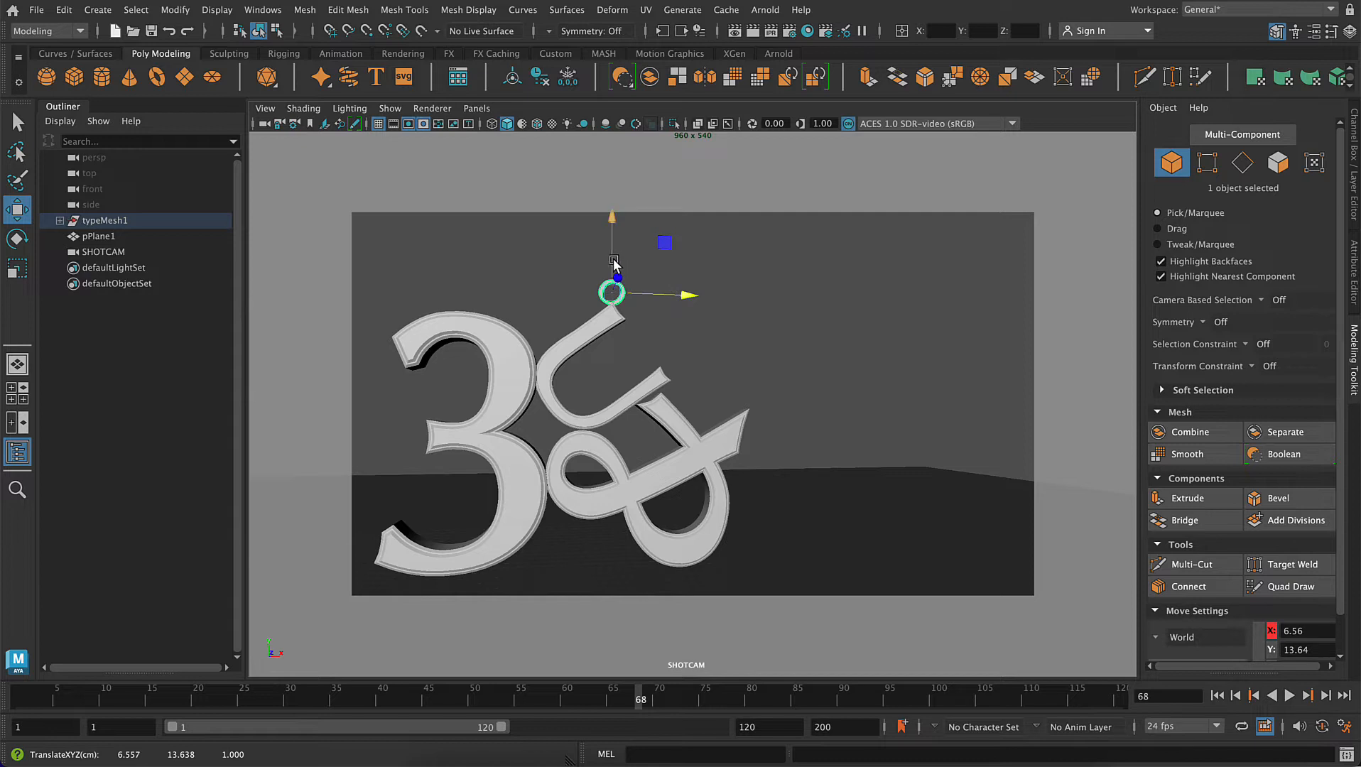
left_click_drag(613, 263, 614, 260)
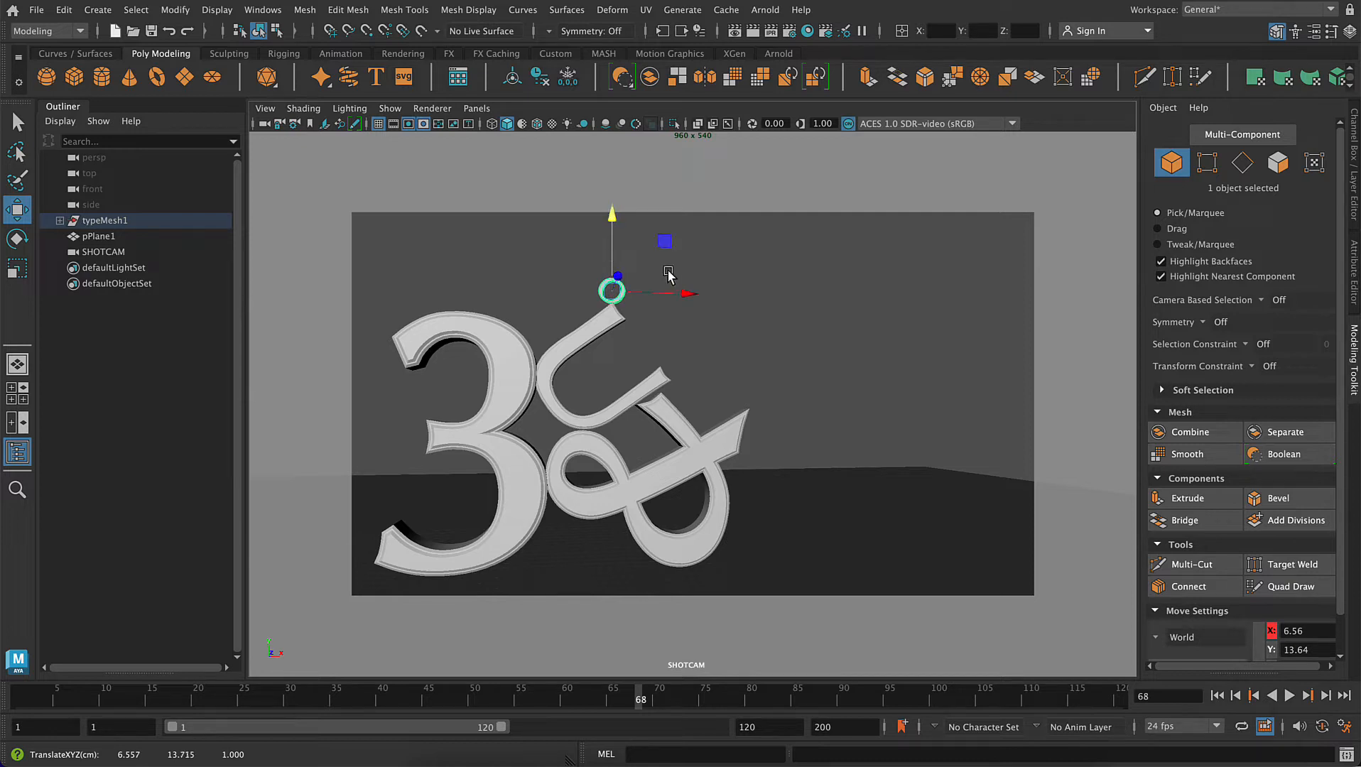
left_click(879, 252)
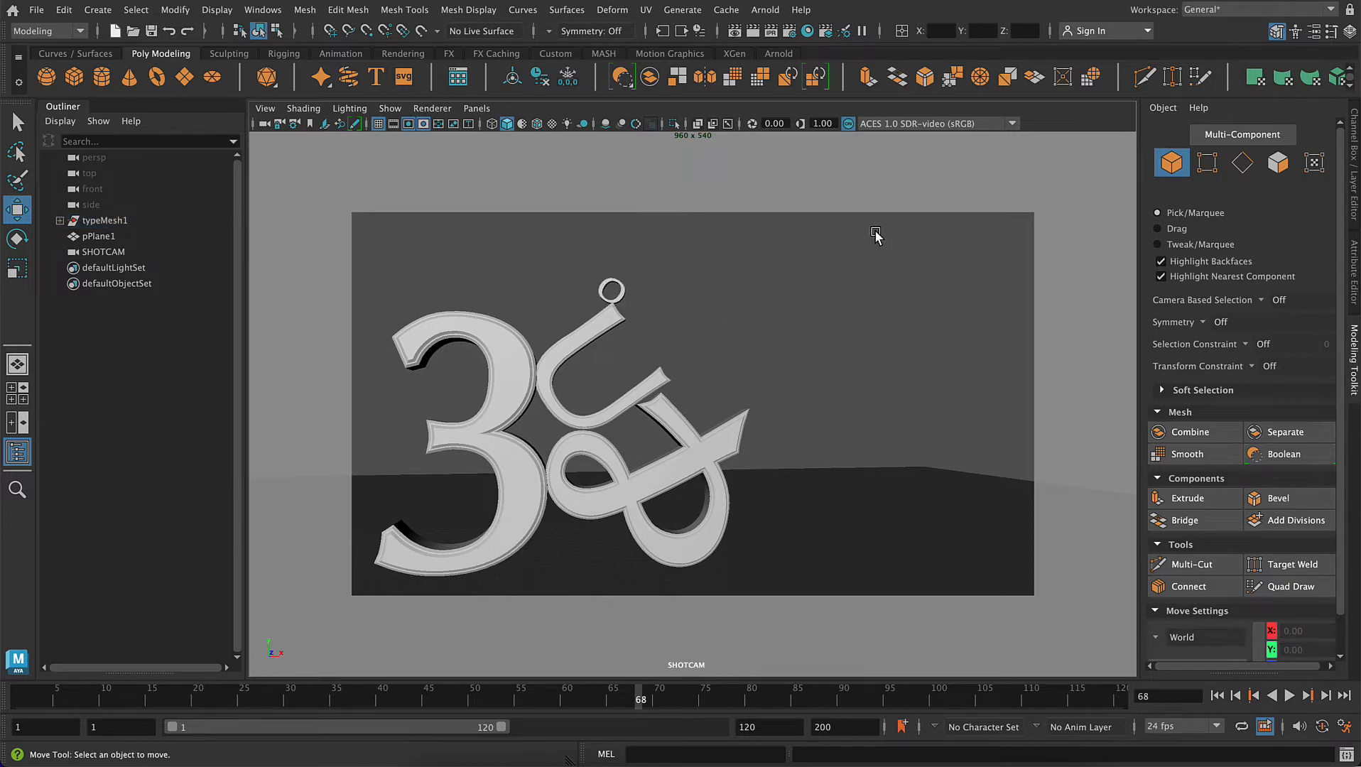
- Lock the SHOTCAM camera and switch the viewport back to the persp camera
left_click(265, 108)
left_click(266, 108)
left_click(265, 108)
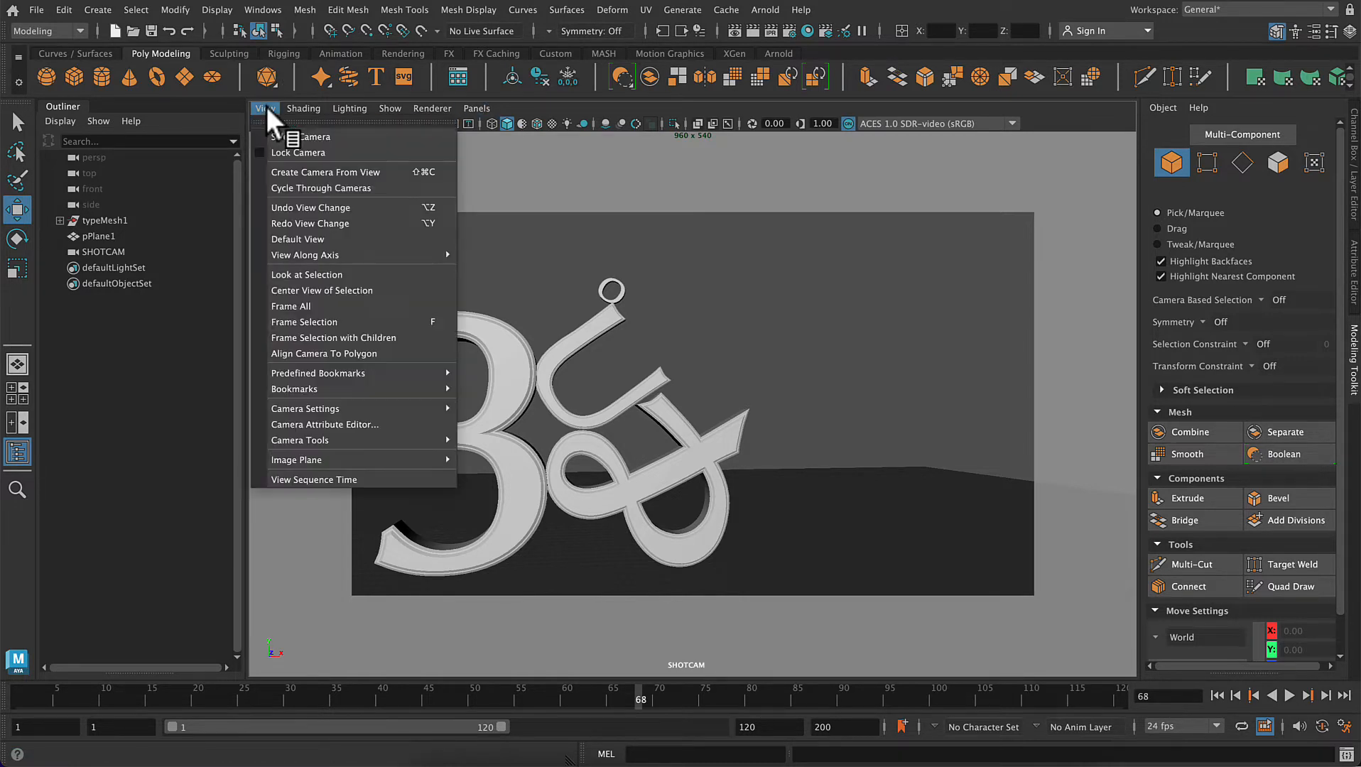
left_click(291, 157)
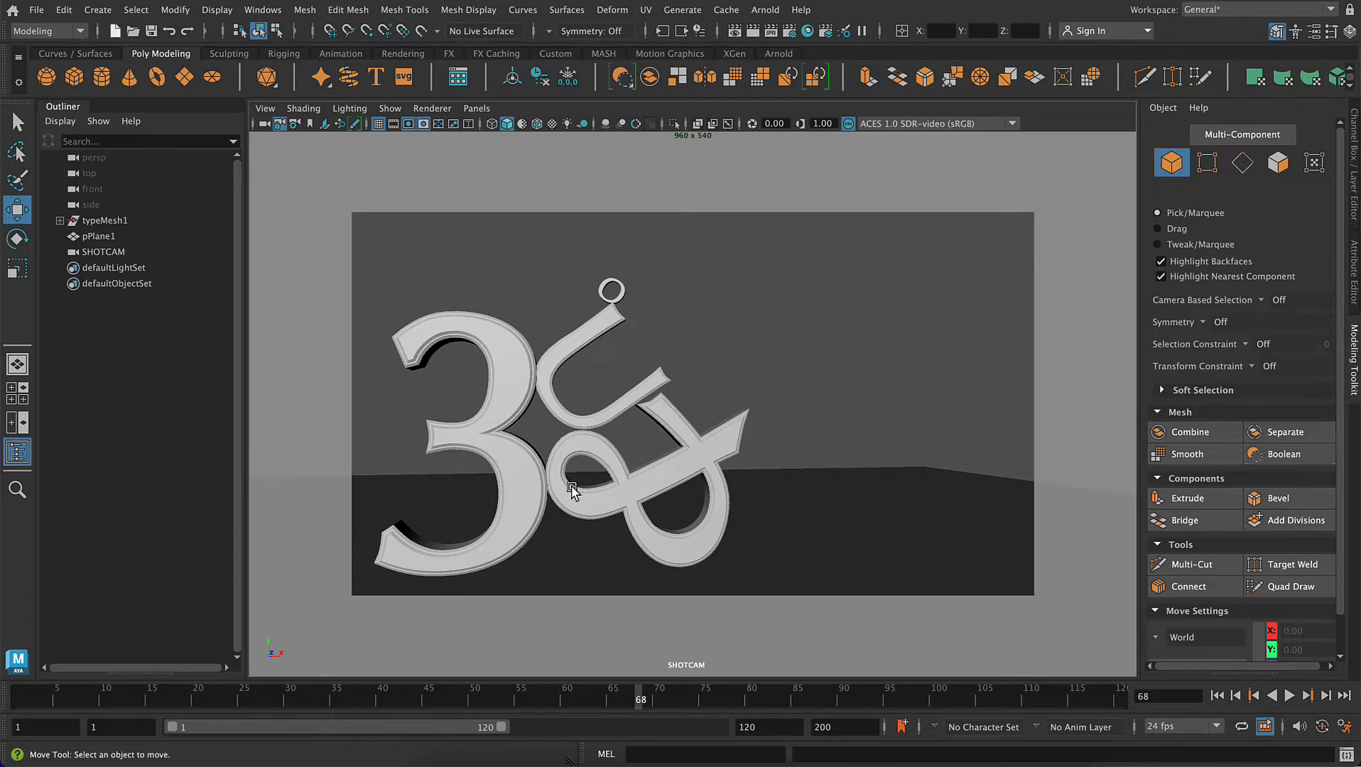
left_click(477, 108)
mouse_move(605, 128)
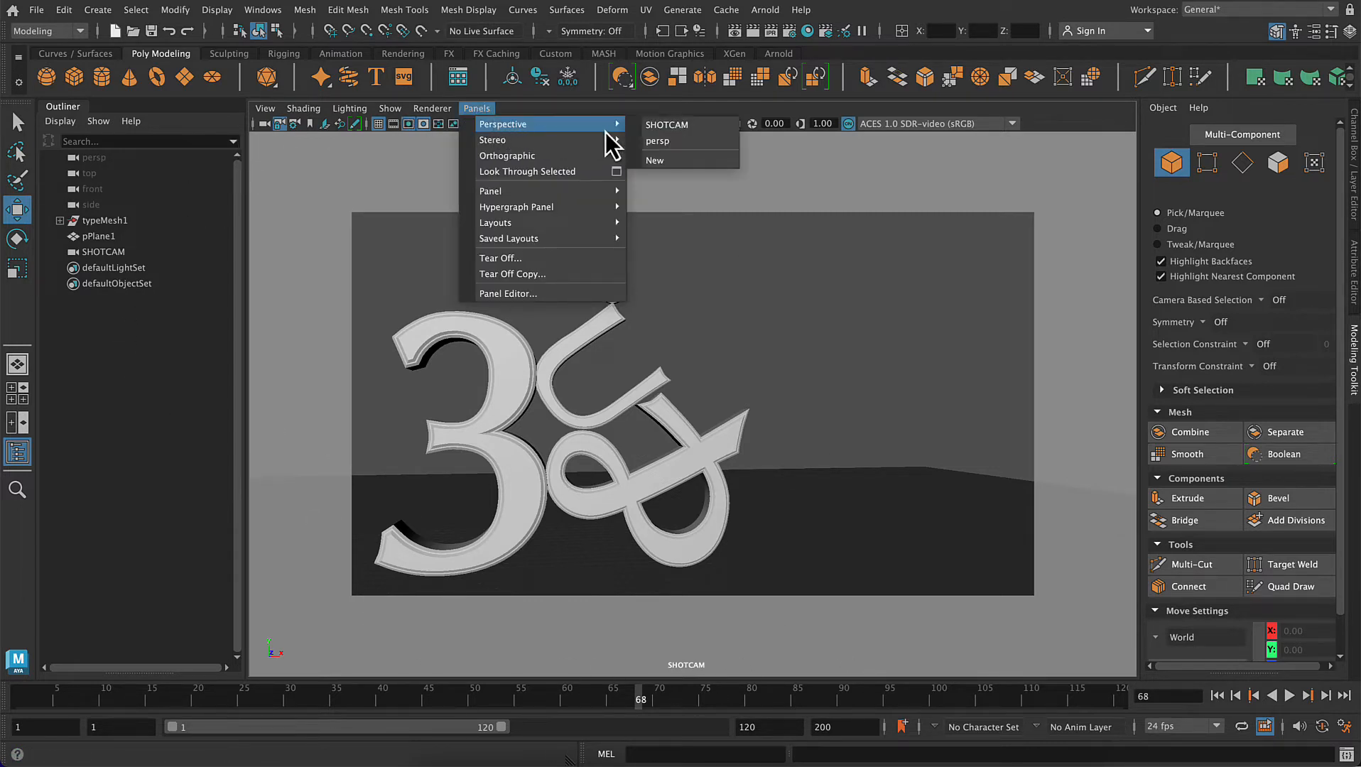
left_click(663, 142)
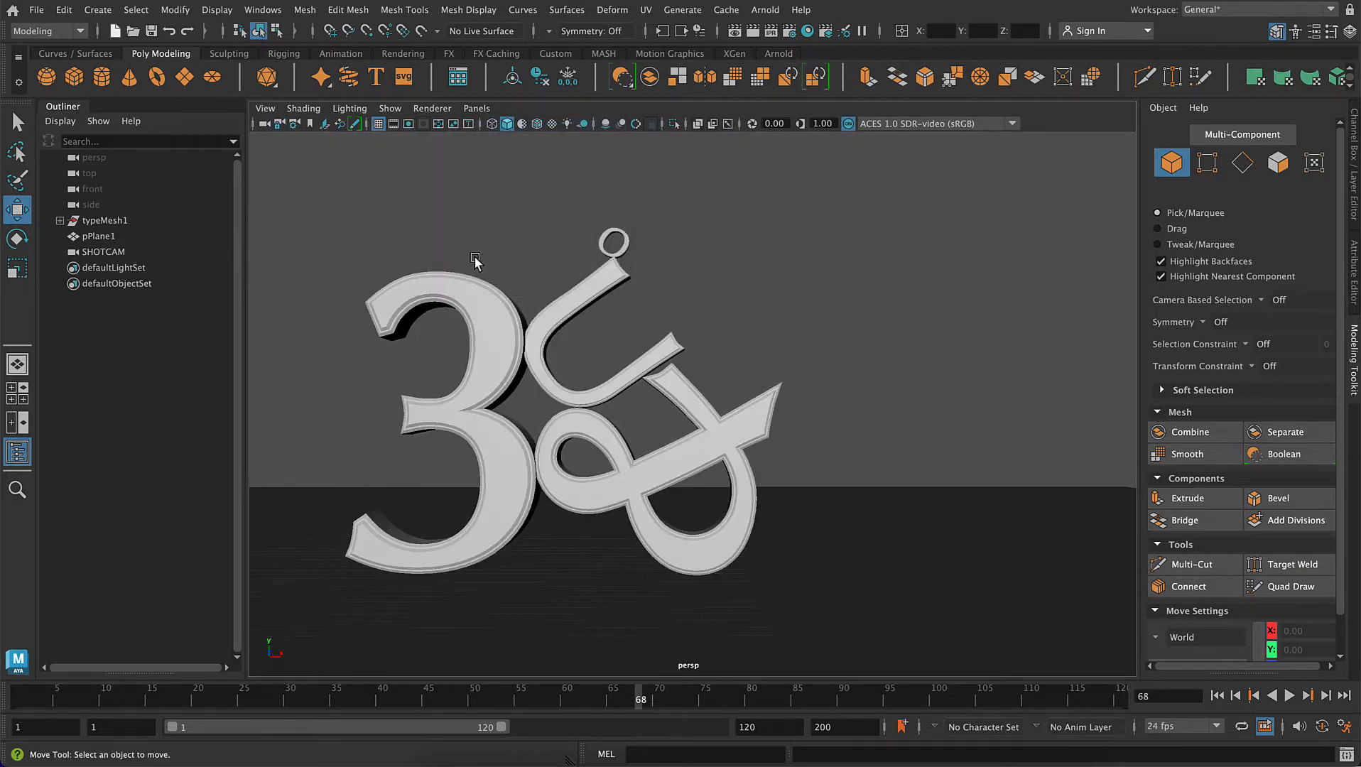
- Assign a new Lambert material to the 3
left_click(467, 284)
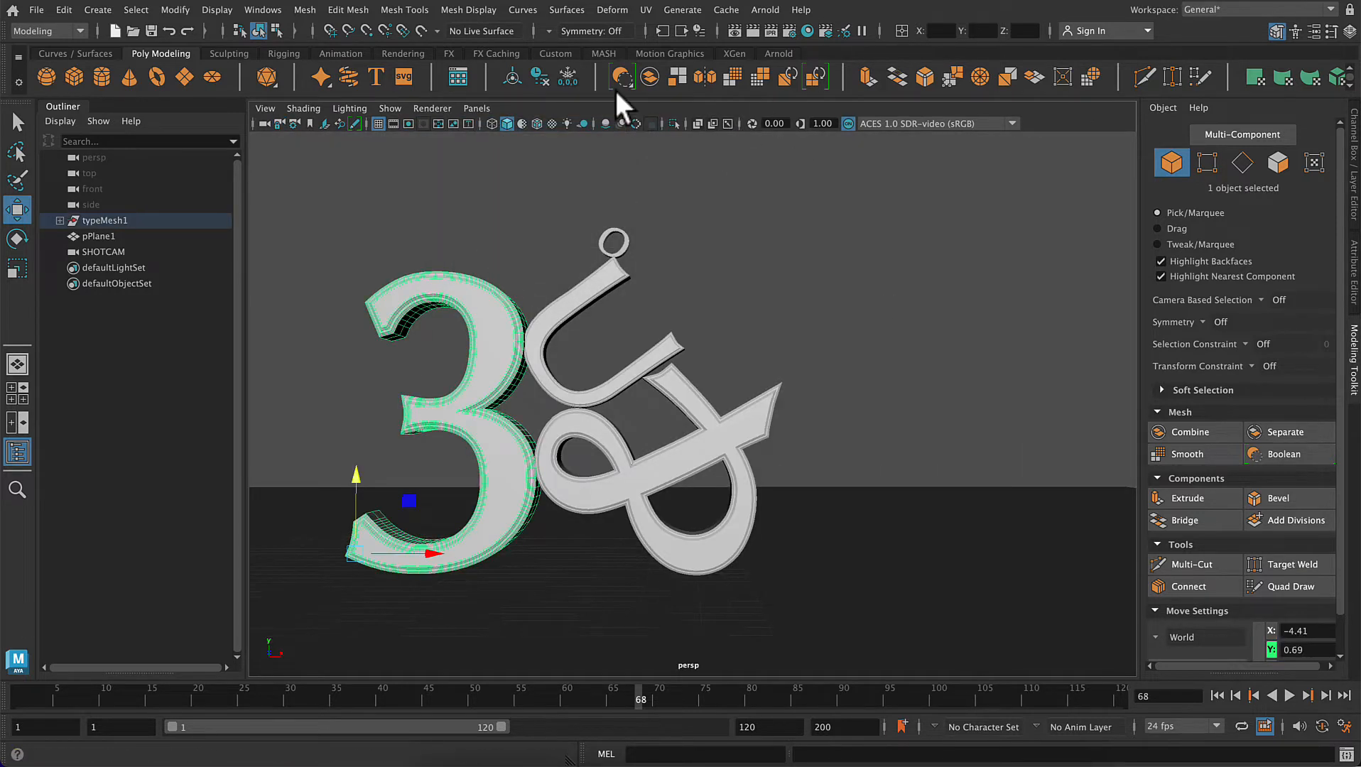
right_click(700, 159)
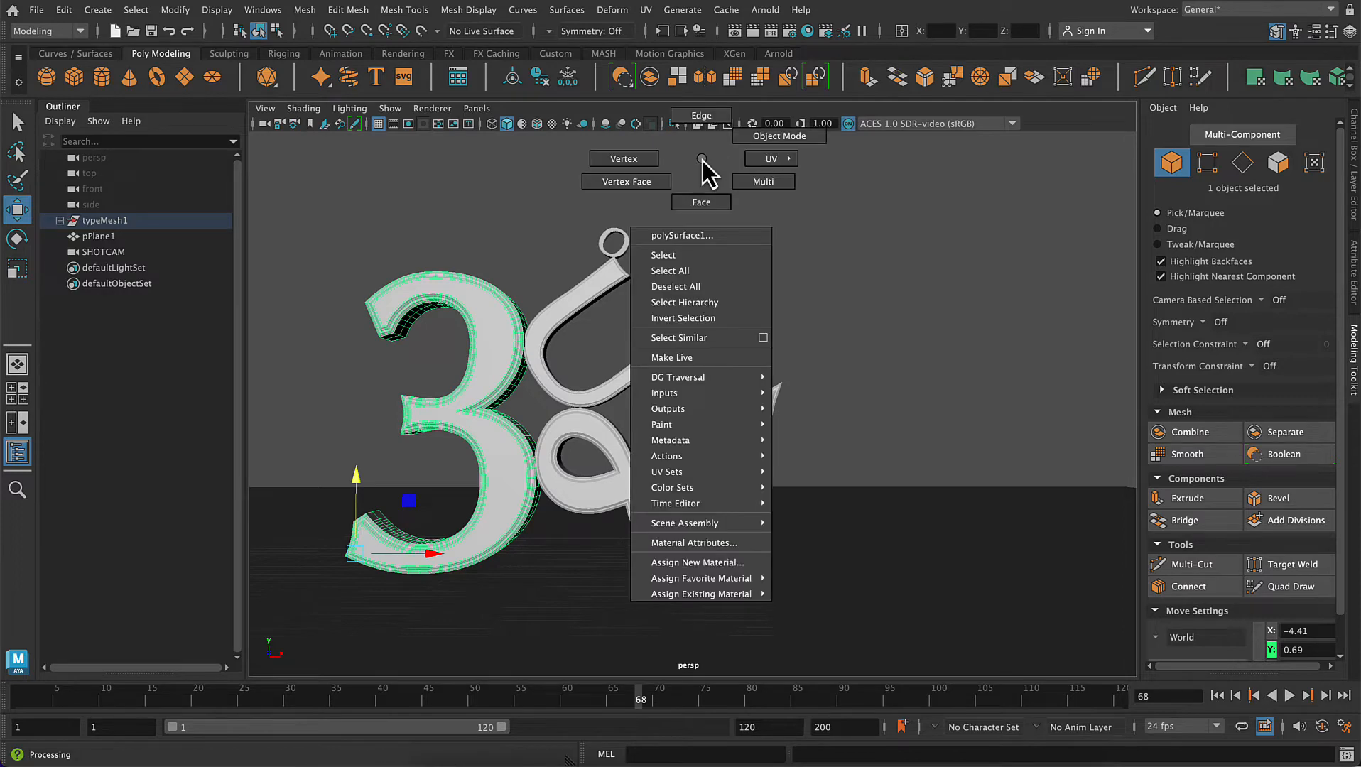
left_click(715, 563)
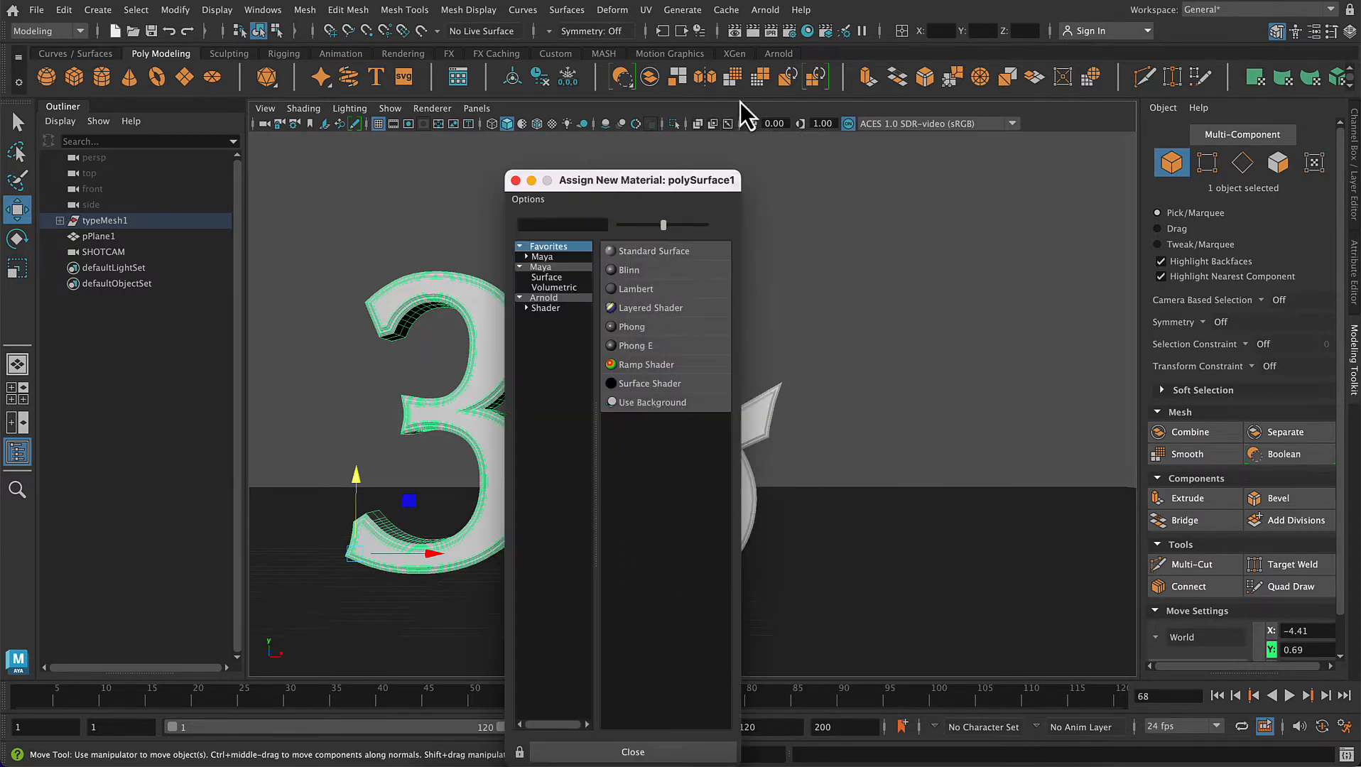
left_click(612, 289)
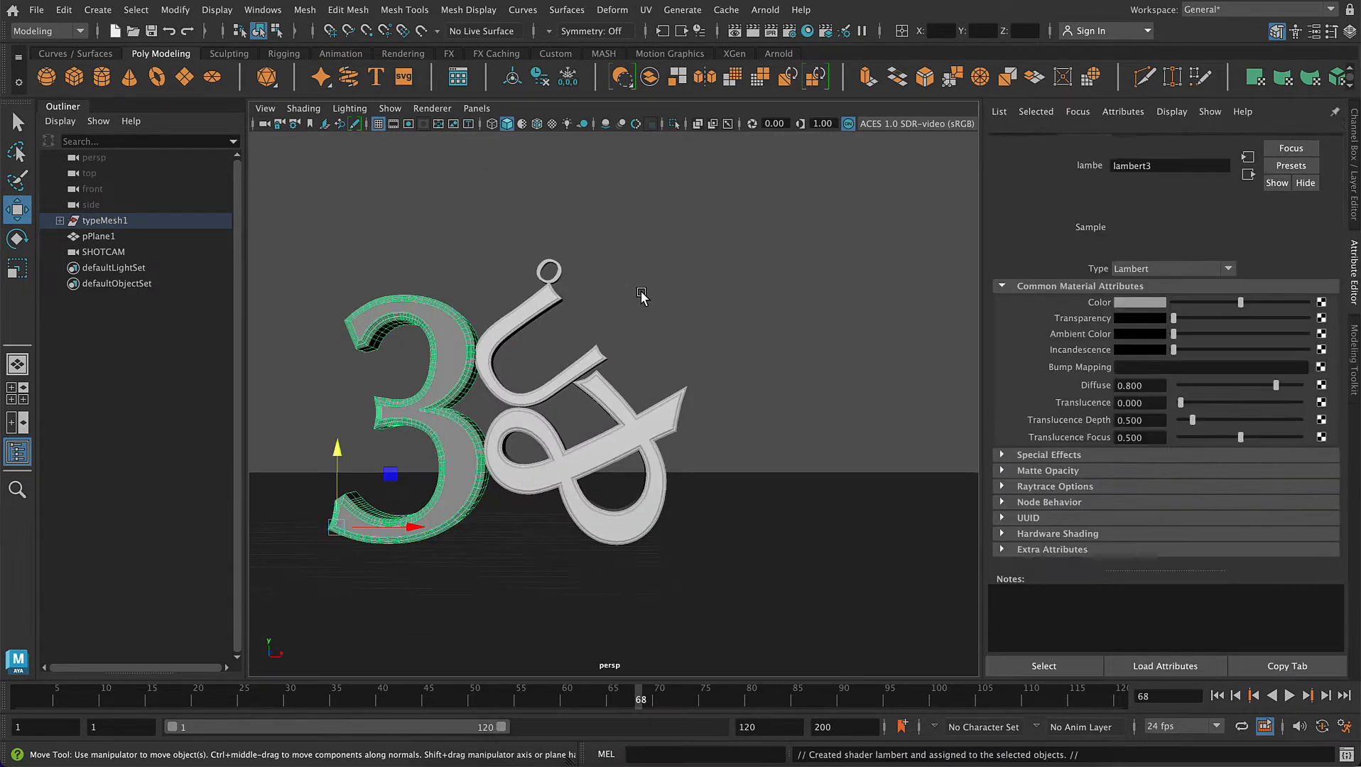
- Rename the 3's Lambert material as 3_texture
left_click(1172, 141)
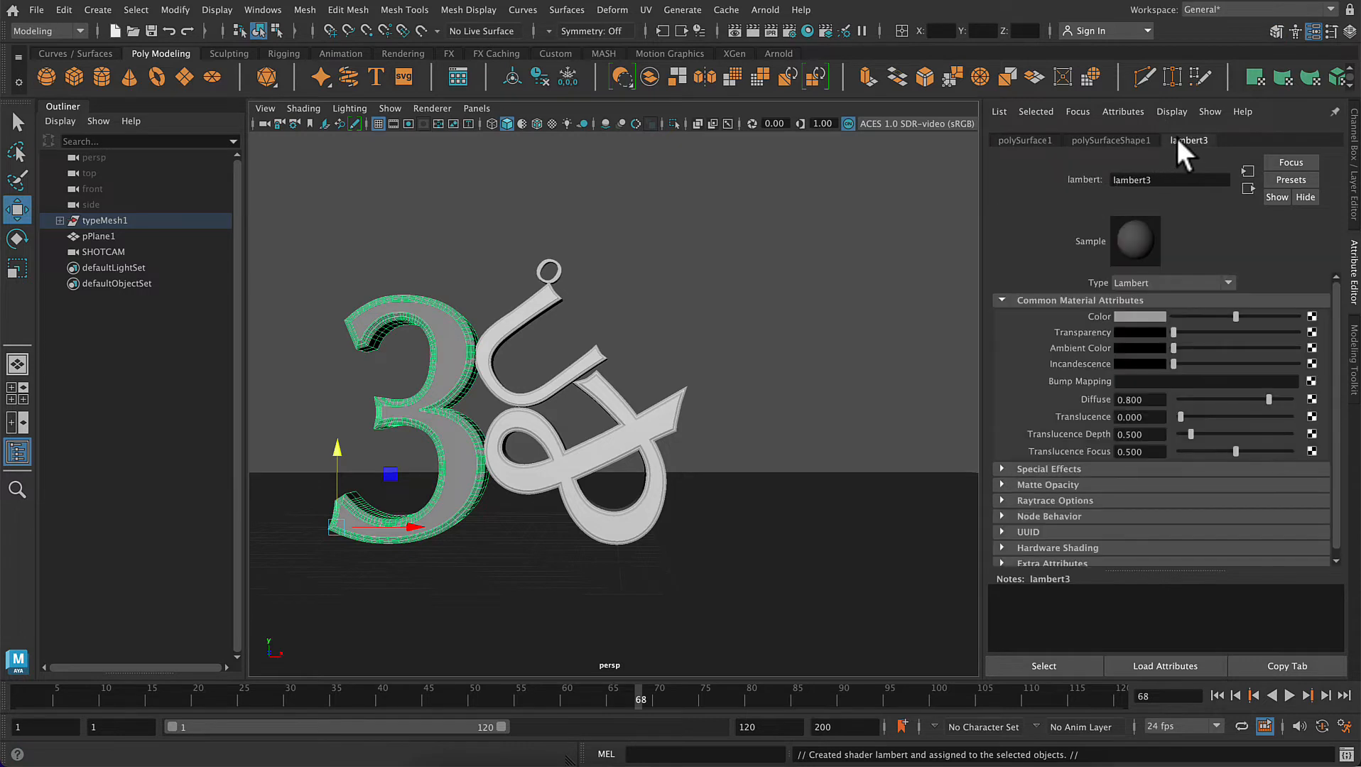
double_click(1173, 181)
type("3_tex")
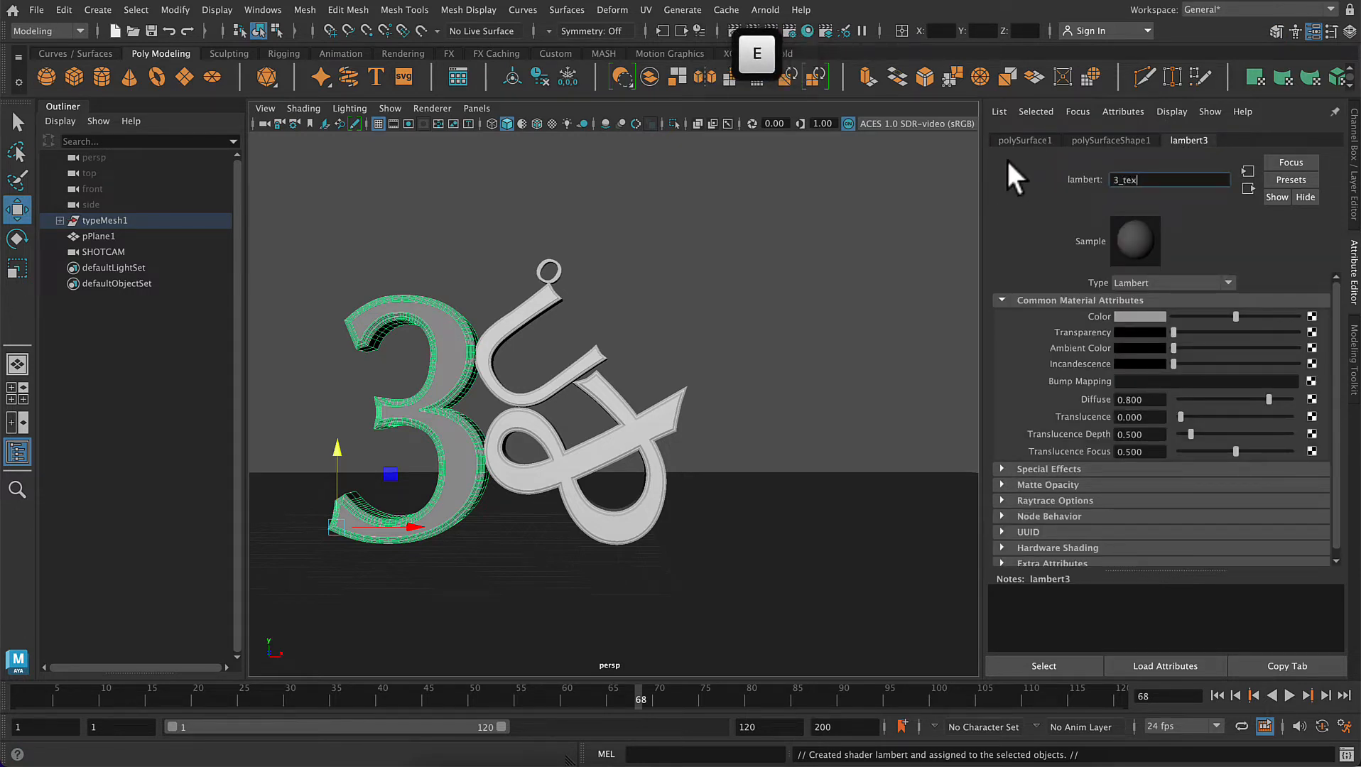
type("ture")
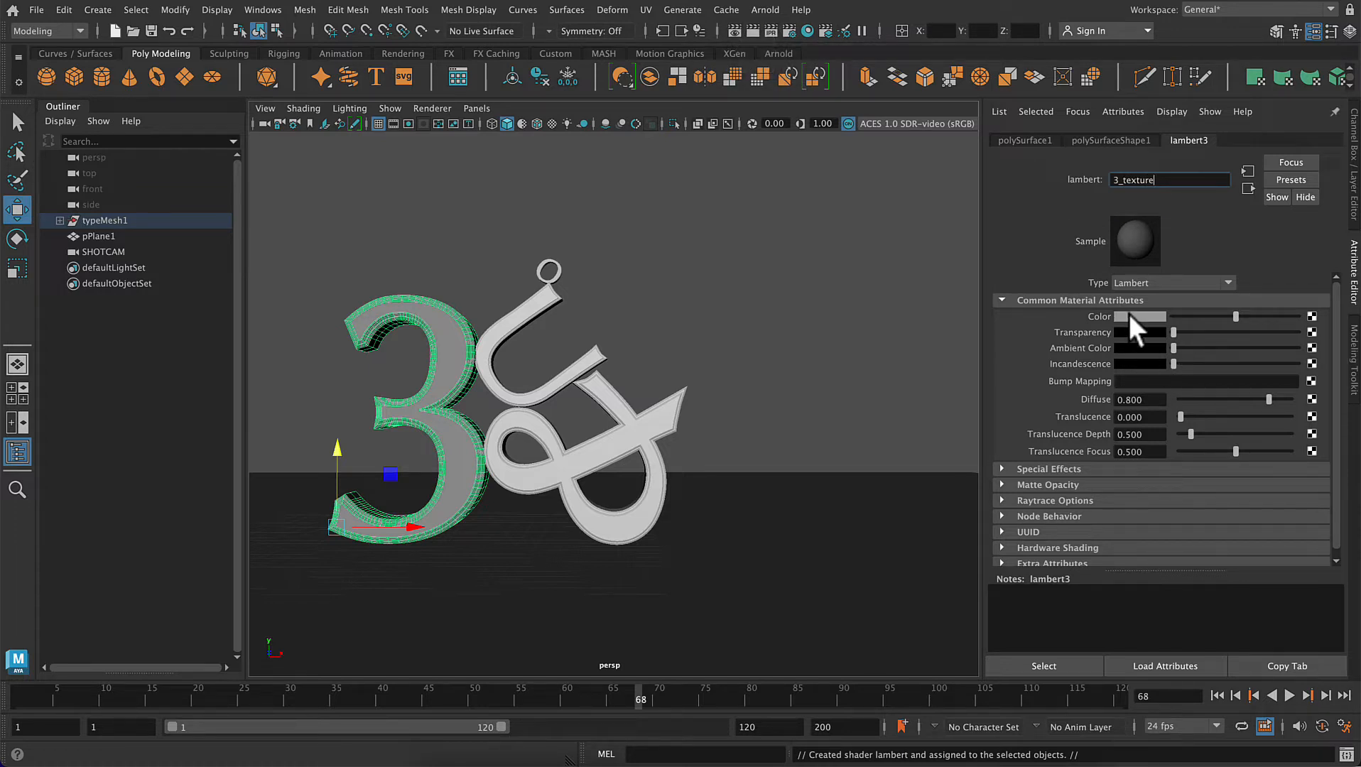
key("Return")
left_click(753, 524)
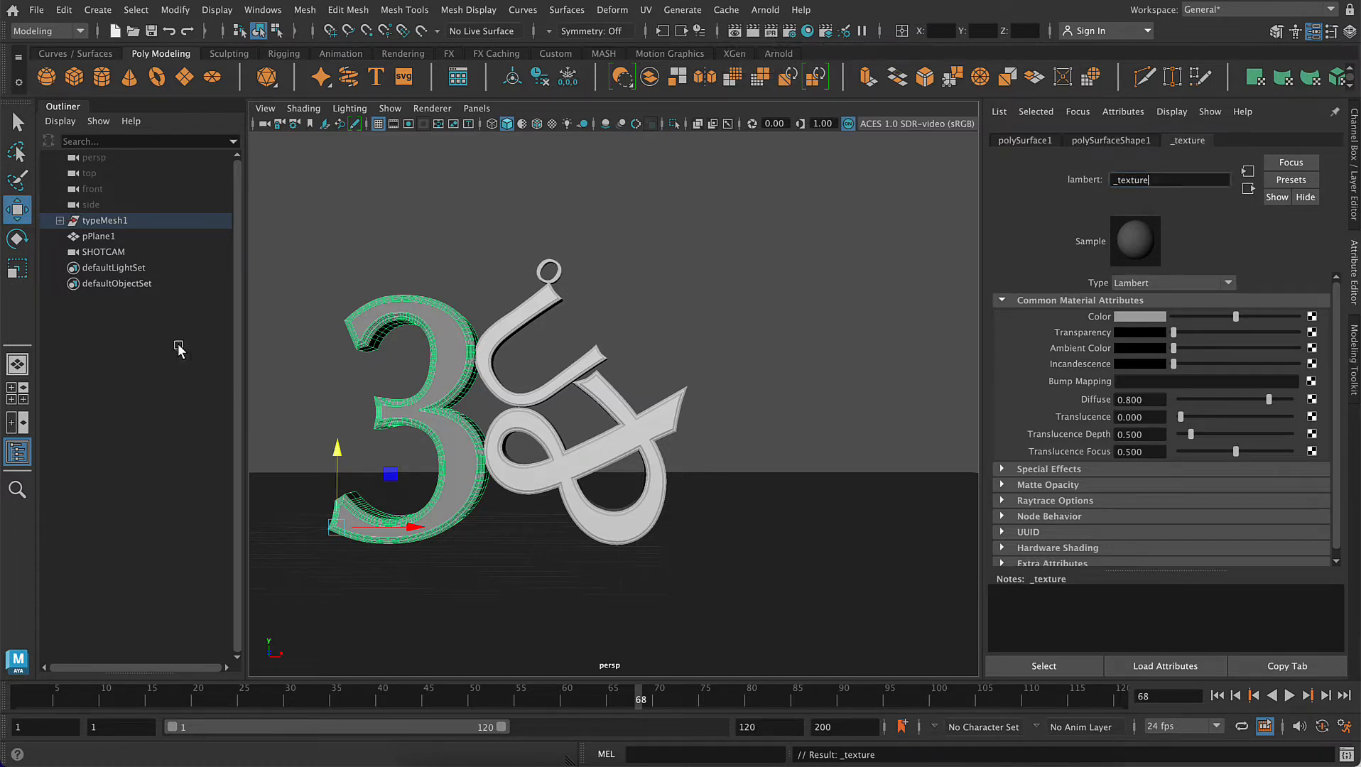
- In the front view, import 00-blue-orange.png from Documents as an image plane
left_click(18, 390)
key("space")
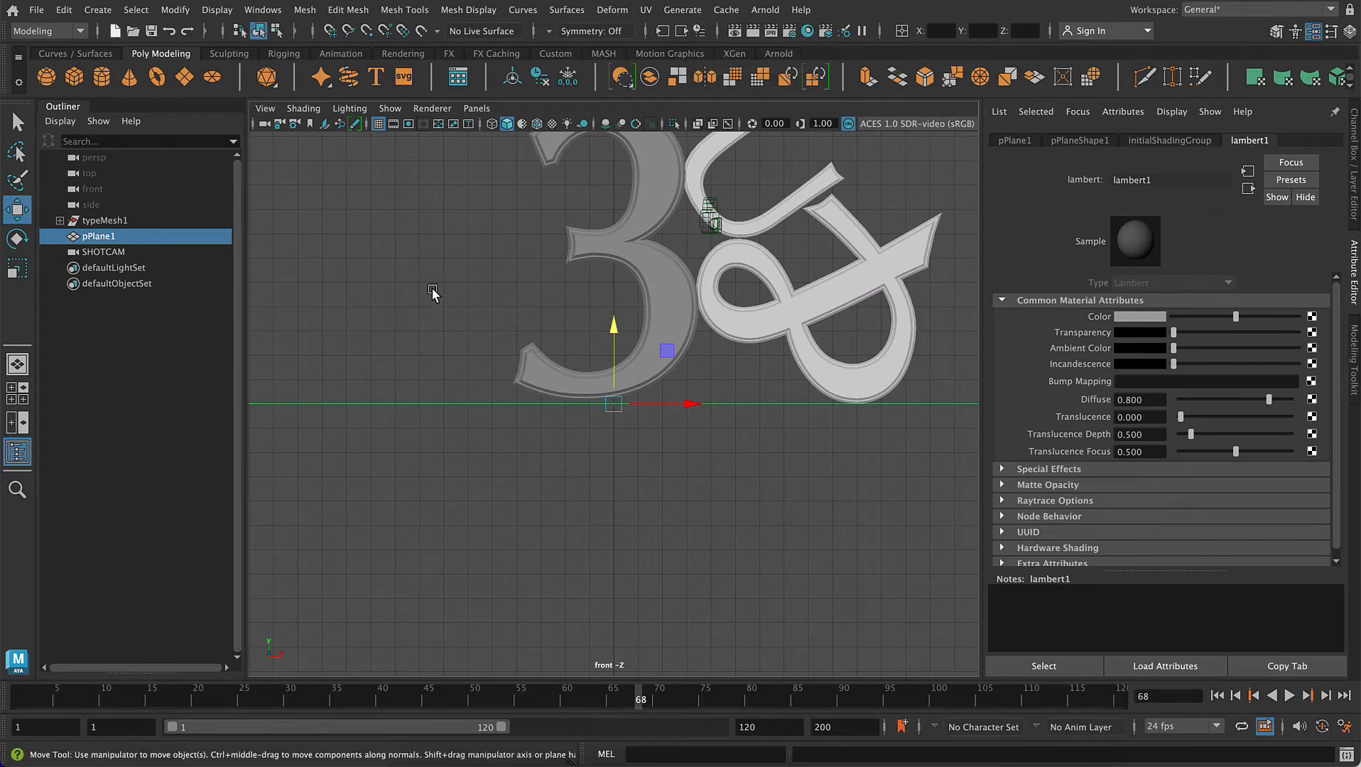
scroll(434, 315, "down", 3)
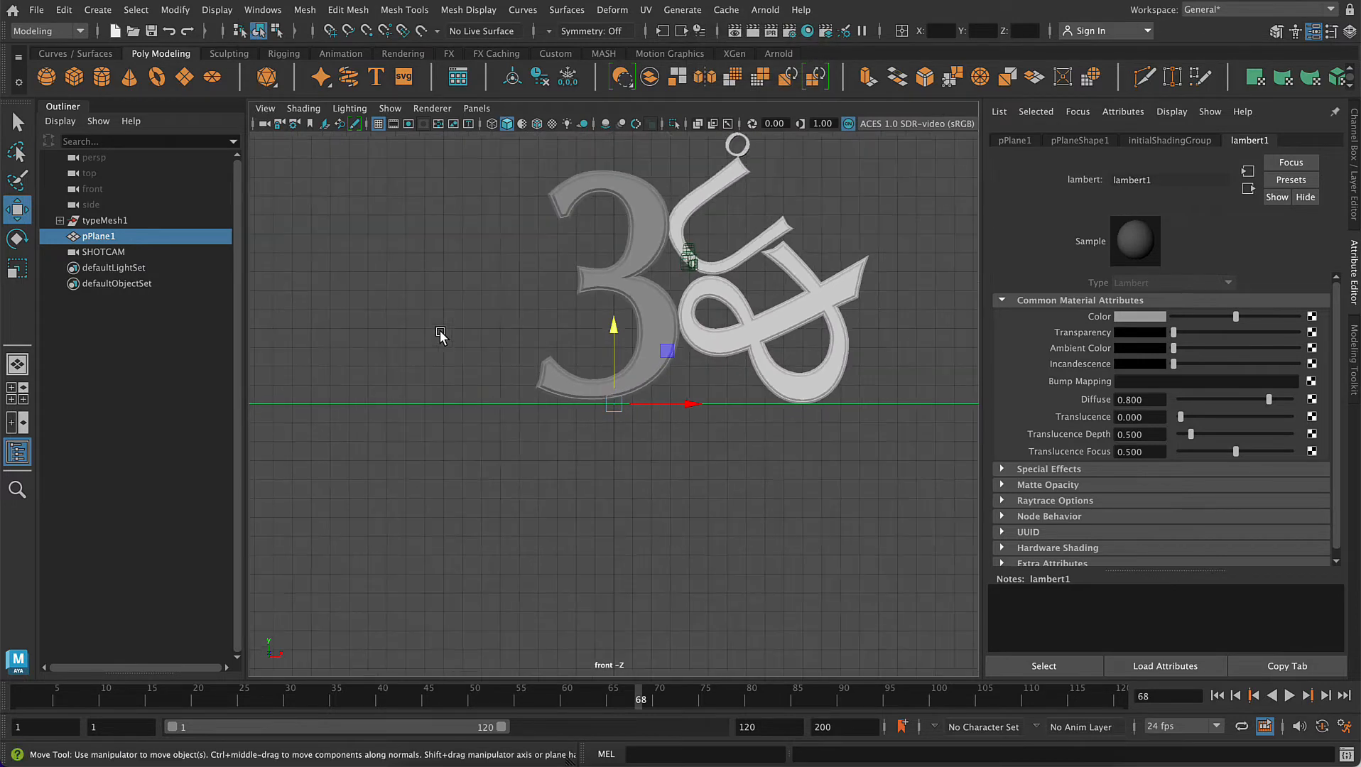
left_click(265, 106)
mouse_move(338, 463)
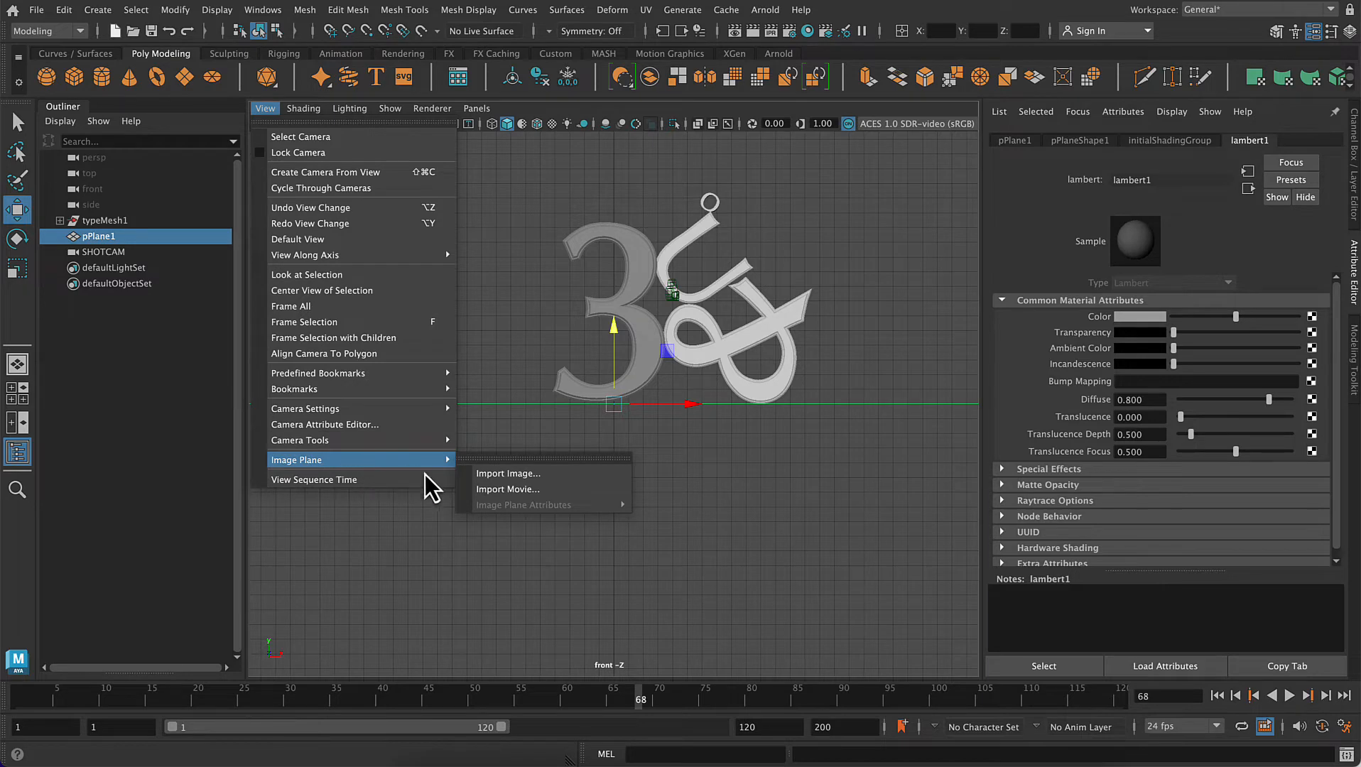
left_click(488, 473)
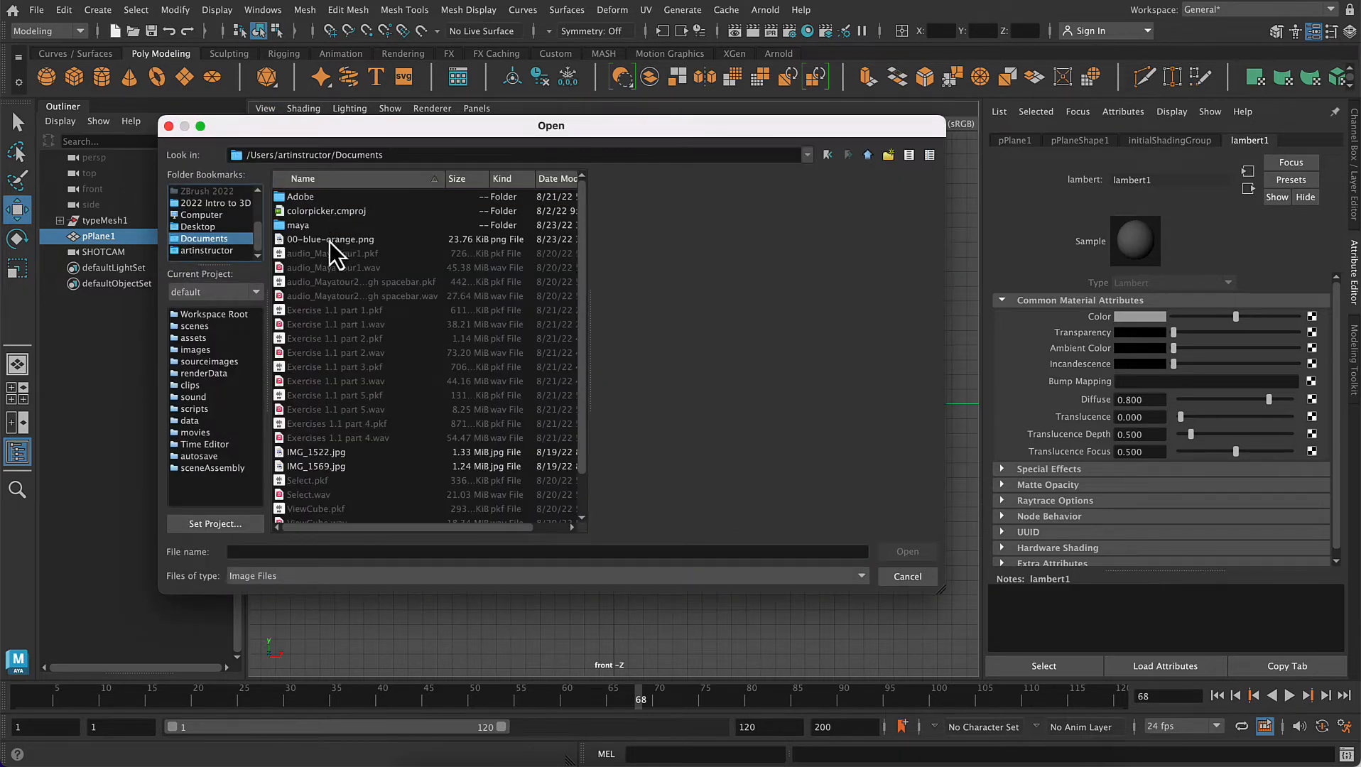
left_click(330, 240)
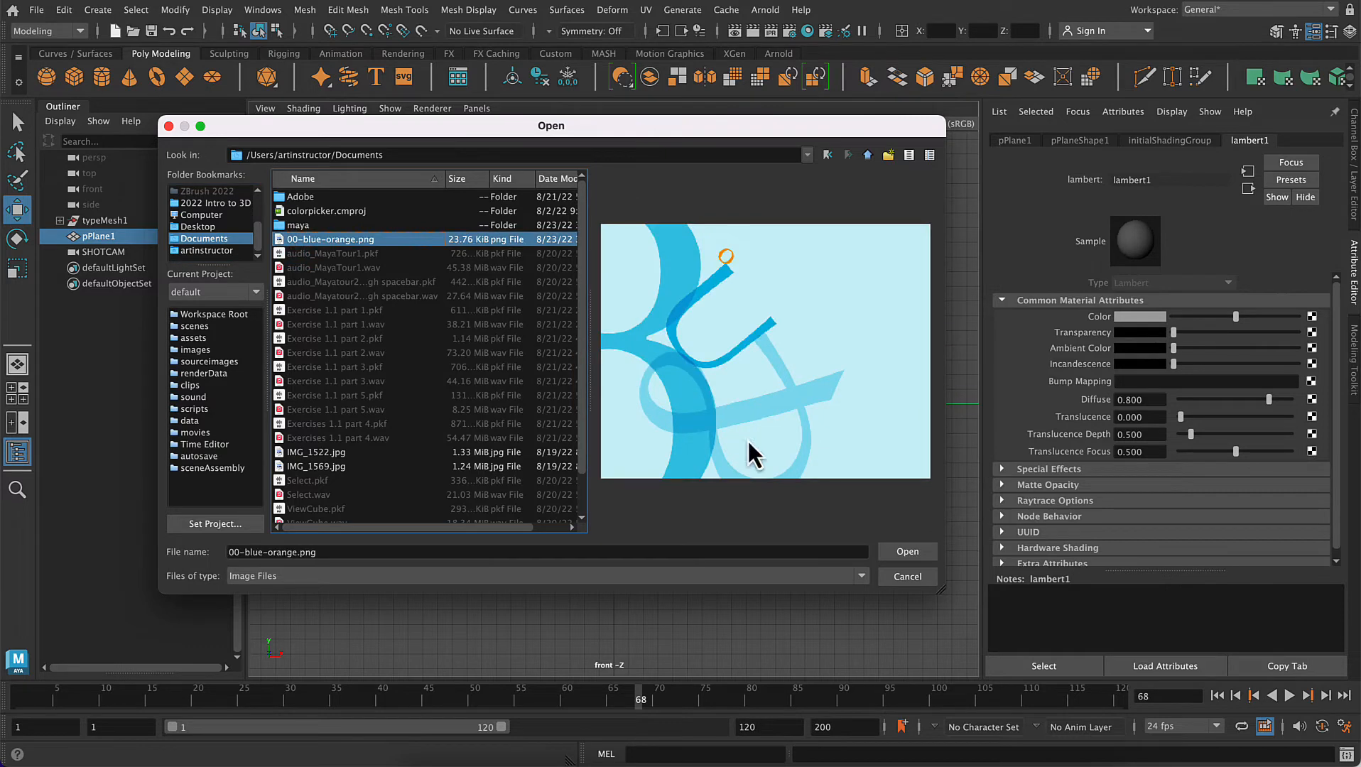
left_click(904, 552)
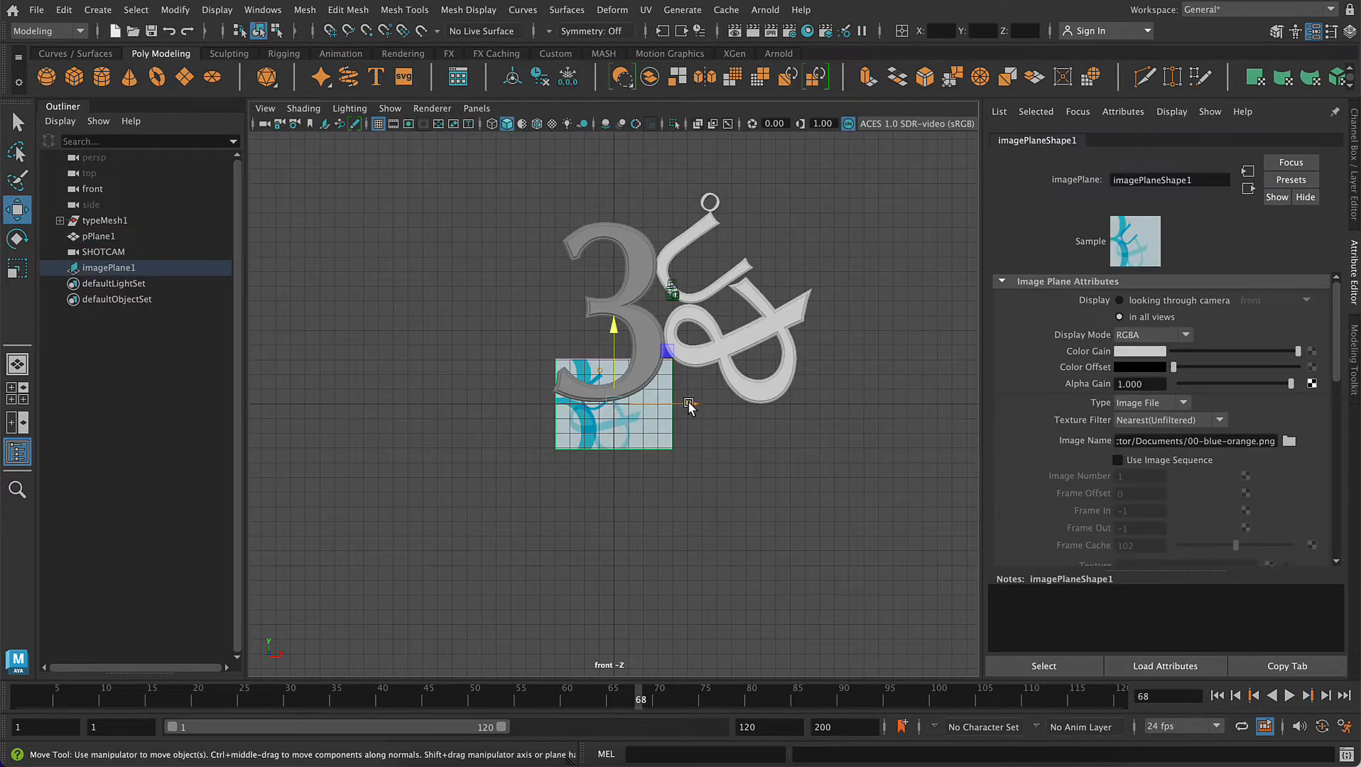
- Move the image plane beside the symbol to about X -14.05, Y 6.17 and scale it uniformly to about 2.52
left_click_drag(688, 405, 485, 404)
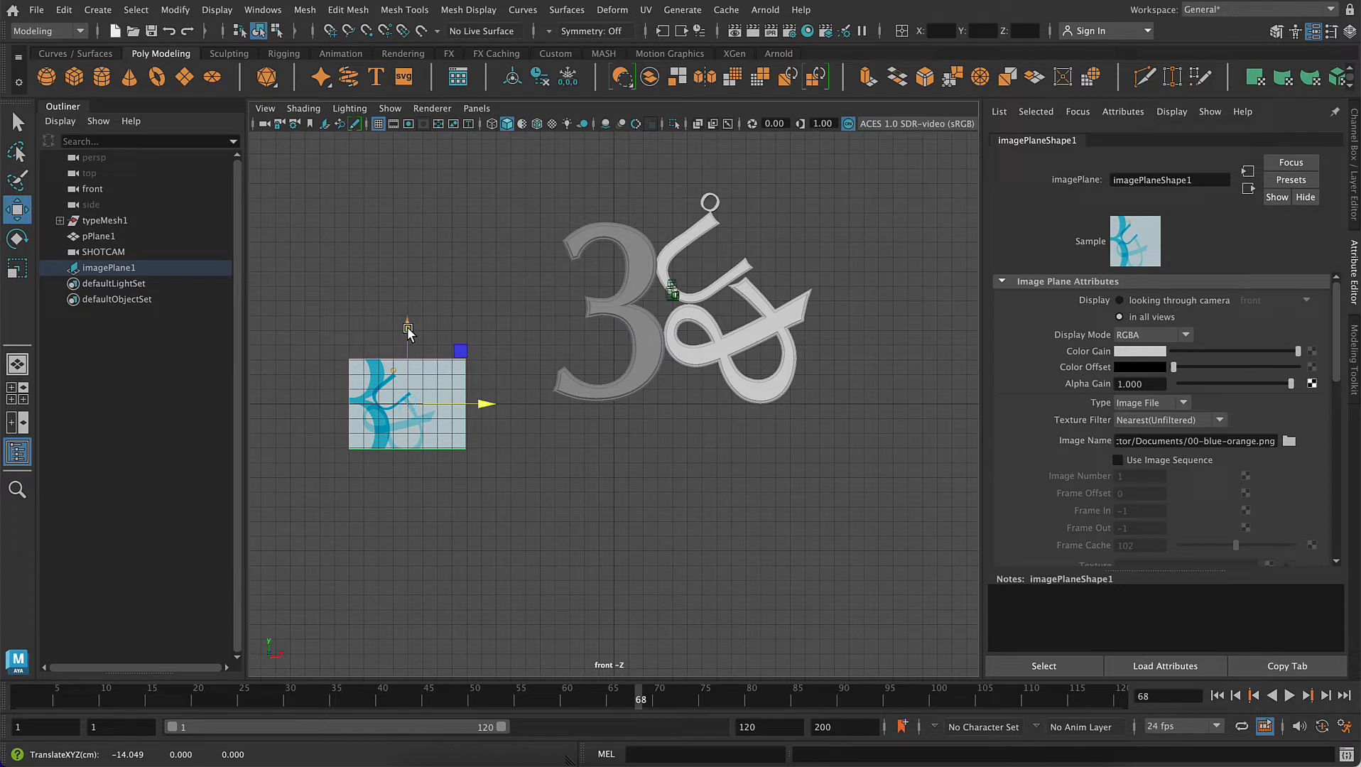
left_click_drag(409, 331, 410, 240)
key("r")
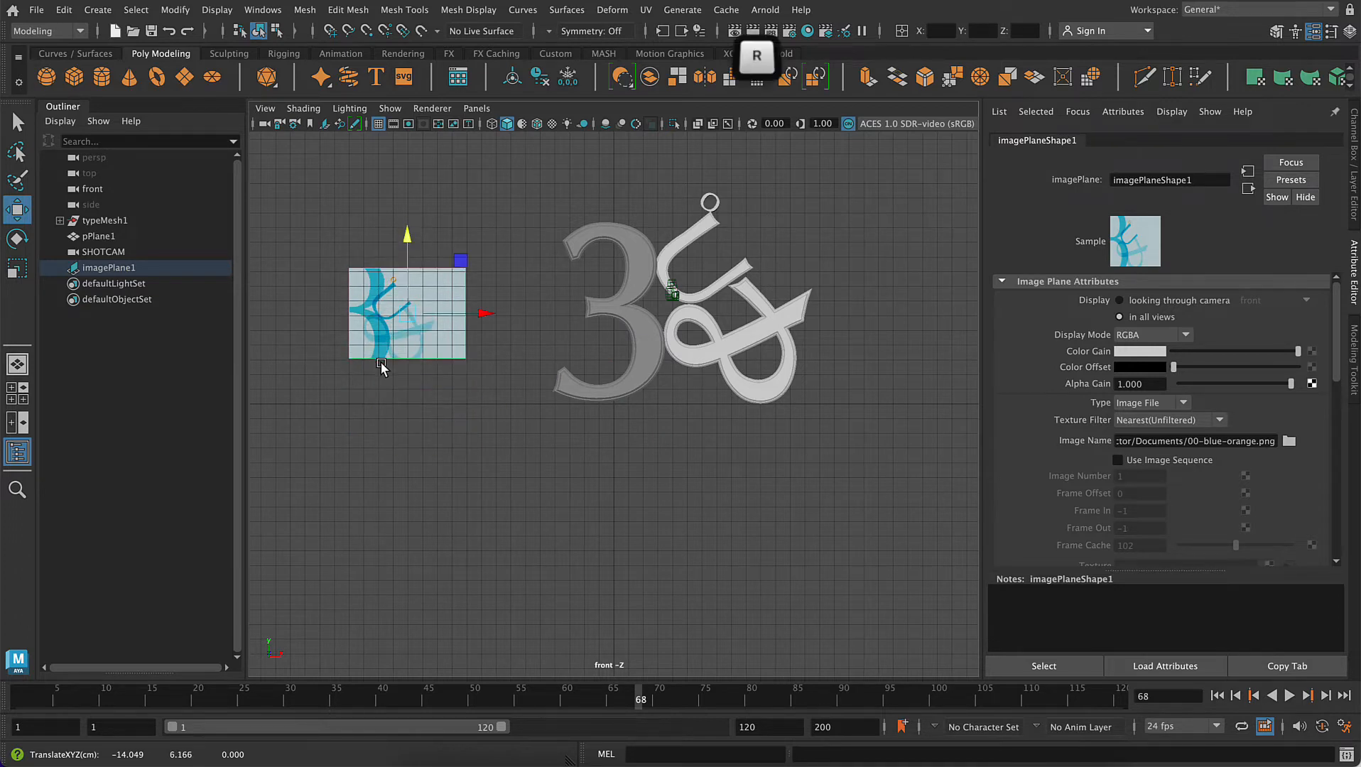
left_click_drag(408, 318, 519, 374)
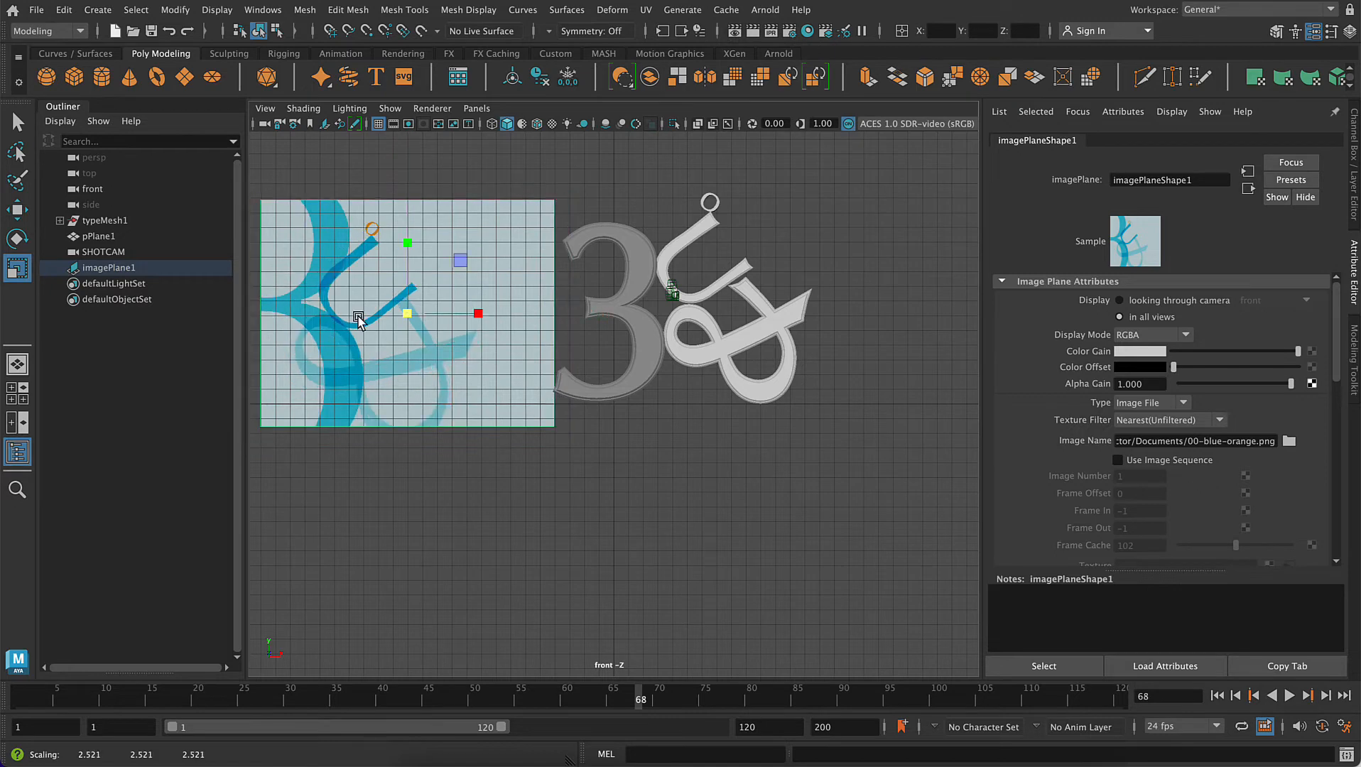
scroll(359, 324, "up", 1)
middle_click_drag(539, 469, 624, 568, "alt")
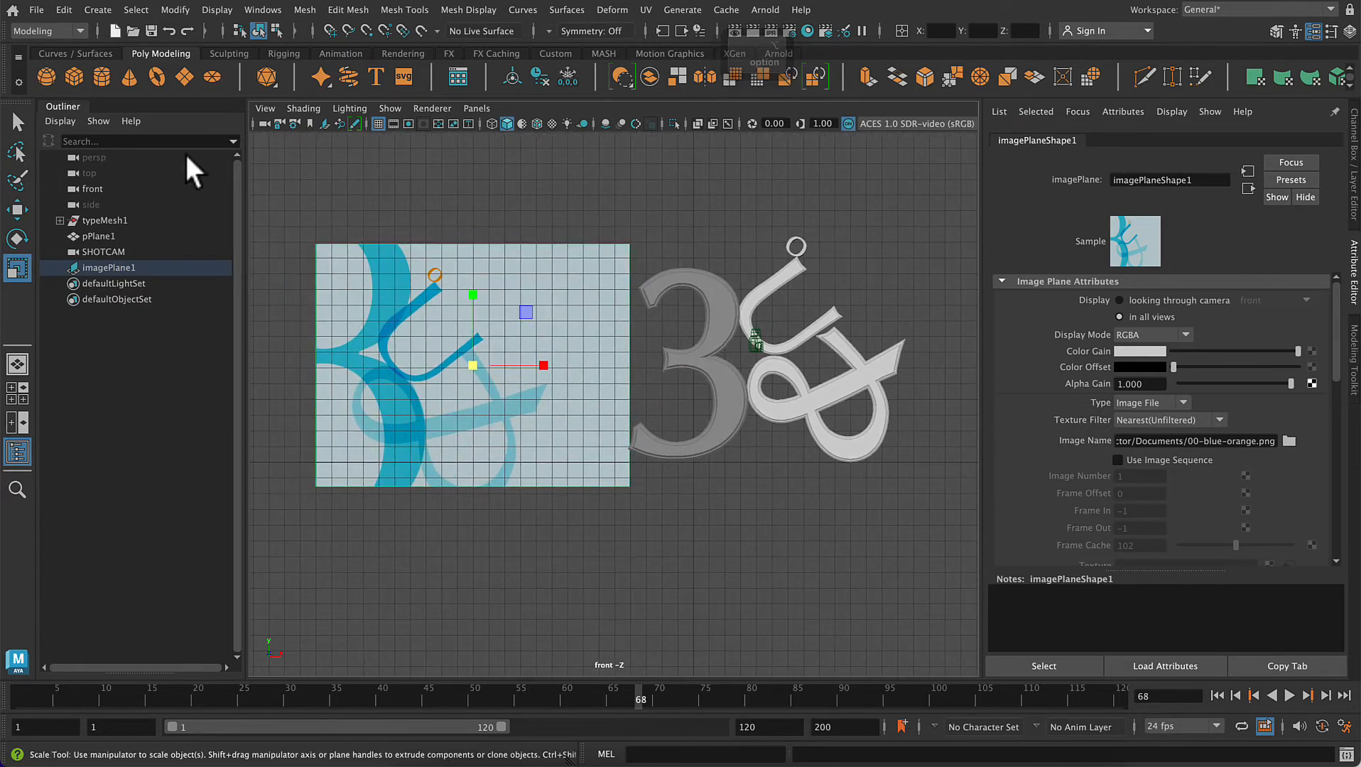
- Create a new polygon plane at the origin and scale it uniformly to about 24.69
left_click(369, 186)
left_click(183, 76)
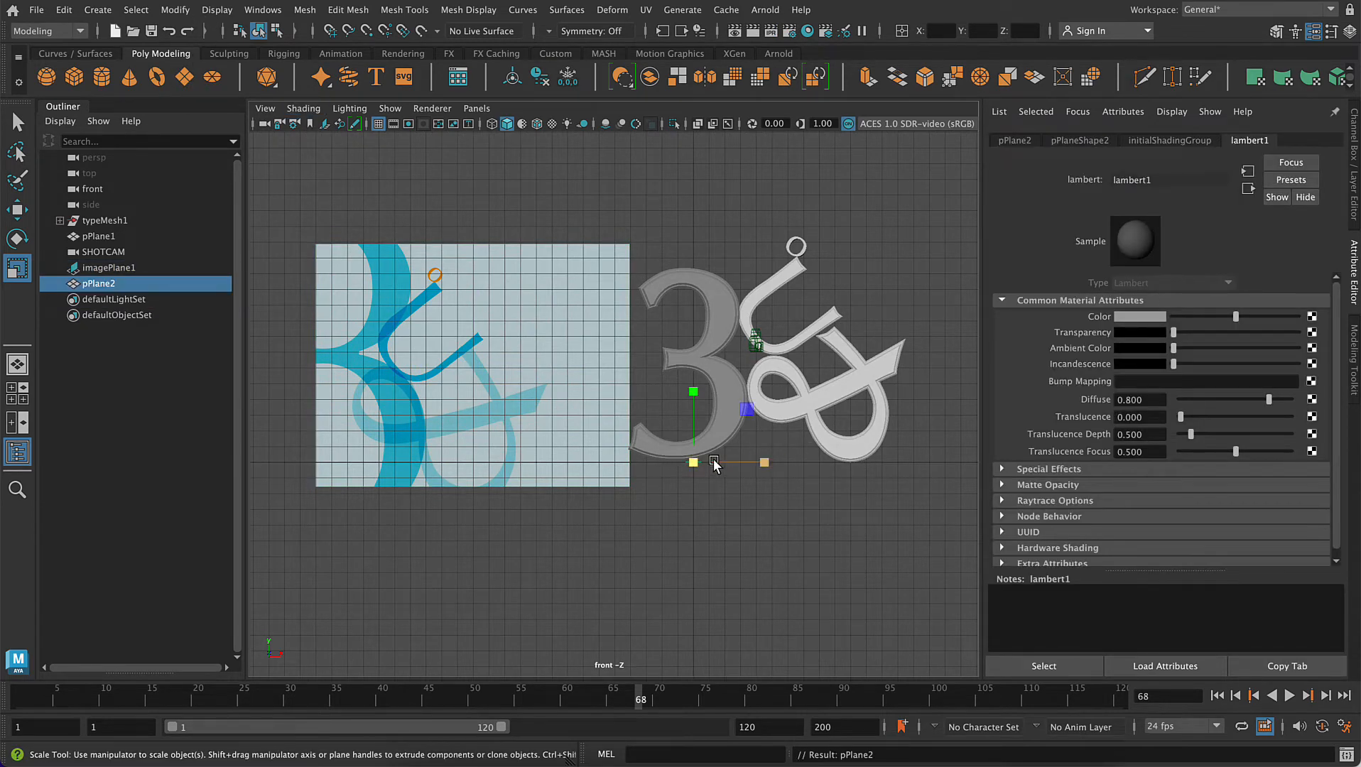
left_click_drag(693, 462, 950, 487)
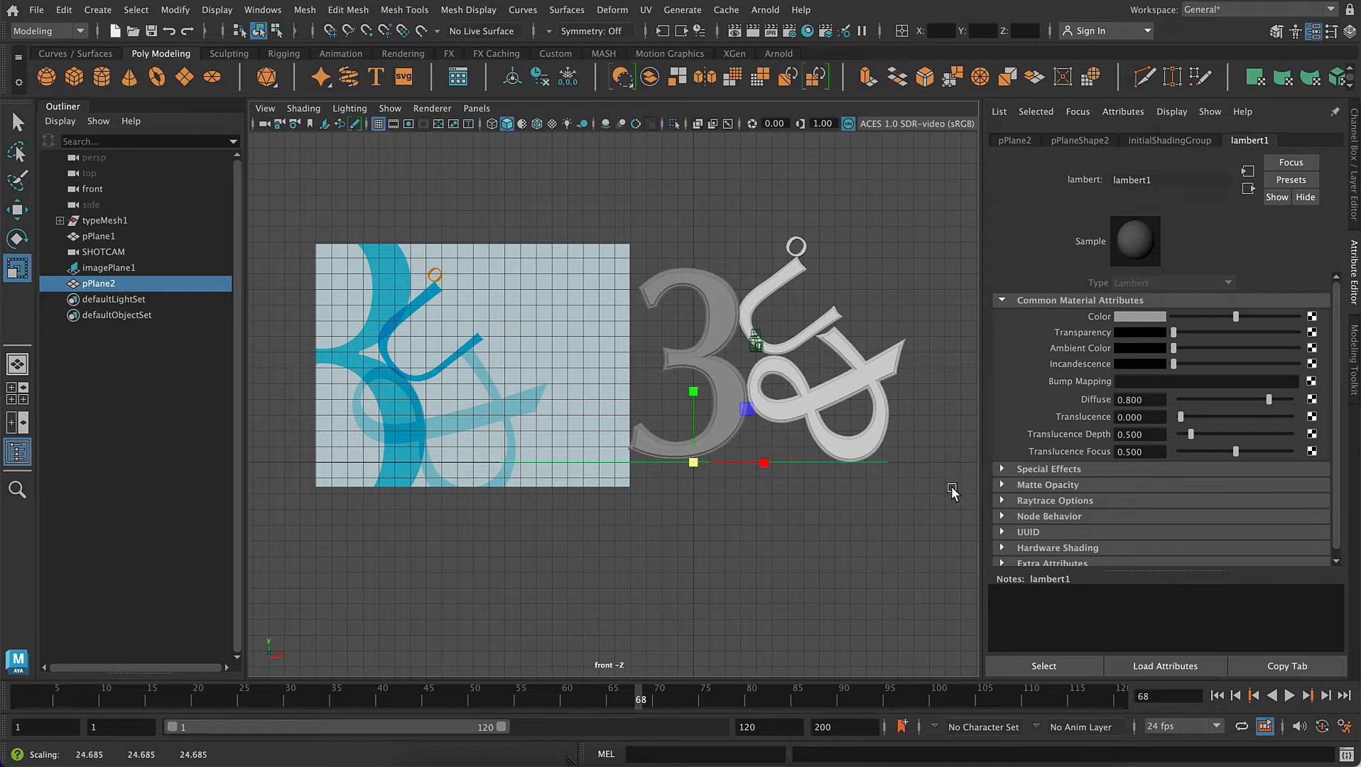
- Rotate the new plane exactly 90 degrees in X so it stands upright as a background wall
key("e")
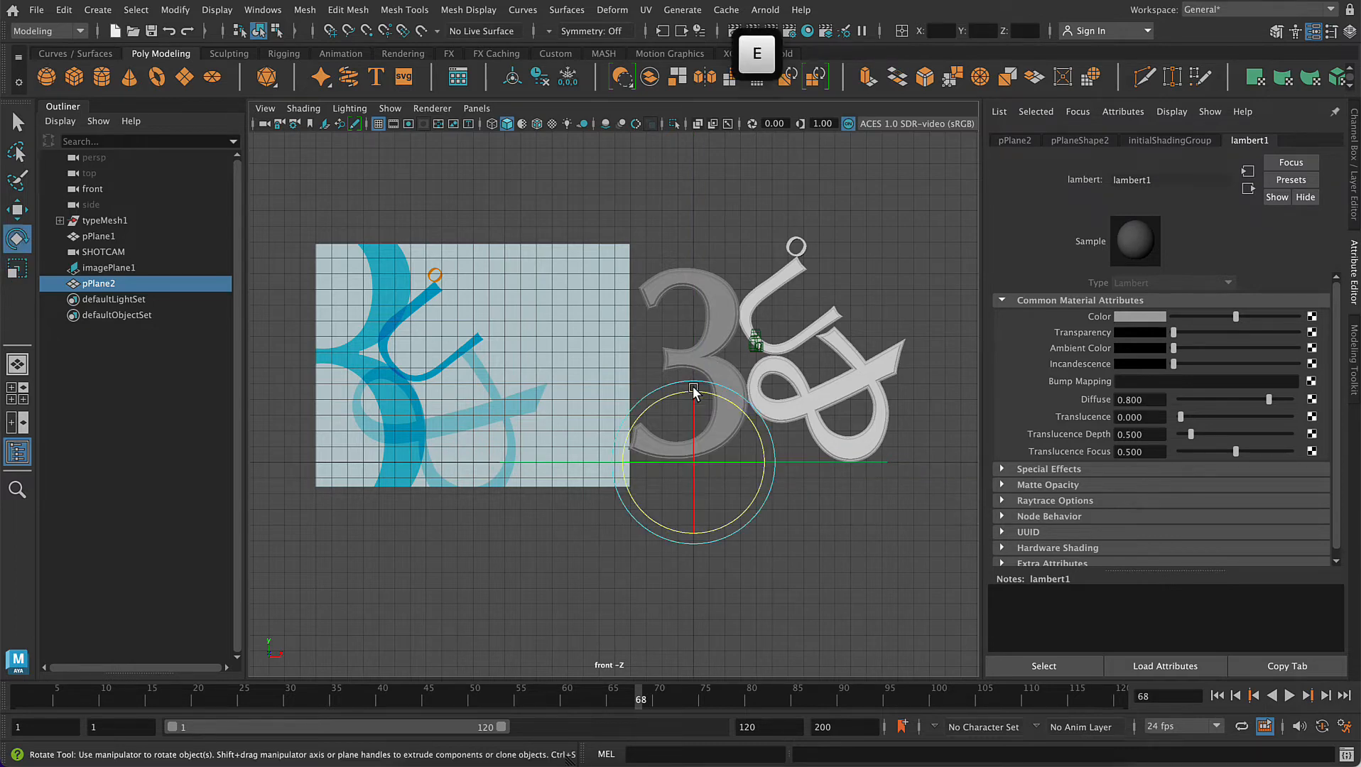
key("j")
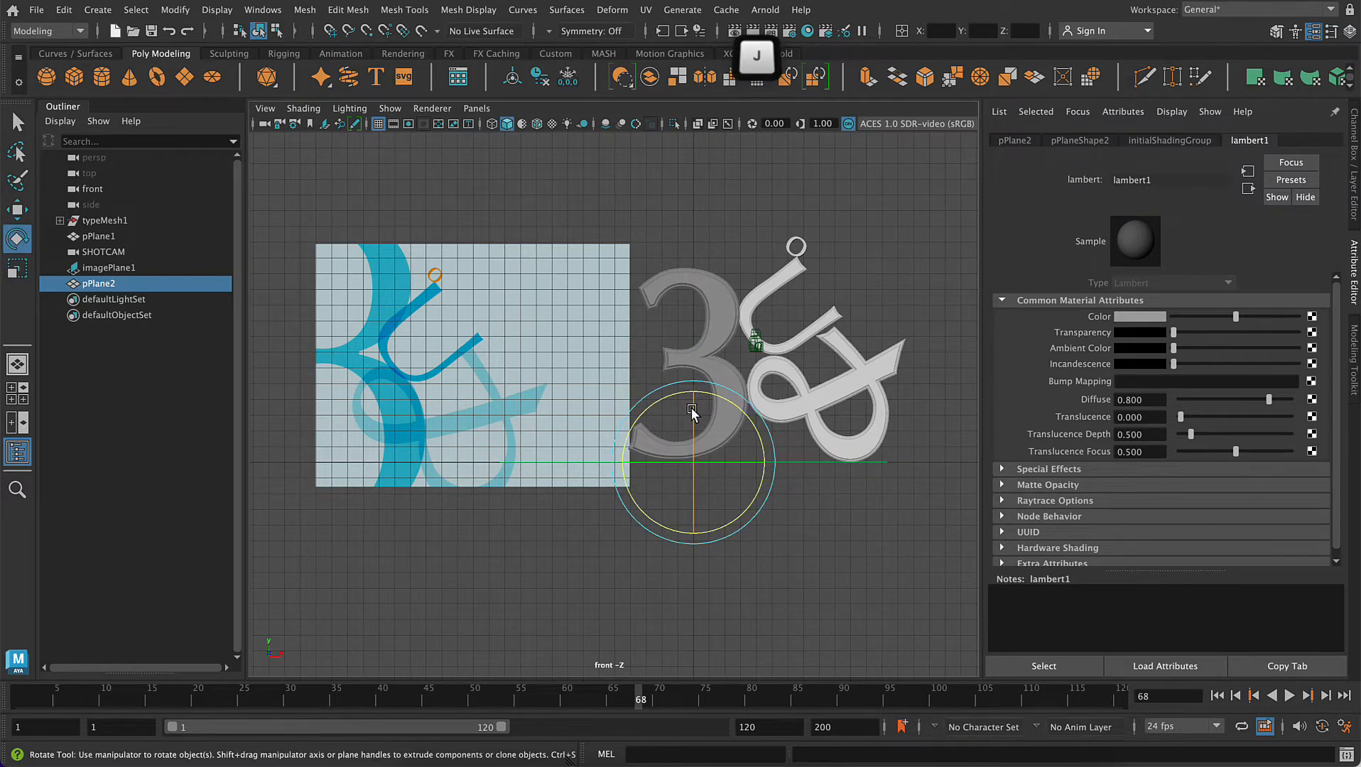
left_click_drag(693, 412, 694, 463)
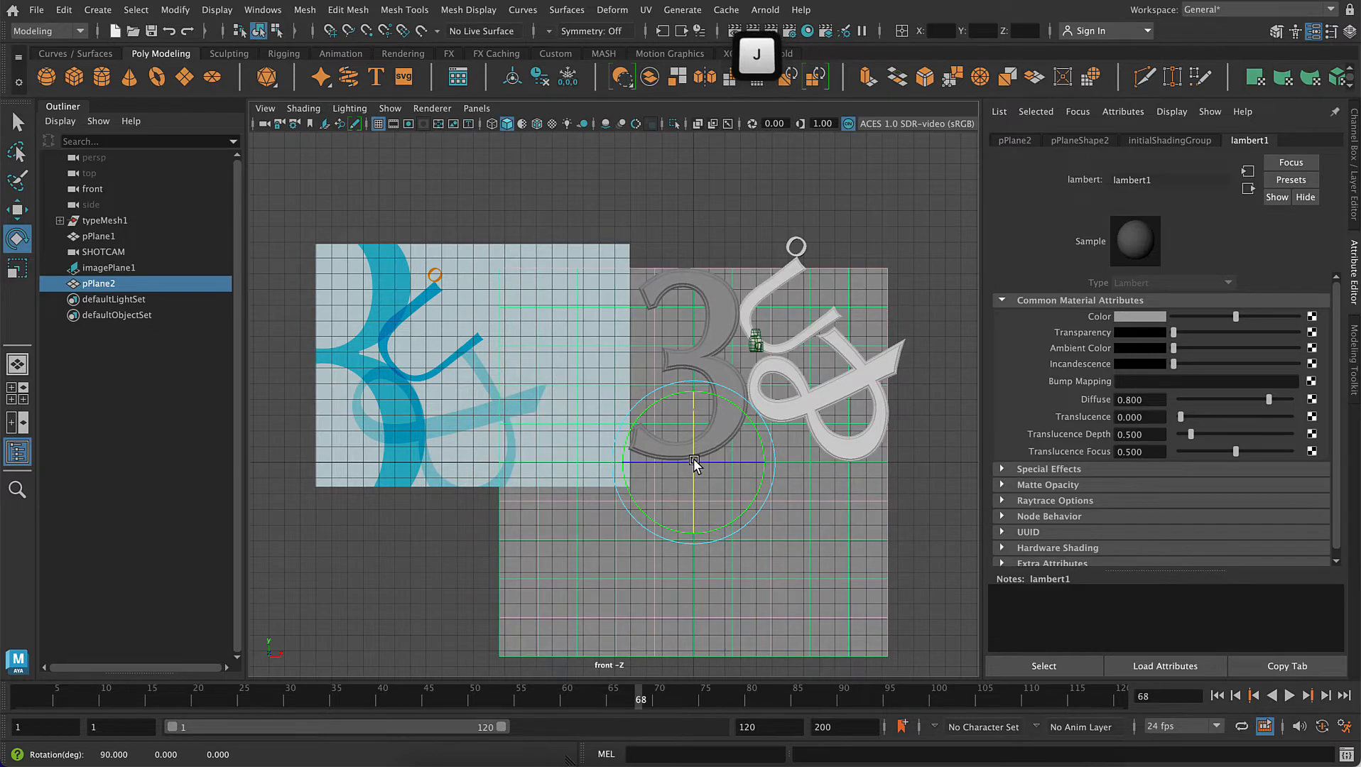
left_click(1351, 181)
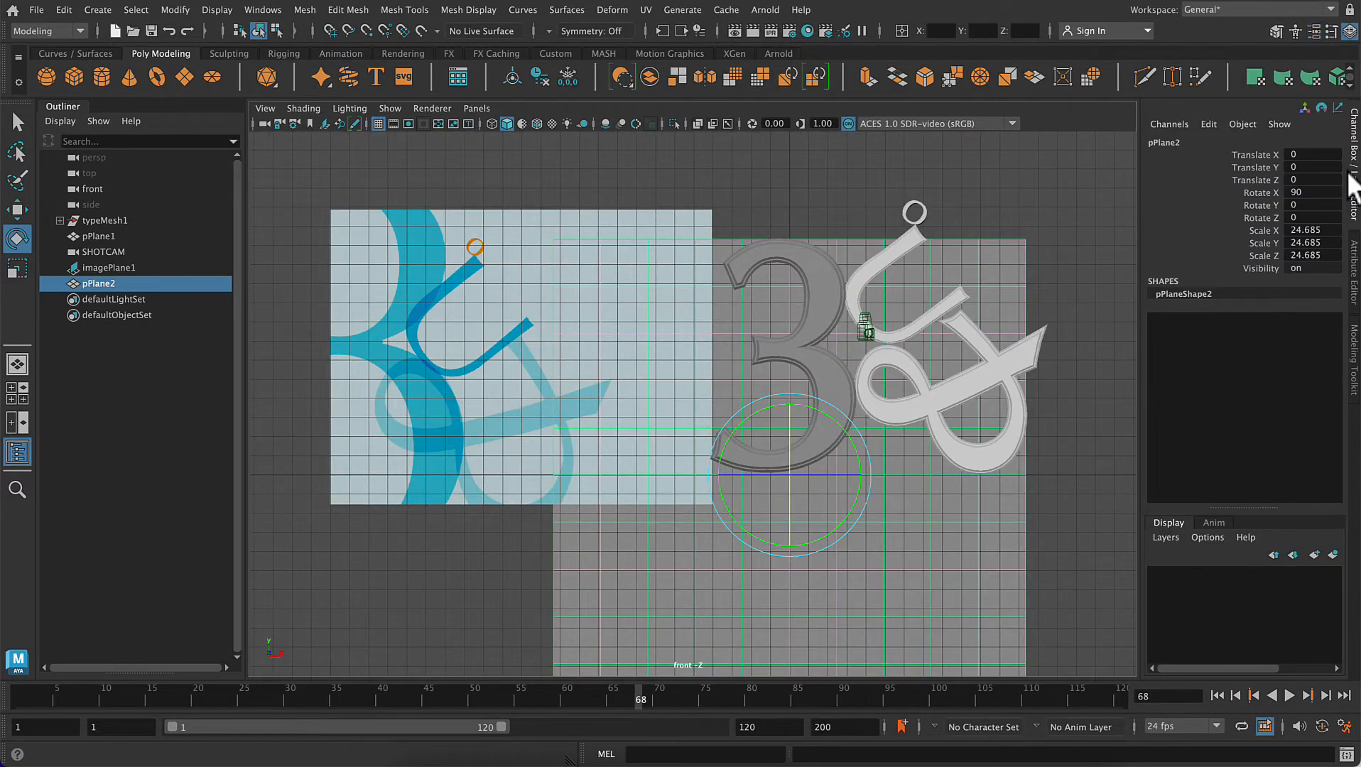
double_click(1326, 192)
key("Return")
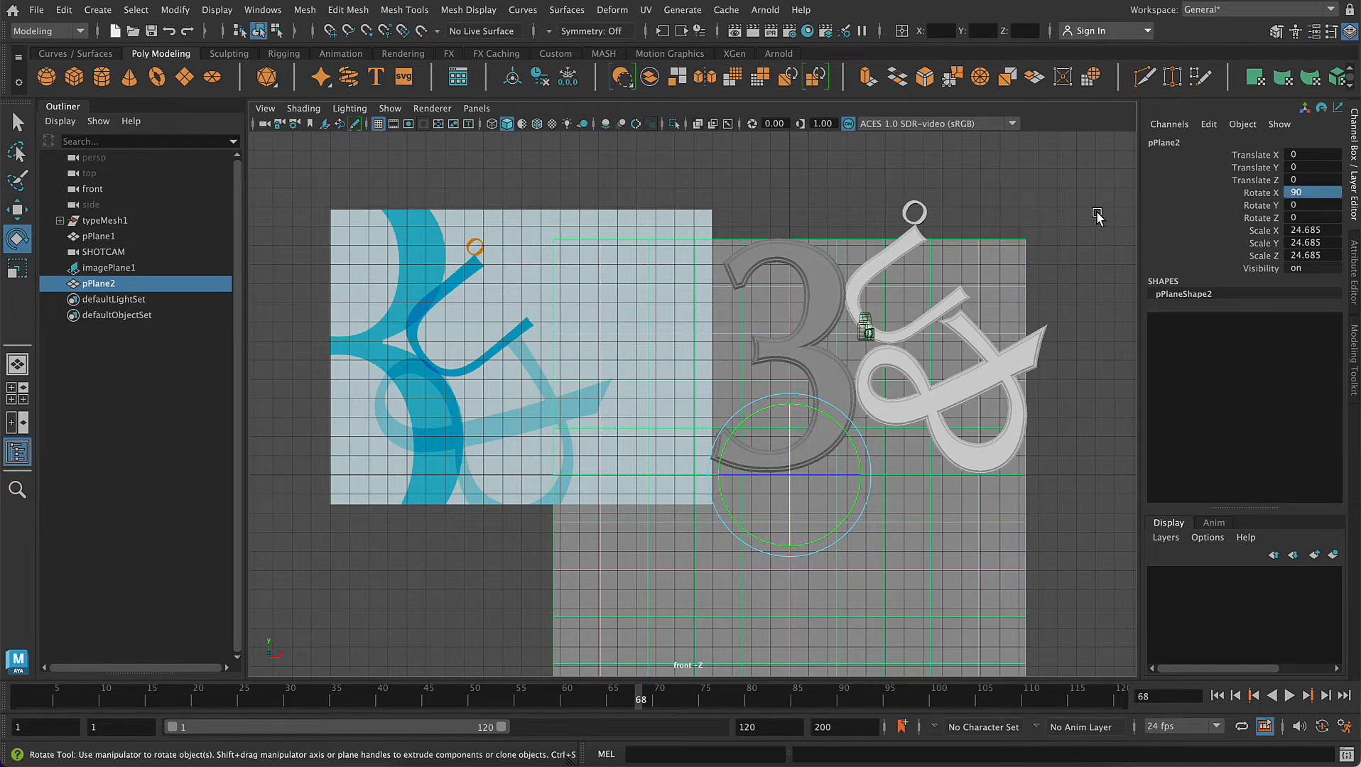
- Enlarge the upright background plane uniformly to a scale of about 41.48
left_click(1097, 213)
left_click(774, 518)
key("r")
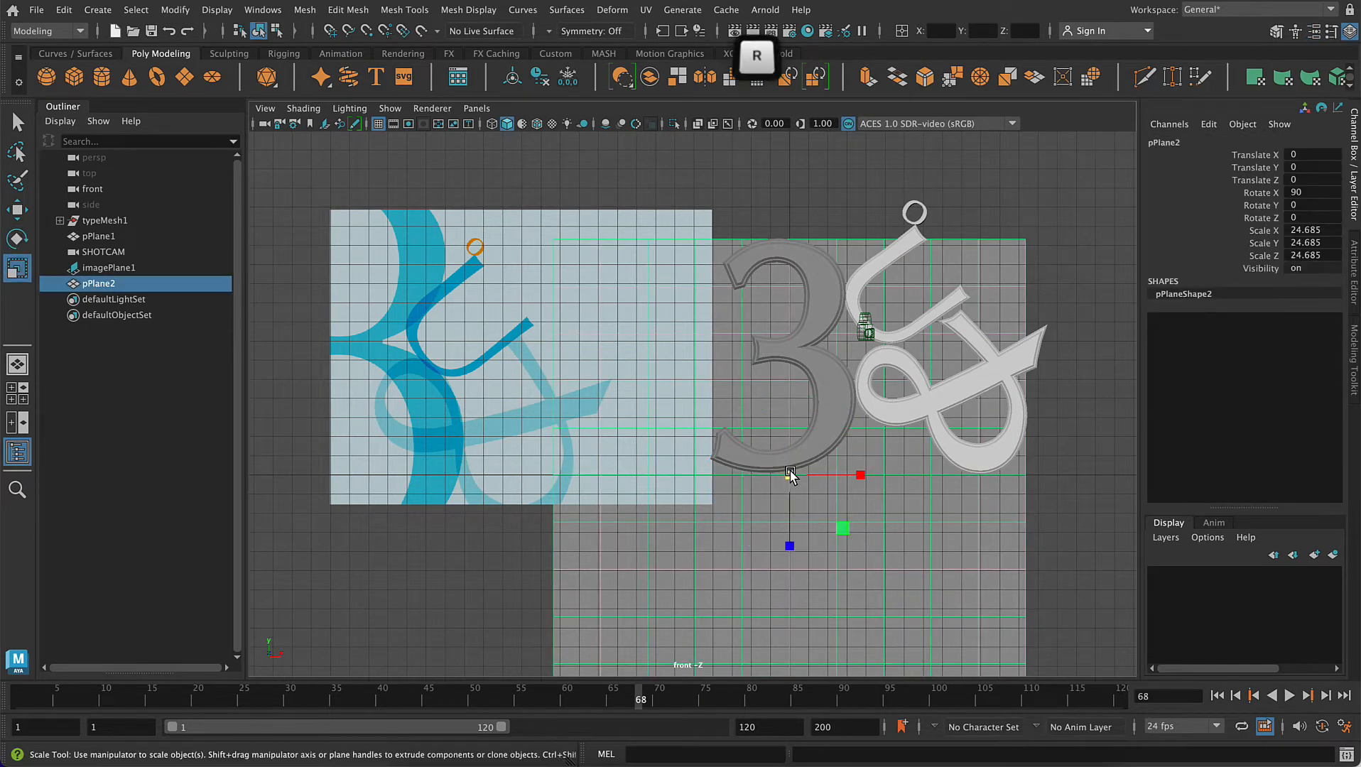
left_click_drag(789, 476, 1015, 477)
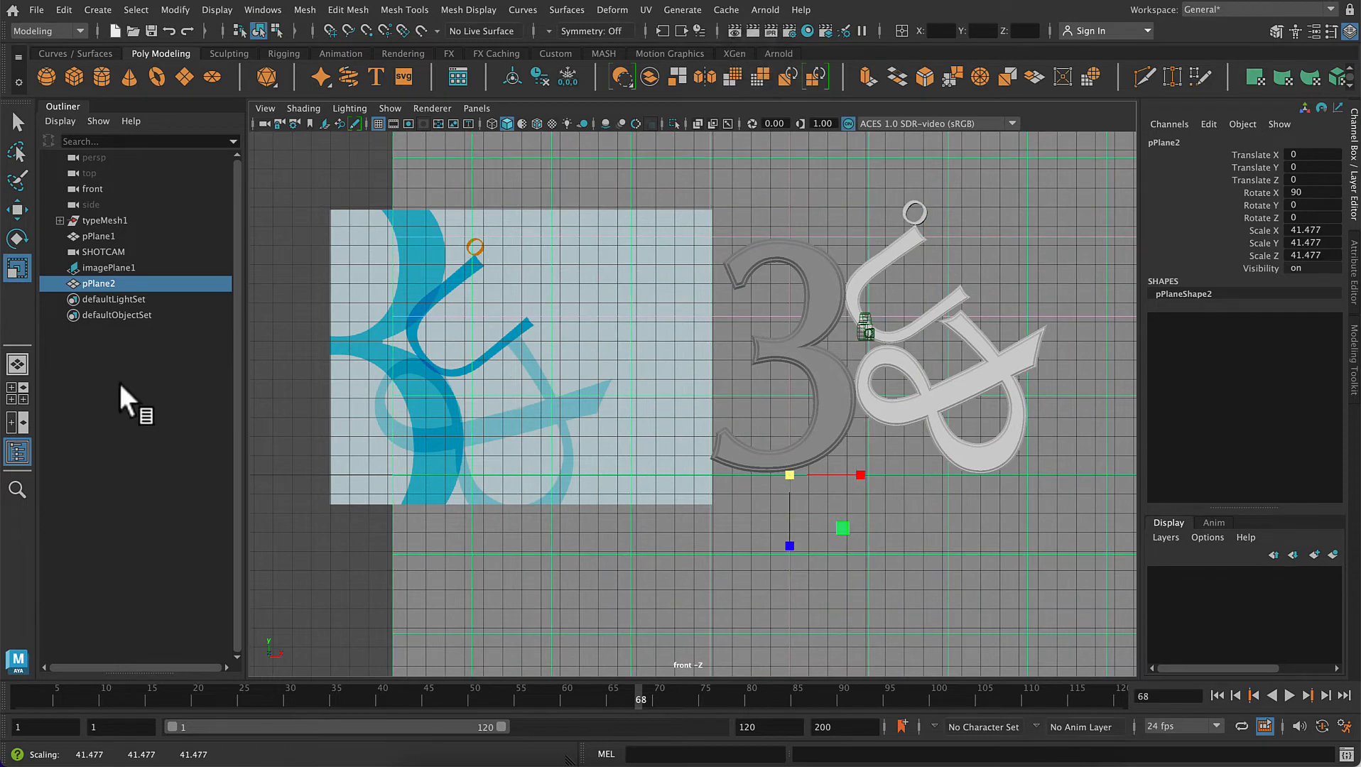
- In the perspective view, move the U and the O slightly back in Z toward the background plane
left_click_drag(321, 359, 922, 558, "alt")
left_click(655, 351)
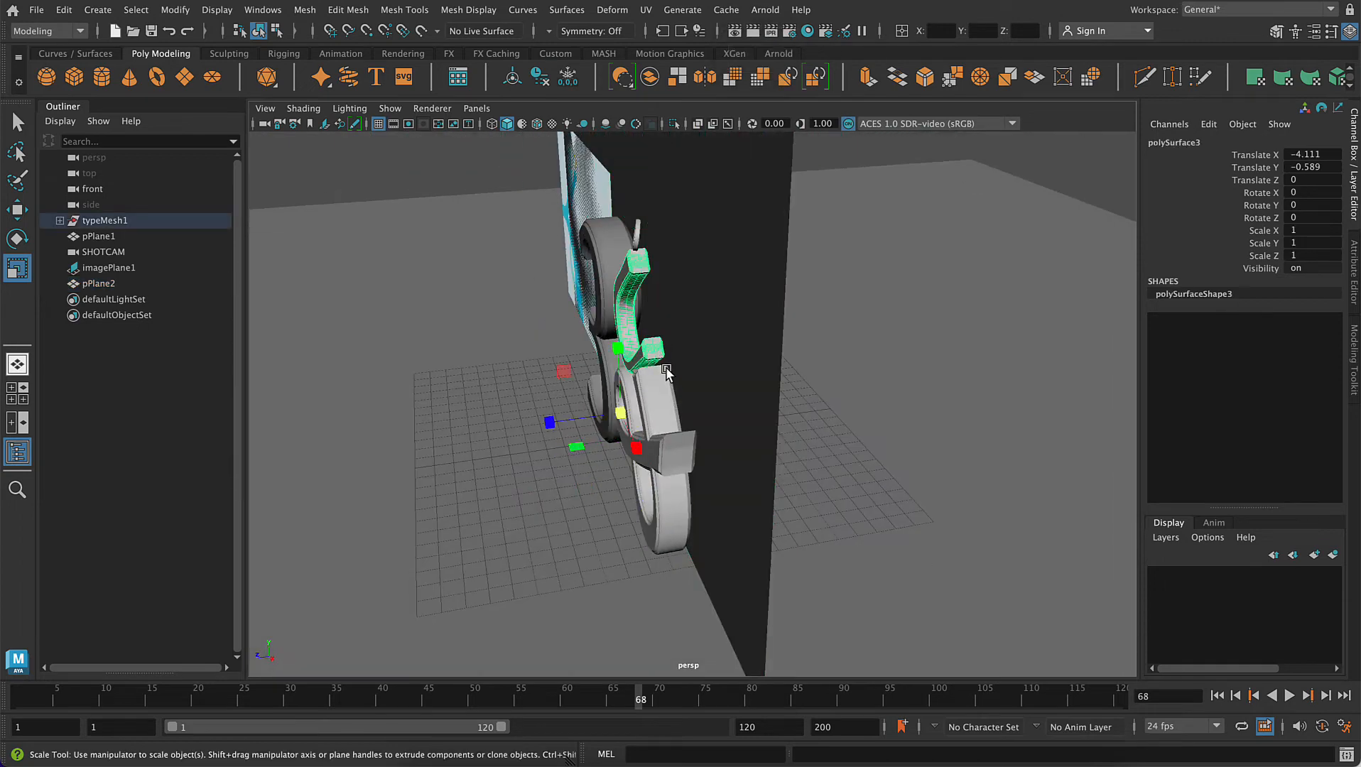
key("w")
left_click_drag(541, 426, 550, 425)
left_click(637, 233)
left_click_drag(603, 239, 613, 239)
left_click(676, 499)
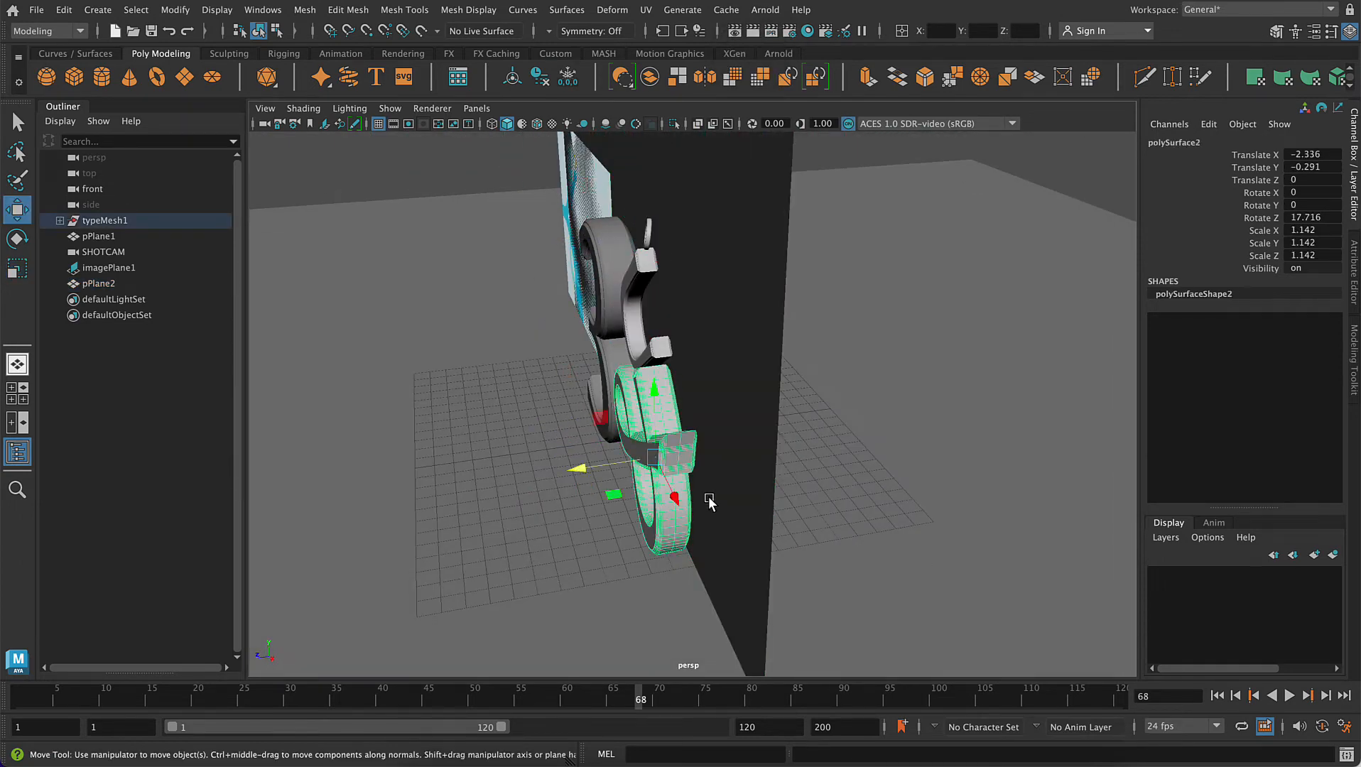
left_click_drag(711, 501, 604, 491, "alt")
- Move the reference image plane slightly forward in Z, clear of the background plane
left_click(878, 488)
left_click_drag(877, 488, 996, 367, "alt")
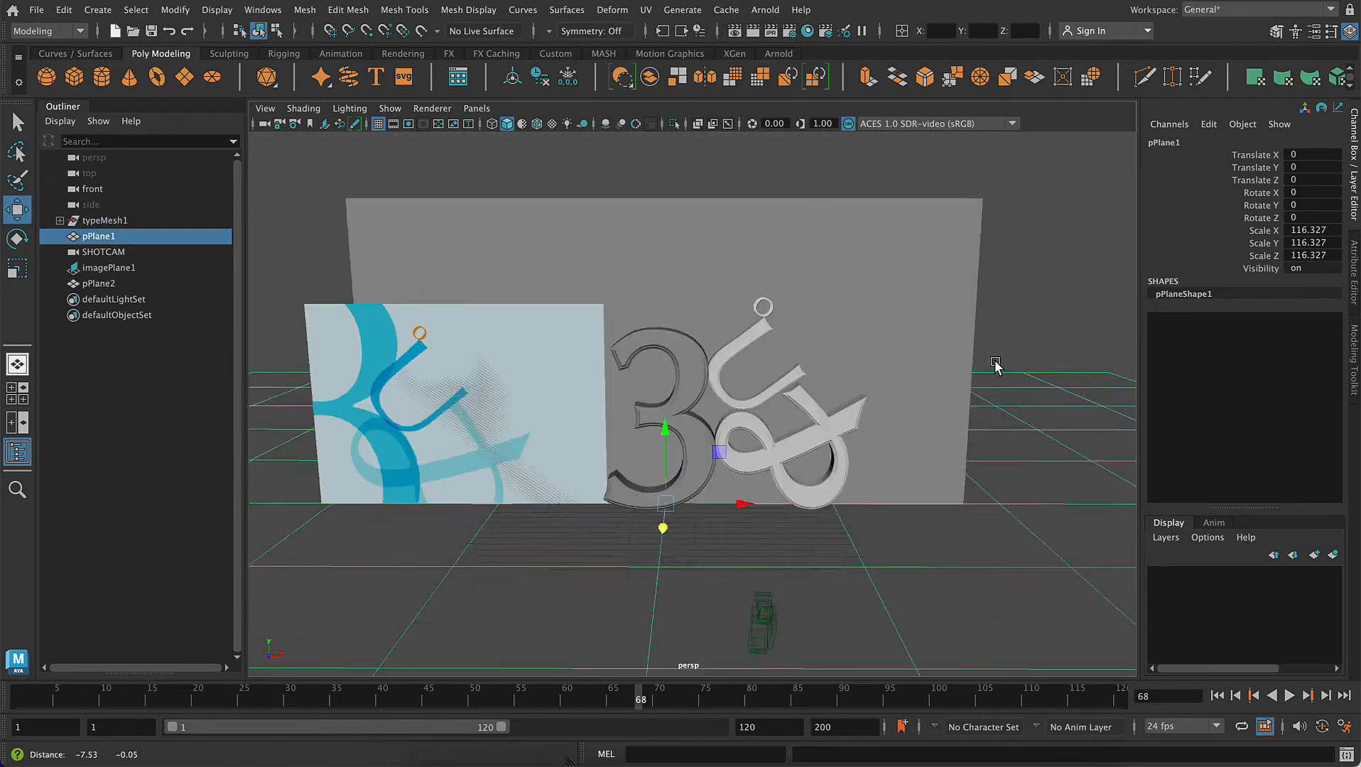
middle_click_drag(997, 367, 1078, 345, "alt")
left_click(523, 419)
left_click_drag(521, 421, 513, 432)
- Select the background and floor planes and color Background_texture with the pale blue sampled from the reference image
left_click(913, 261)
key("ctrl+a")
left_click(868, 297)
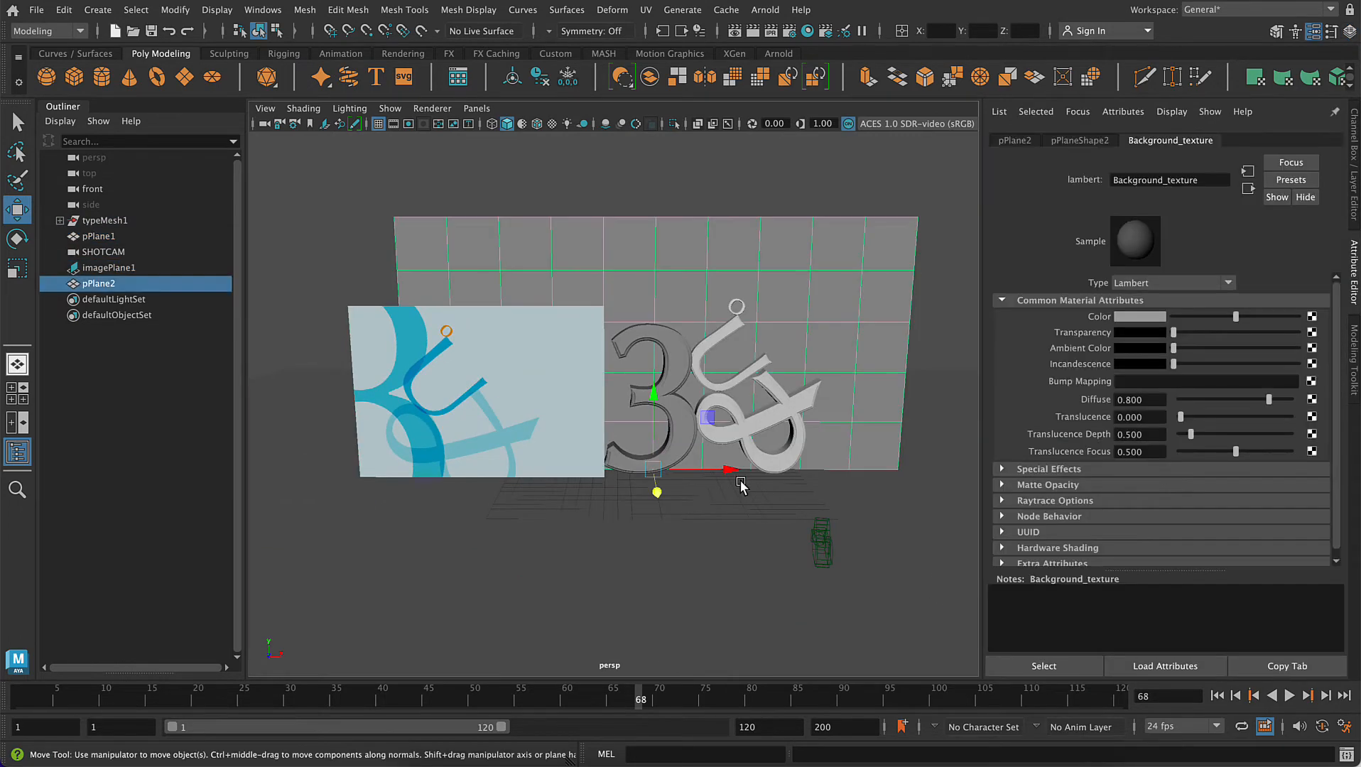
left_click(656, 570, "shift")
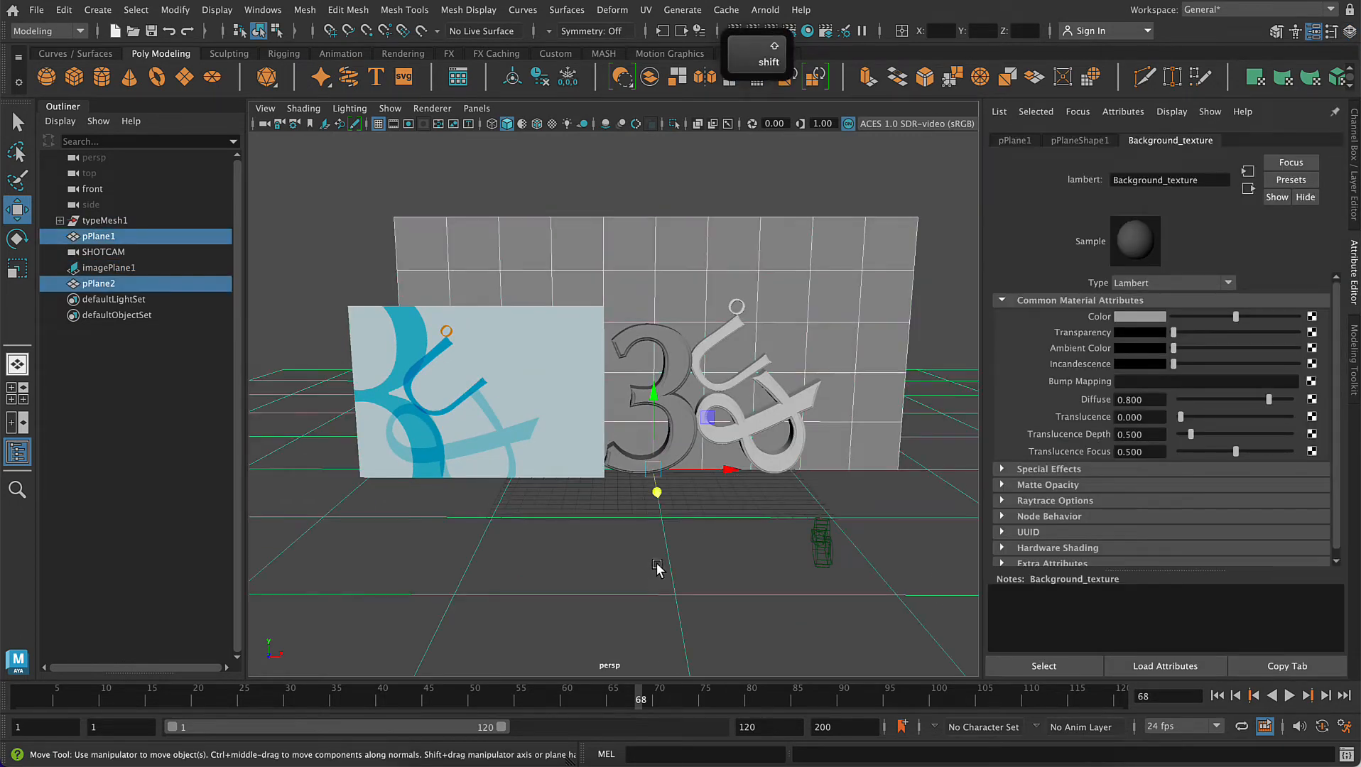
left_click(1147, 316)
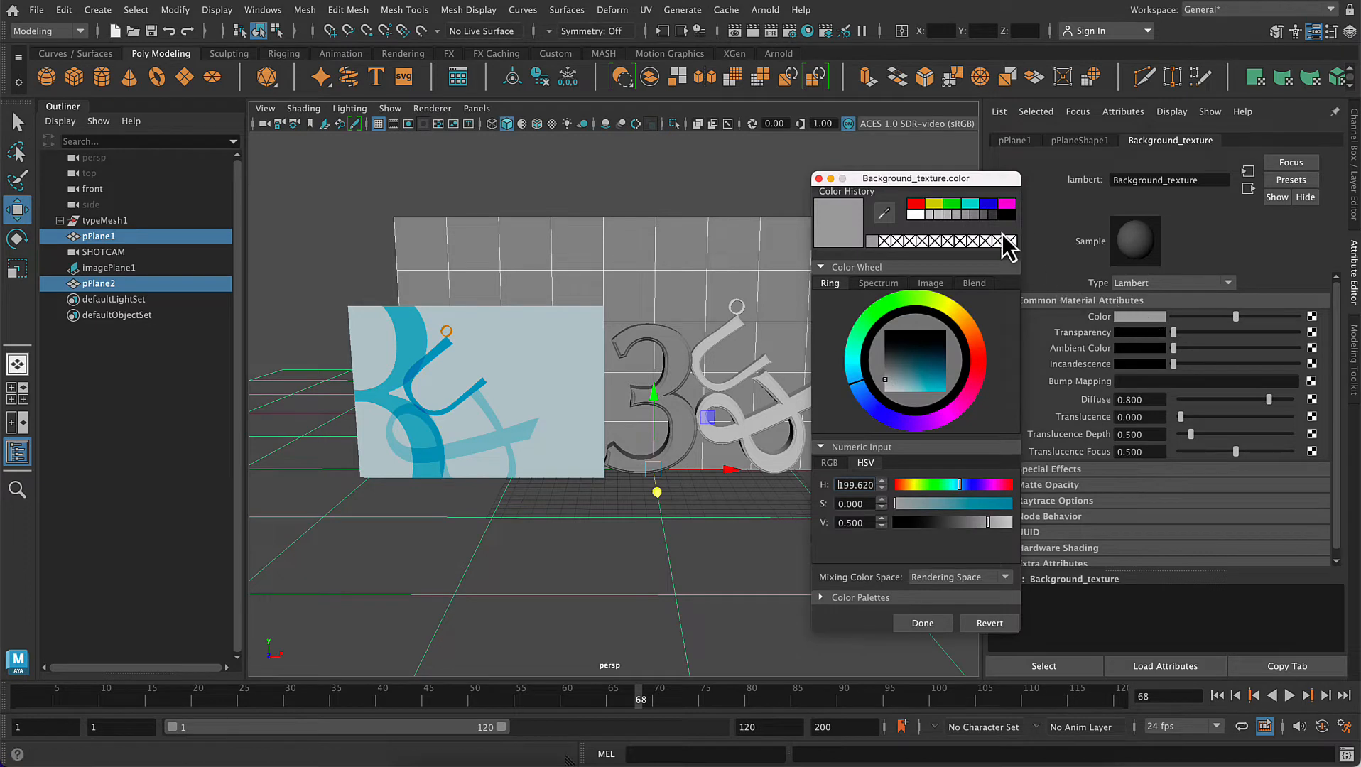
left_click(885, 217)
left_click(884, 213)
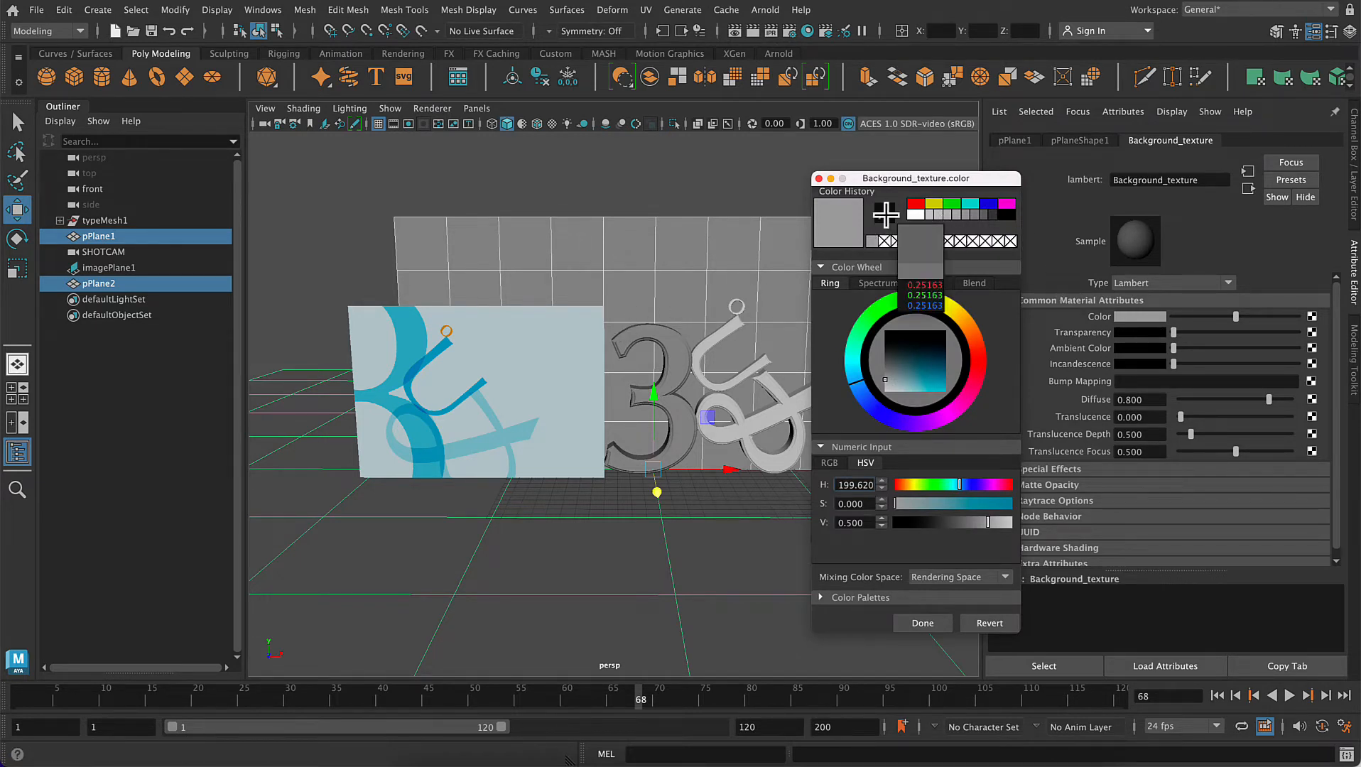
left_click(533, 331)
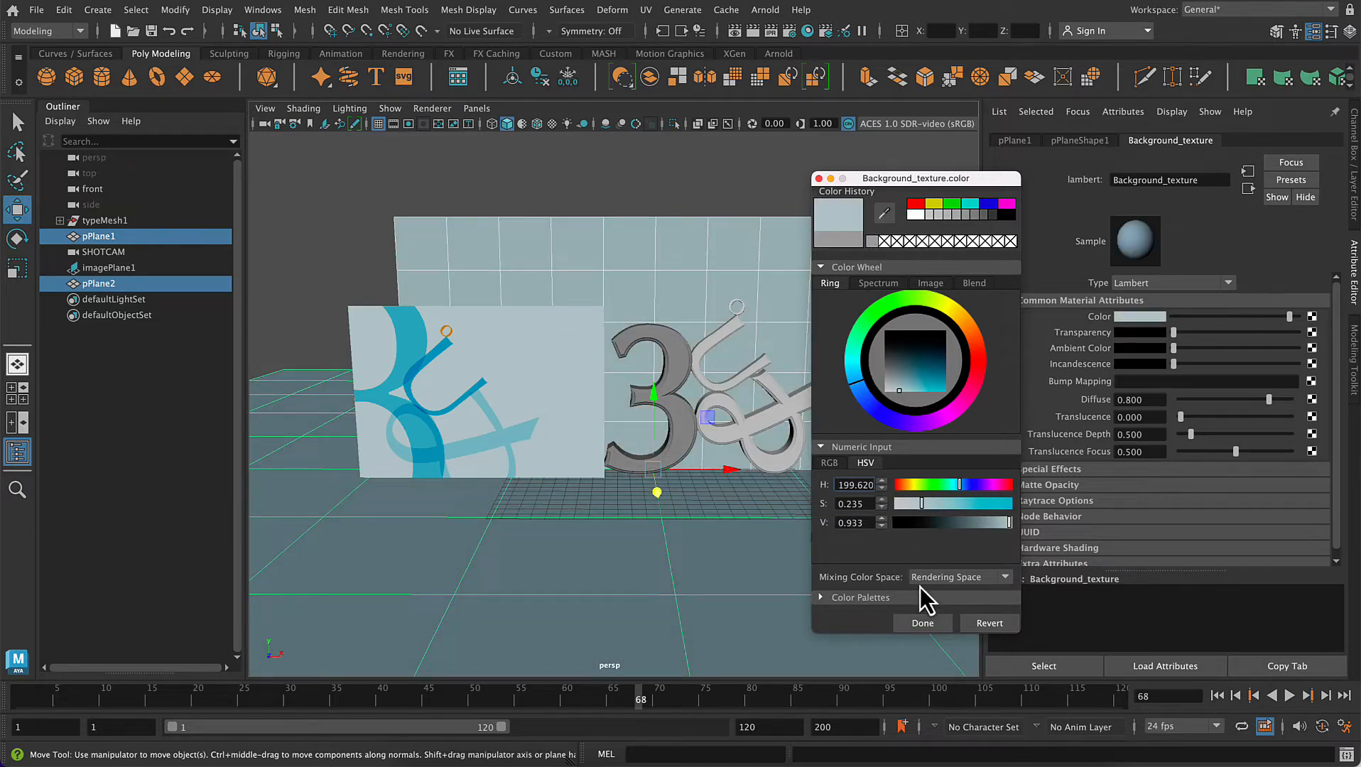
- Accept the background color and enlarge the upright background plane uniformly past the view's edges, stretching it slightly taller as well
left_click(921, 623)
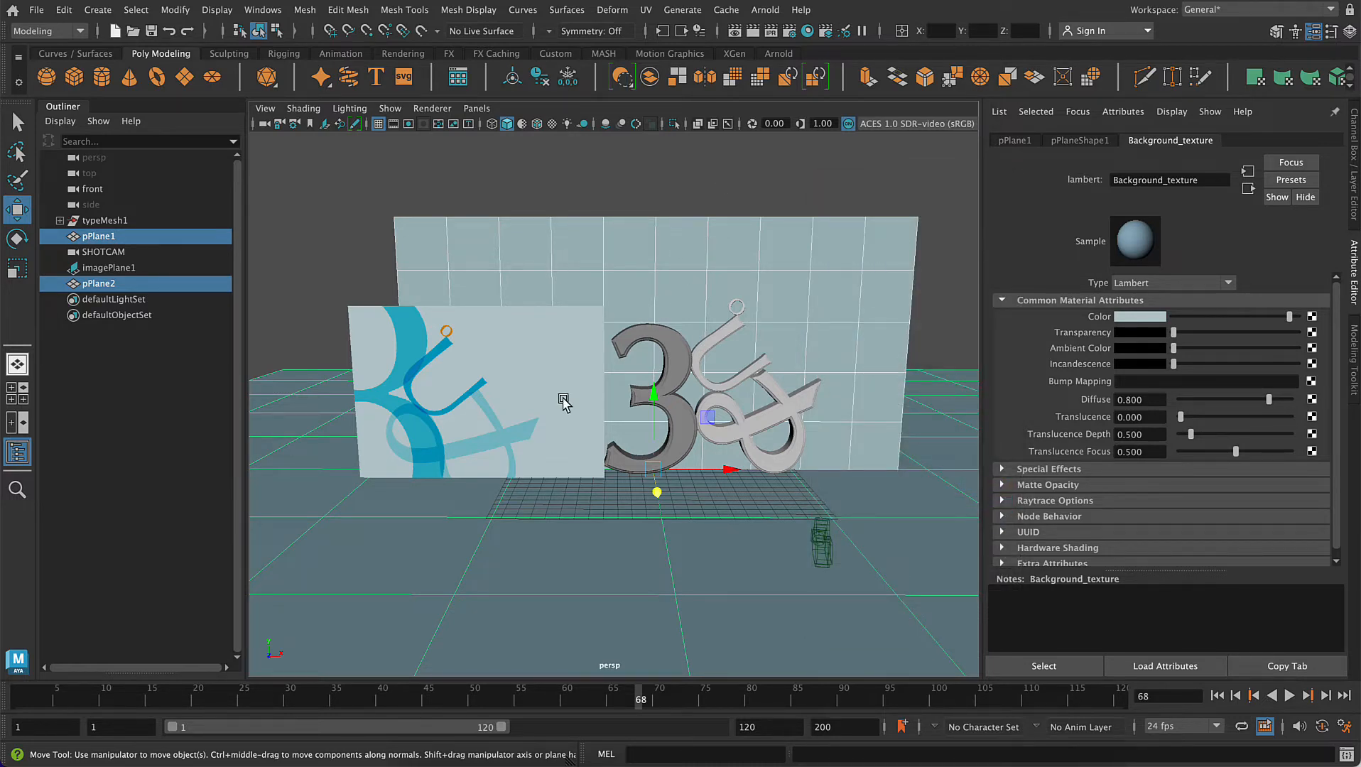
left_click(720, 342)
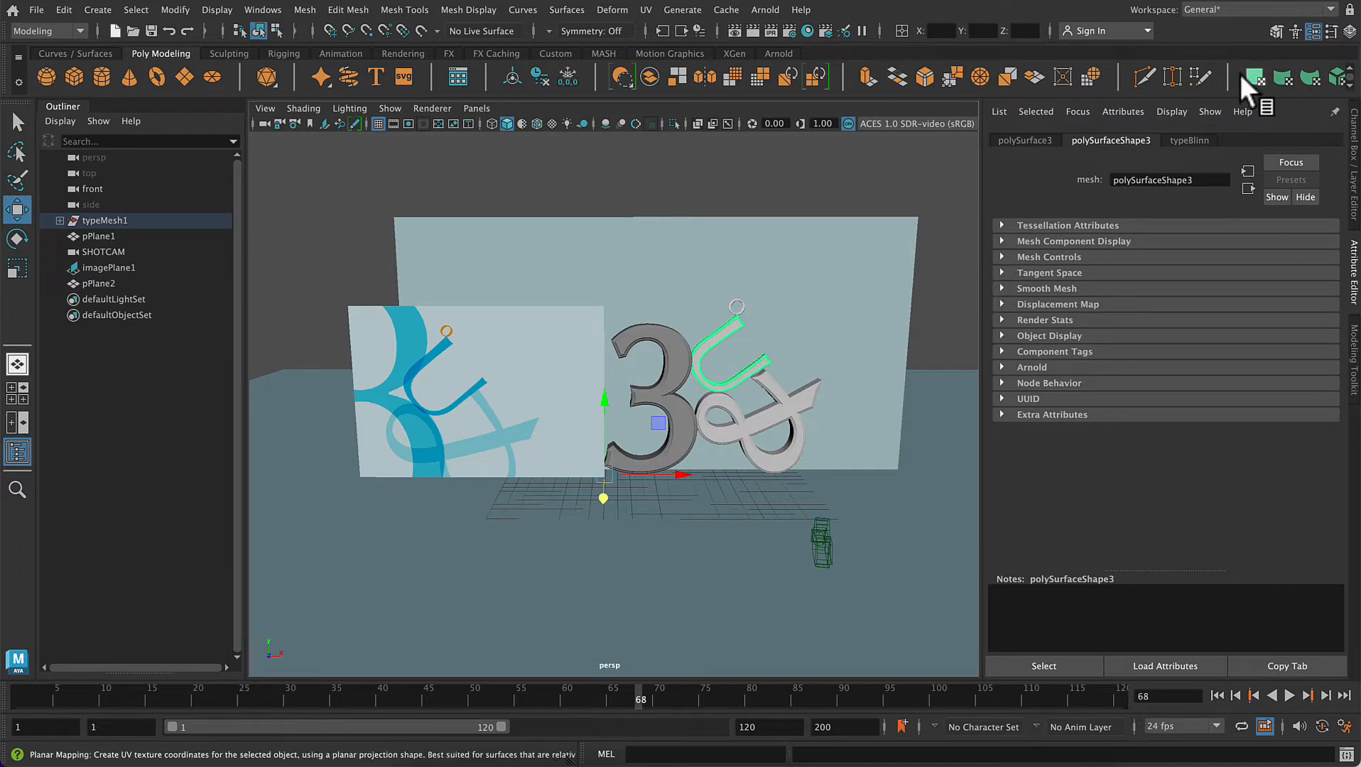
left_click(766, 292)
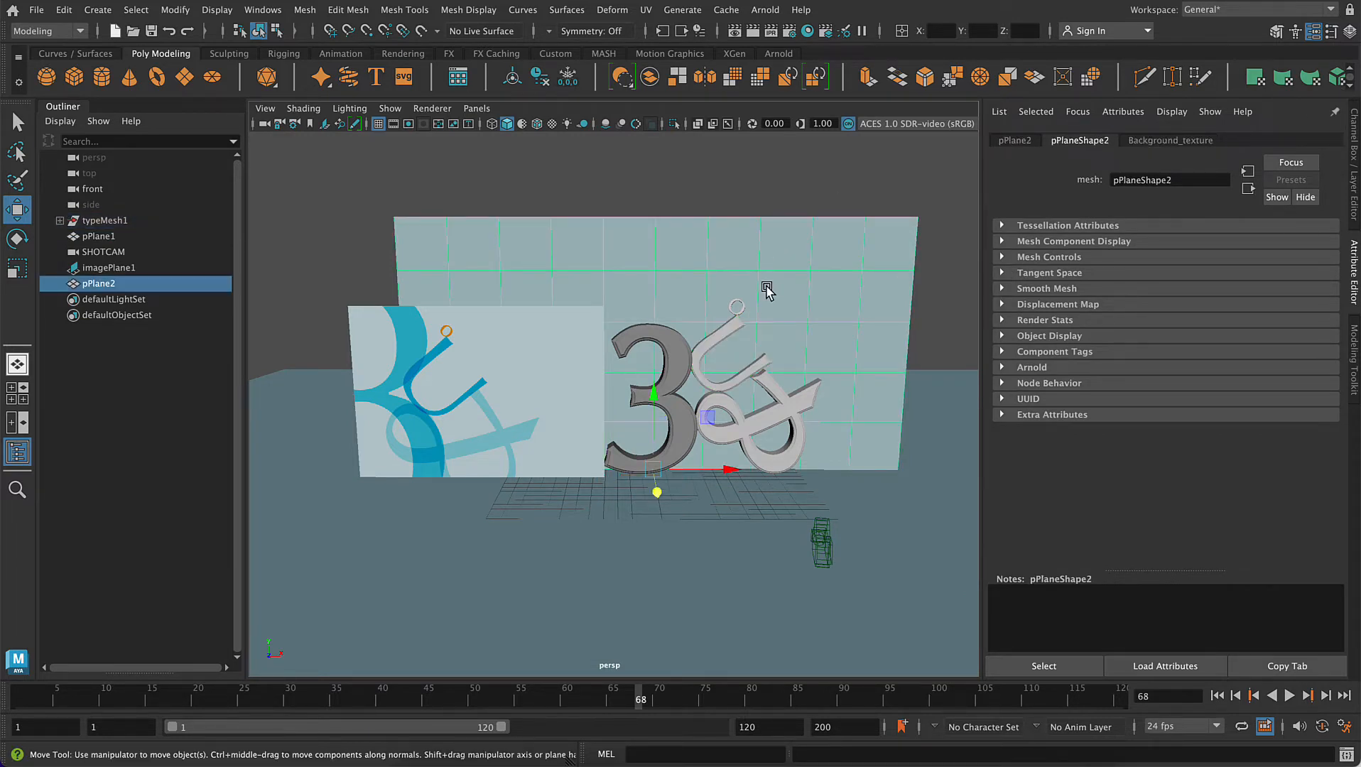
key("r")
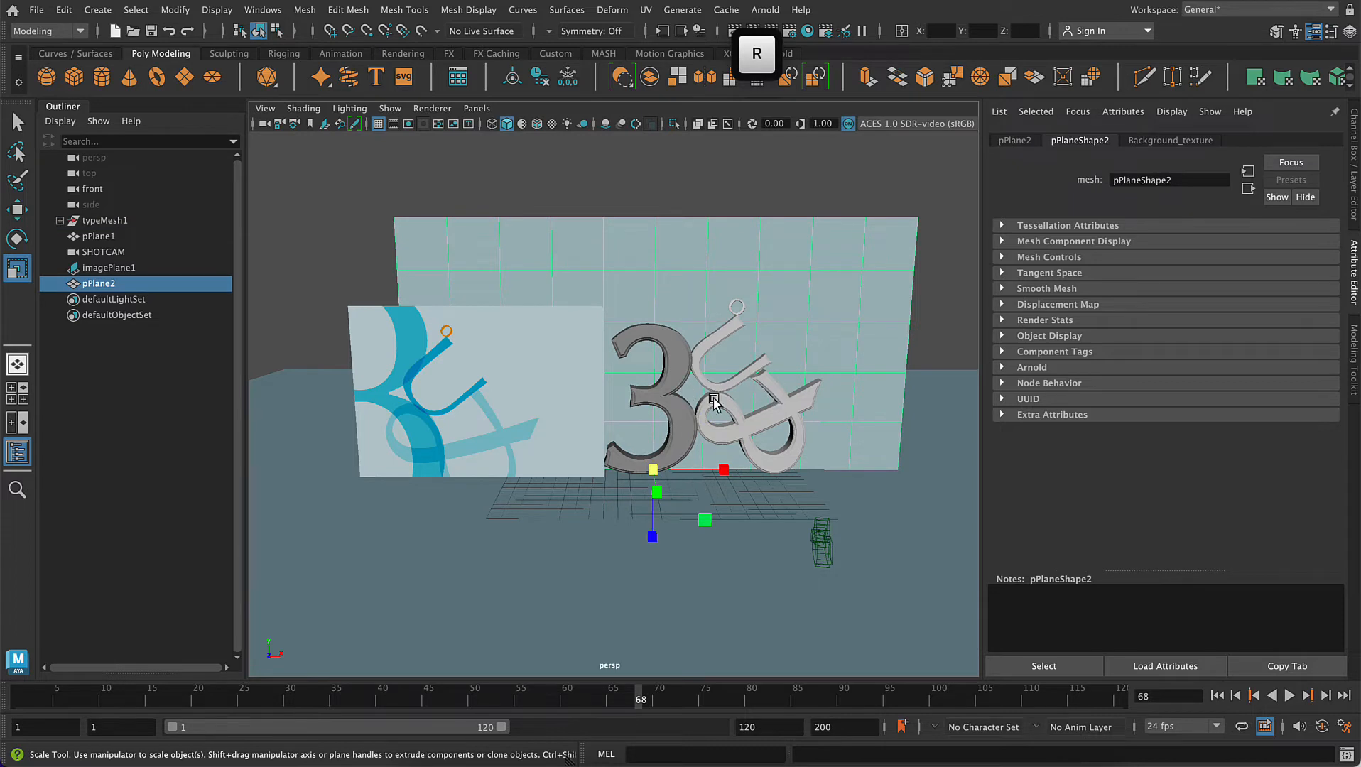
left_click_drag(646, 472, 924, 464)
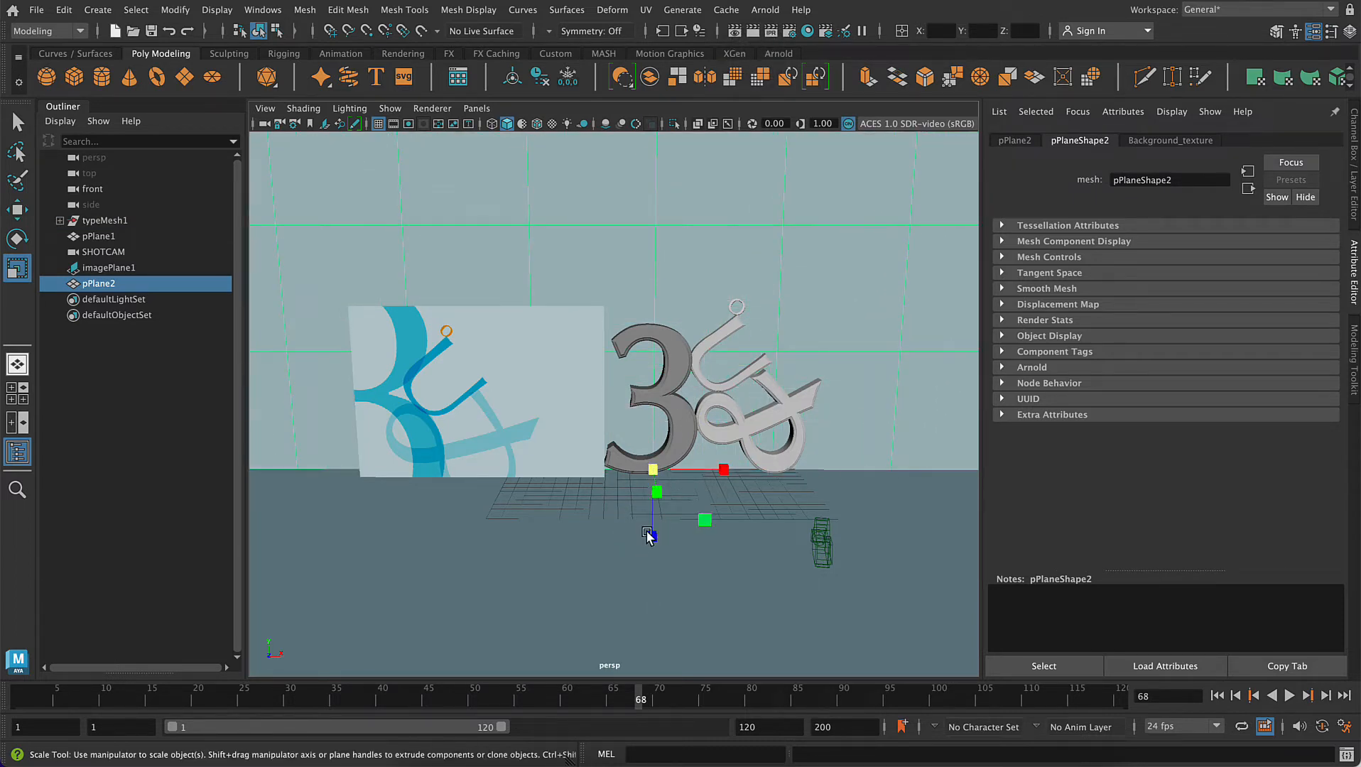
left_click_drag(649, 540, 650, 566)
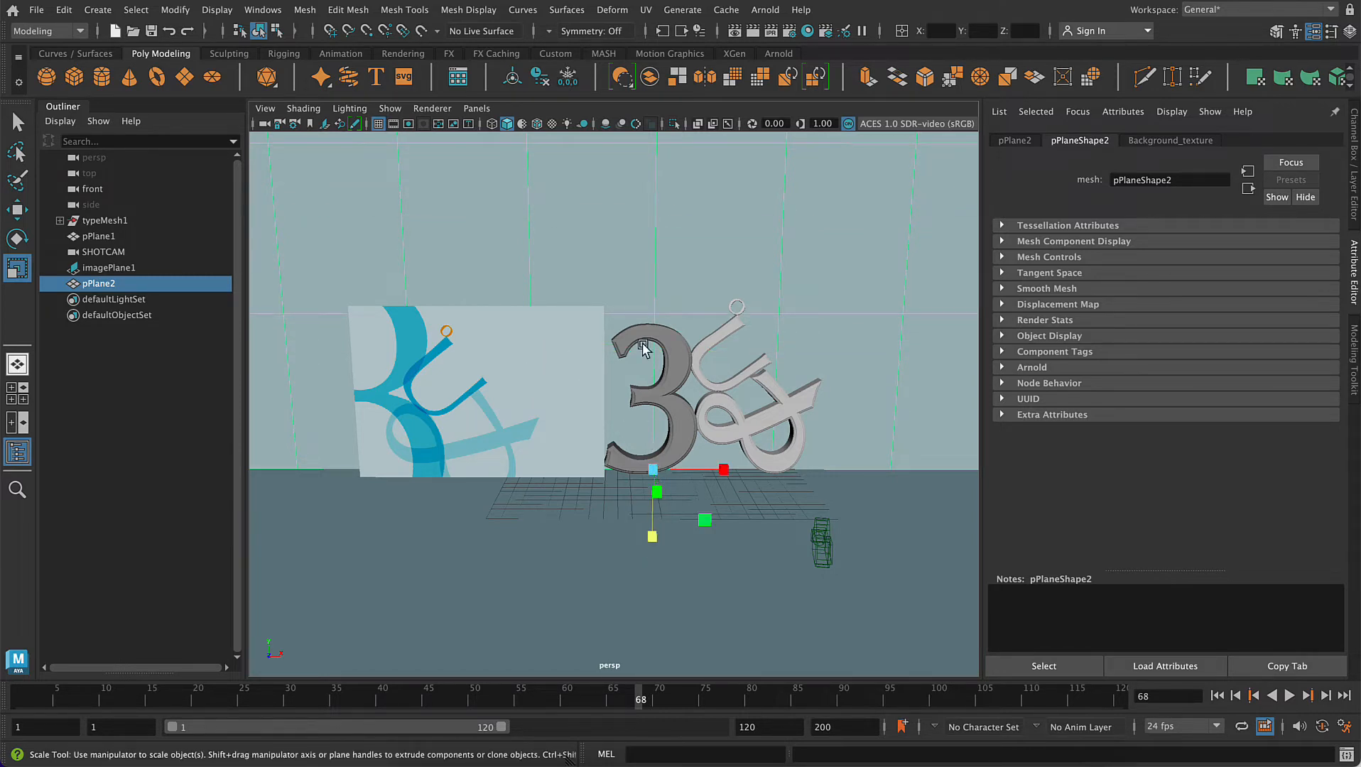
- Select the 3 and try to rename its Lambert material from _texture to 3_texture
left_click(674, 337)
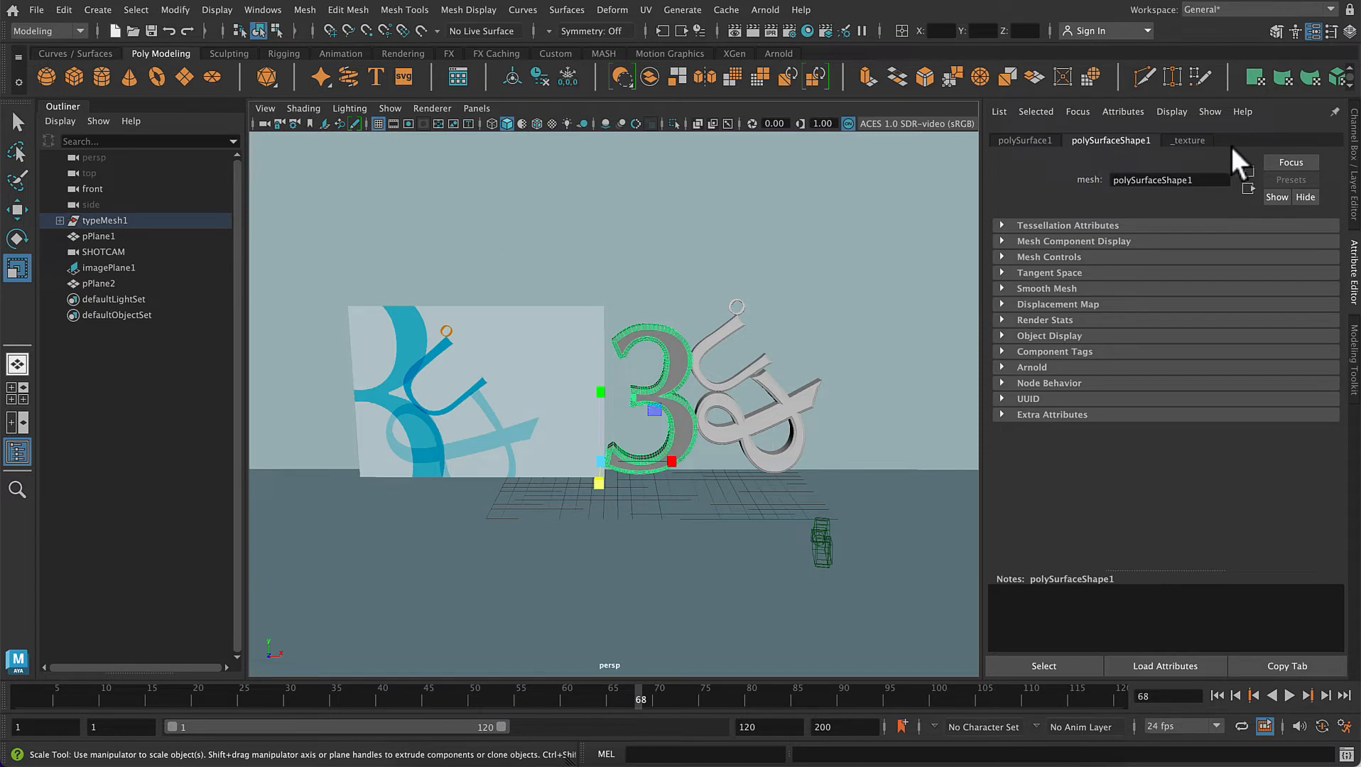
left_click(1199, 140)
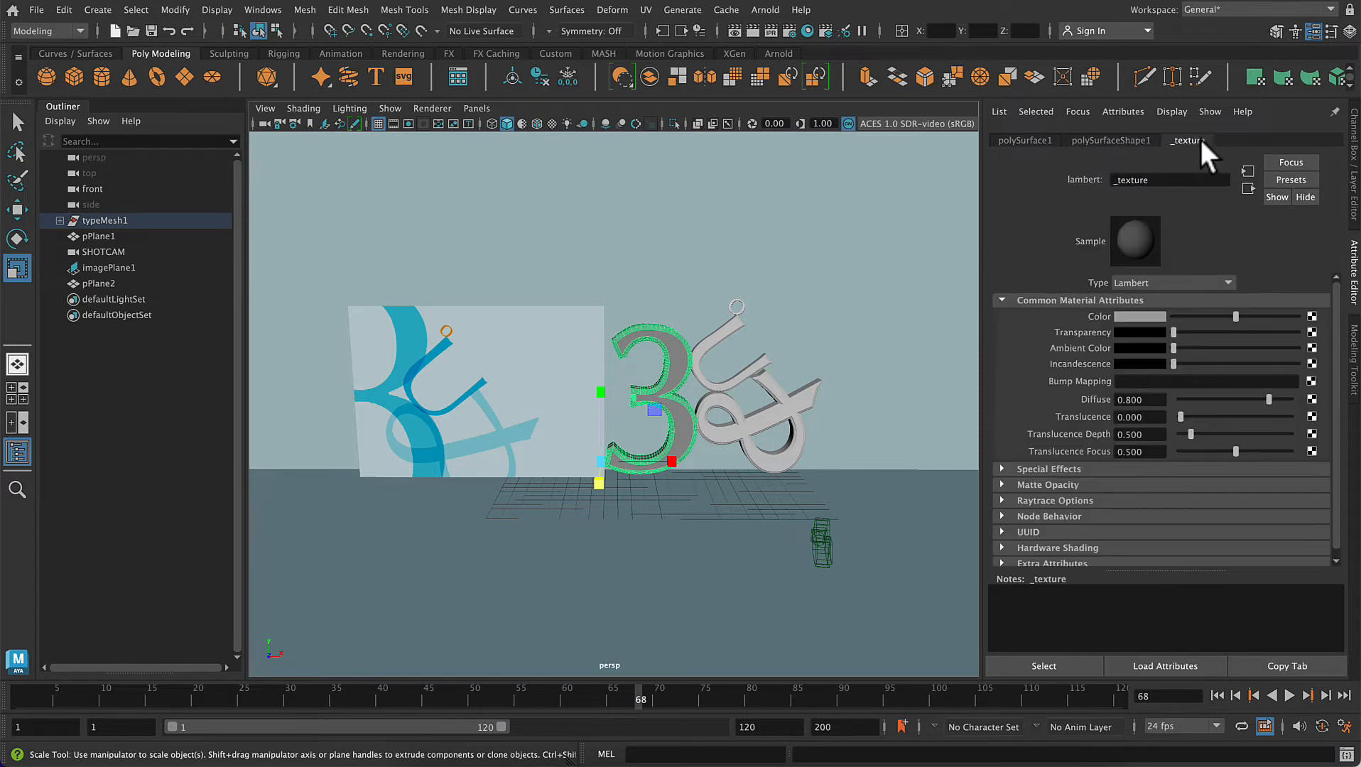
left_click(1113, 179)
type("3")
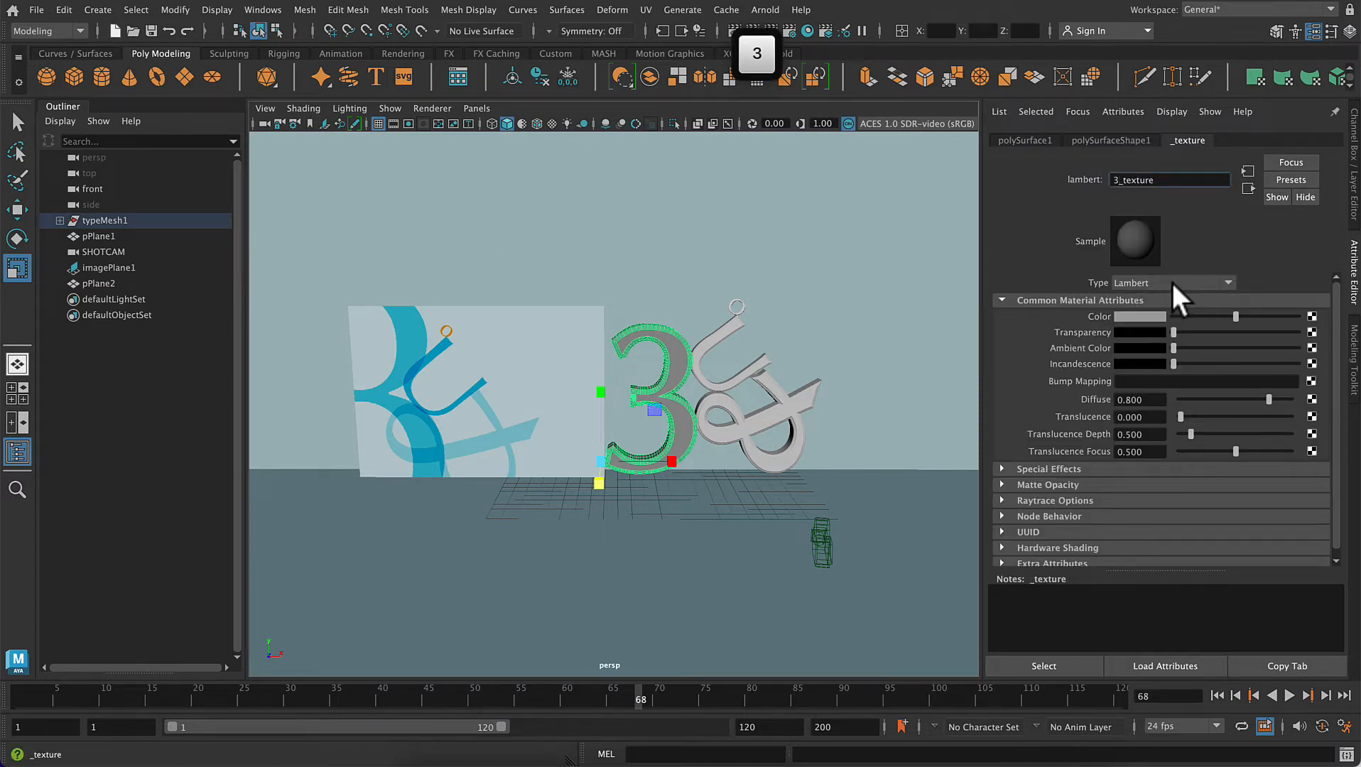
key("Return")
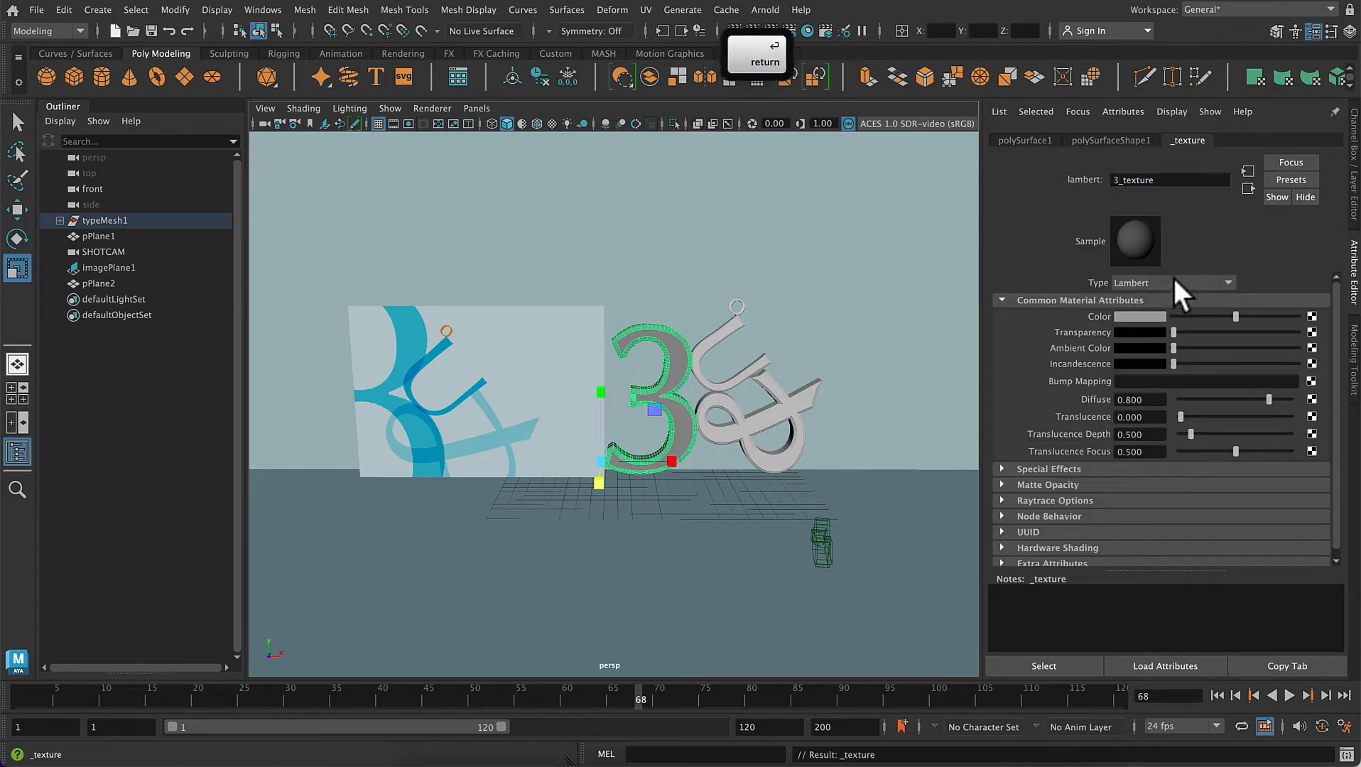
- Color the 3's material with the strong blue sampled from the large curved shape in the reference image
left_click(1129, 316)
left_click(1118, 316)
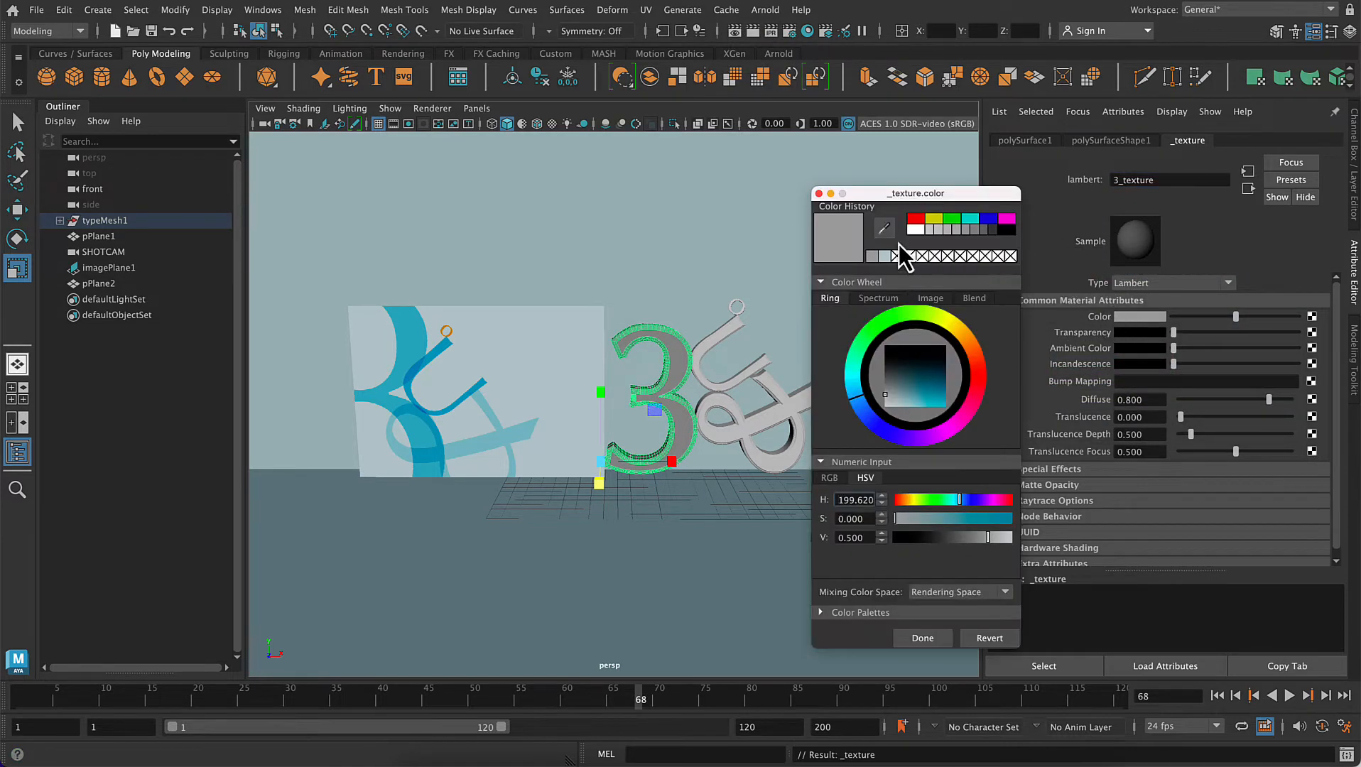
left_click(882, 228)
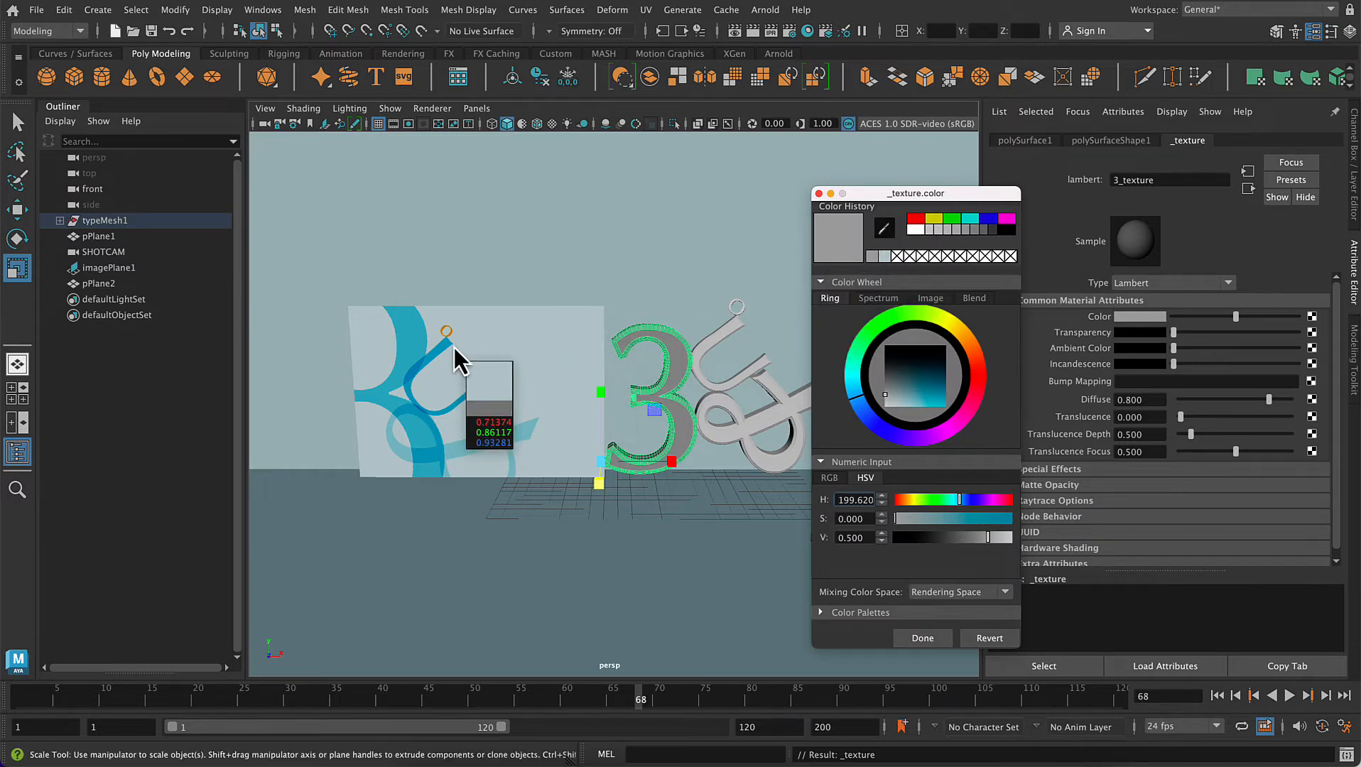
left_click(414, 355)
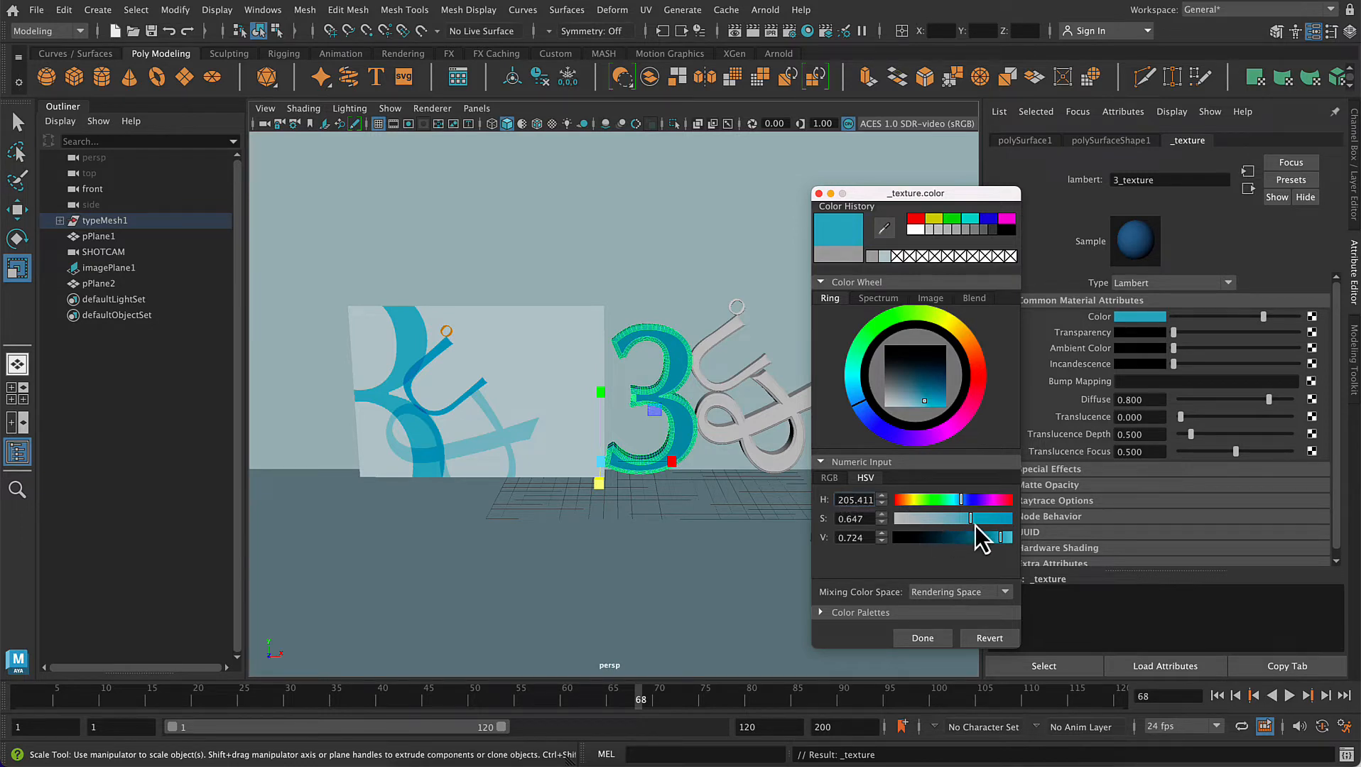
left_click(920, 641)
left_click(853, 550)
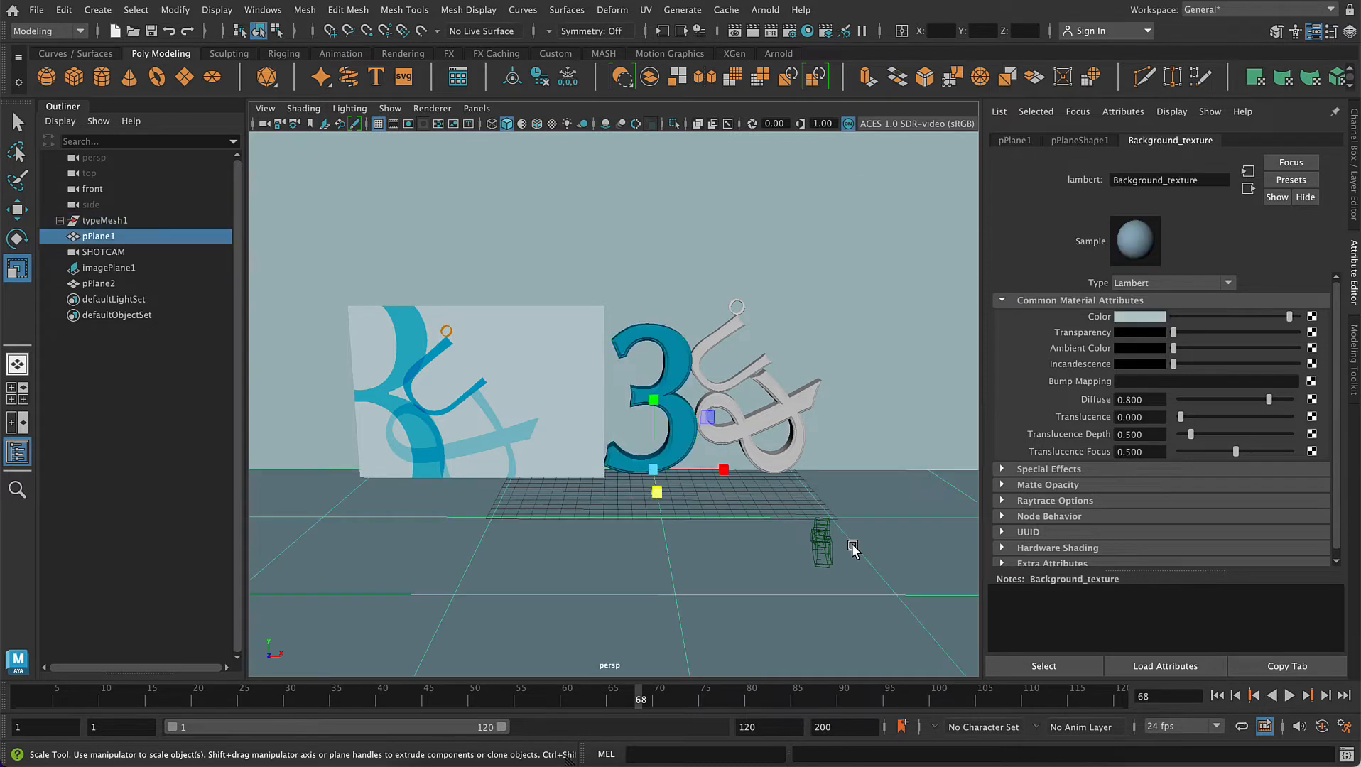
- Assign a new Lambert material to the ampersand-shaped letter and name it And_texture
left_click(733, 326)
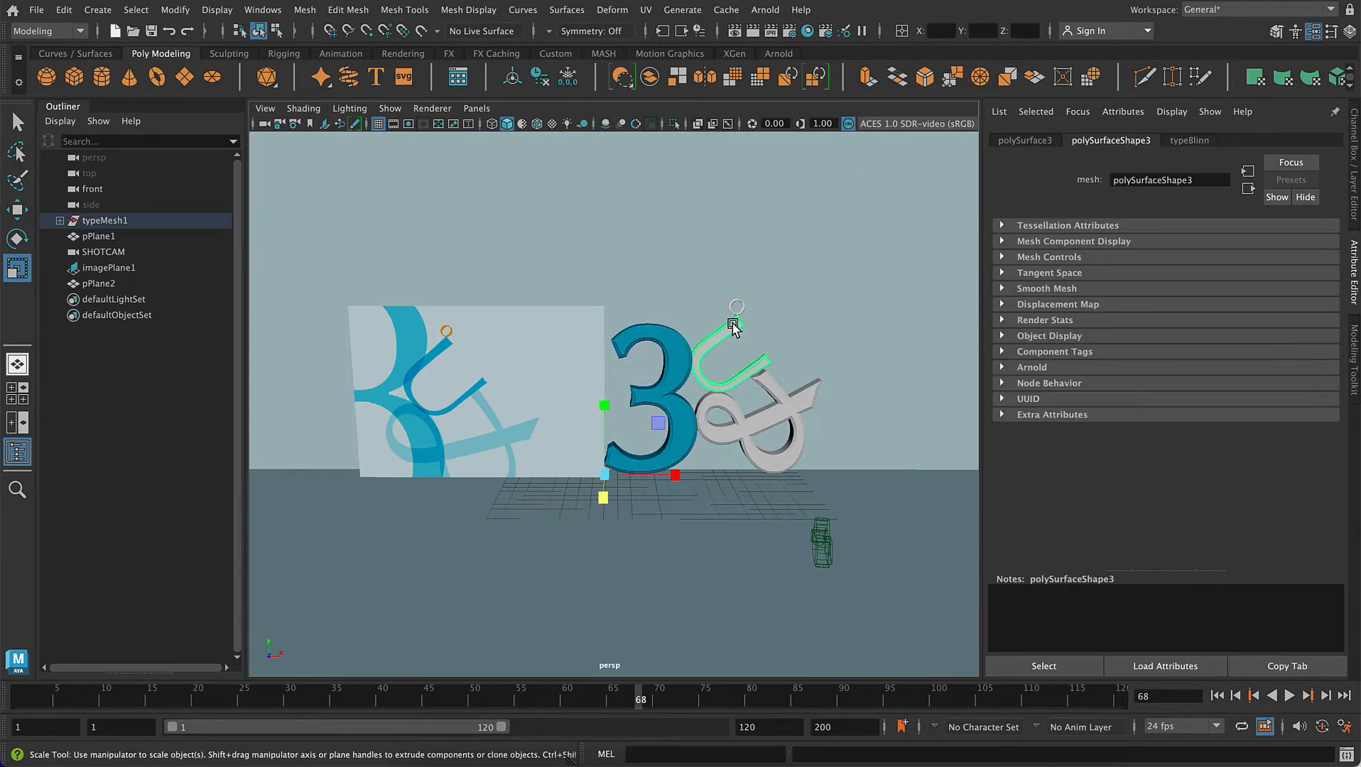
left_click(788, 415)
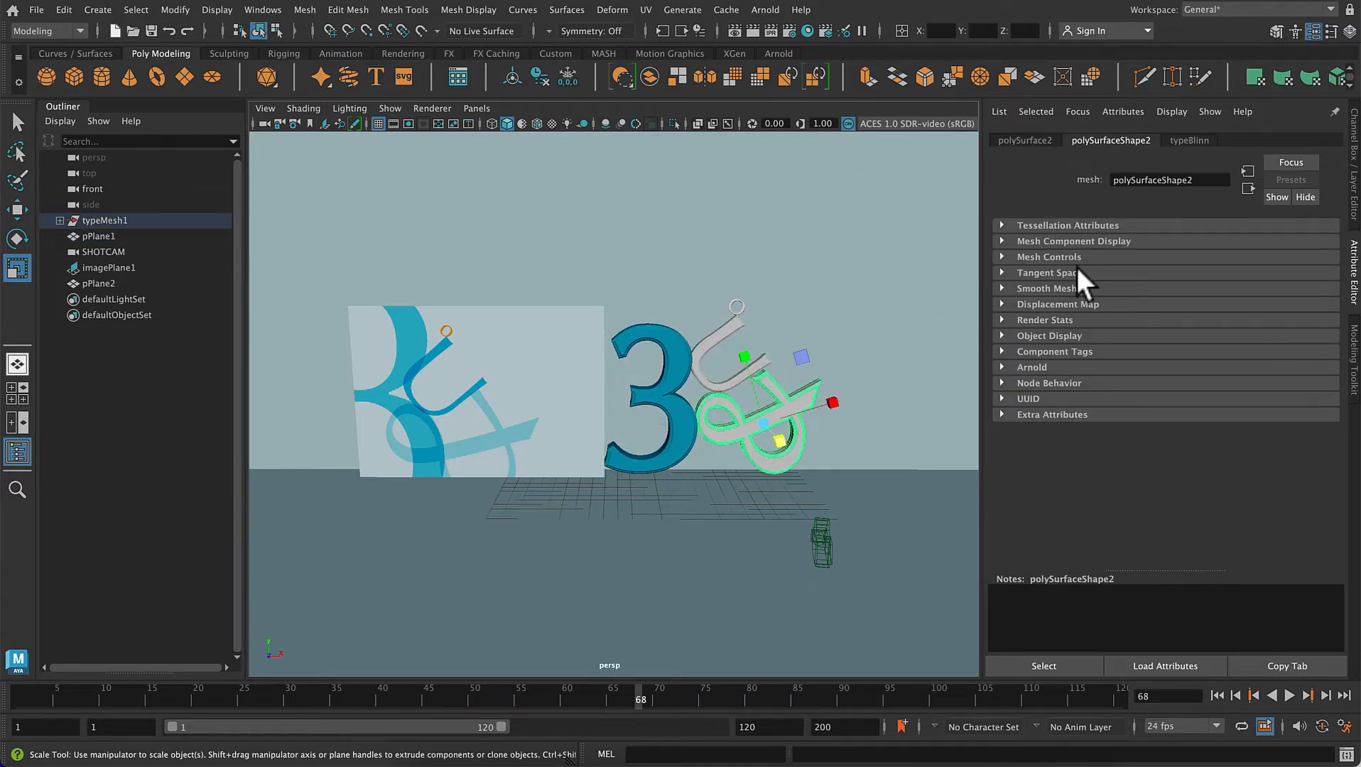
right_click(750, 175)
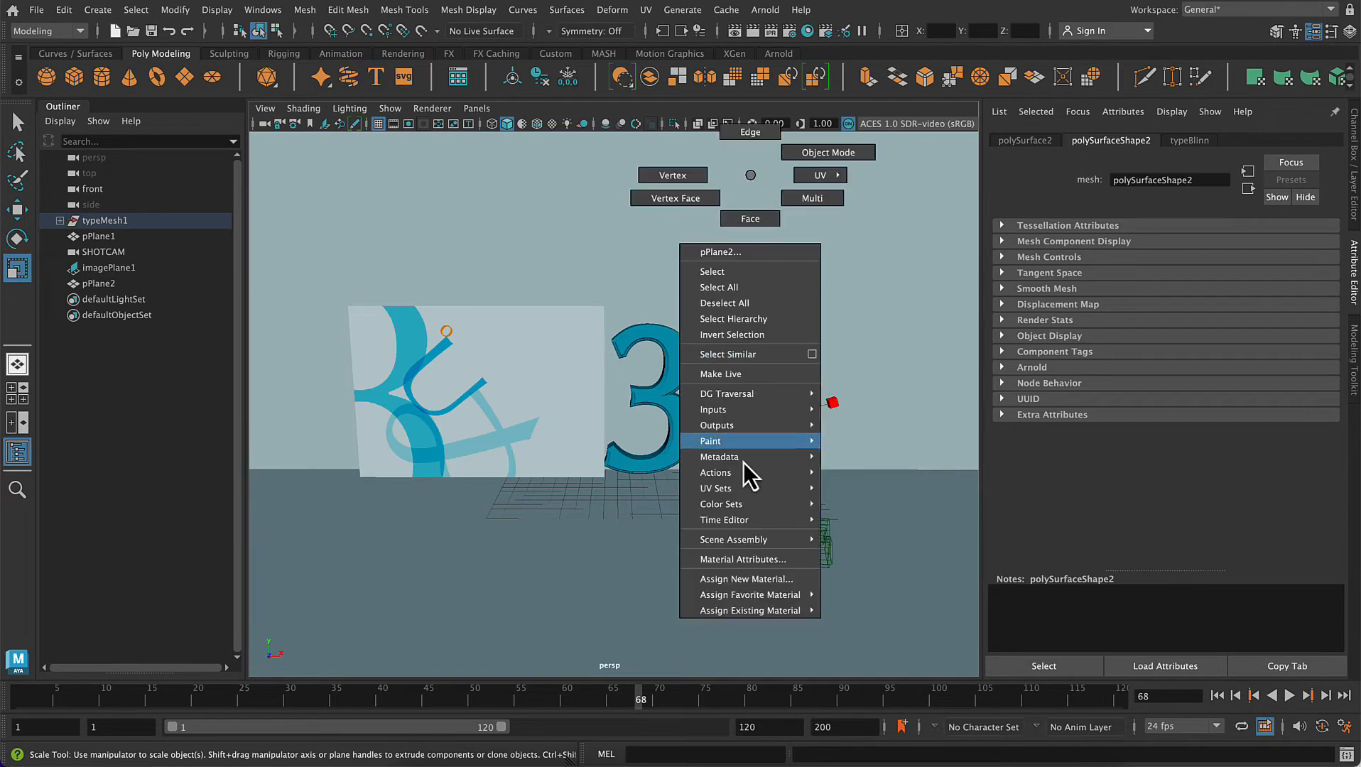
mouse_move(740, 543)
left_click(745, 580)
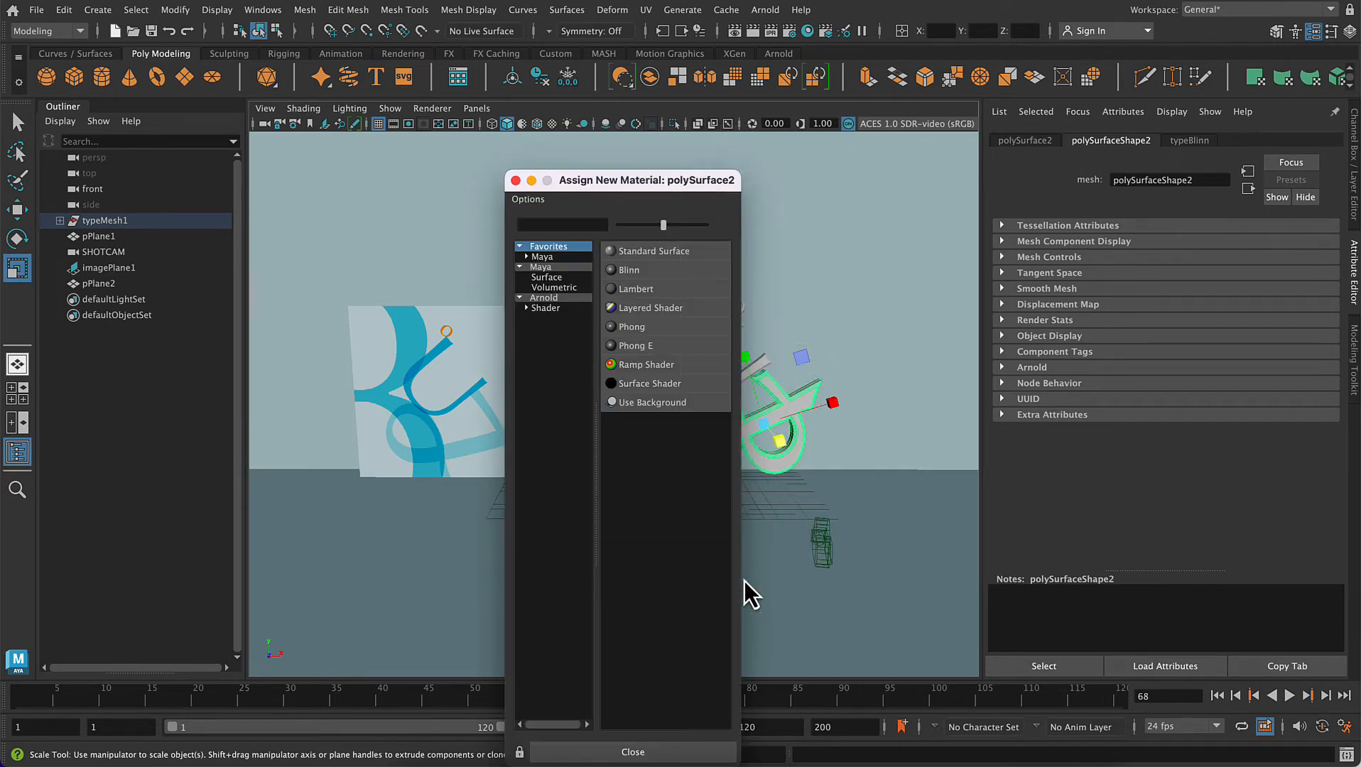
left_click(618, 287)
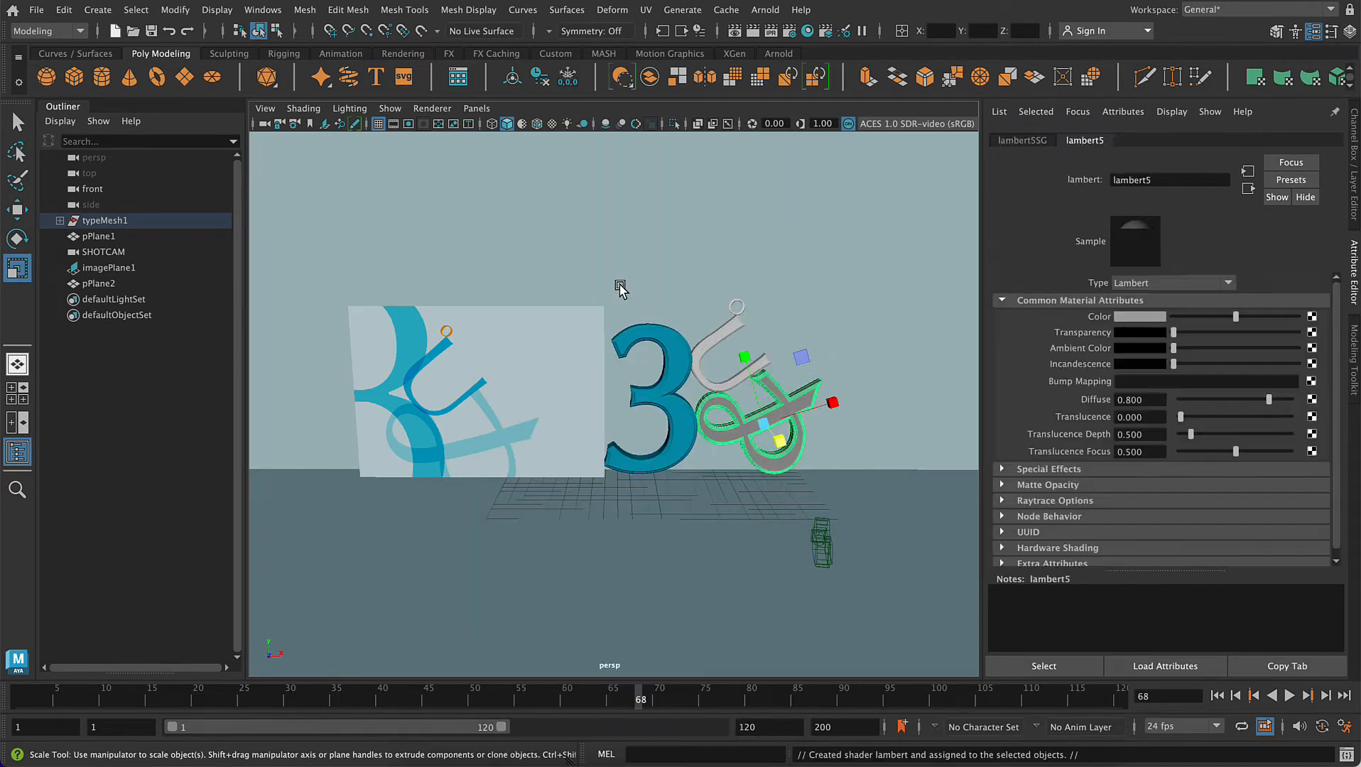
left_click(1168, 182)
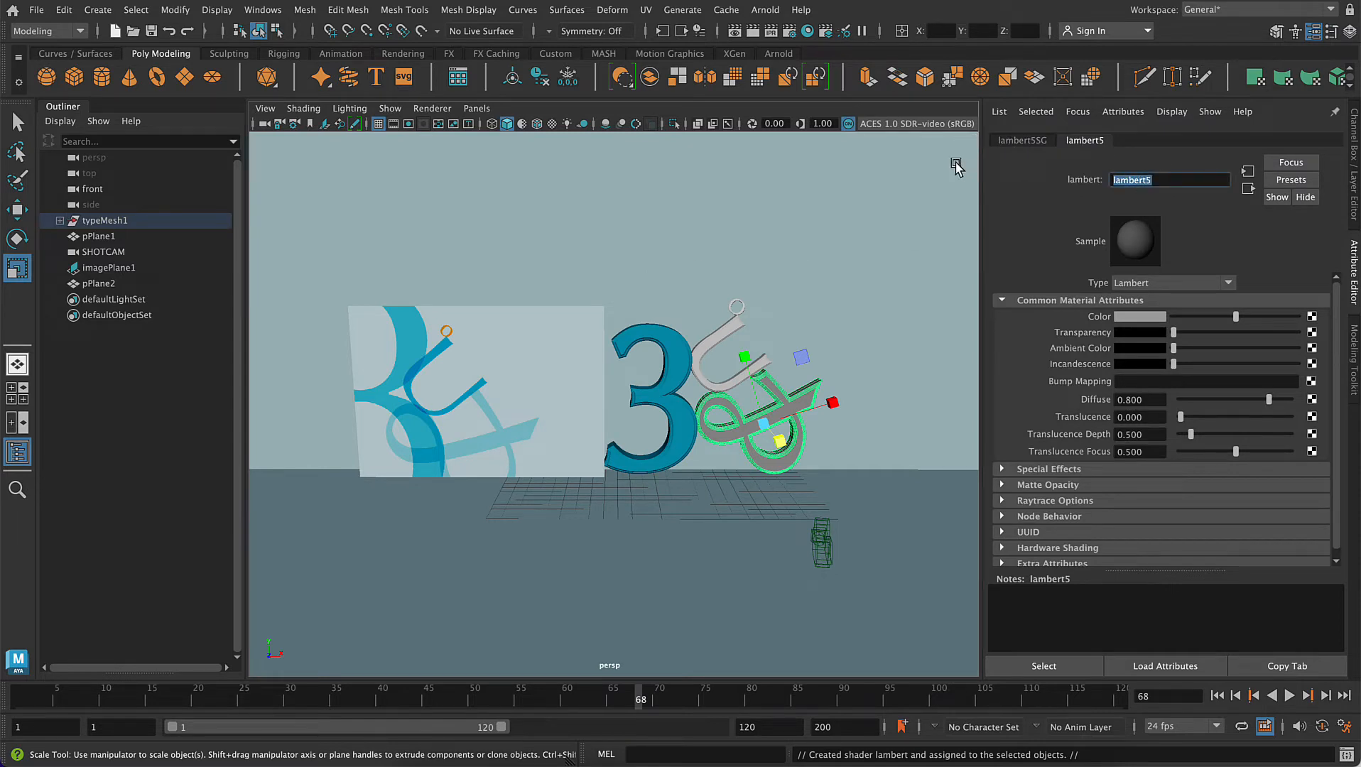
type("And_")
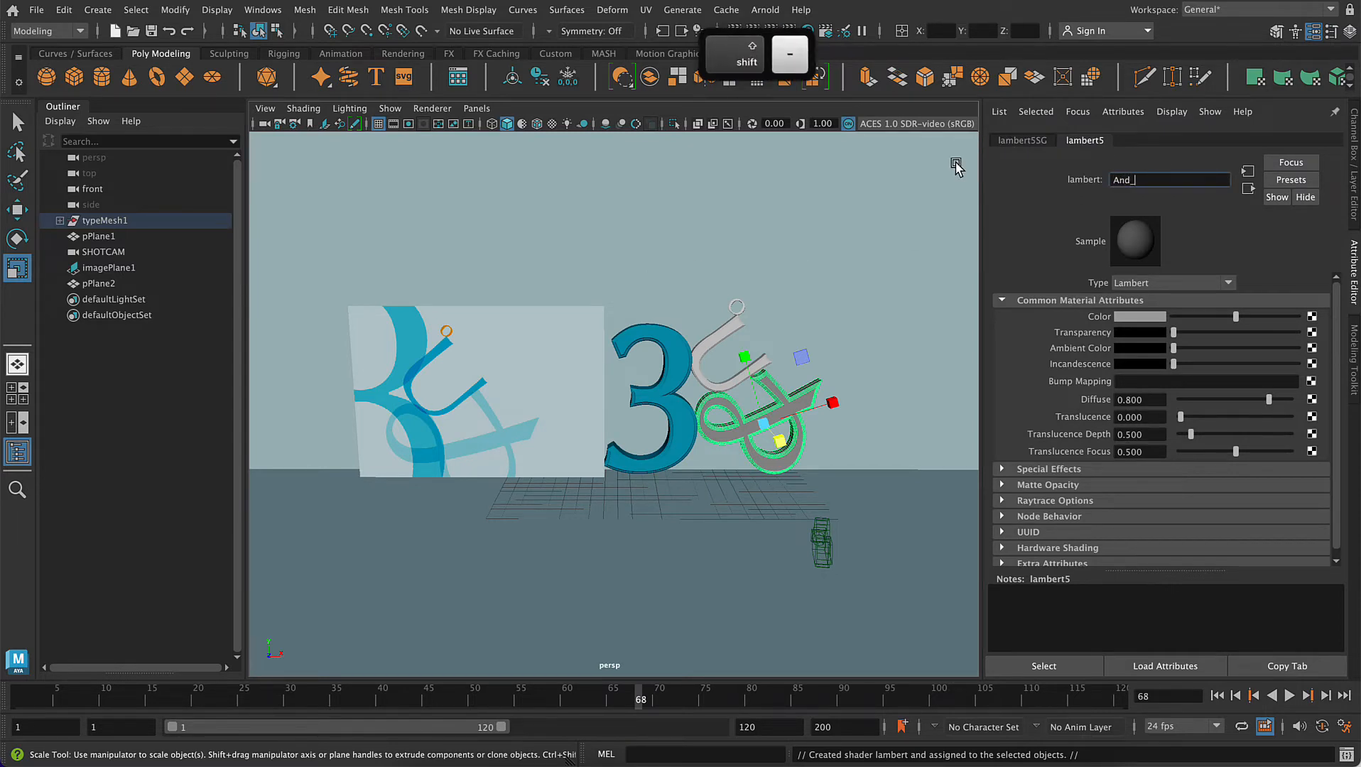
type("texture")
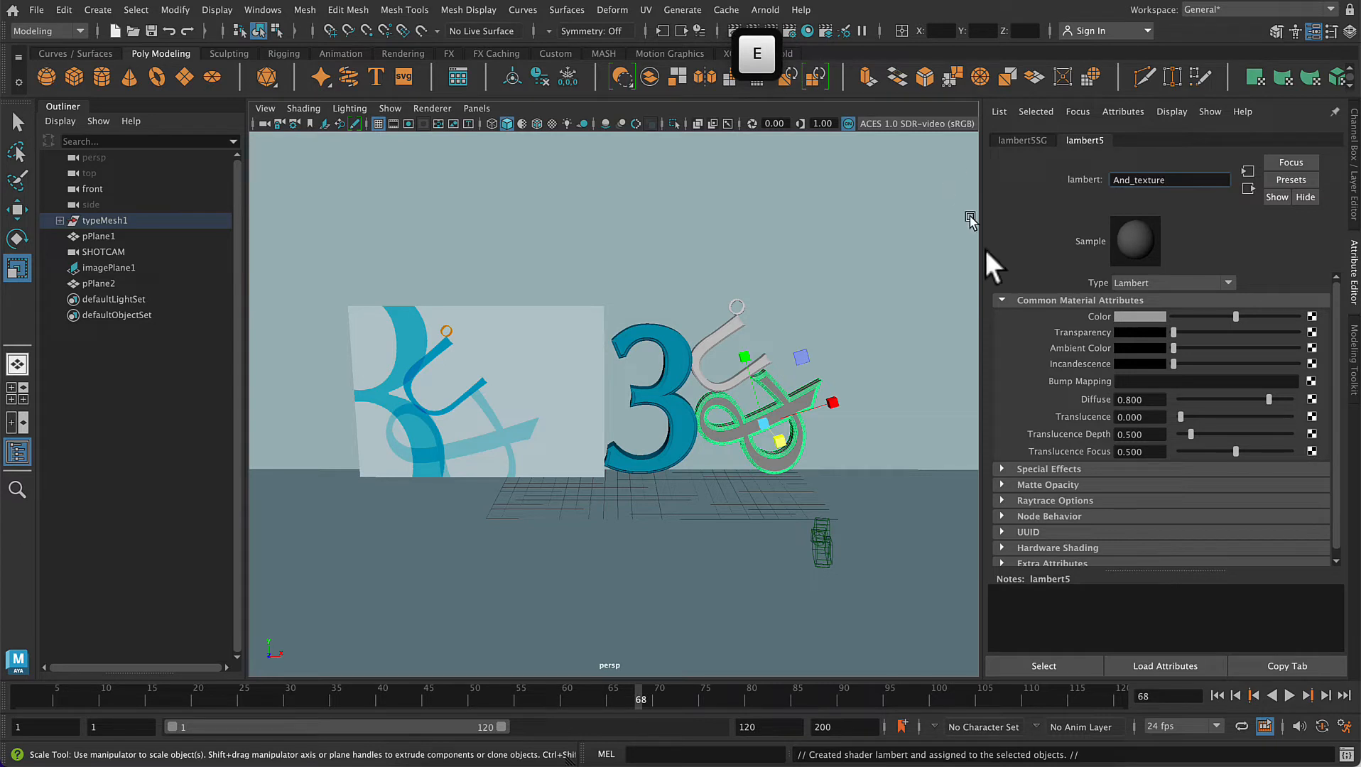
- Color And_texture with the lighter blue sampled from the reference image's ampersand and set its hue to 205.284
left_click(1125, 319)
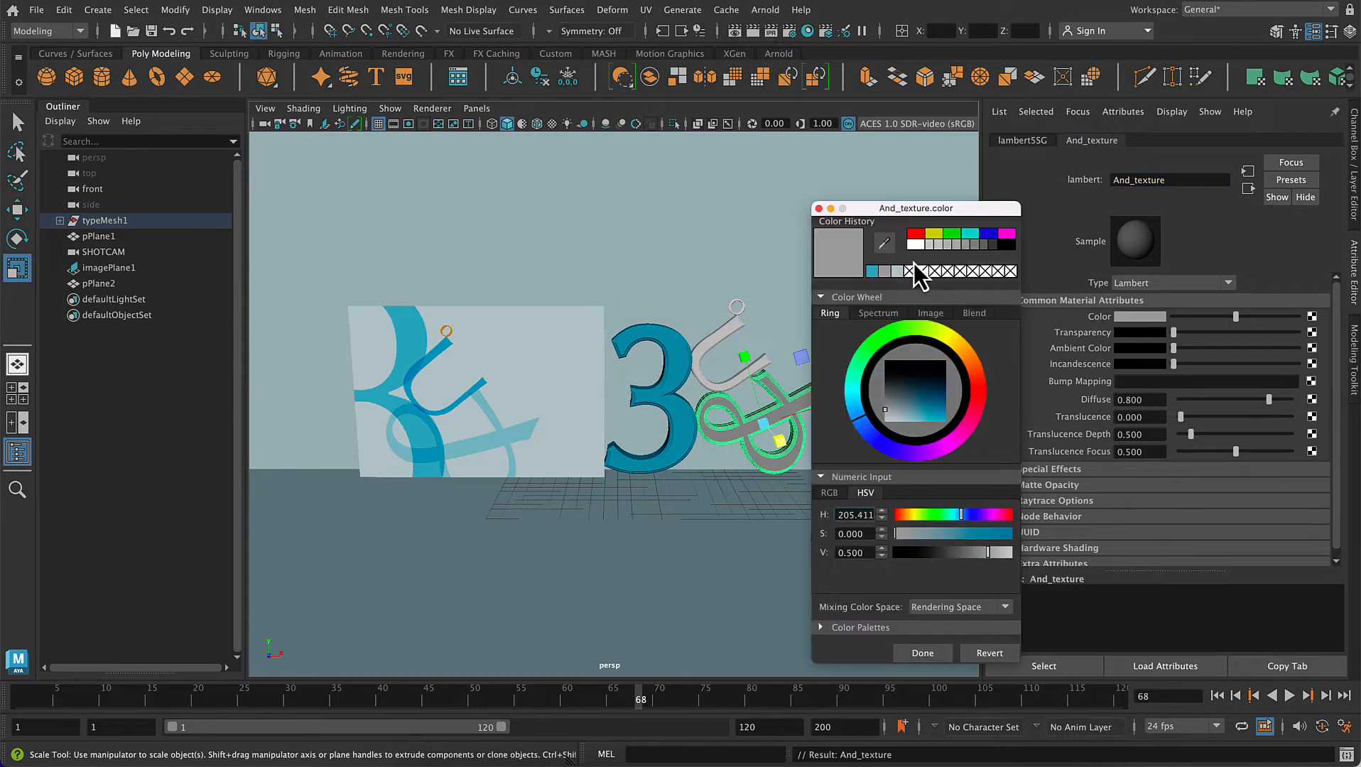
left_click(883, 243)
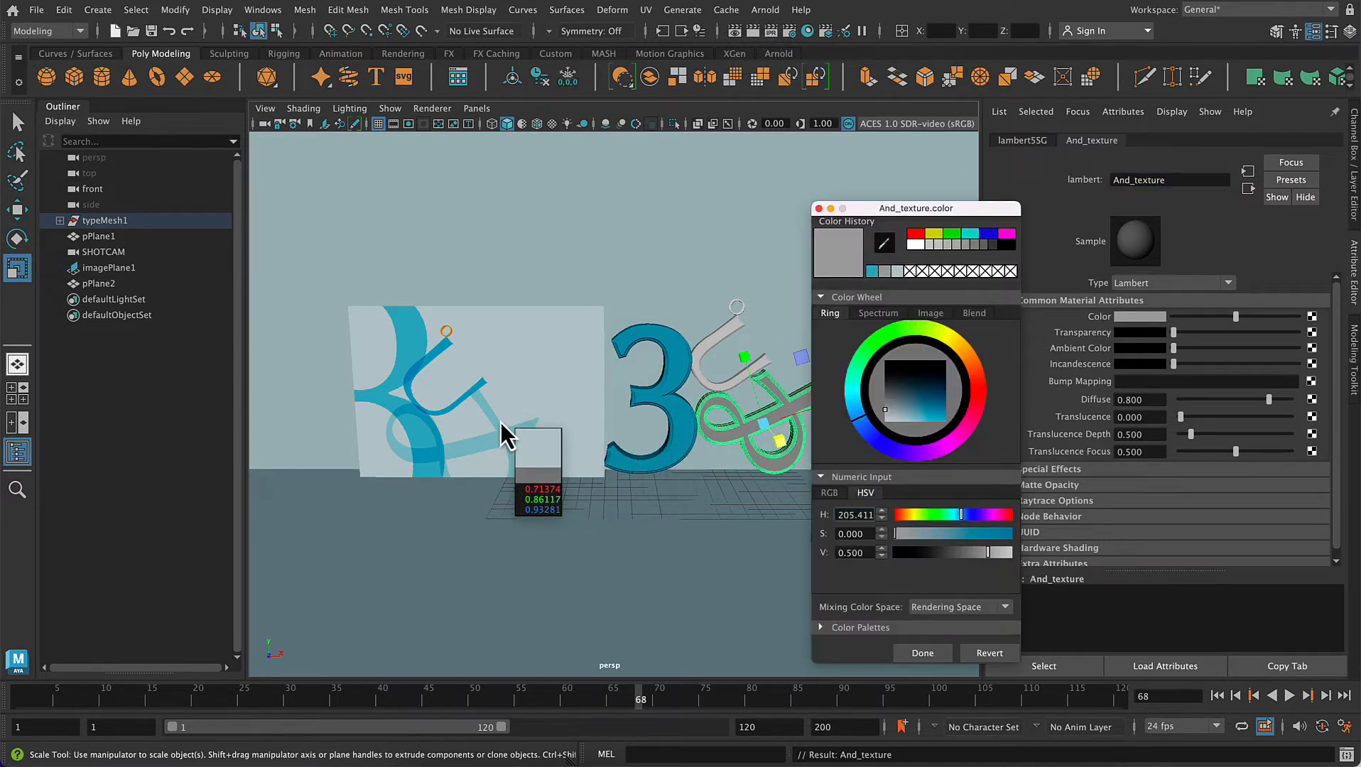
left_click(501, 441)
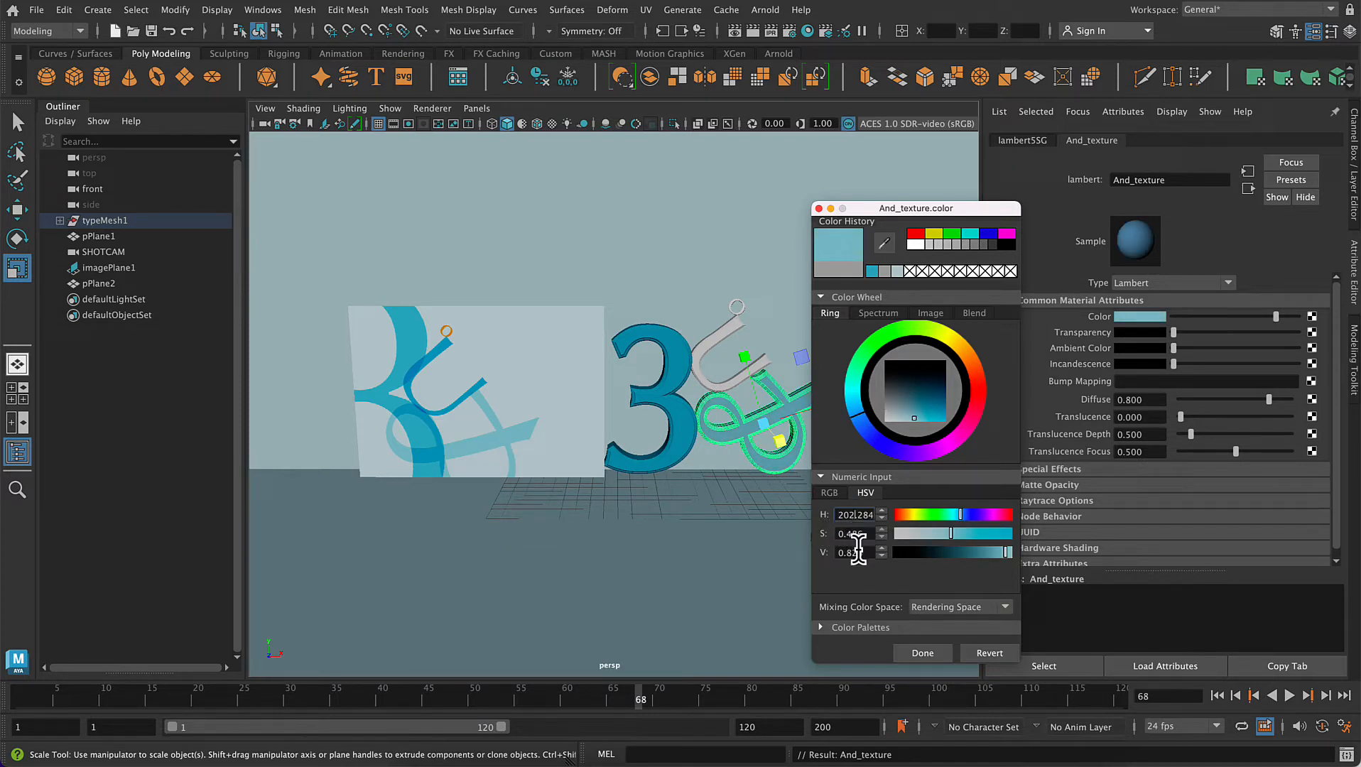
key("BackSpace")
type("5")
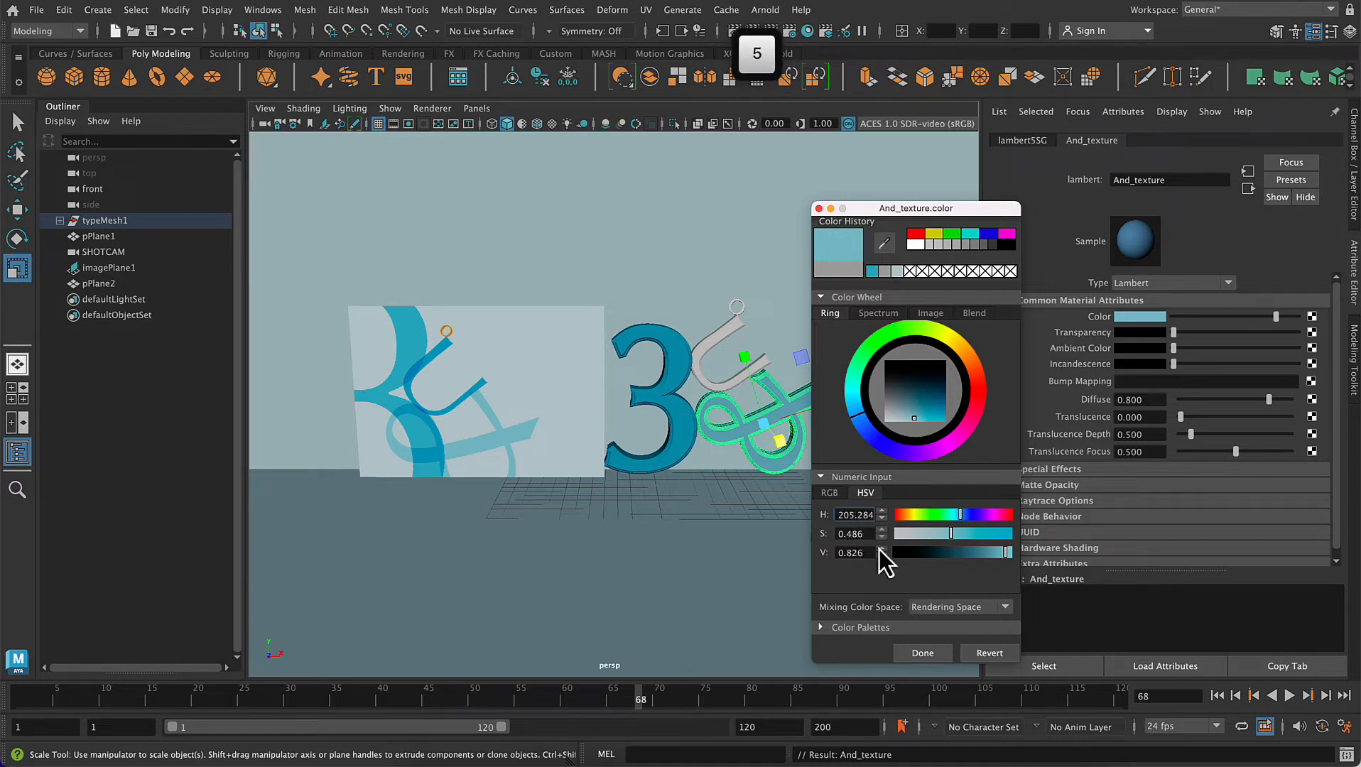
left_click(870, 537)
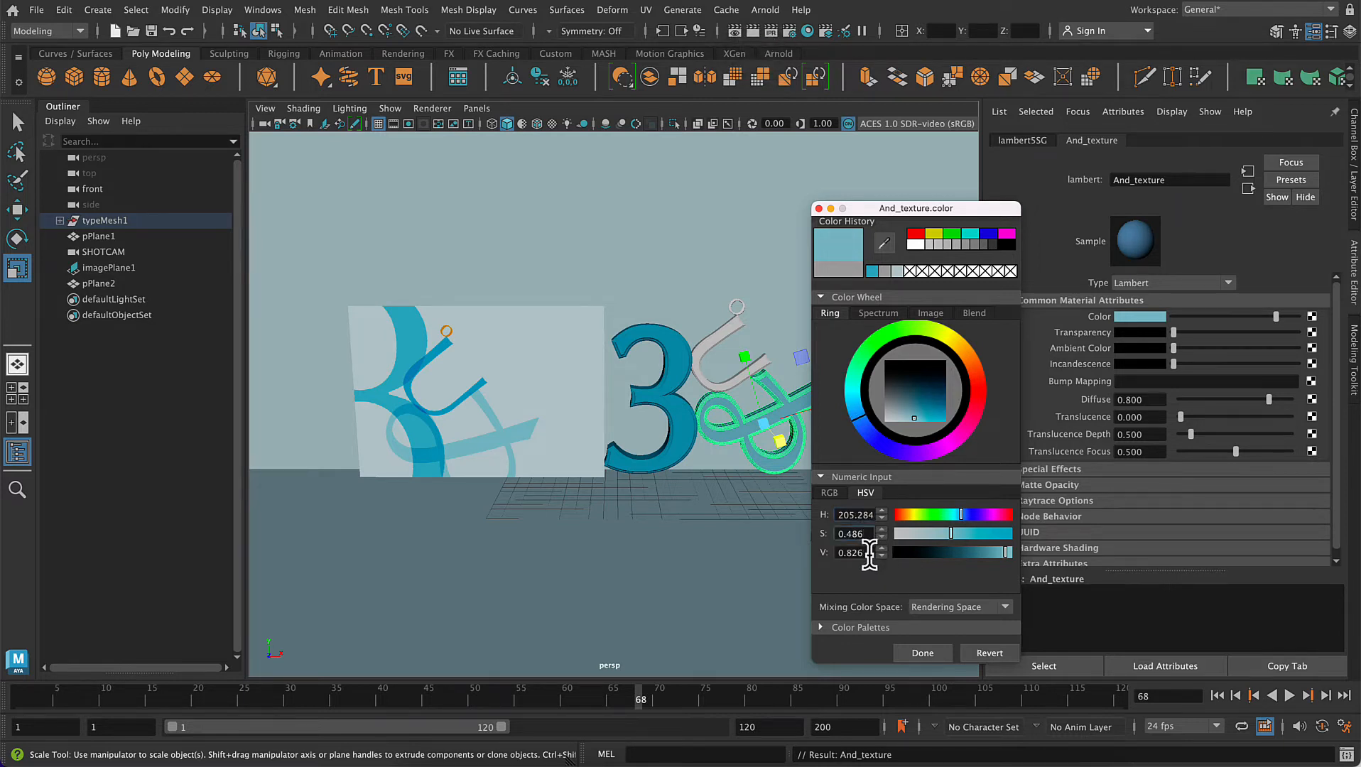
left_click(935, 651)
left_click(882, 517)
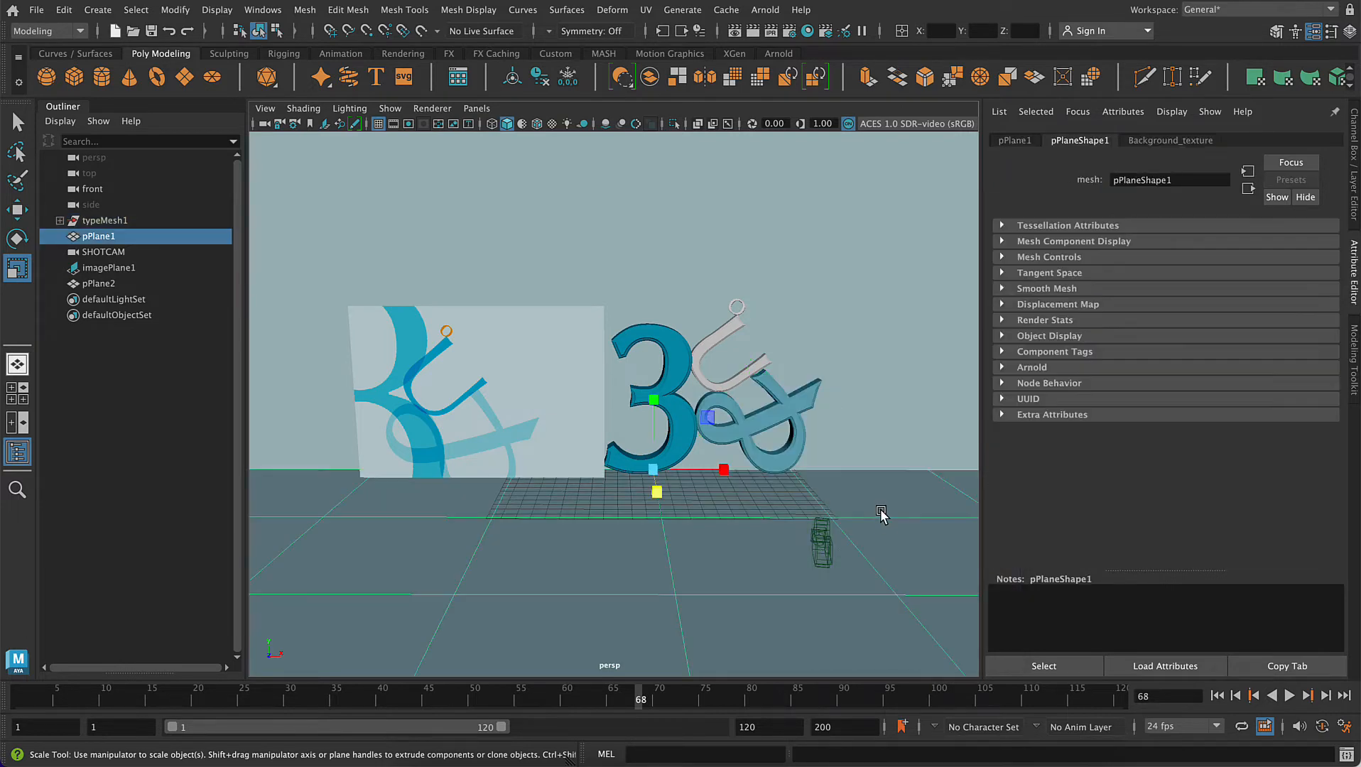
- Assign a new Lambert material to the U and name it U_texture
left_click(707, 343)
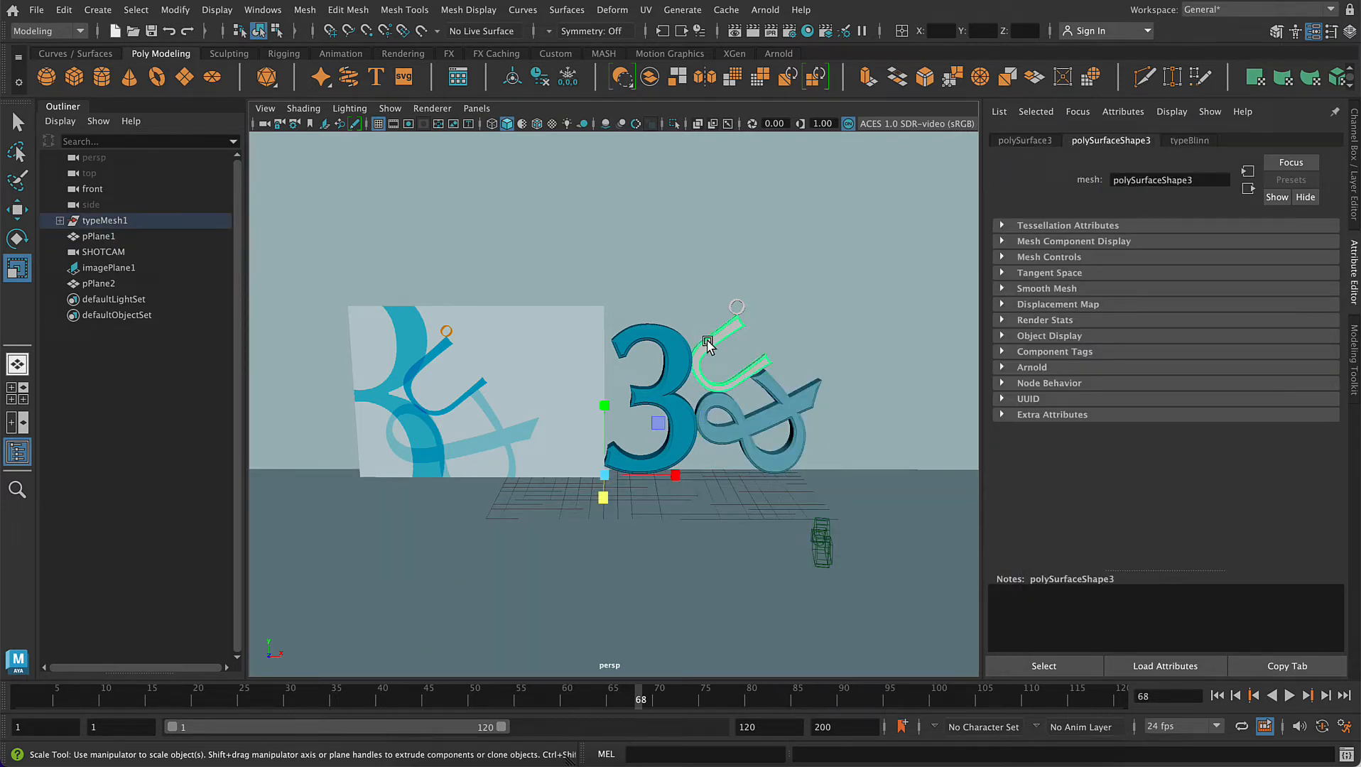
right_click(769, 179)
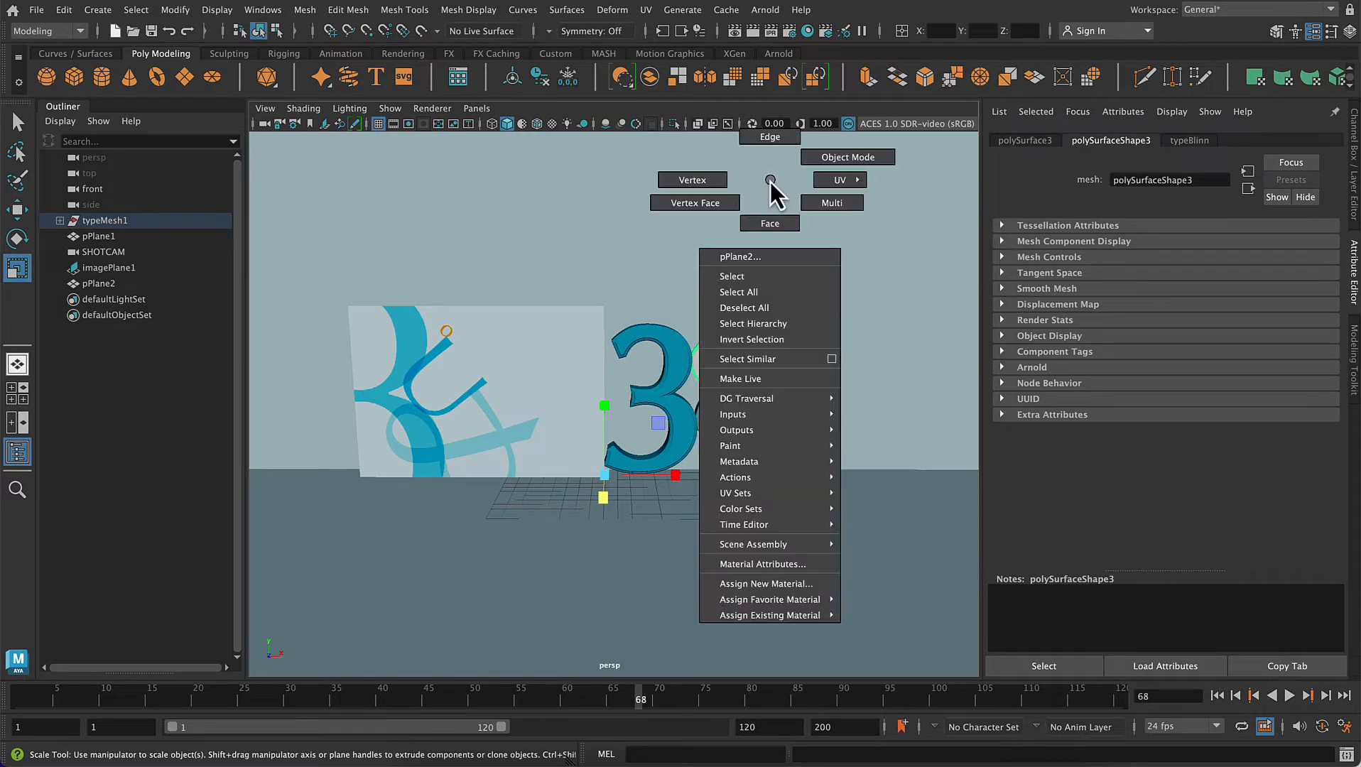
left_click(796, 584)
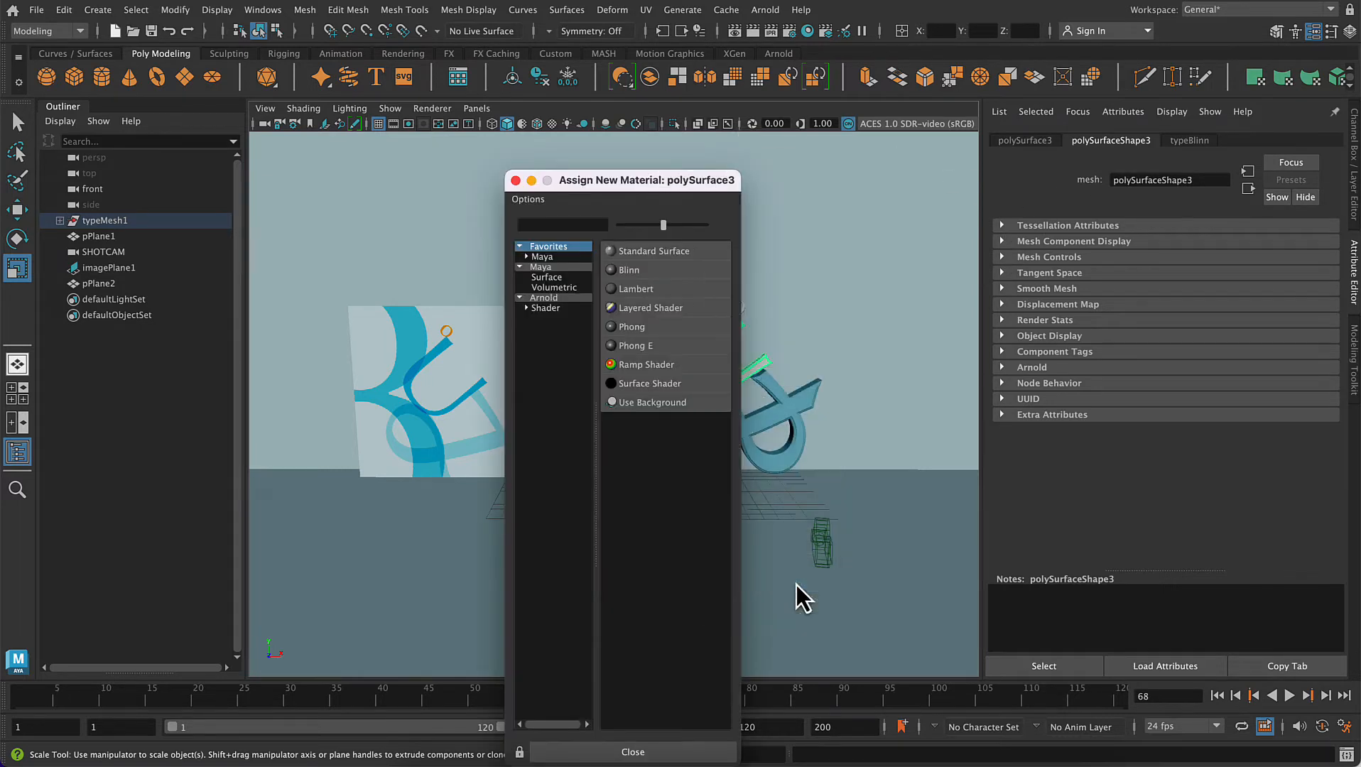
left_click(639, 291)
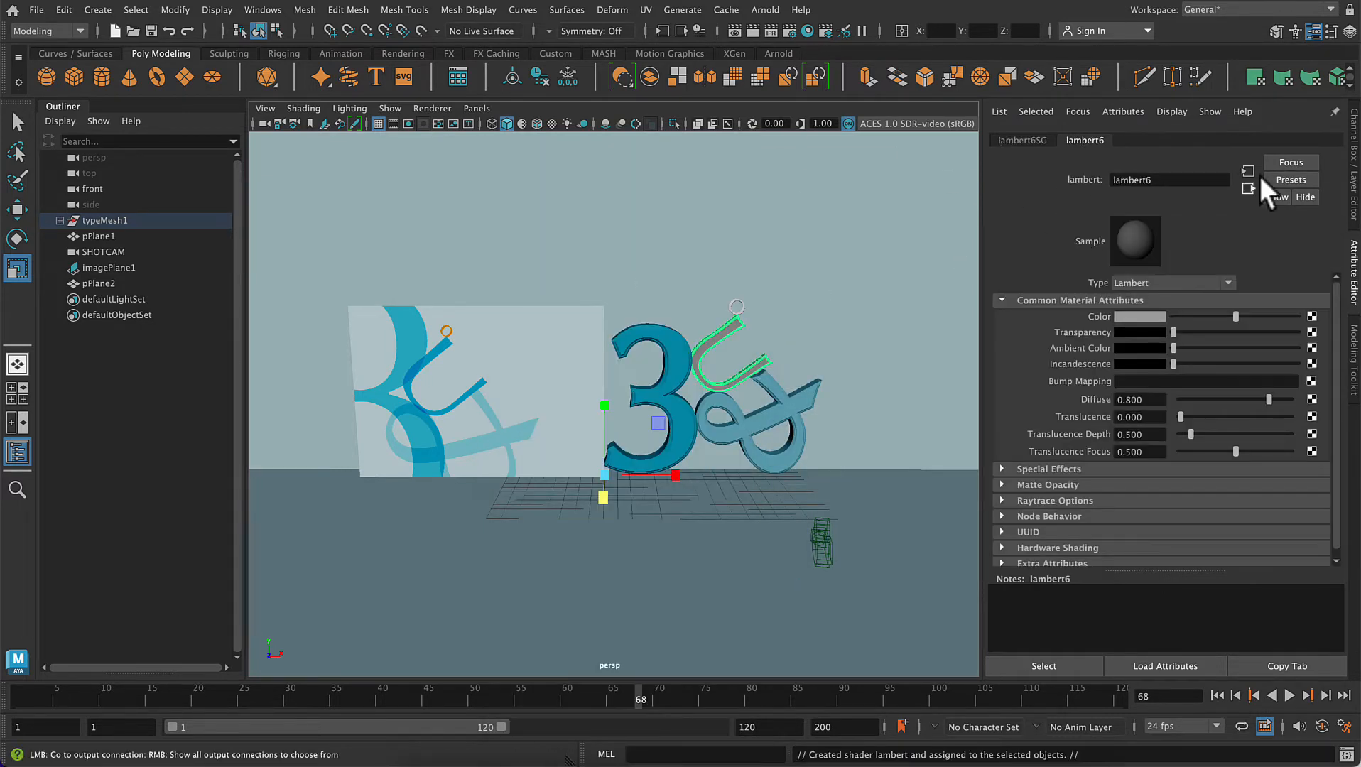
left_click_drag(1164, 179, 1088, 175)
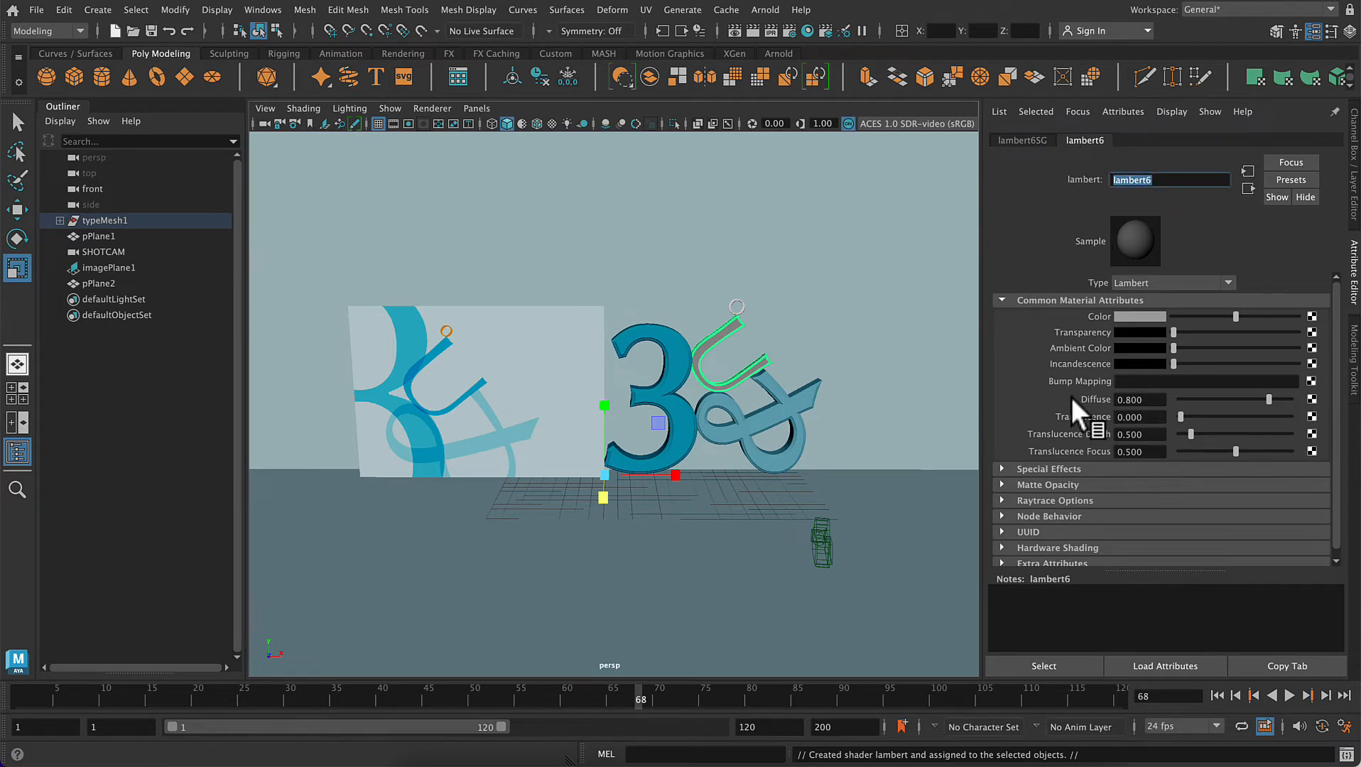
type("U_texture")
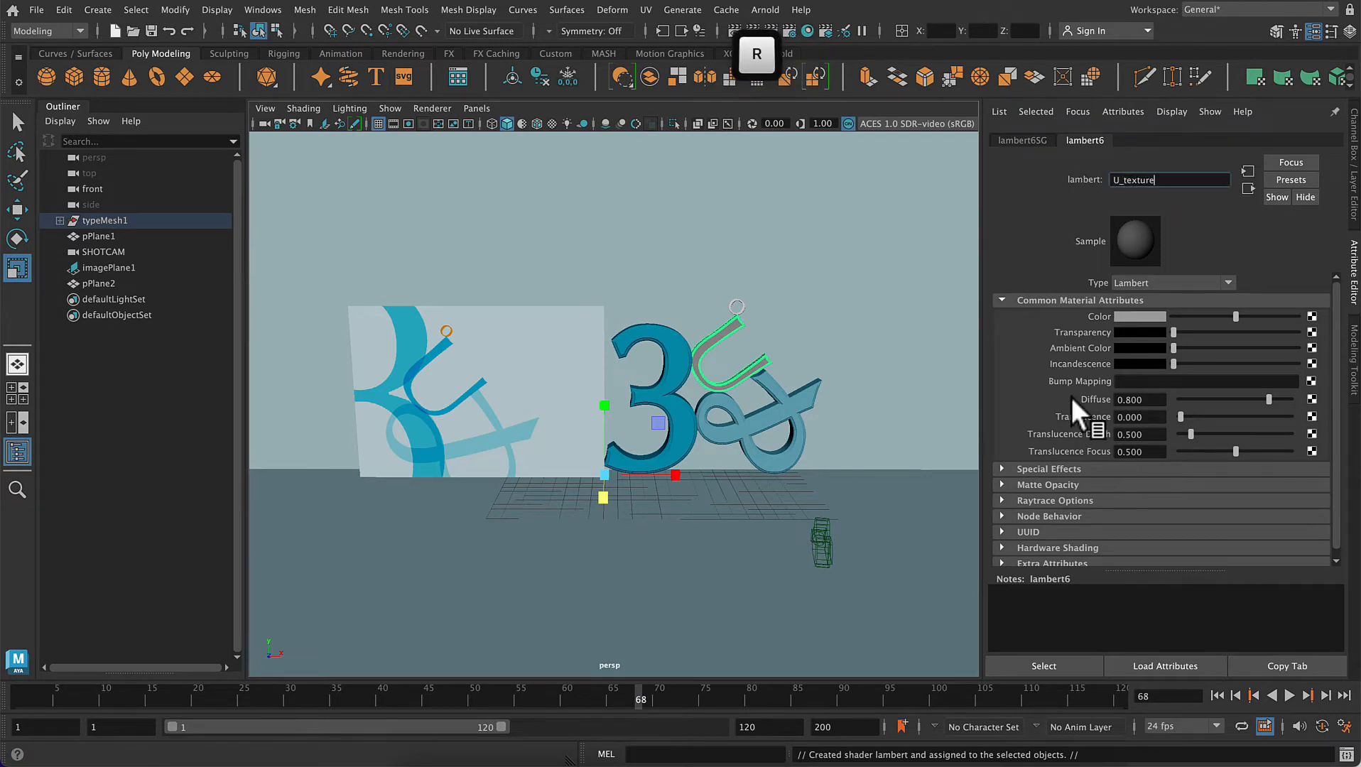
key("Return")
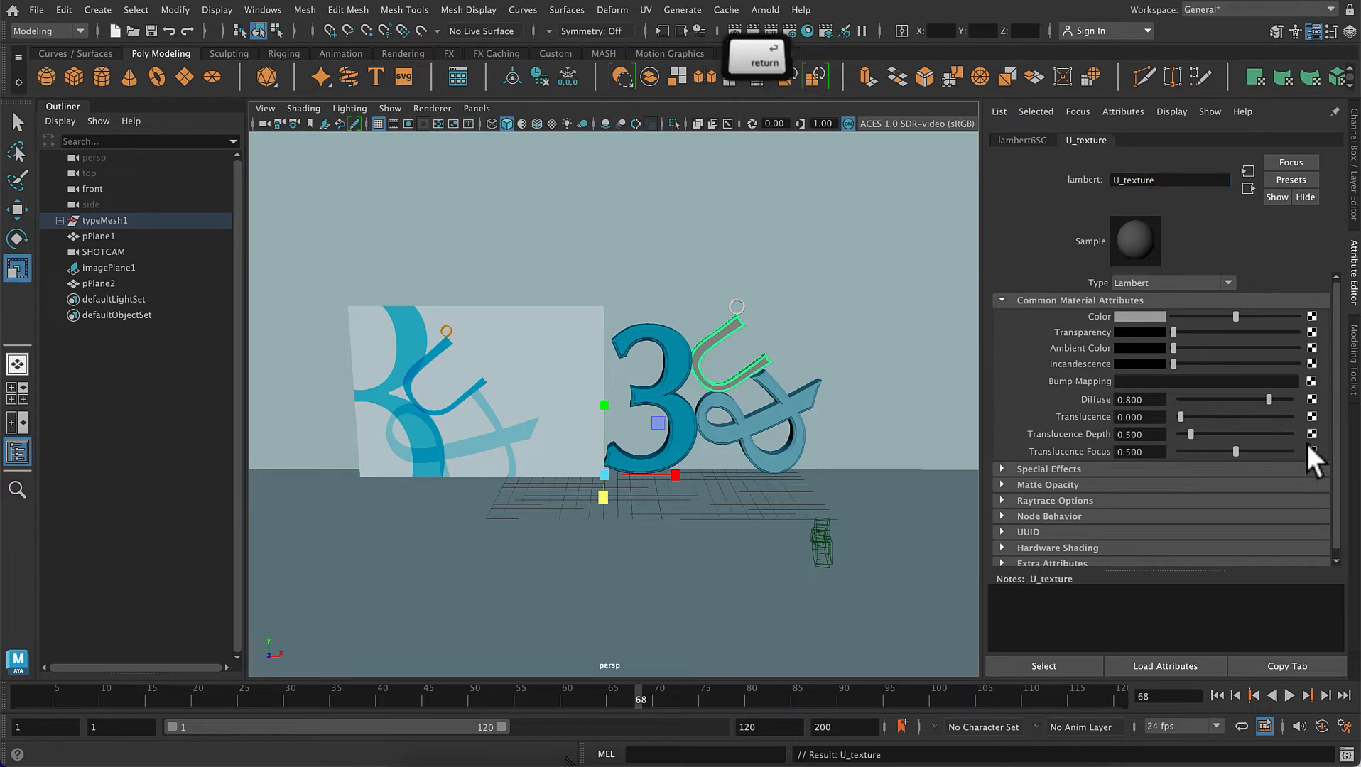
- Color U_texture with the blue sampled from the U shape in the reference image
left_click(1139, 317)
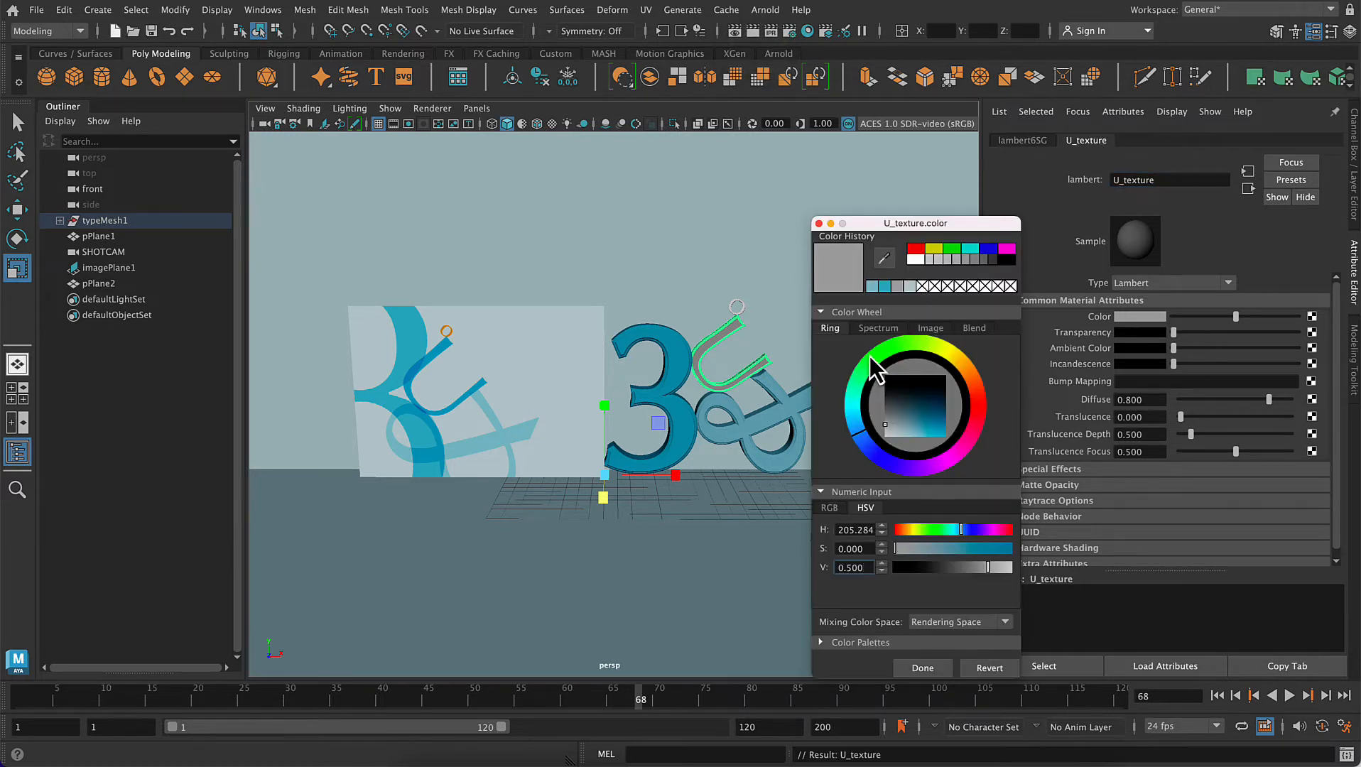
left_click(890, 256)
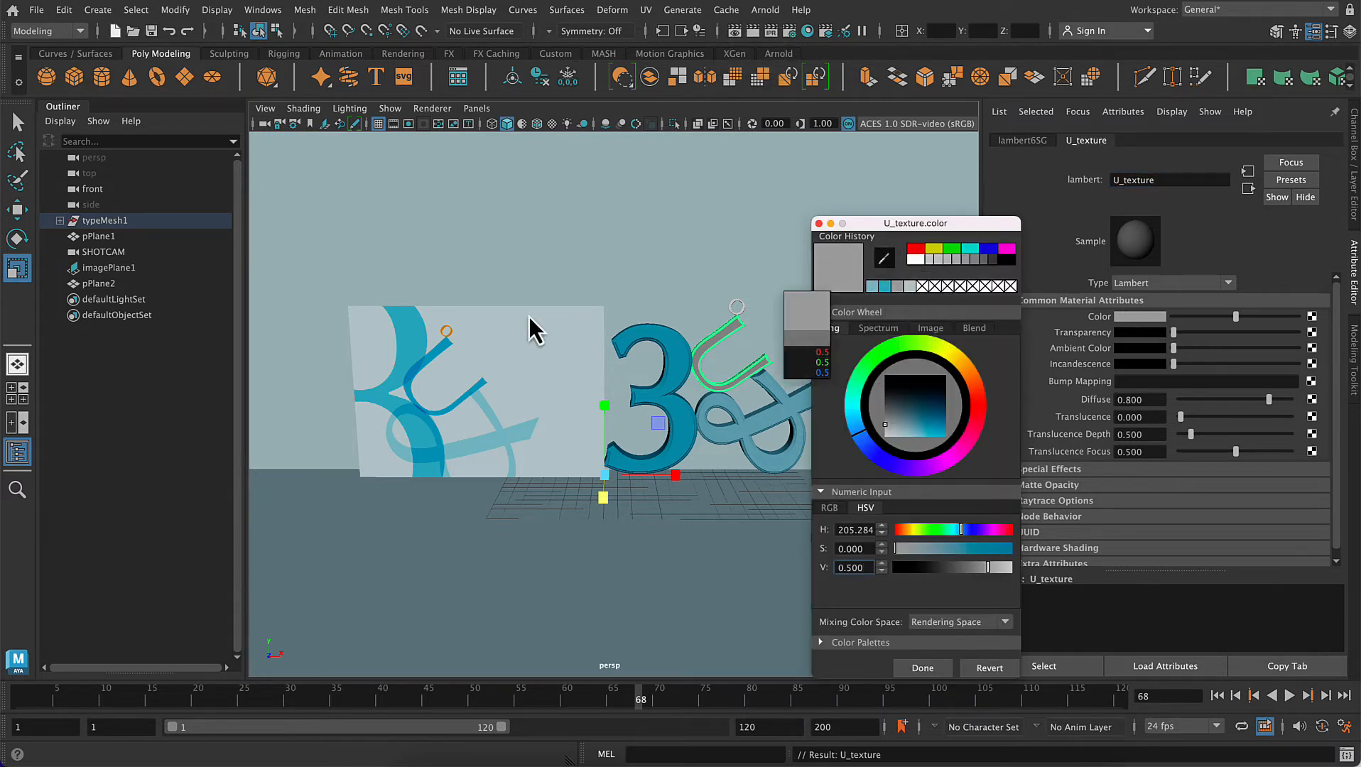
left_click(439, 354)
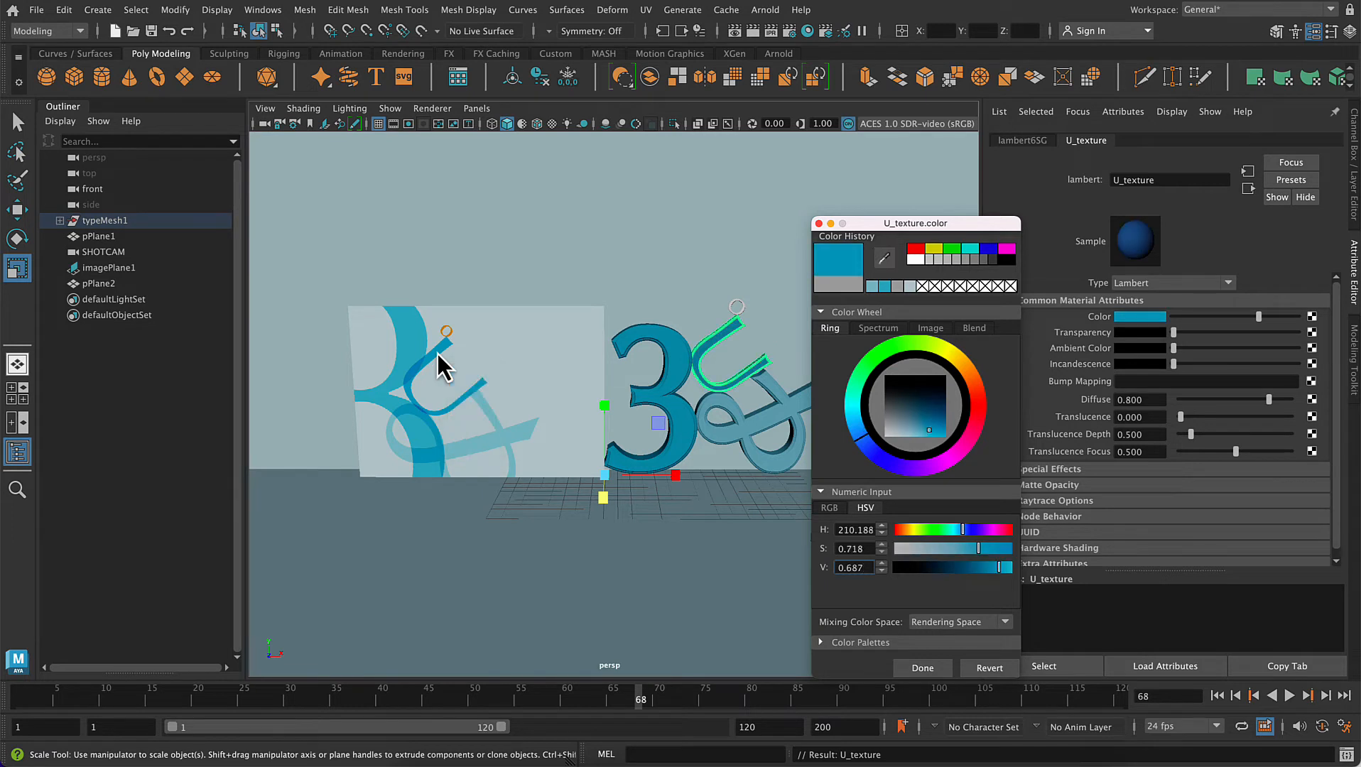
left_click(922, 683)
left_click(902, 325)
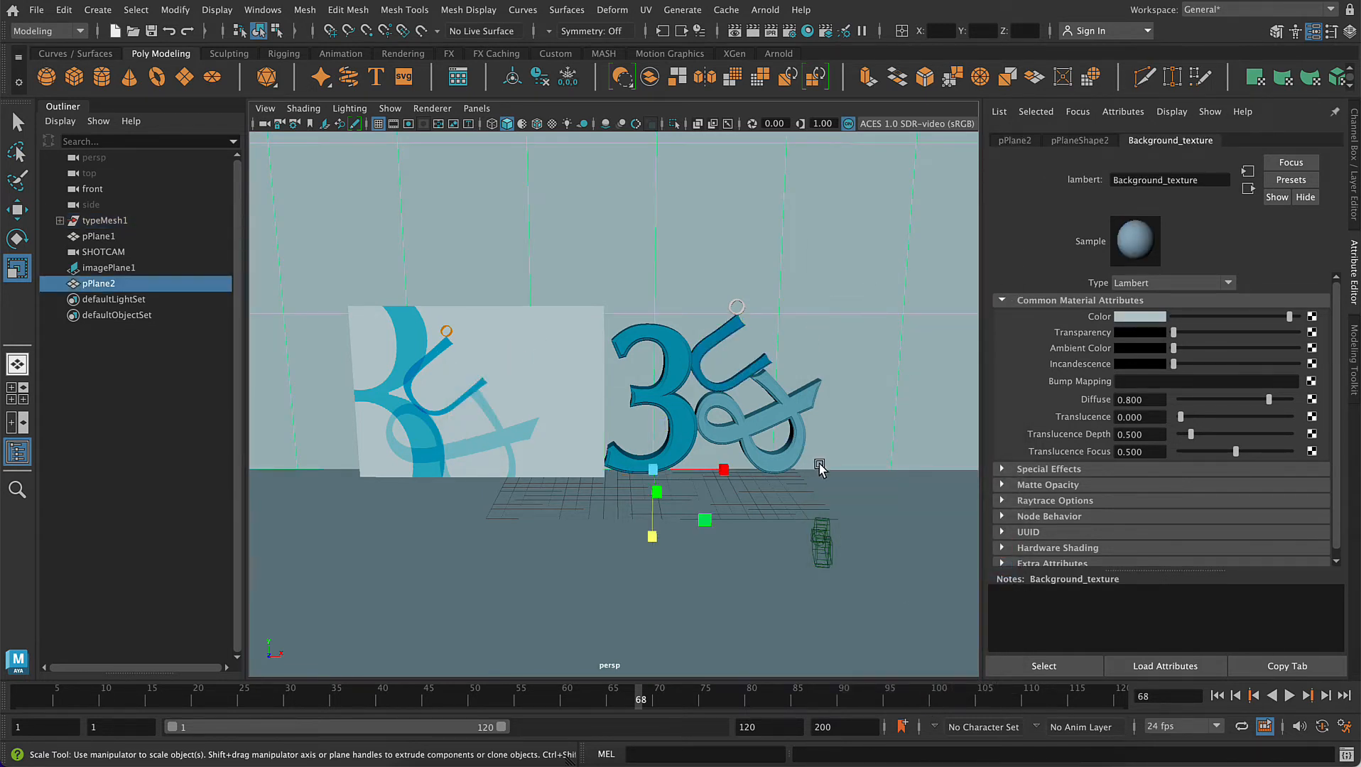
- Assign a new Lambert material to the small ring above the U
left_click(743, 304)
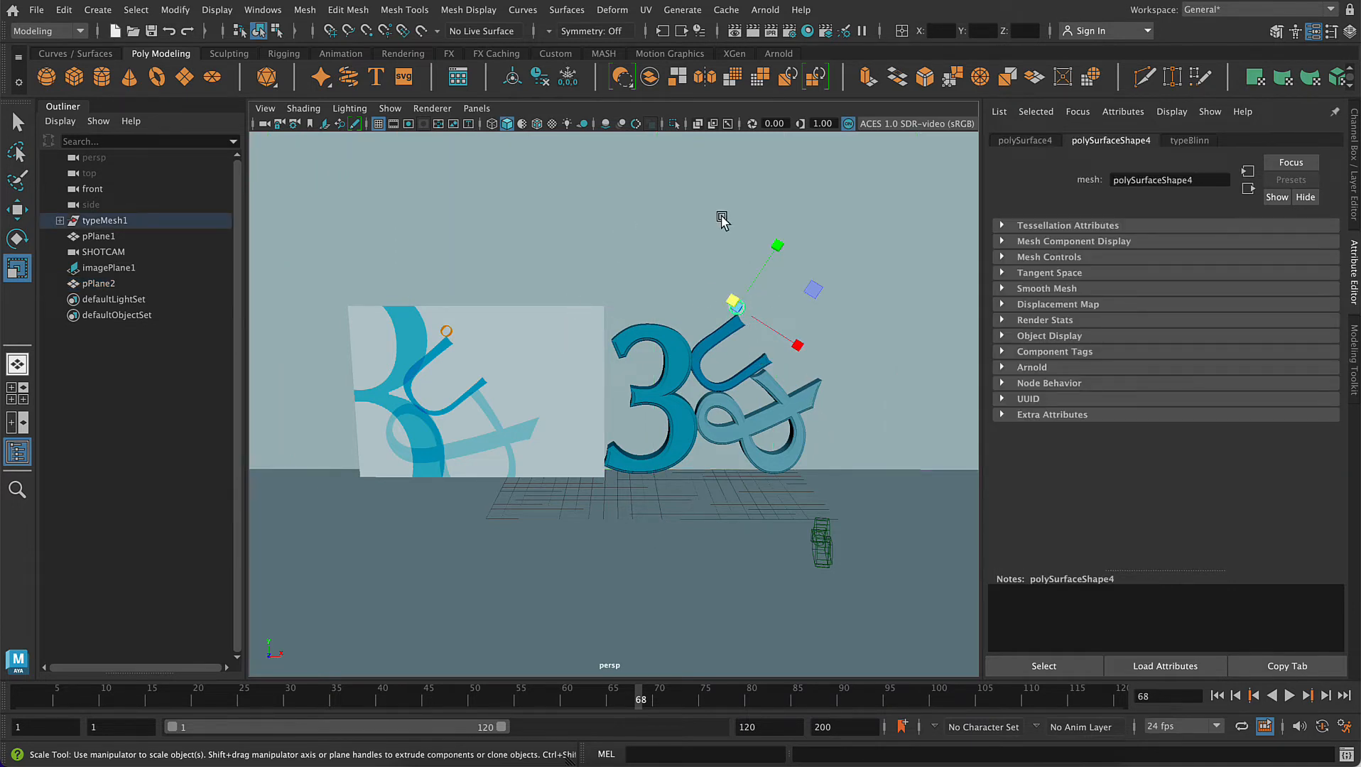
right_click(846, 201)
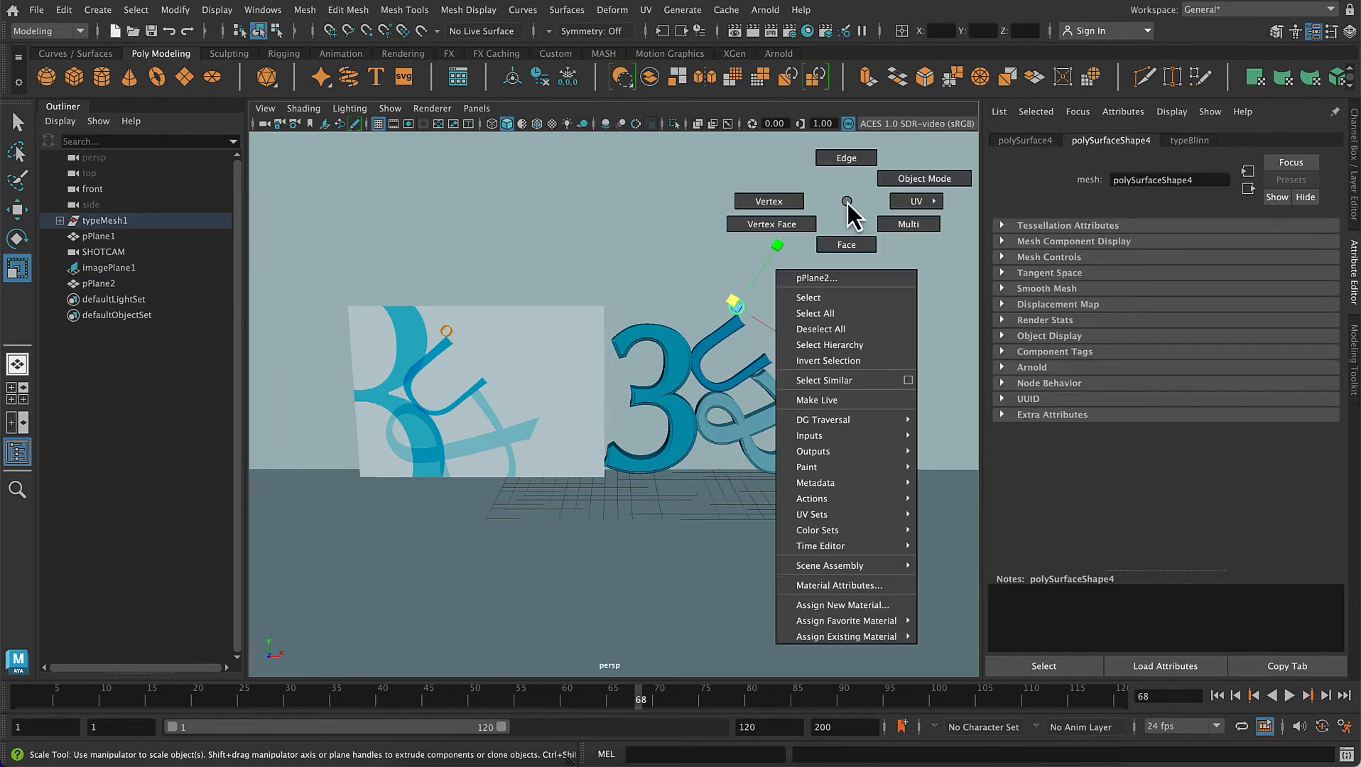
left_click(852, 605)
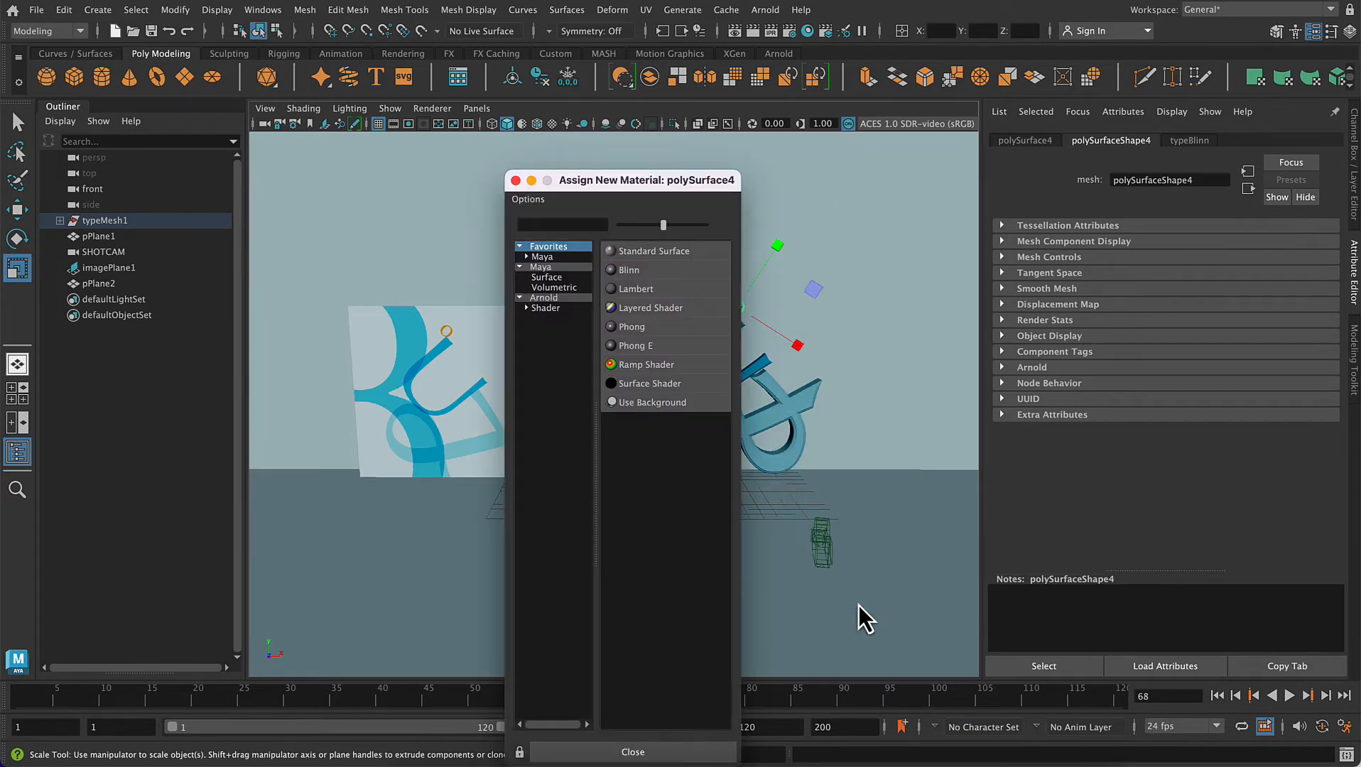
left_click(648, 287)
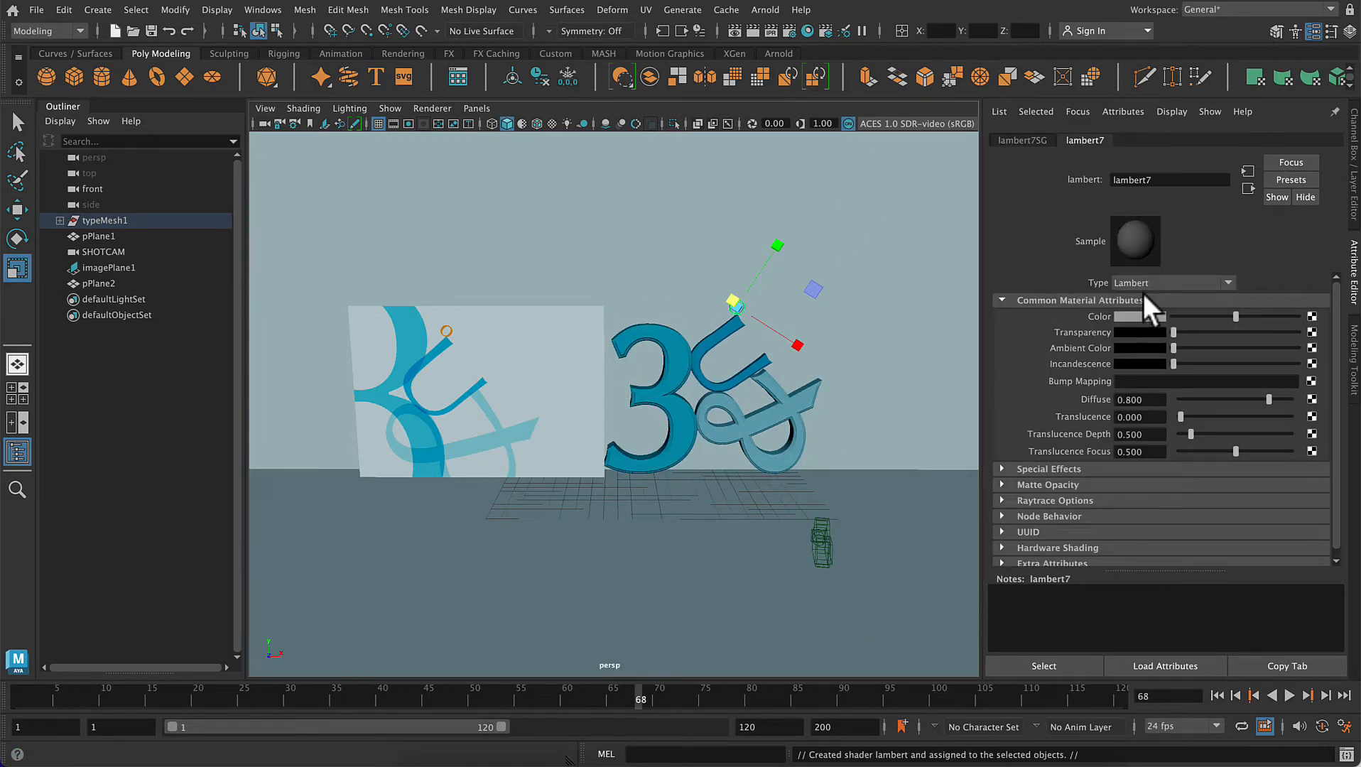
- Color the ring's new Lambert material with the orange sampled from the small ring in the reference image
left_click(1140, 316)
left_click(884, 290)
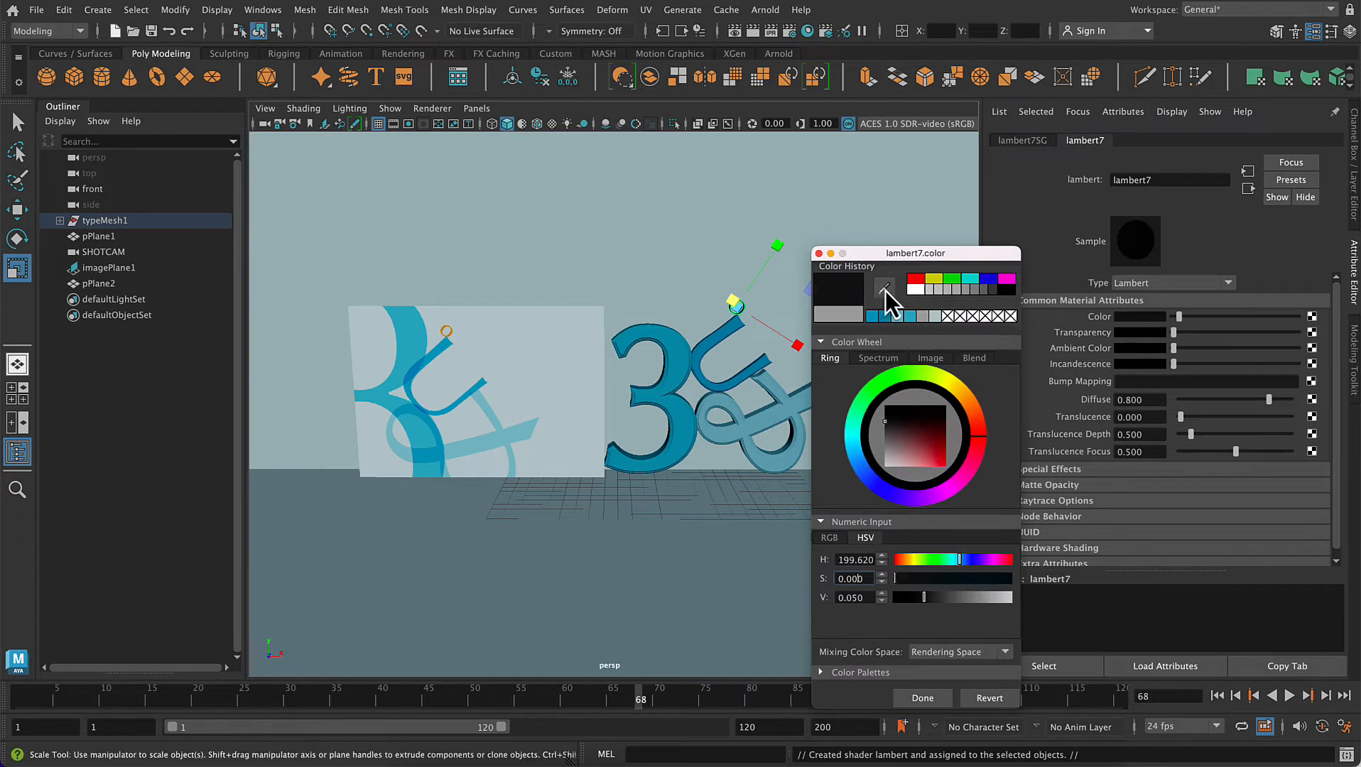
left_click(444, 331)
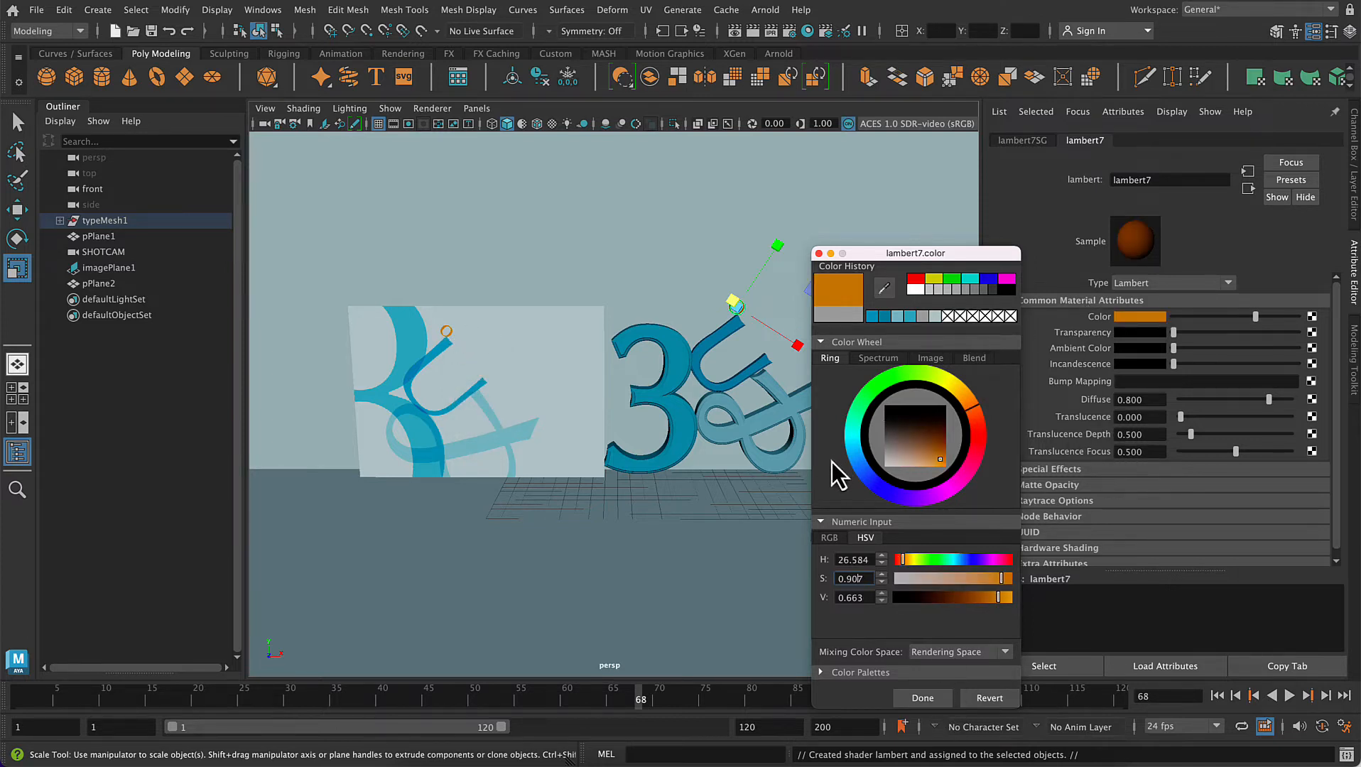
left_click(902, 697)
left_click(775, 594)
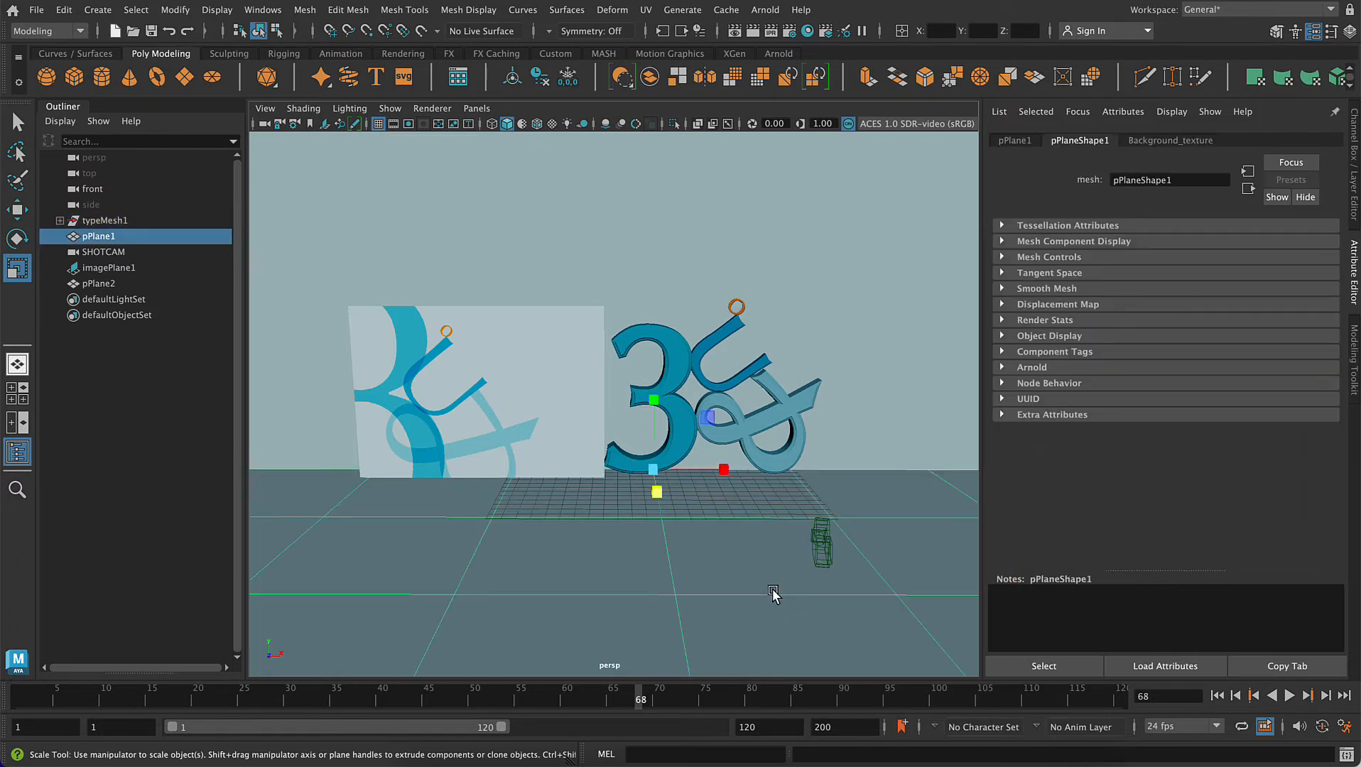
- Move imagePlane1 along X away from the letters, leaving the area beside the 3 clear
left_click(387, 365)
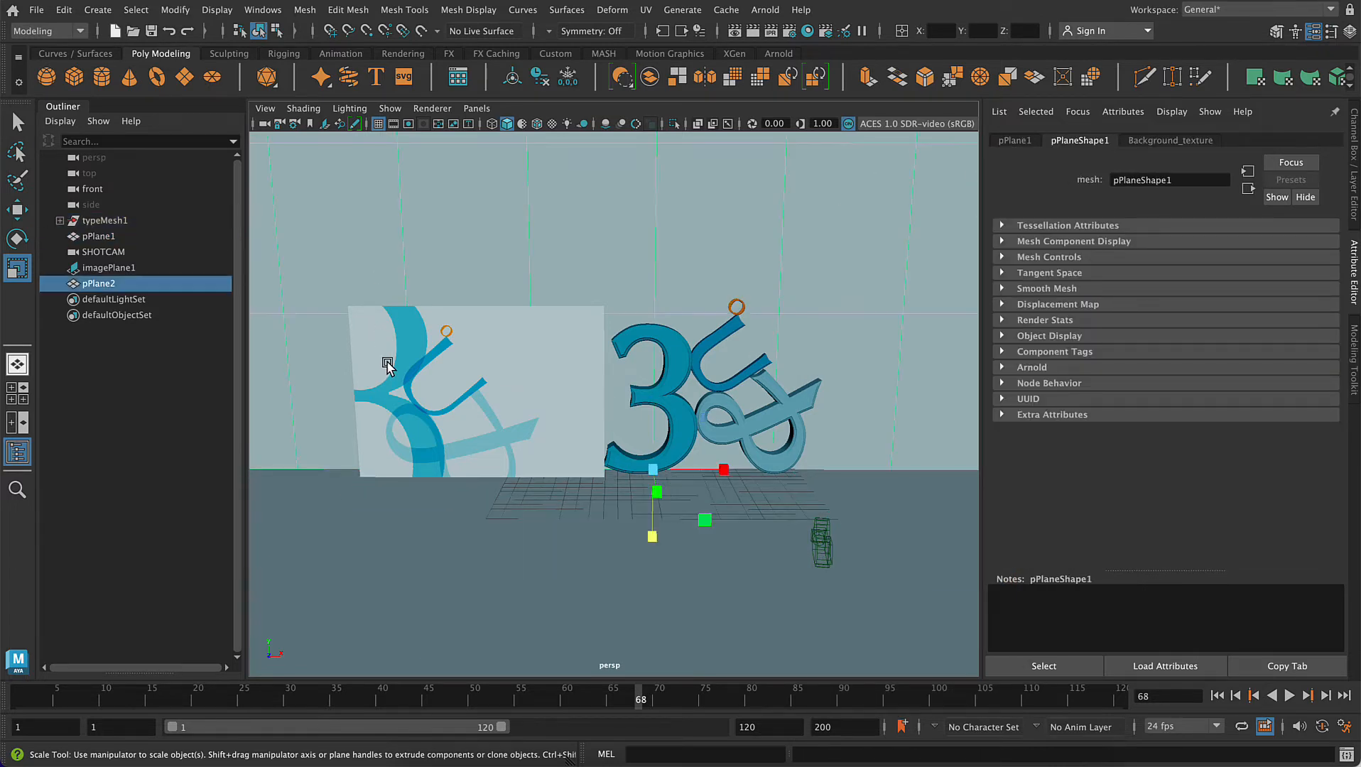
left_click(78, 269)
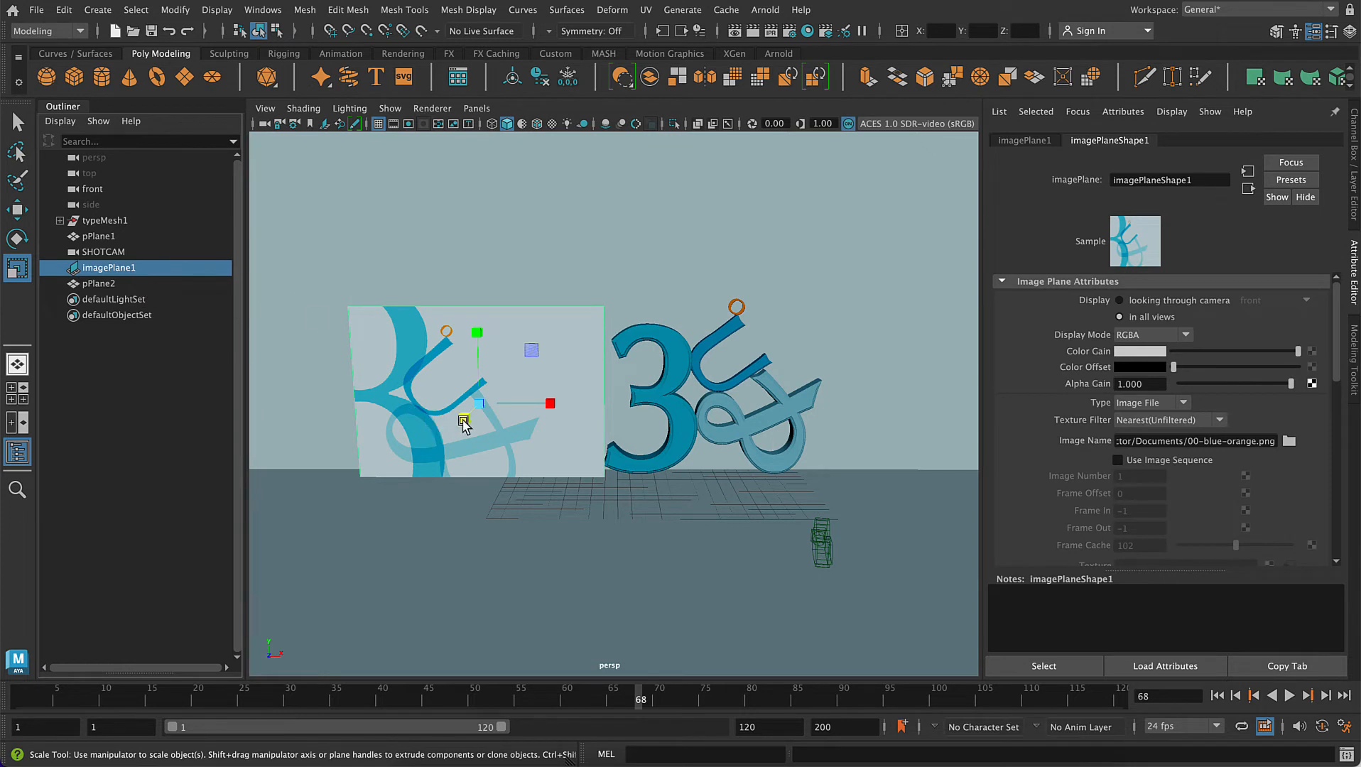
key("w")
left_click_drag(551, 403, 213, 395)
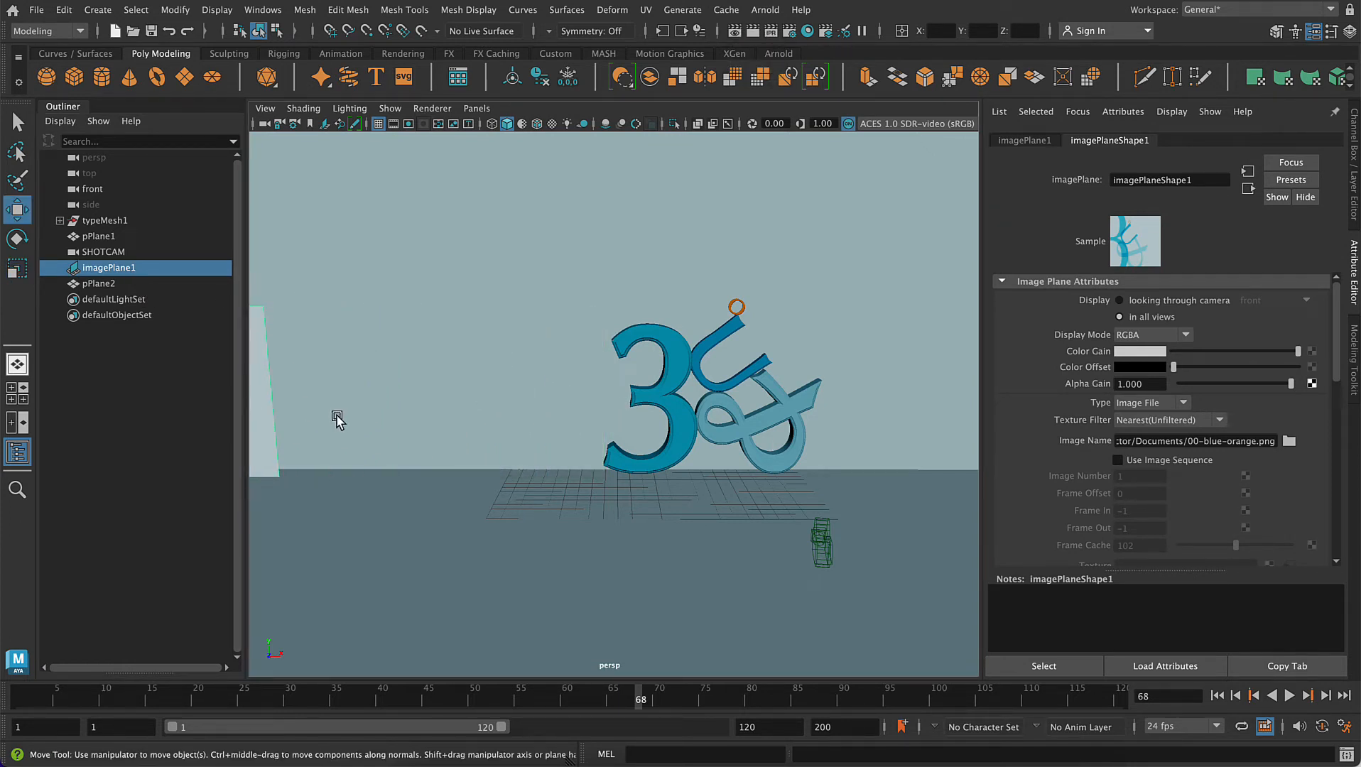
- Switch the viewport to look through the SHOTCAM perspective camera
left_click(480, 106)
left_click(481, 106)
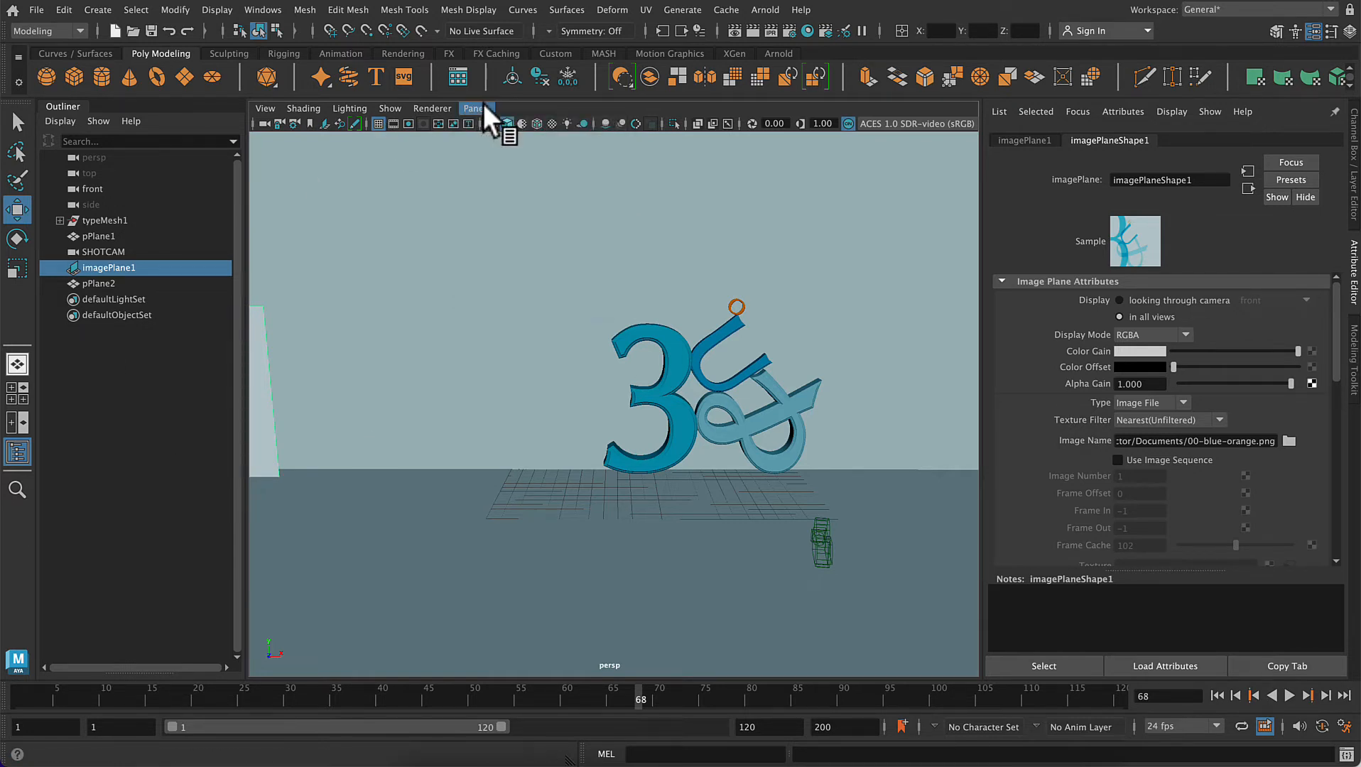
left_click(483, 107)
mouse_move(617, 123)
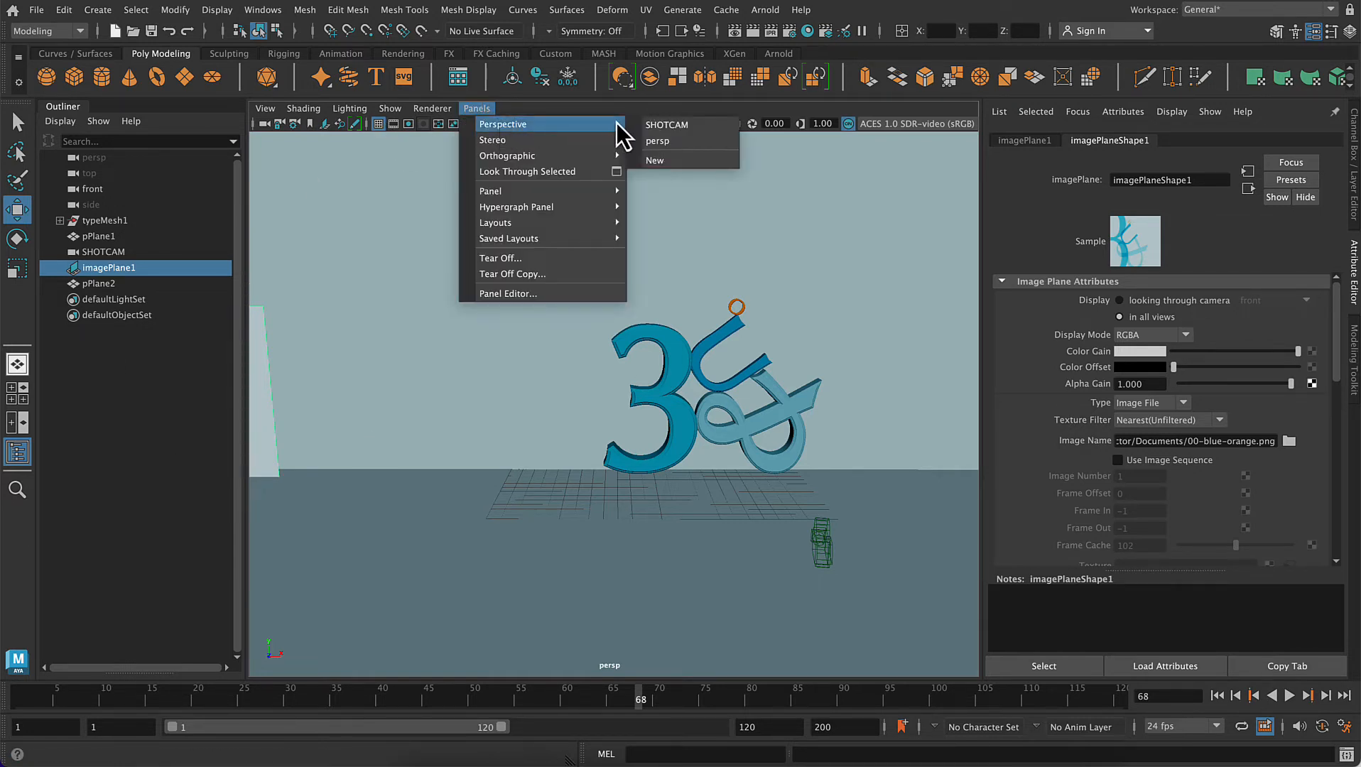
left_click(675, 126)
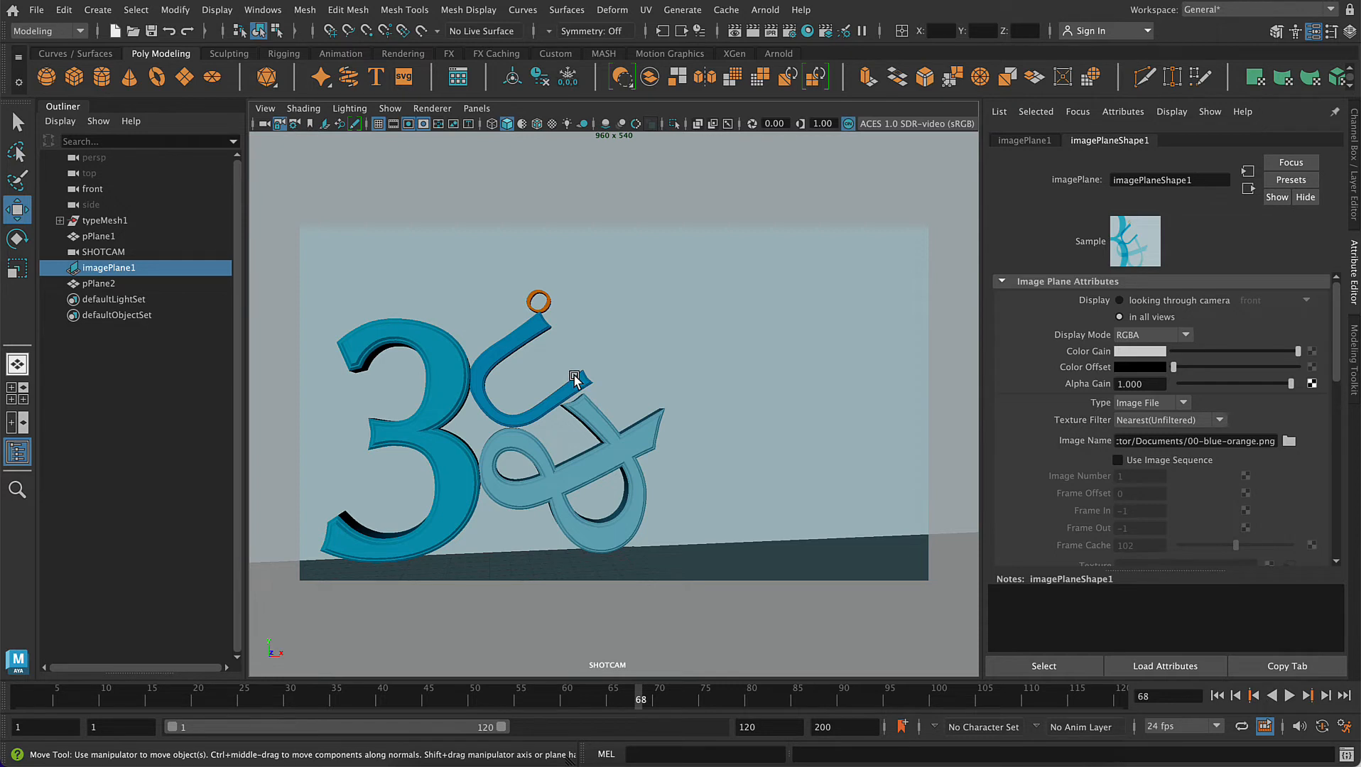
- Assign the existing U_texture material to the ampersand
left_click(583, 409)
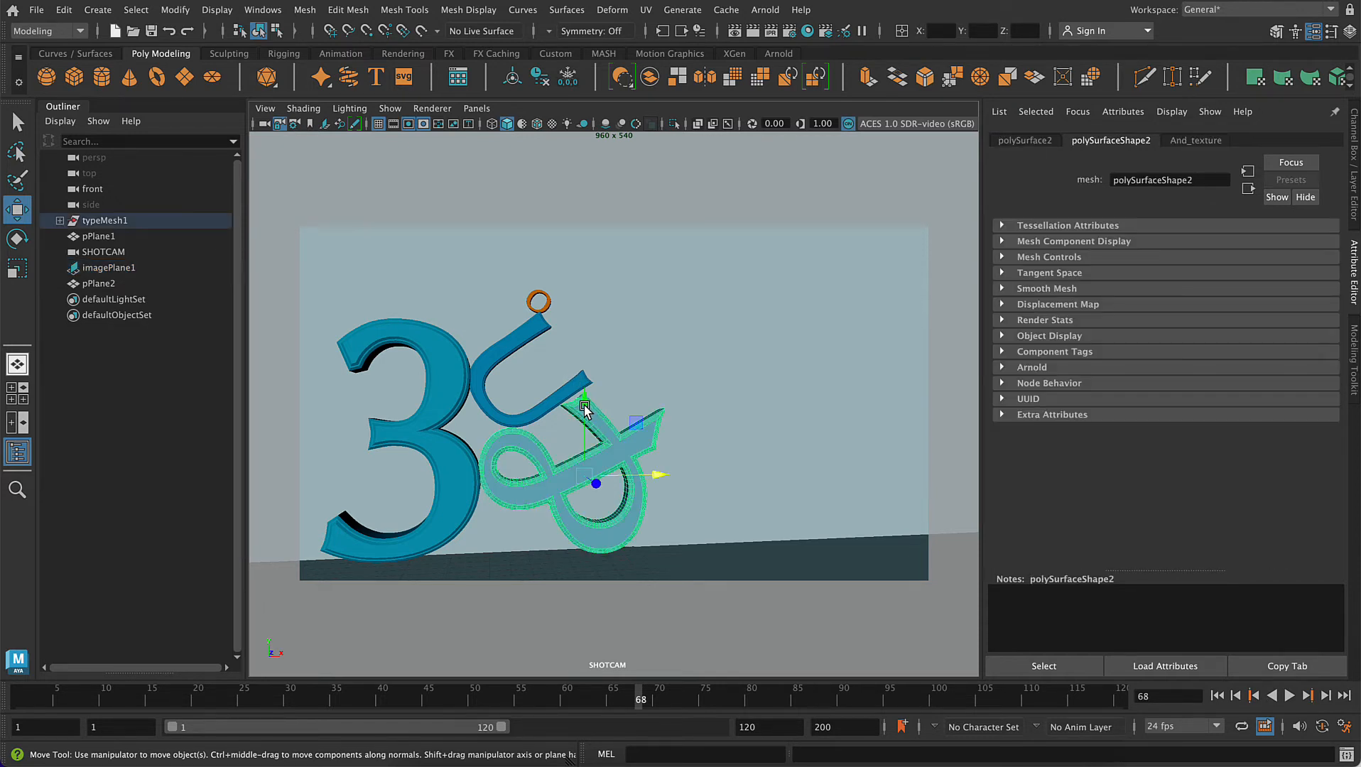
right_click(713, 245)
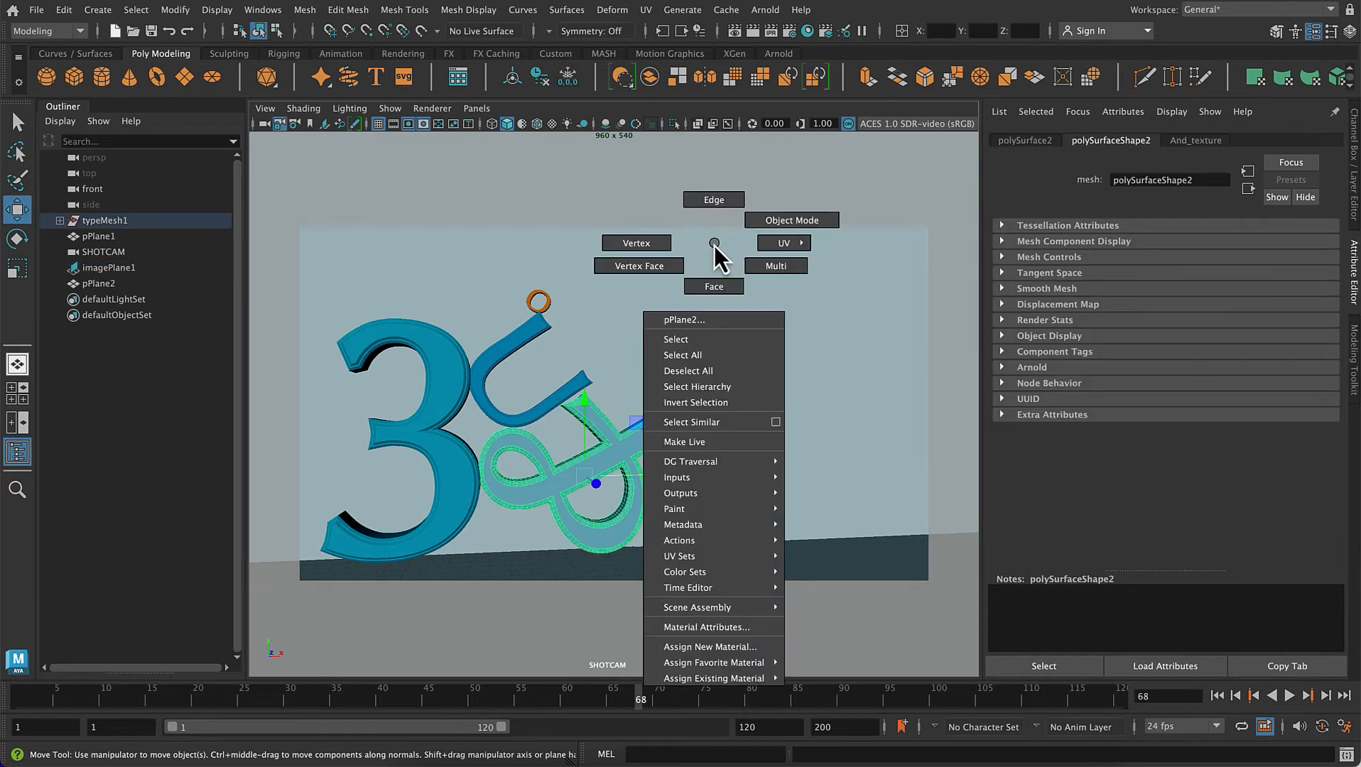
mouse_move(717, 680)
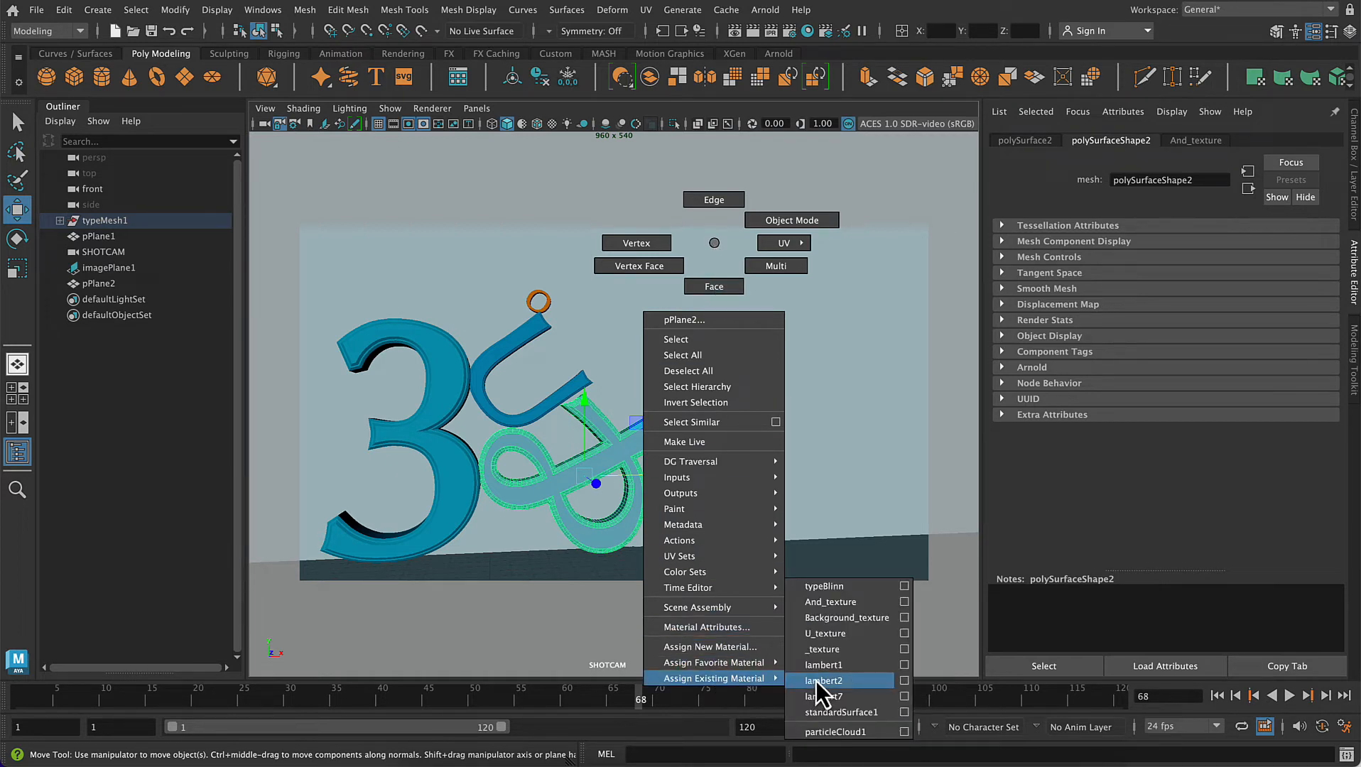
left_click(824, 603)
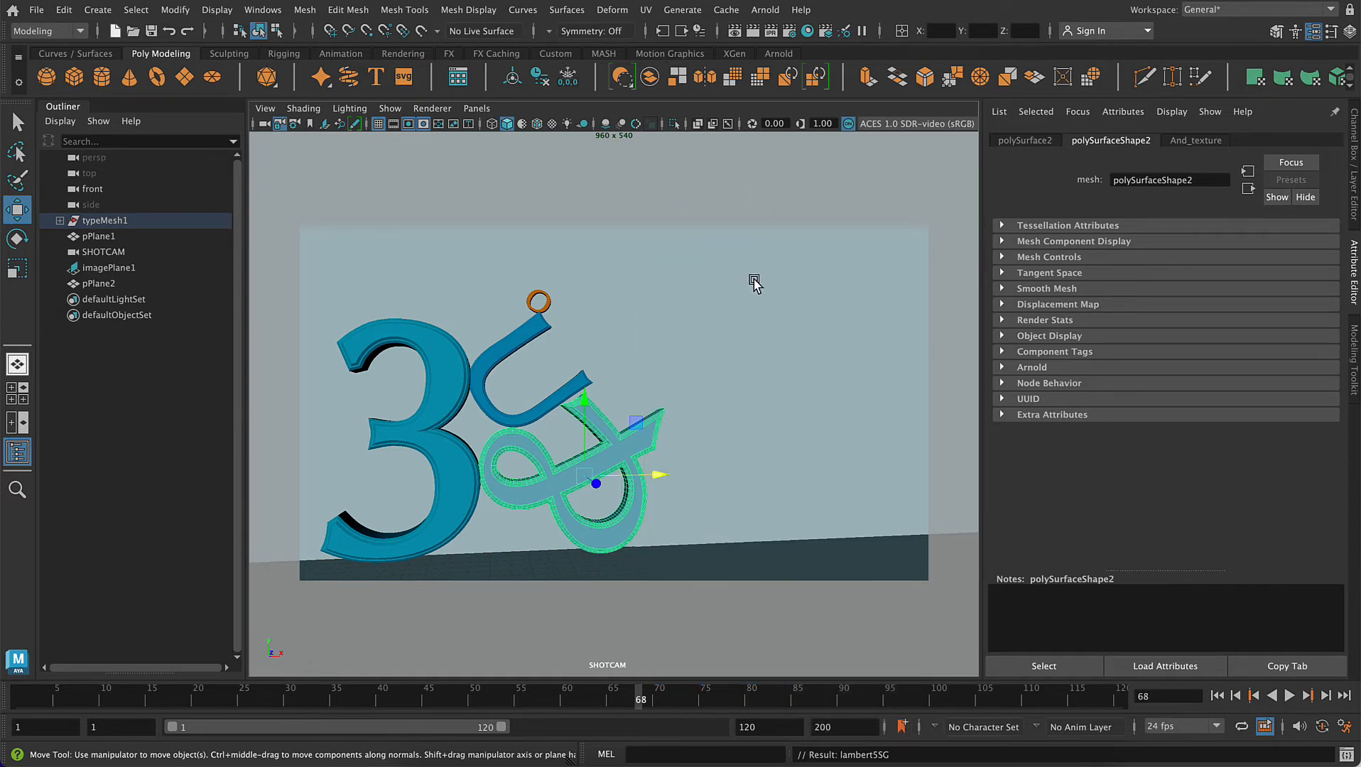
right_click(730, 260)
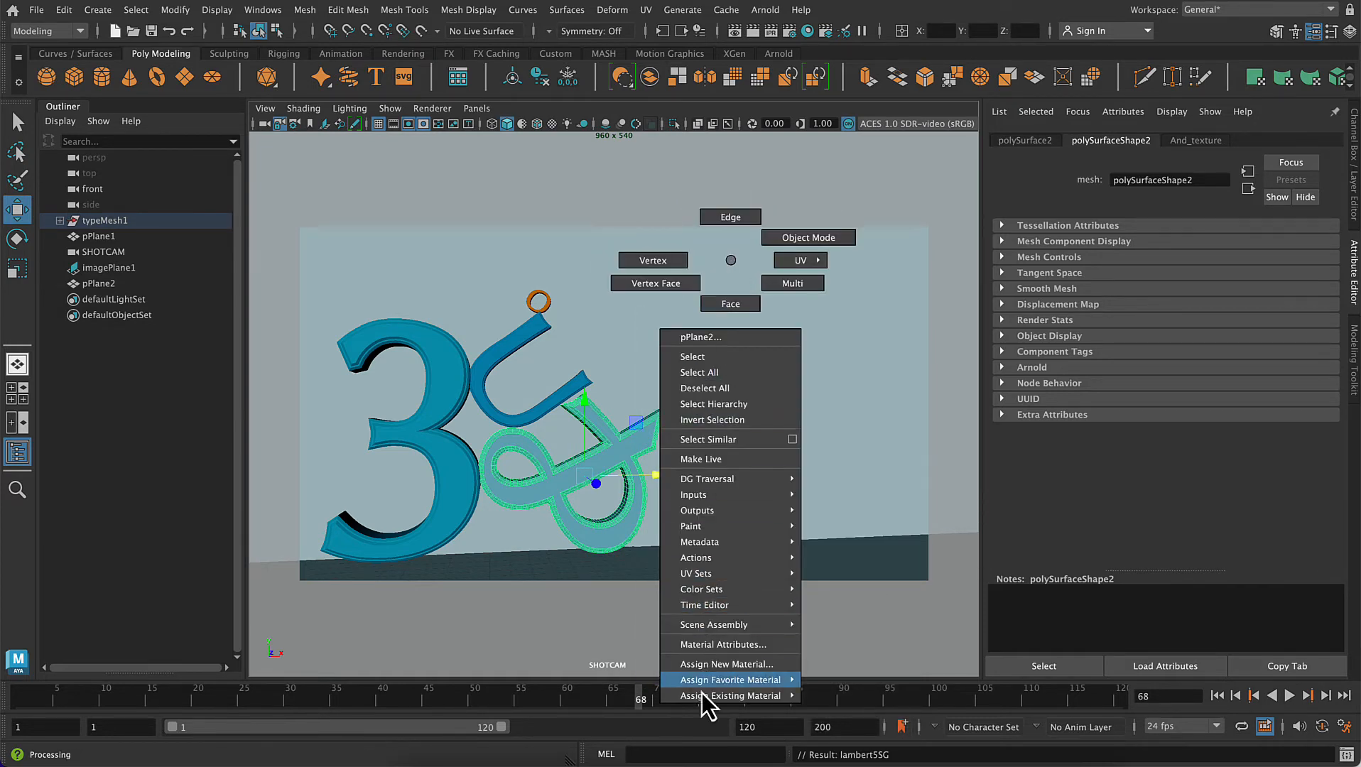
mouse_move(702, 696)
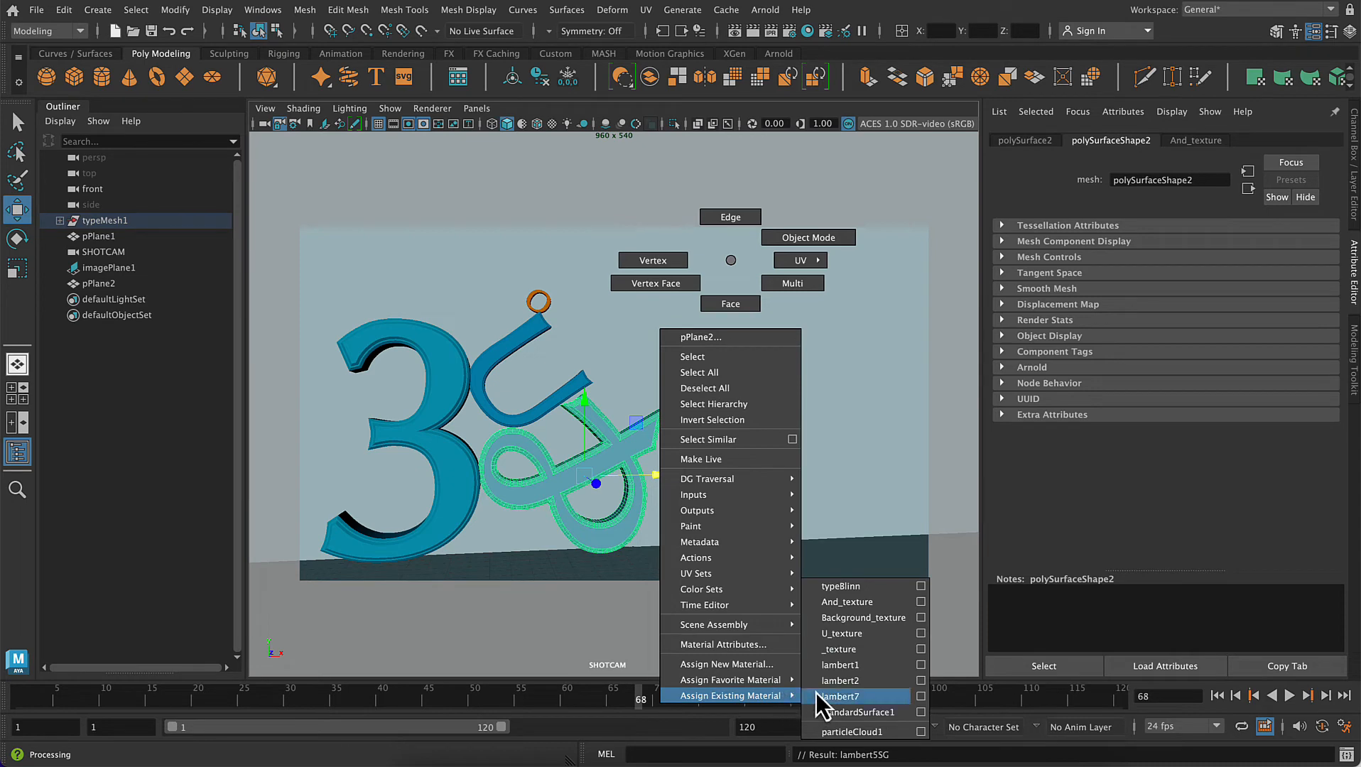
left_click(839, 633)
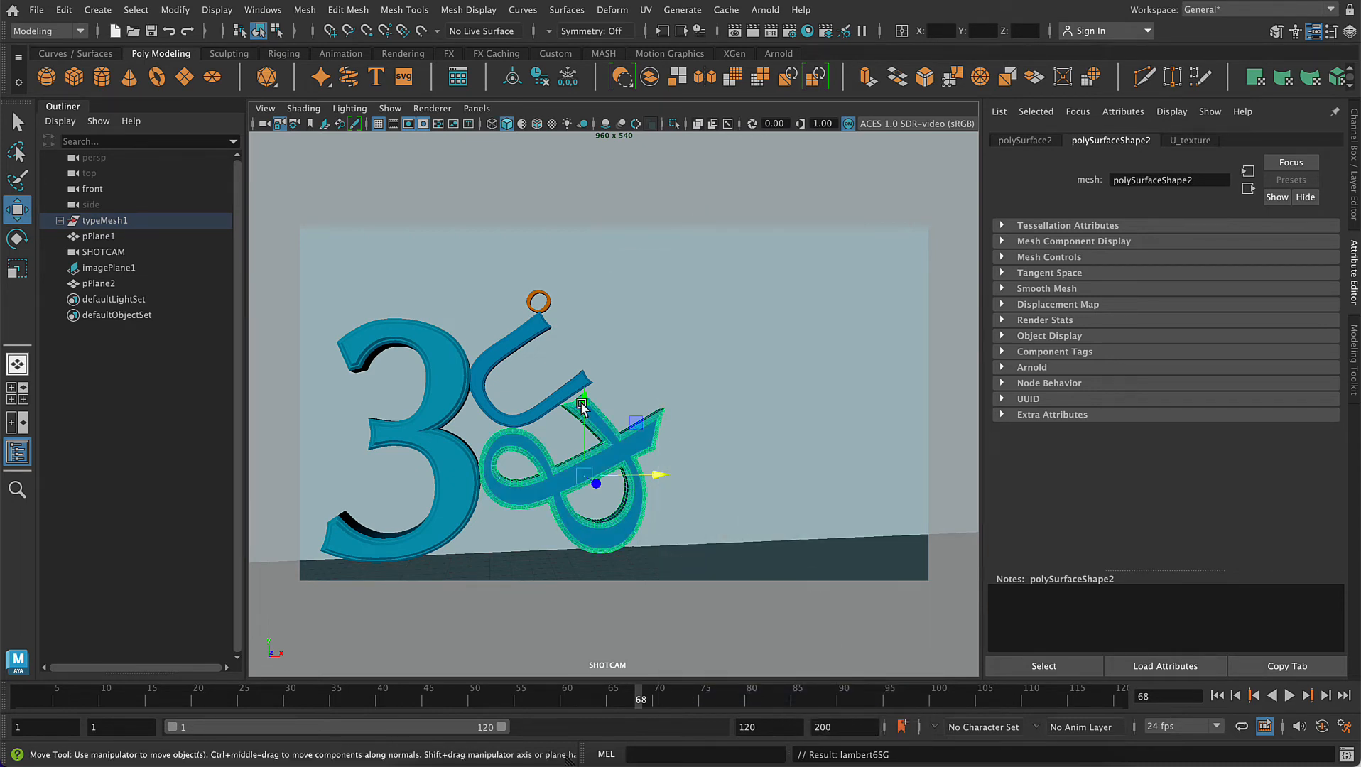
- Assign the existing And_texture material to the U
left_click(530, 328)
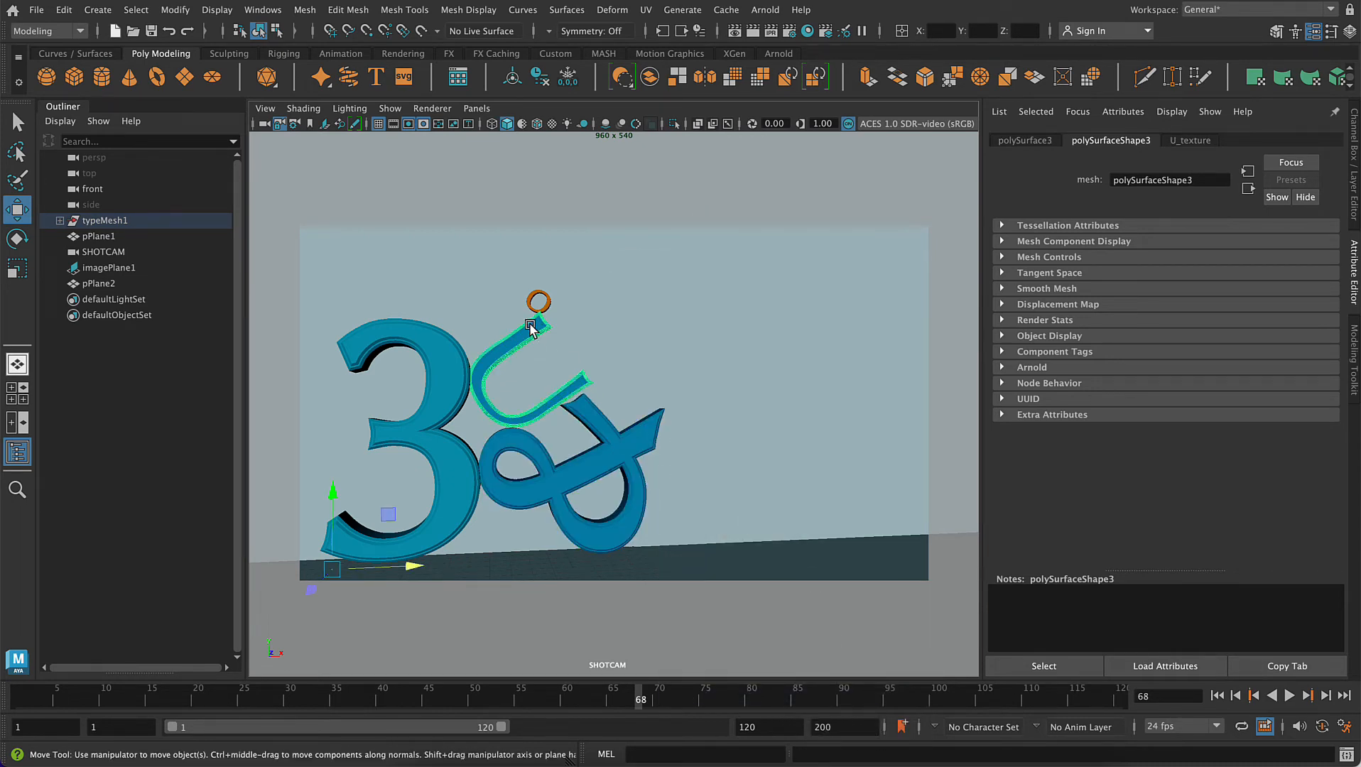
right_click(691, 273)
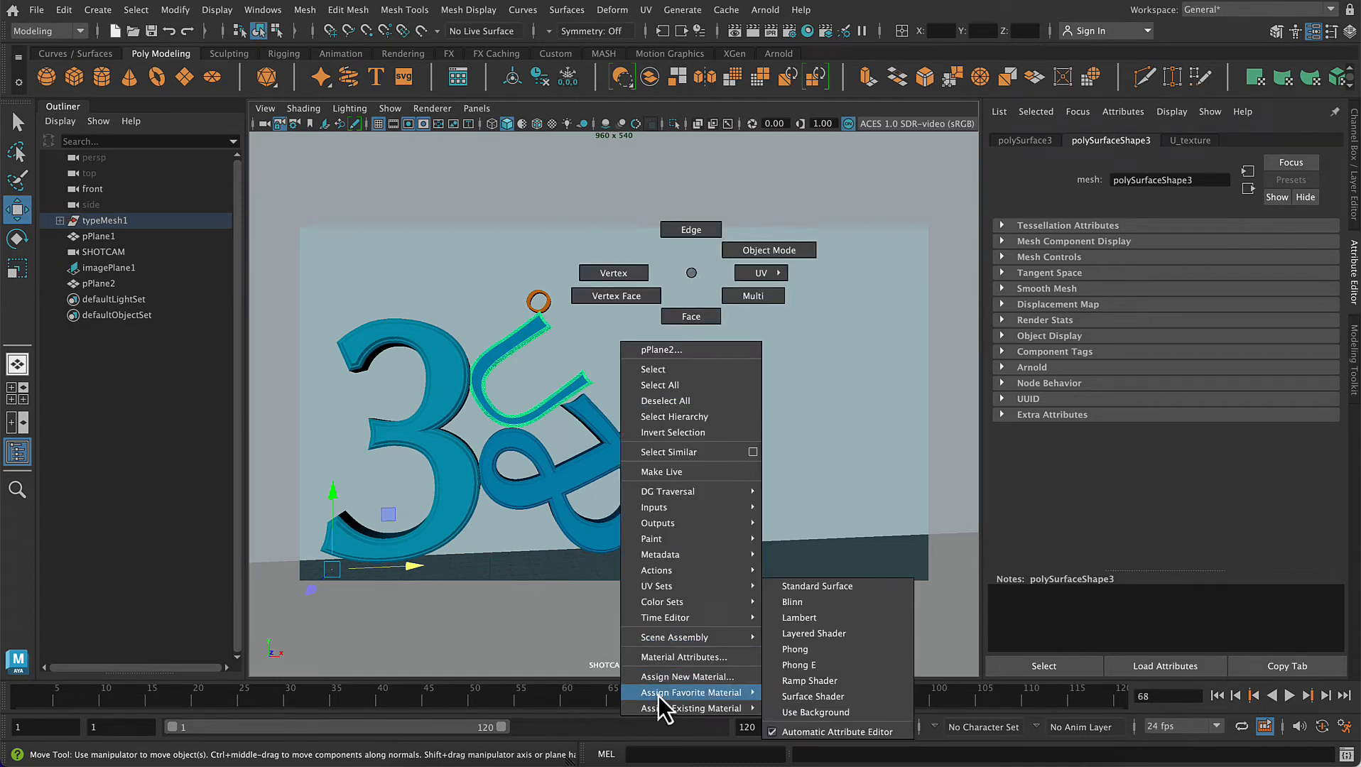
mouse_move(668, 708)
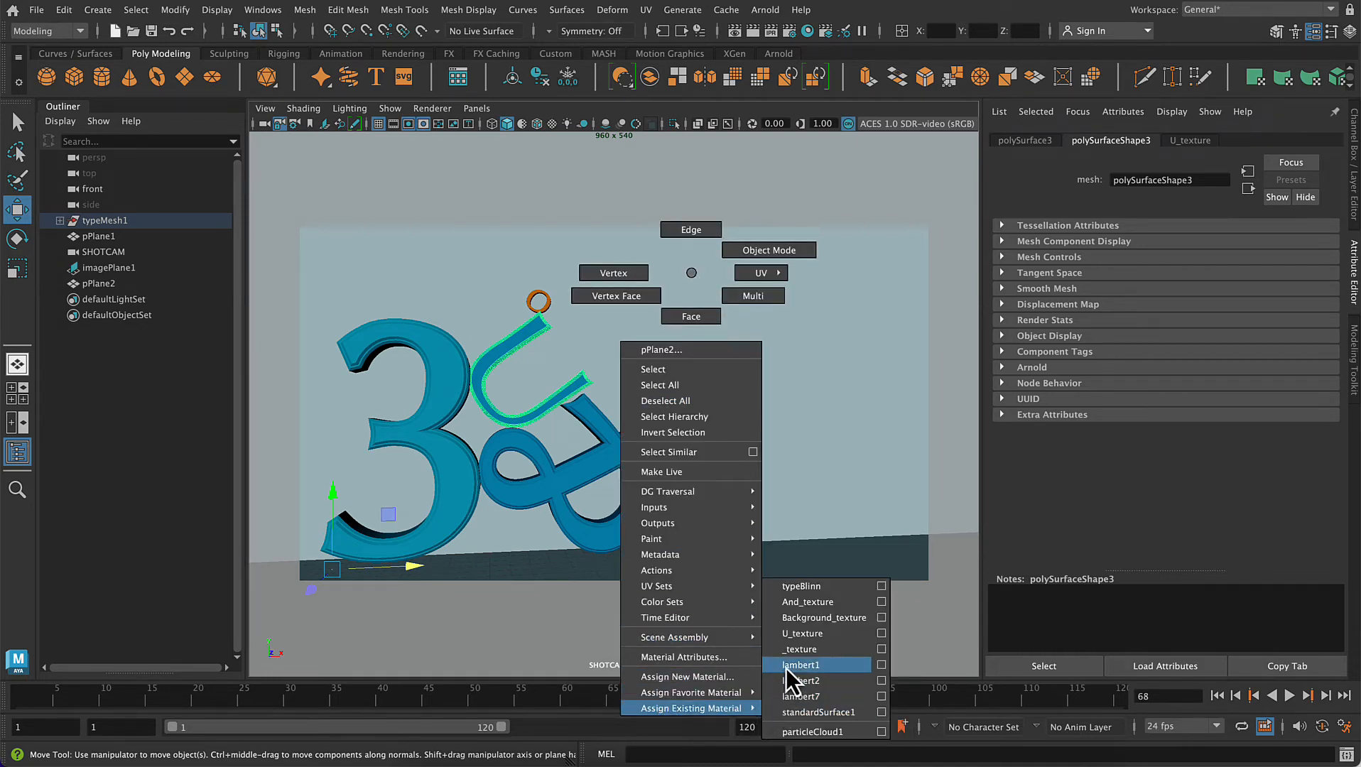
left_click(803, 602)
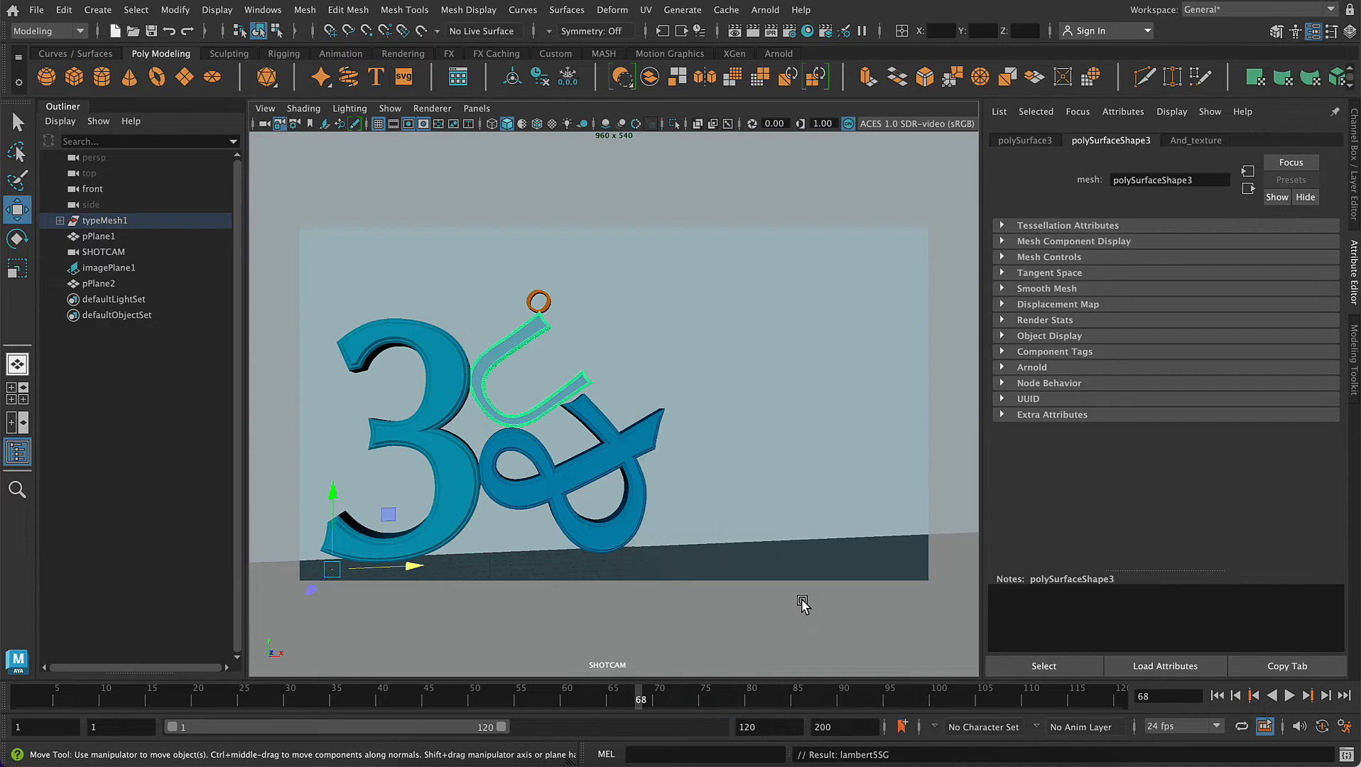
left_click(764, 452)
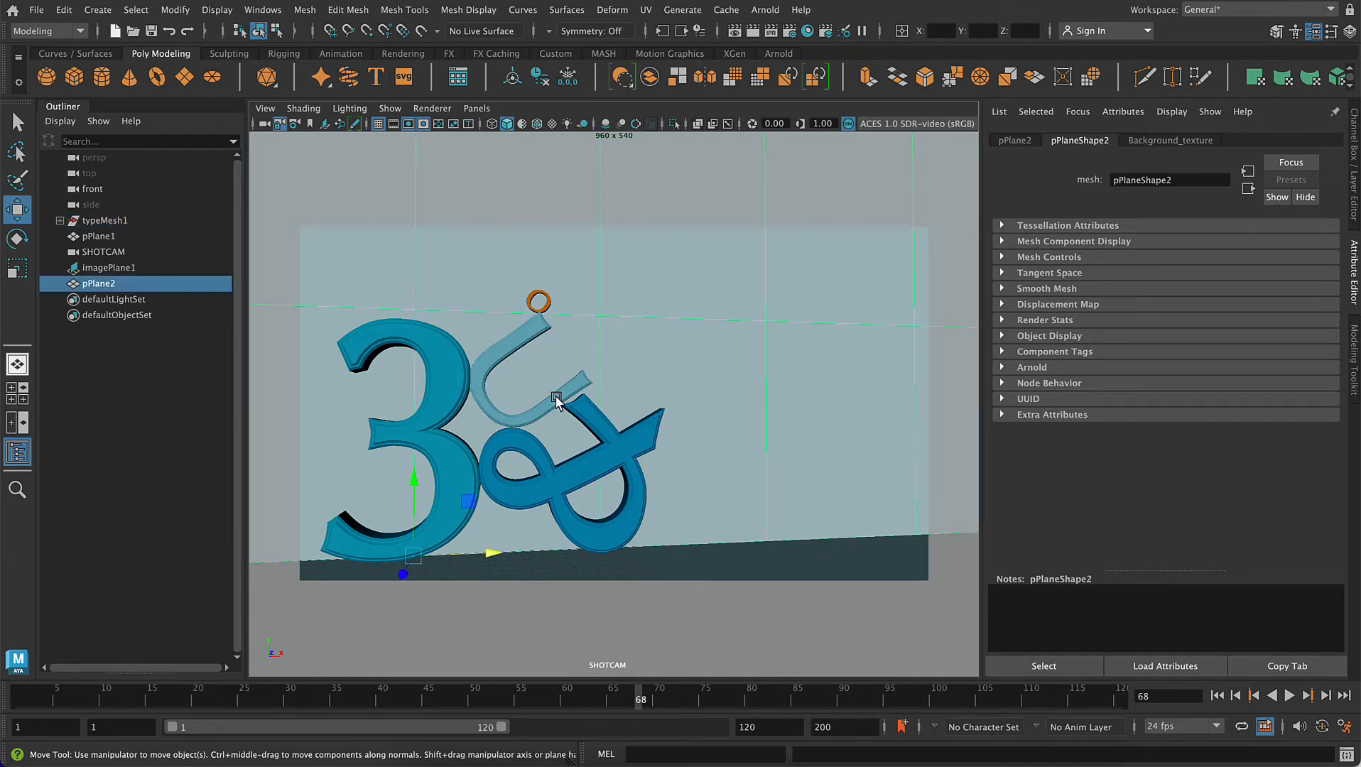
- Center the pivot of the U on its own geometry
key("alt")
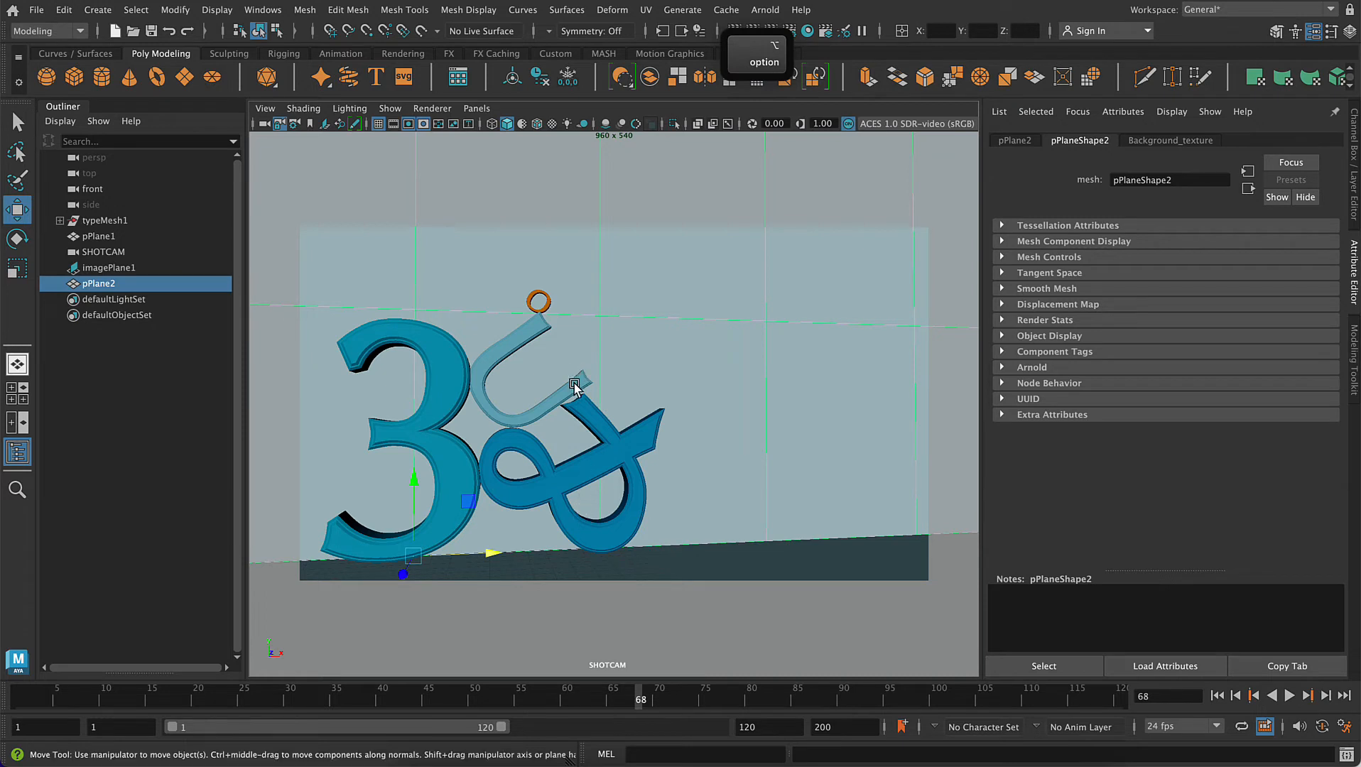
left_click(573, 384)
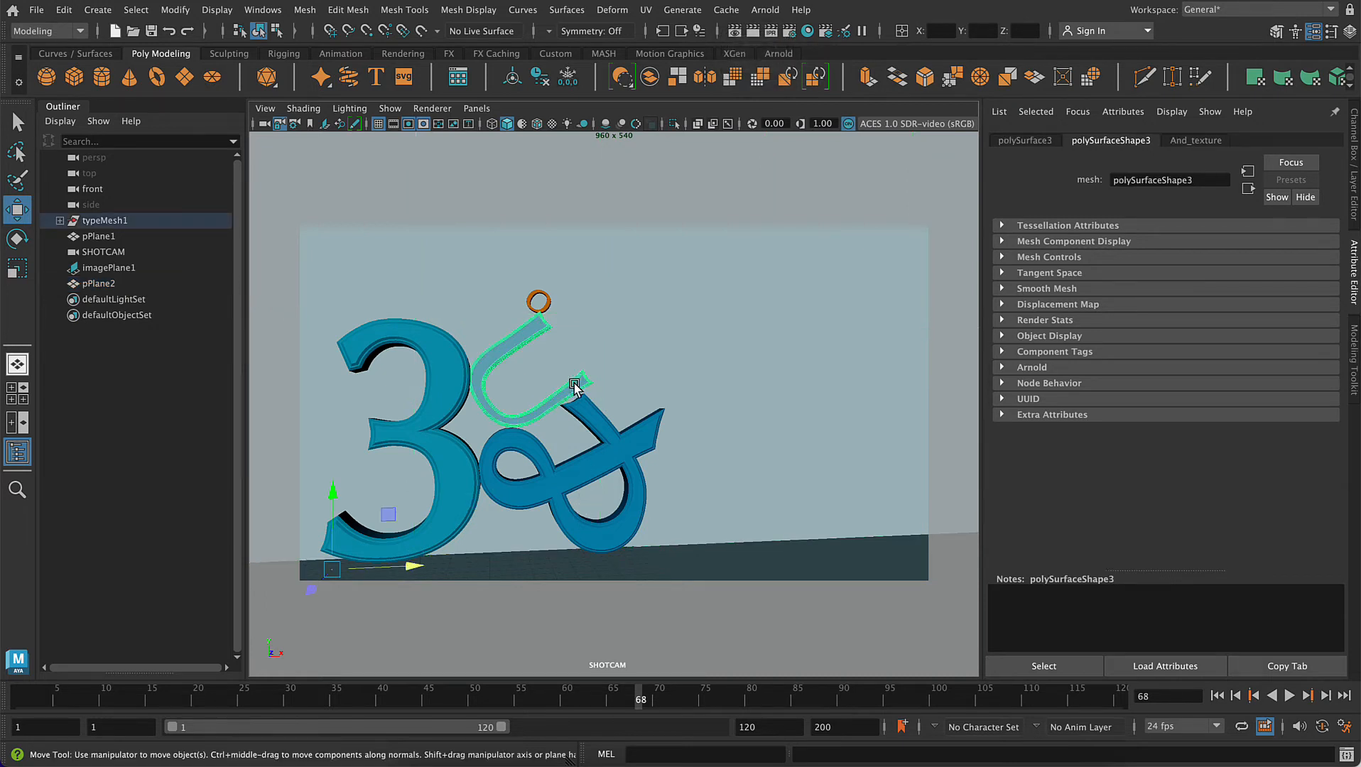
left_click(512, 77)
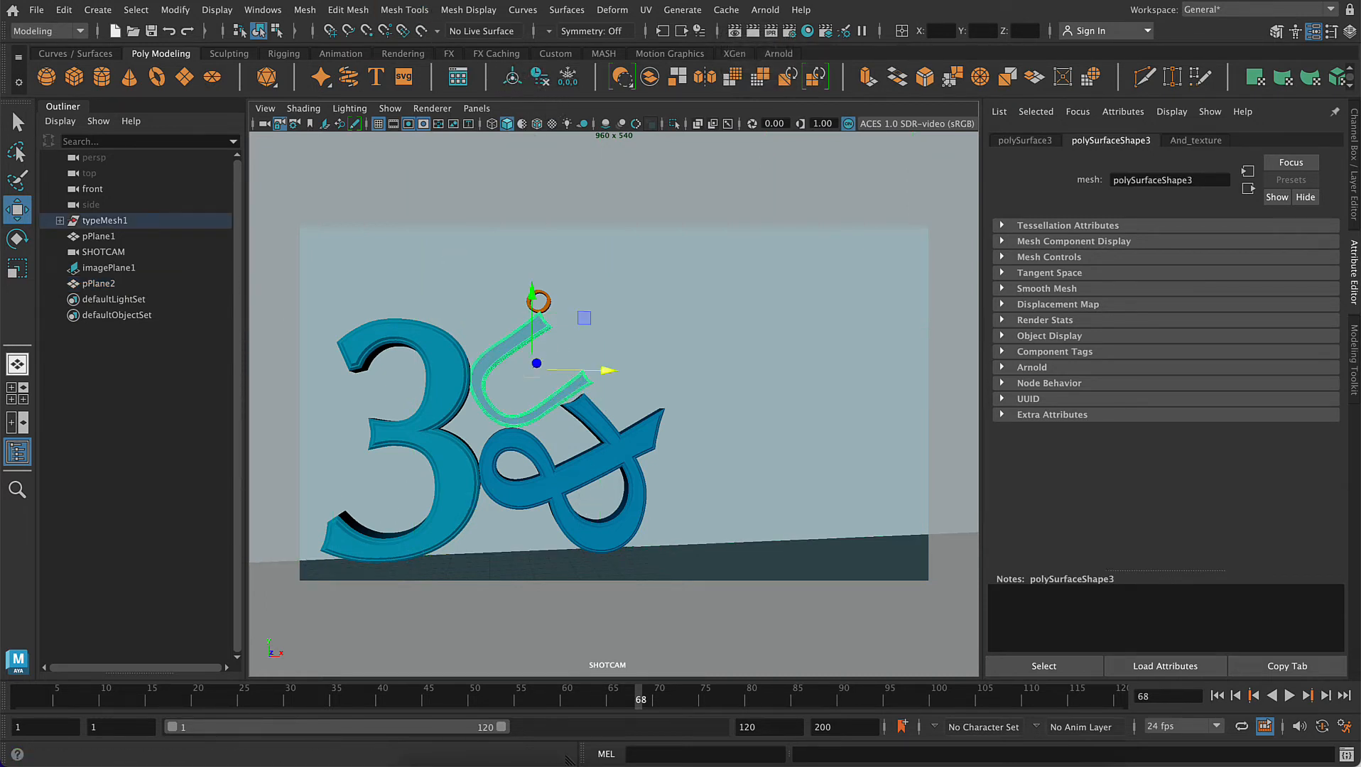
- Select the ring and the U together and lower them slightly toward the ampersand
left_click(552, 299, "shift")
left_click(547, 295)
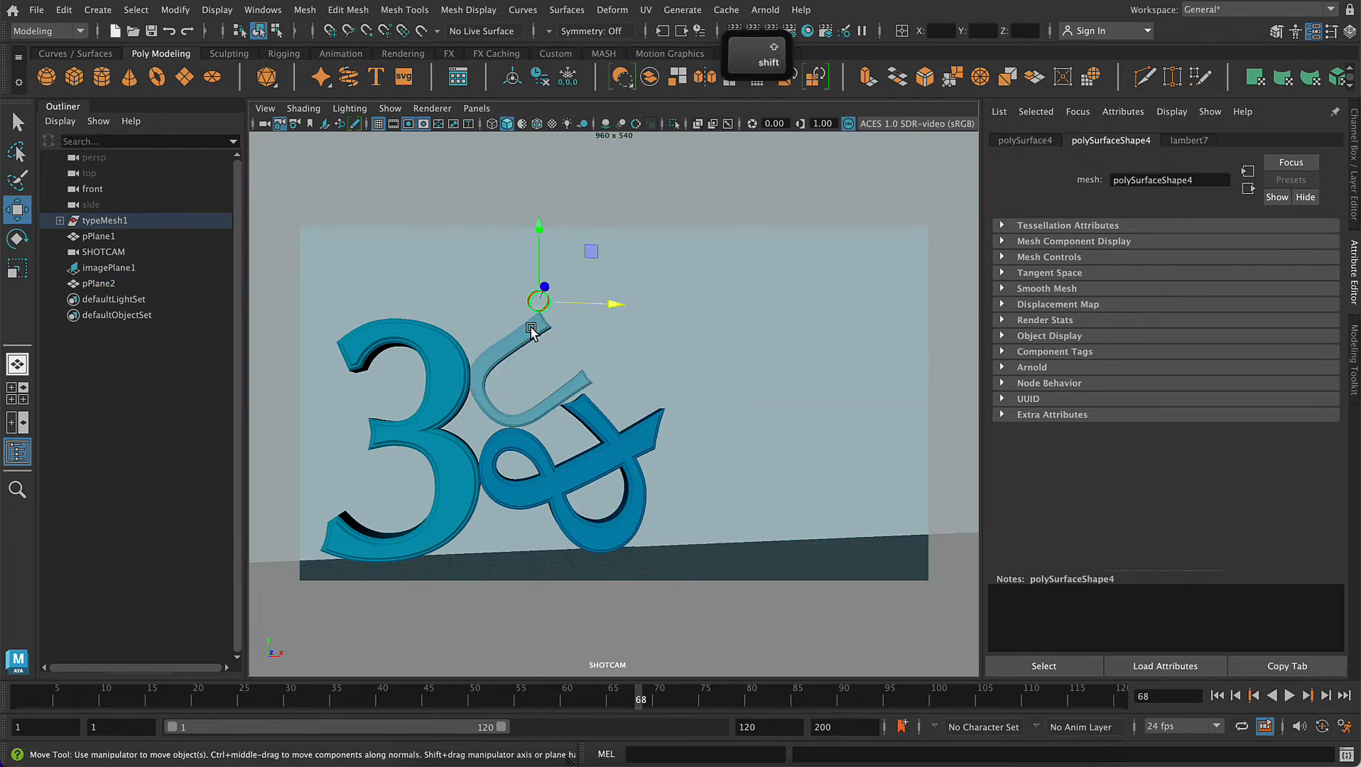
left_click(537, 321, "shift")
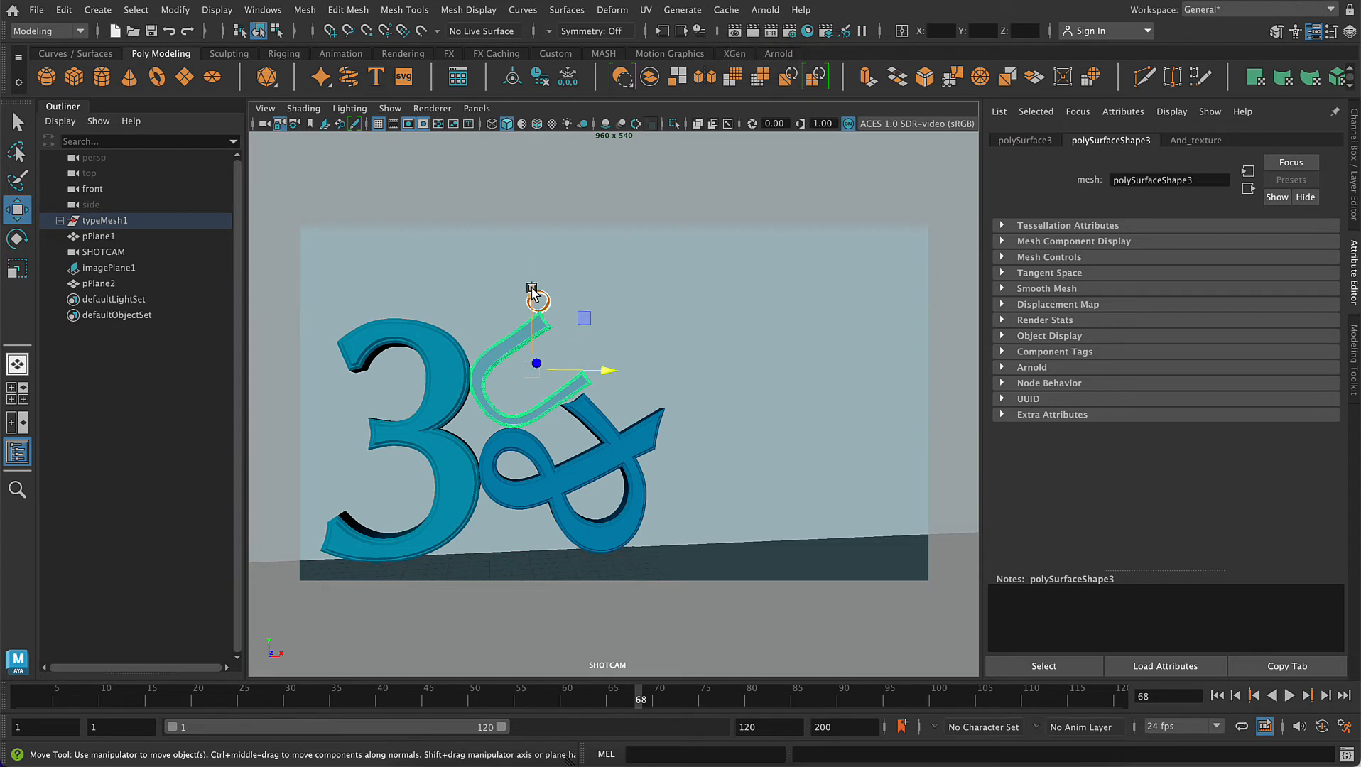
left_click_drag(531, 289, 531, 292)
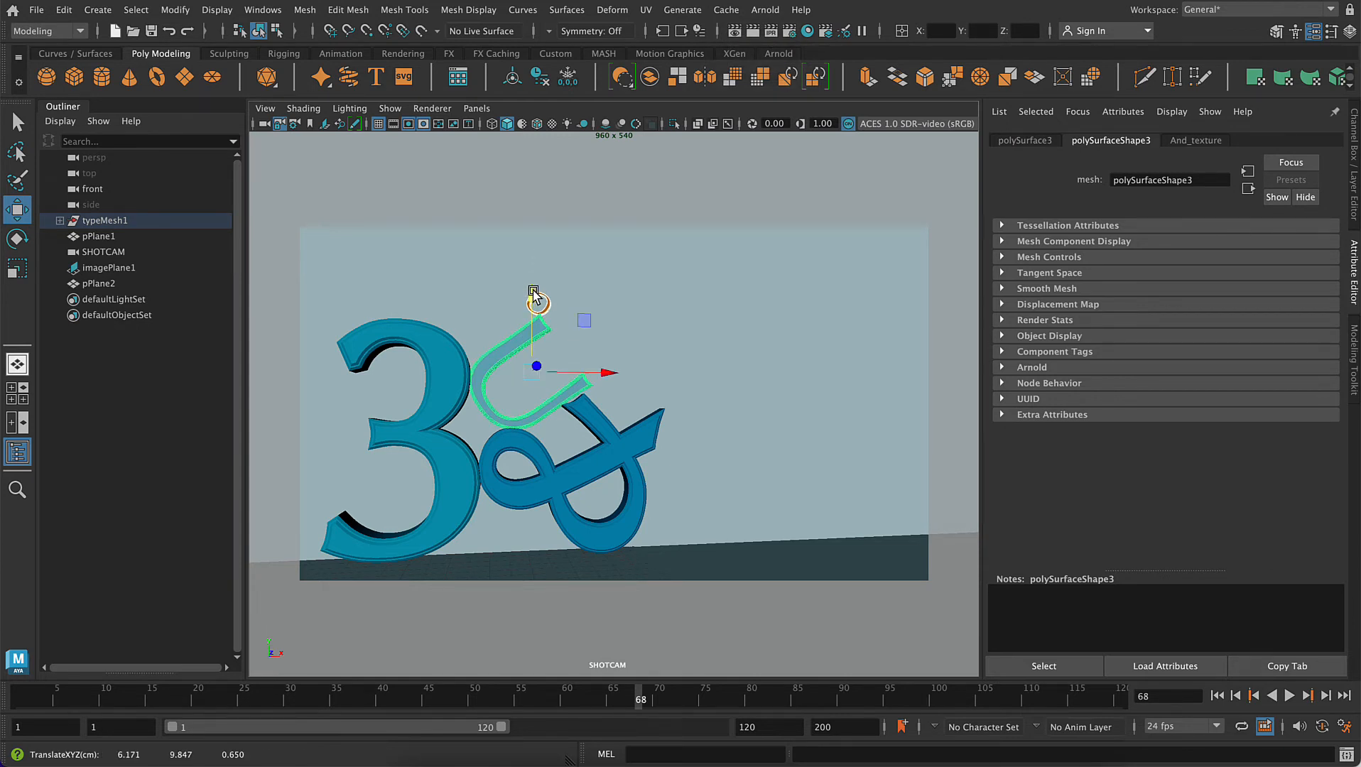
- Unlock the shot camera, tilt and pan it slightly until the floor's back edge looks nearly level, and lock the camera again
left_click(730, 293)
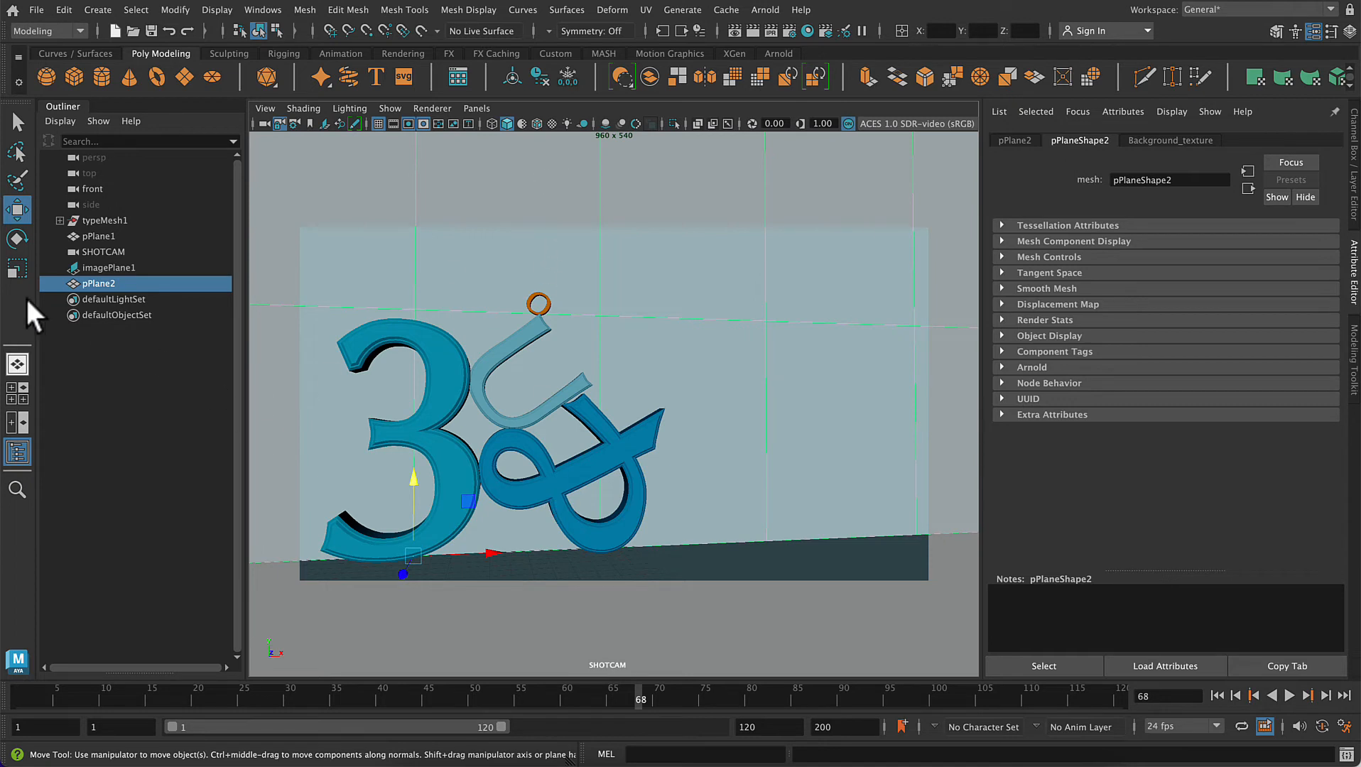
left_click(114, 465)
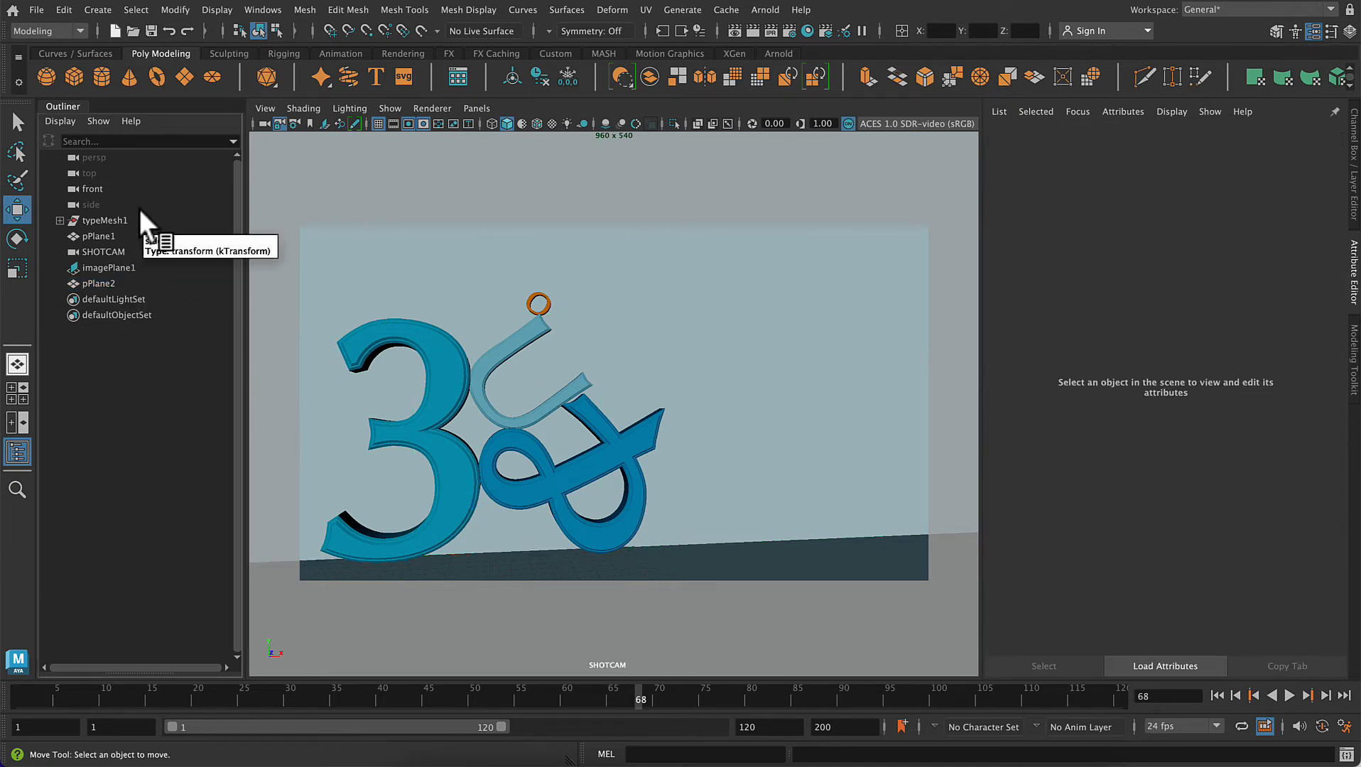
left_click(808, 548)
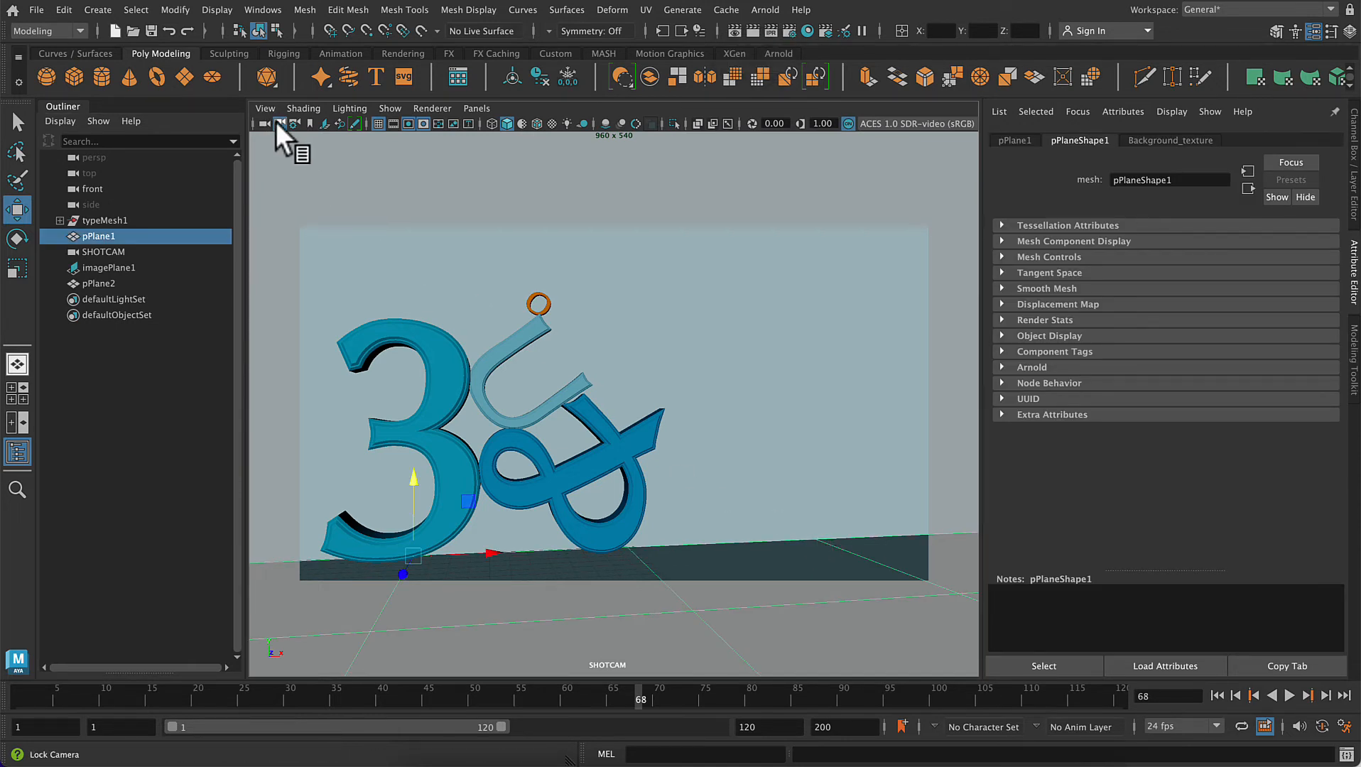
left_click_drag(841, 562, 836, 563, "alt")
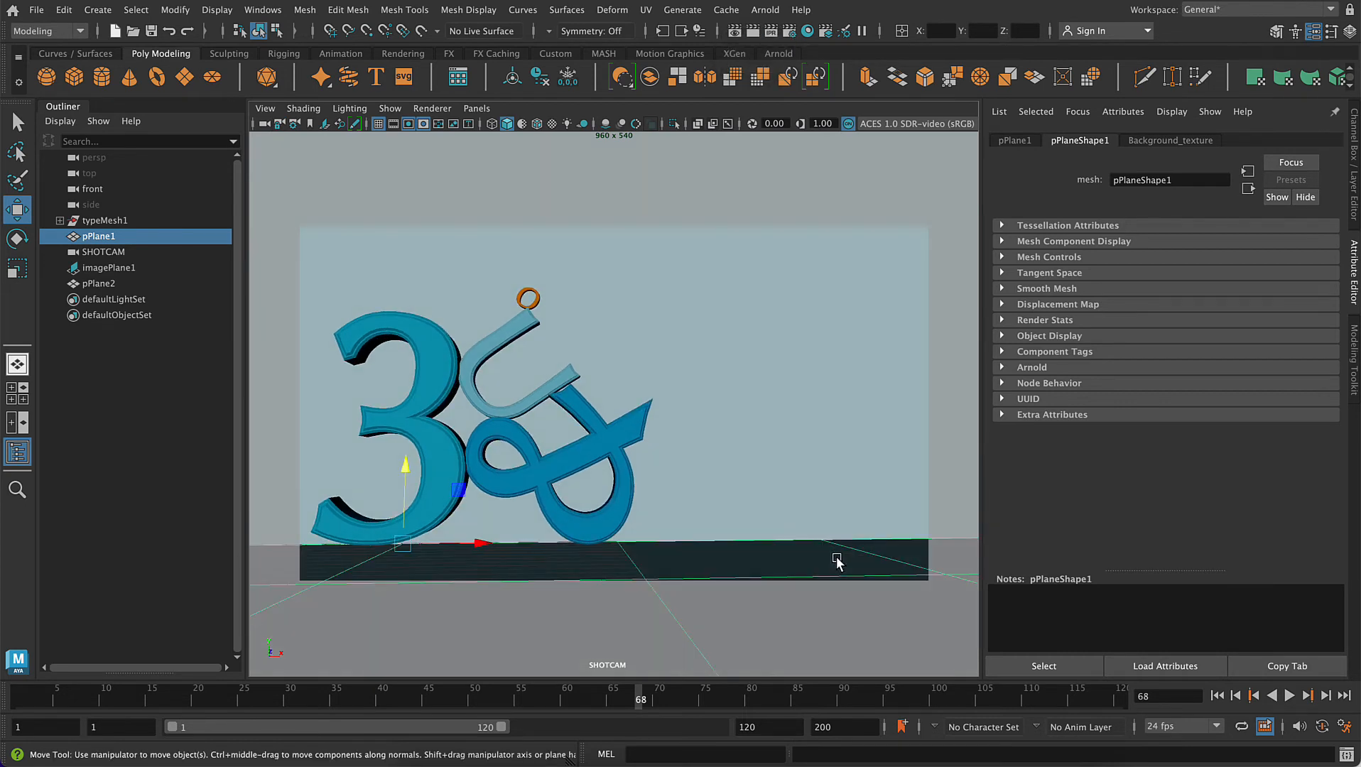
middle_click_drag(838, 559, 846, 565, "alt")
left_click_drag(847, 565, 844, 566, "alt")
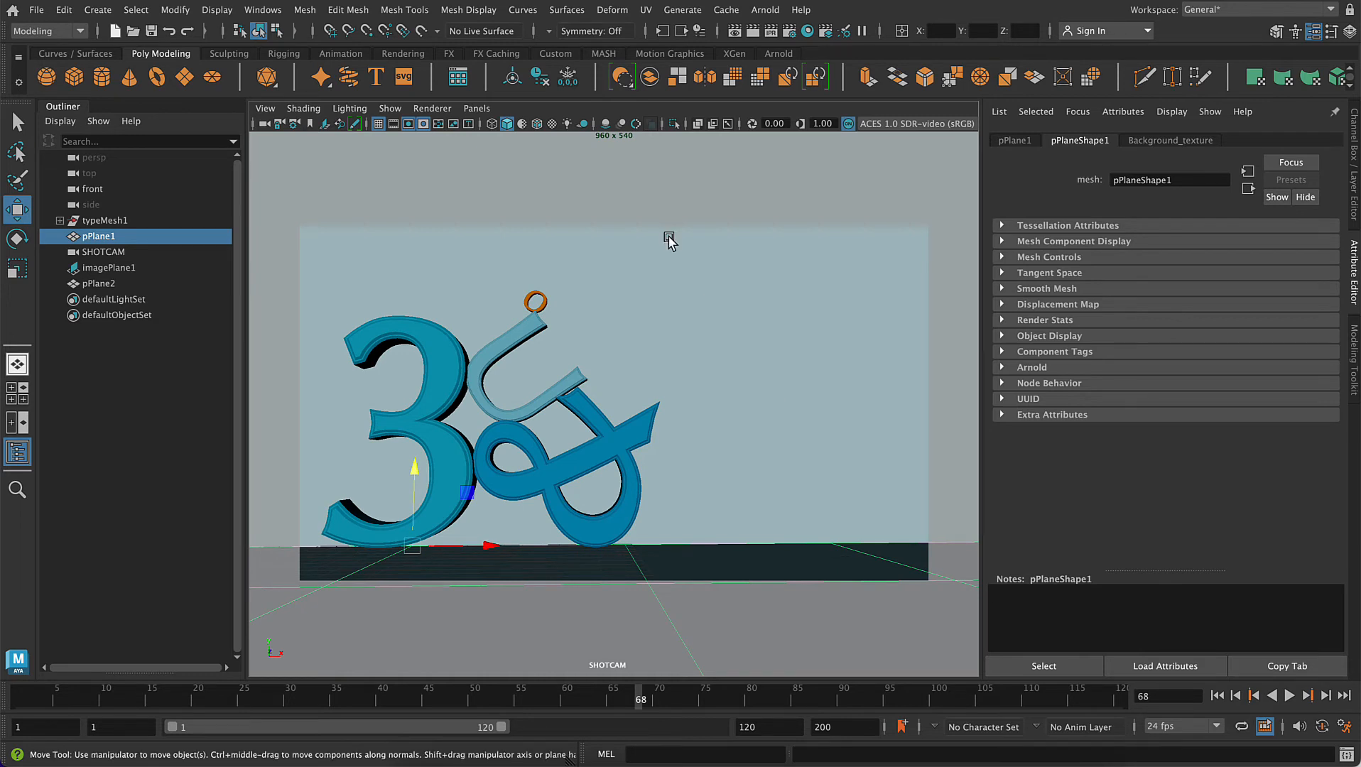
left_click(592, 183)
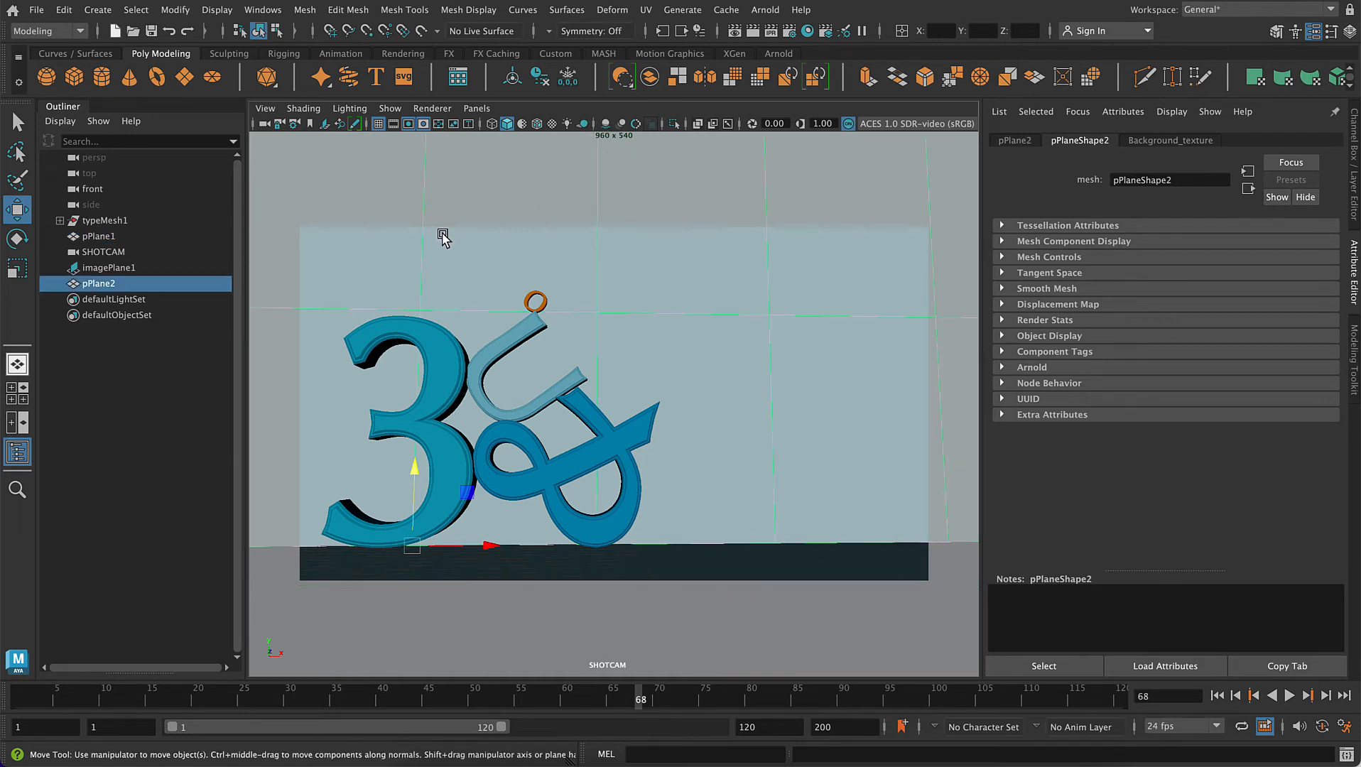
left_click(121, 388)
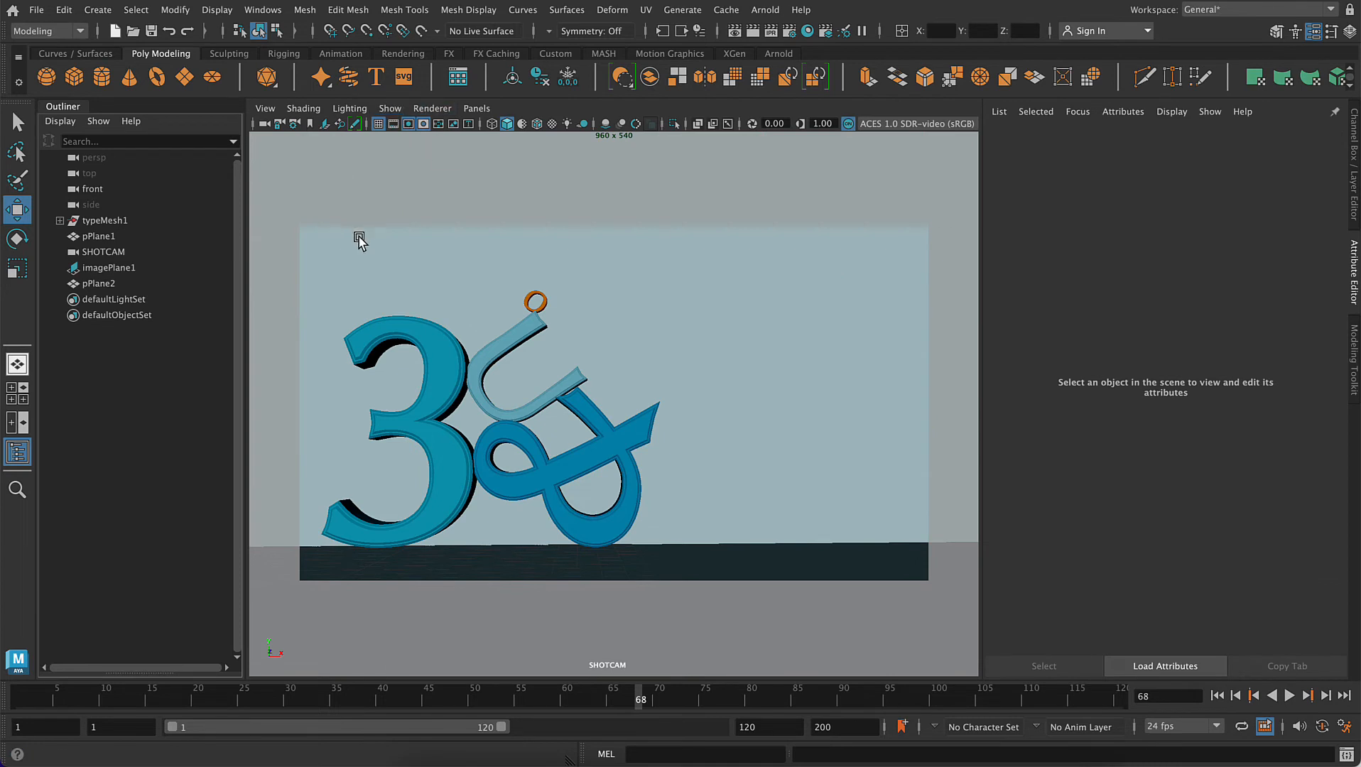
left_click(278, 124)
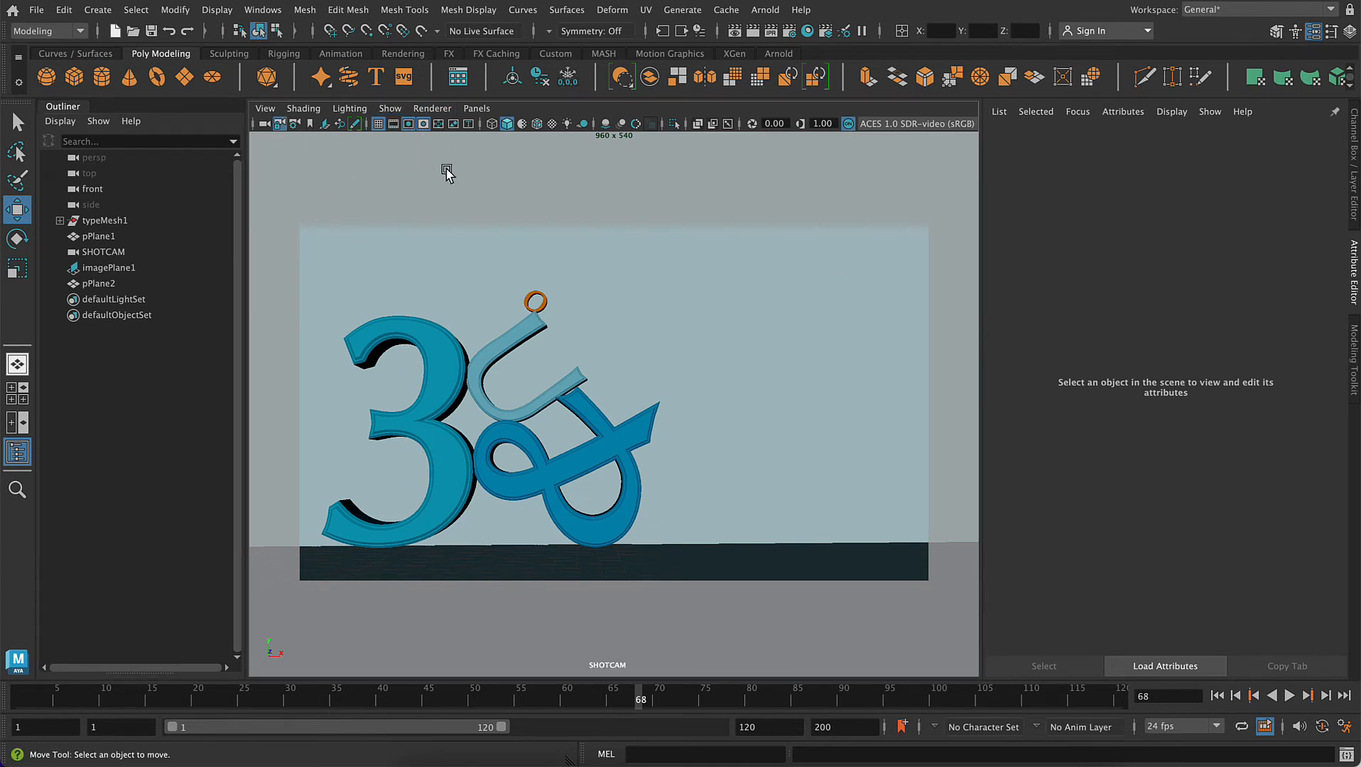
- Run an Arnold IPR render of the unlit shot camera view and close the Render View
left_click(762, 12)
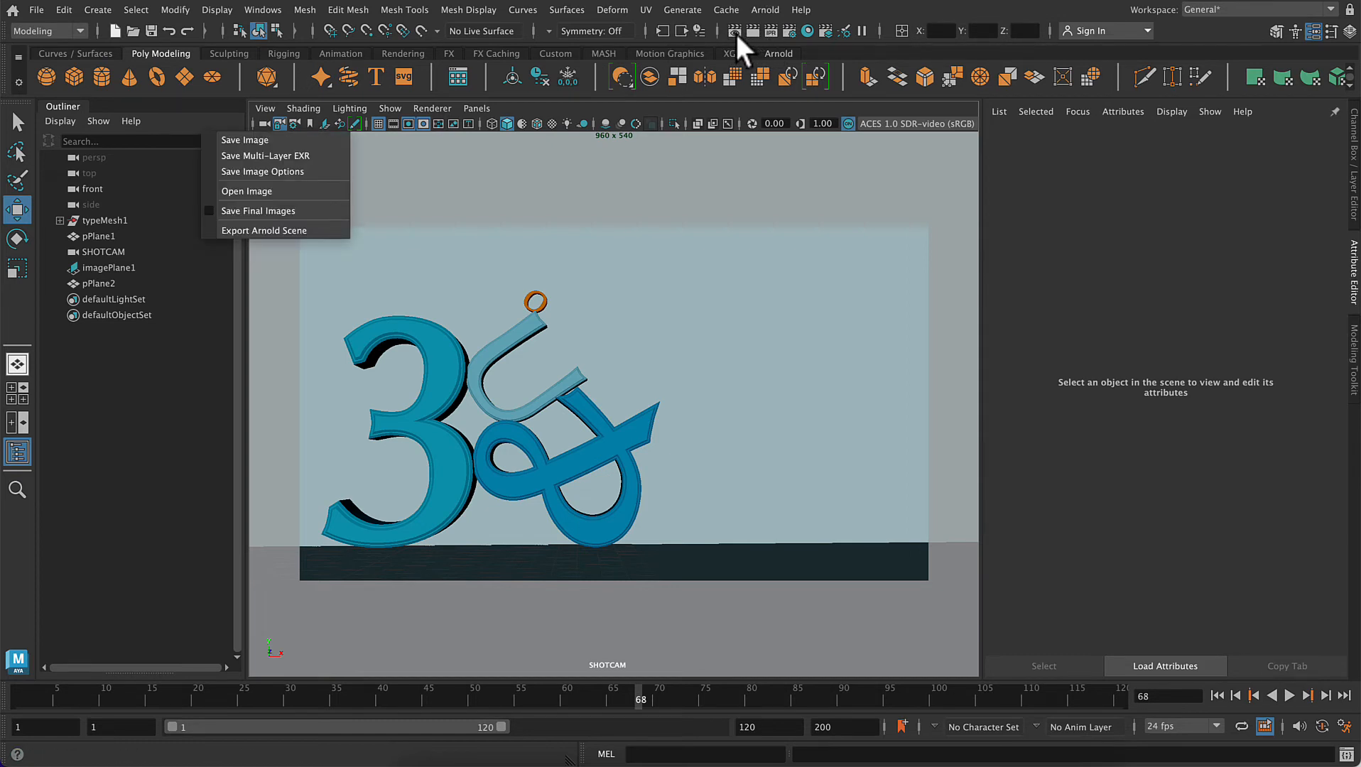
left_click(775, 35)
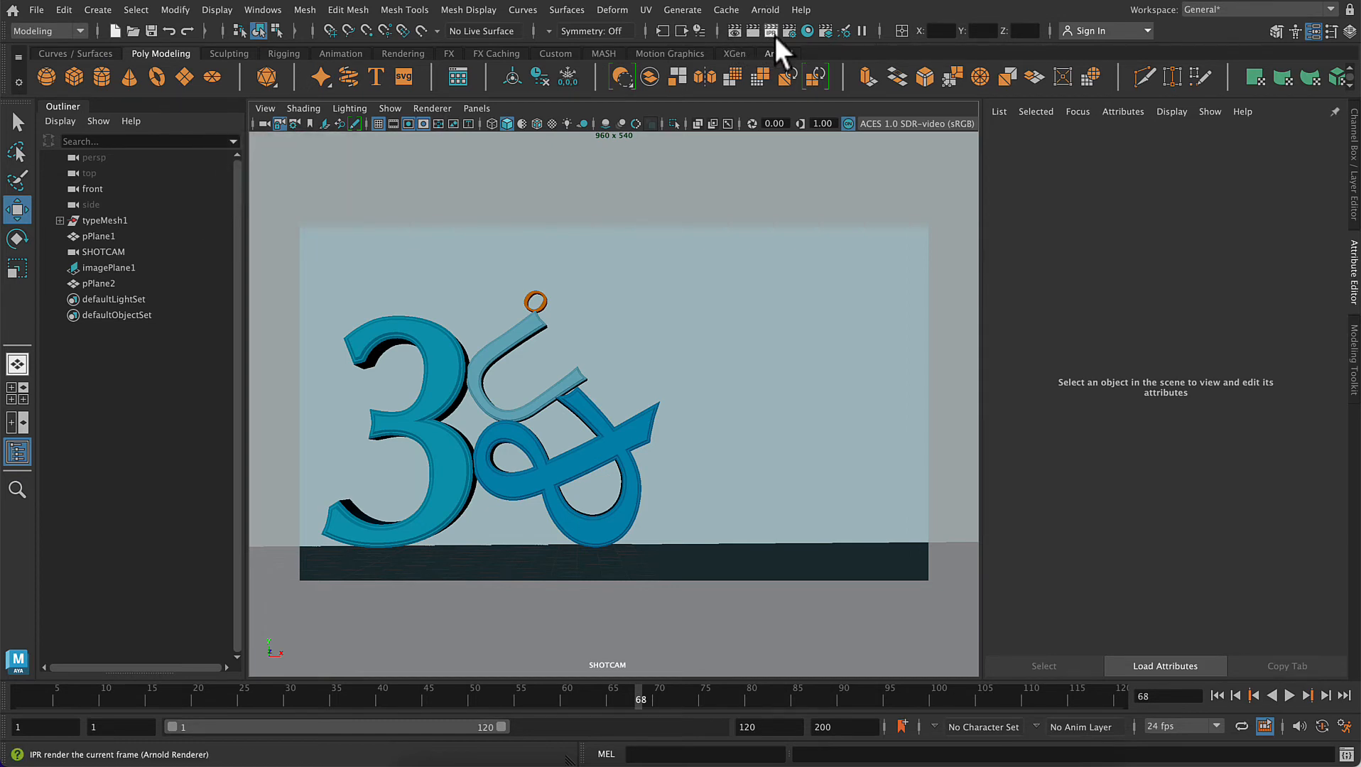
left_click(771, 33)
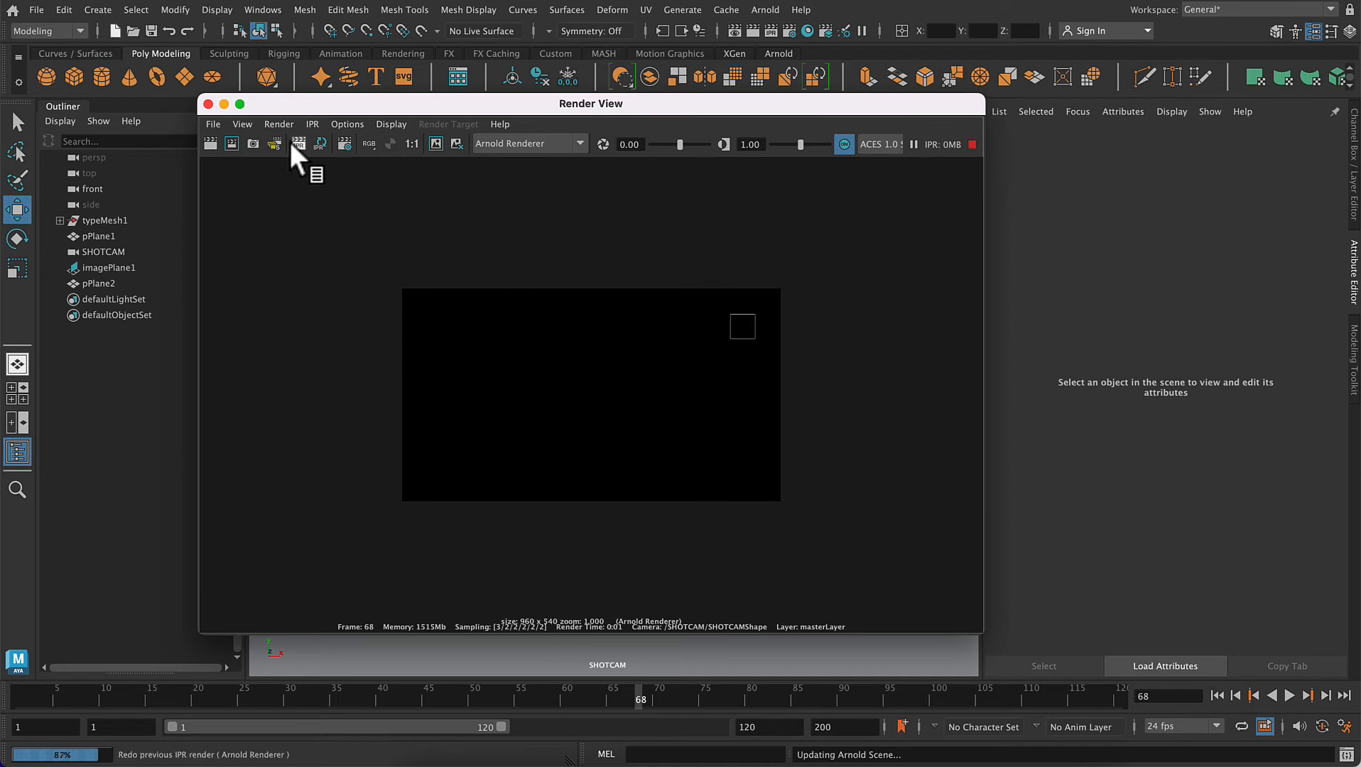
left_click(208, 103)
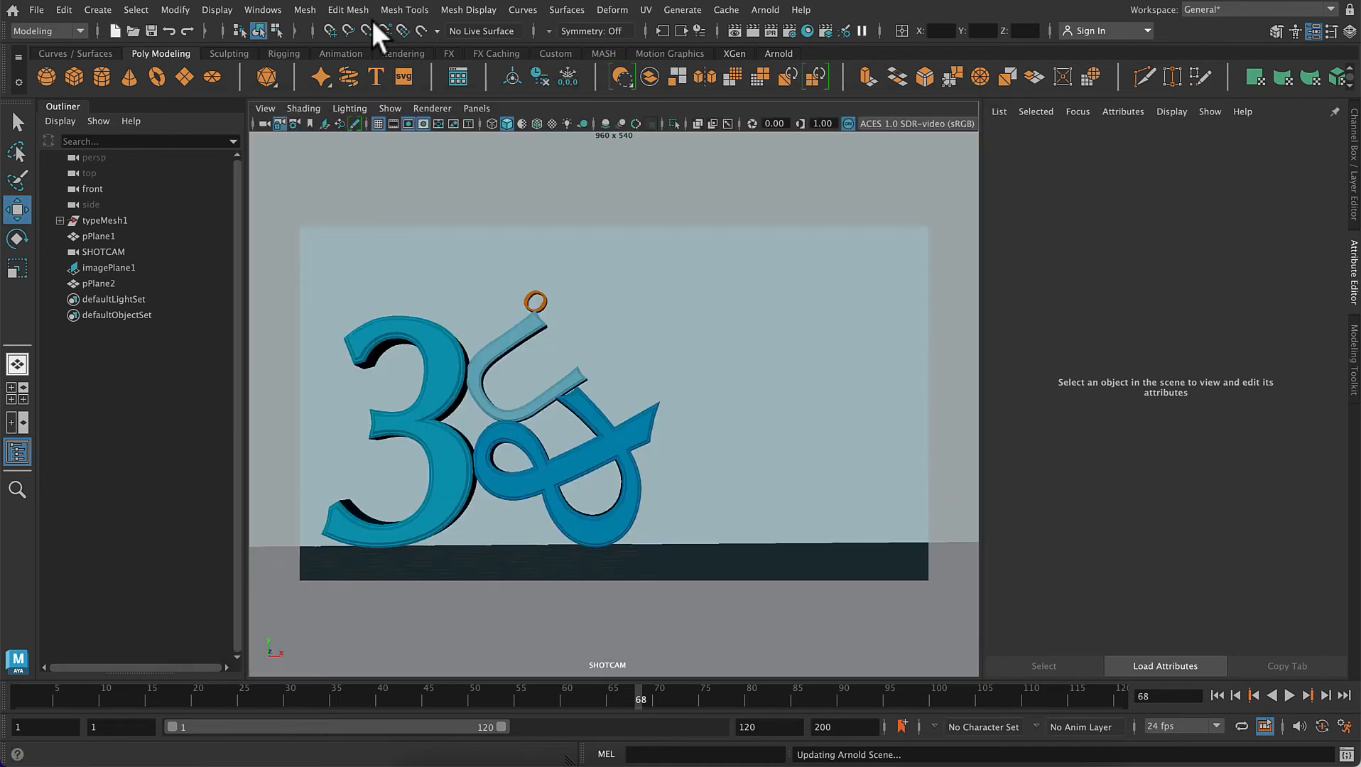
- Add an Arnold Skydome Light to the scene
left_click(781, 7)
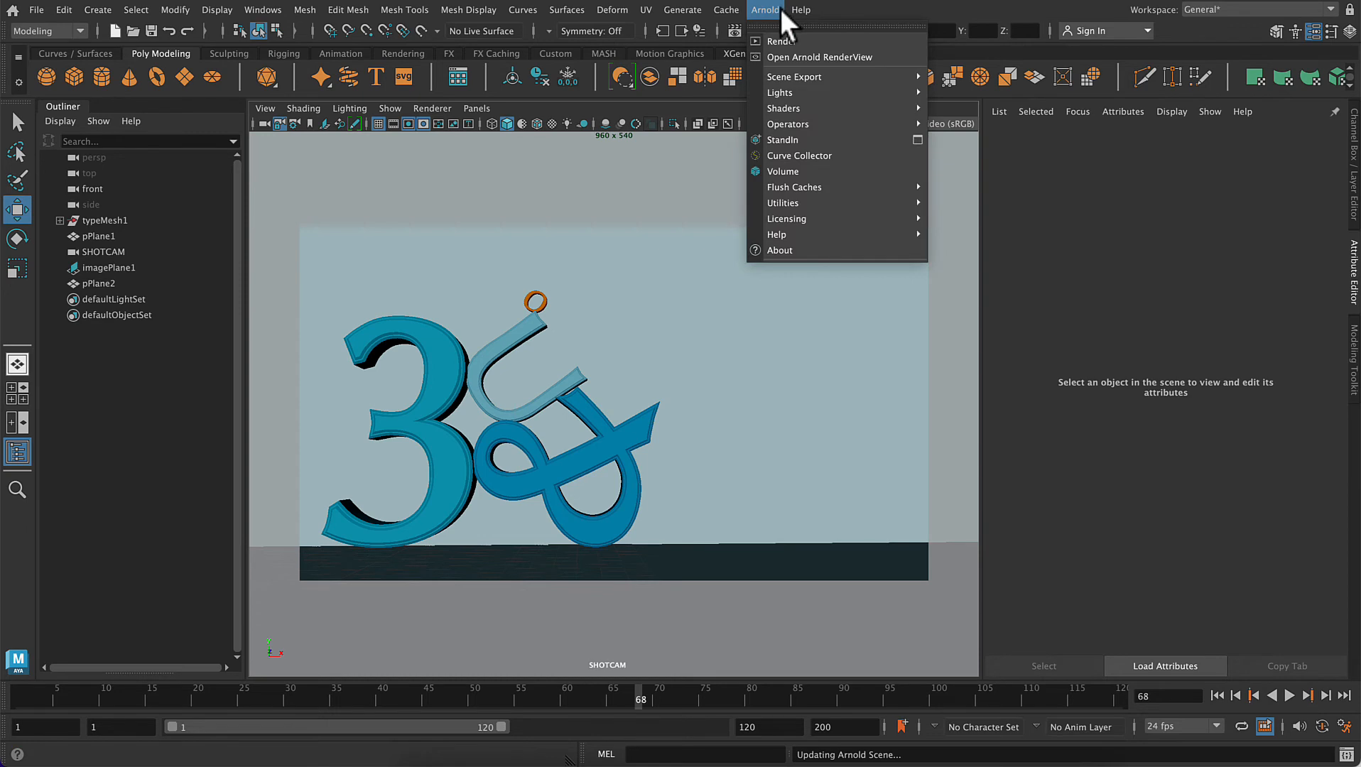
mouse_move(778, 98)
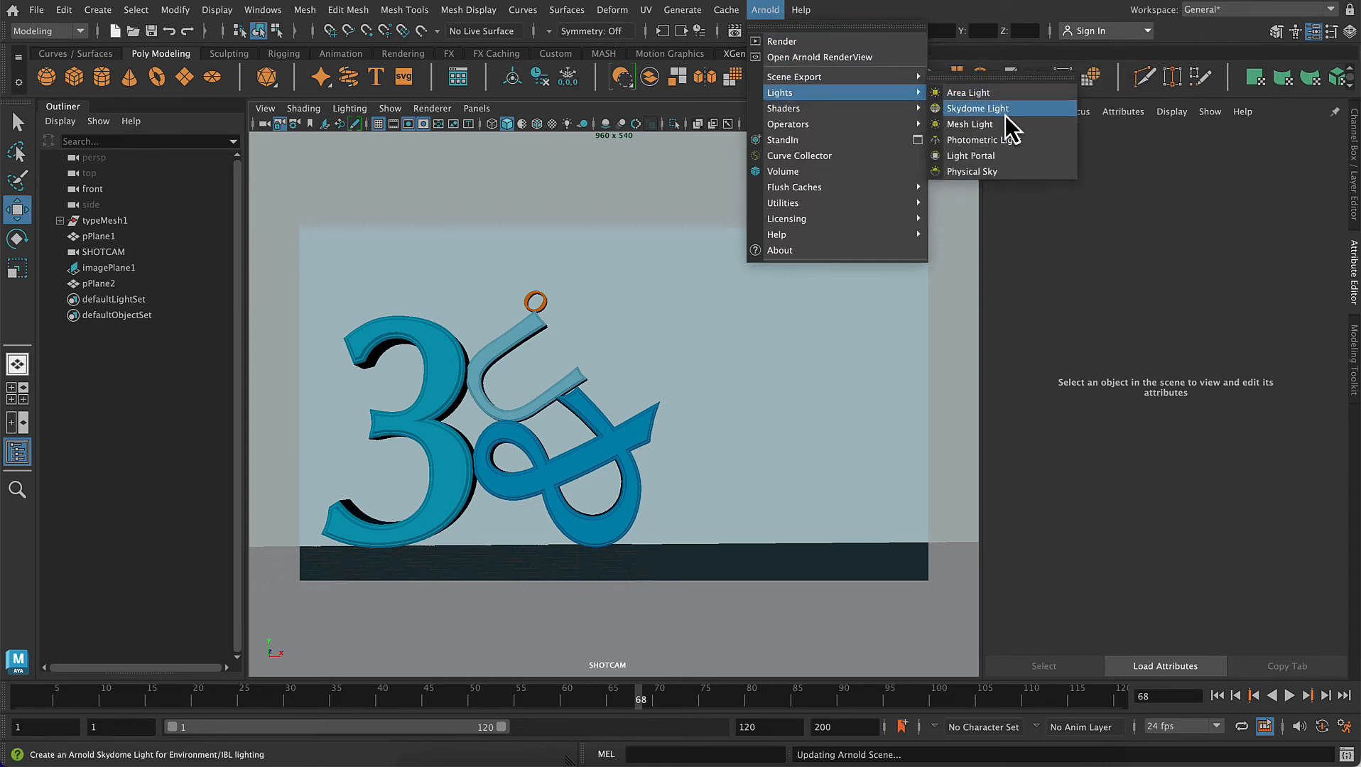
left_click(1005, 114)
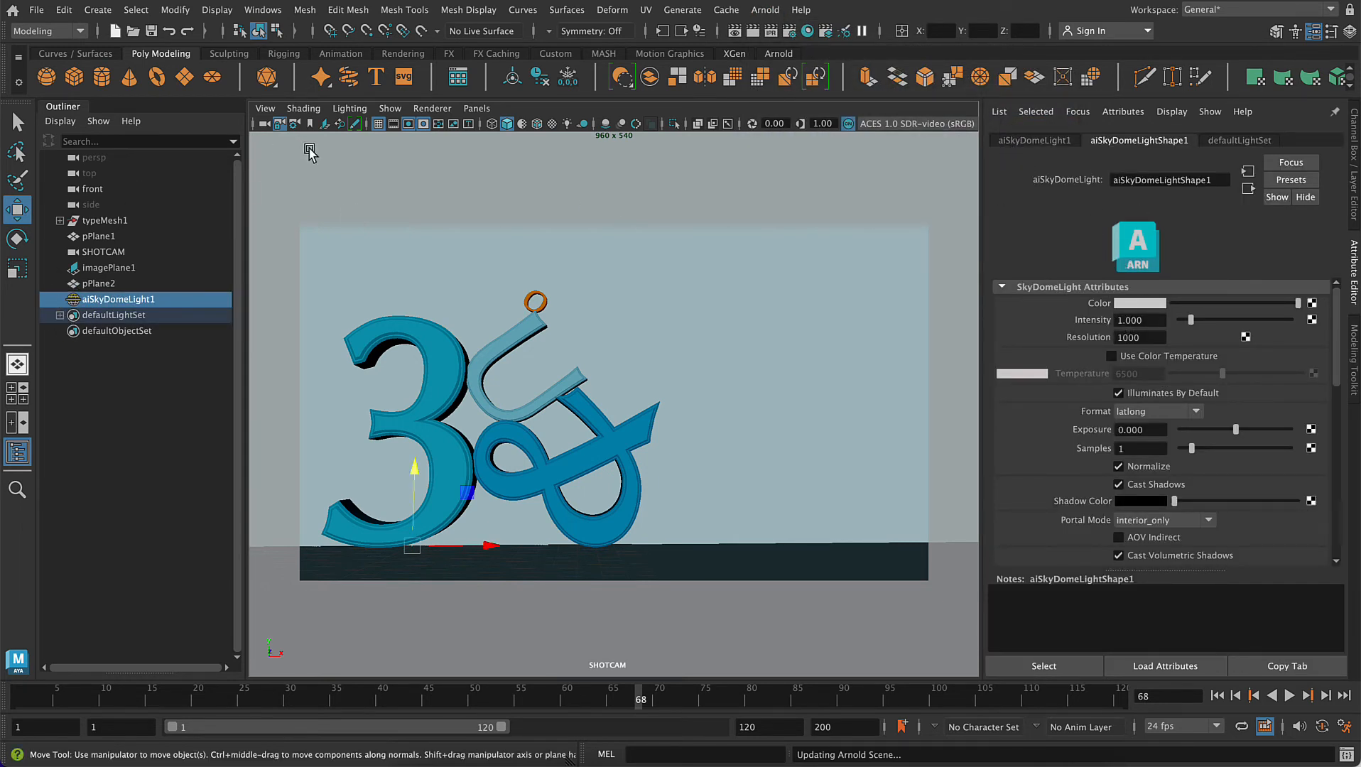
- Look through the persp camera and inspect the skydome light's full sphere around the scene before returning to the symbol
left_click(475, 108)
mouse_move(490, 123)
left_click(724, 147)
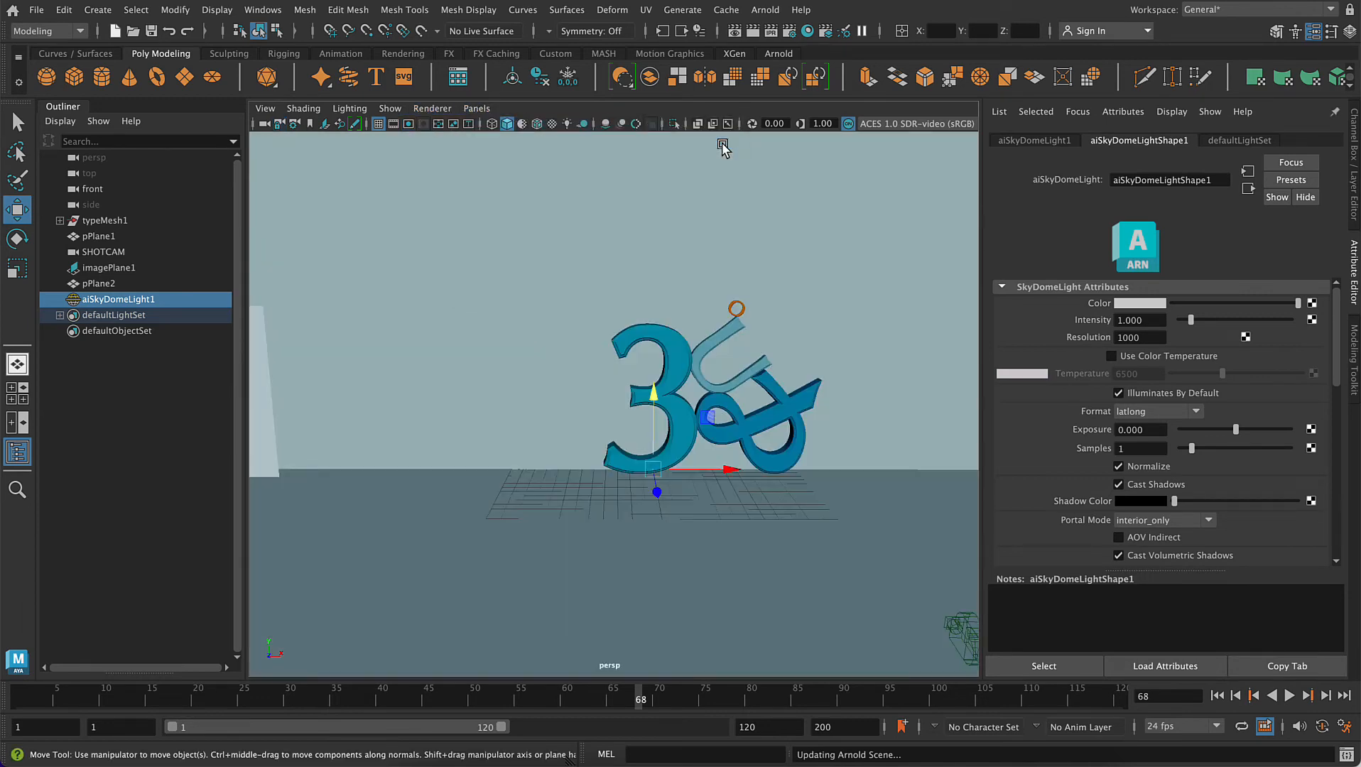
key("f")
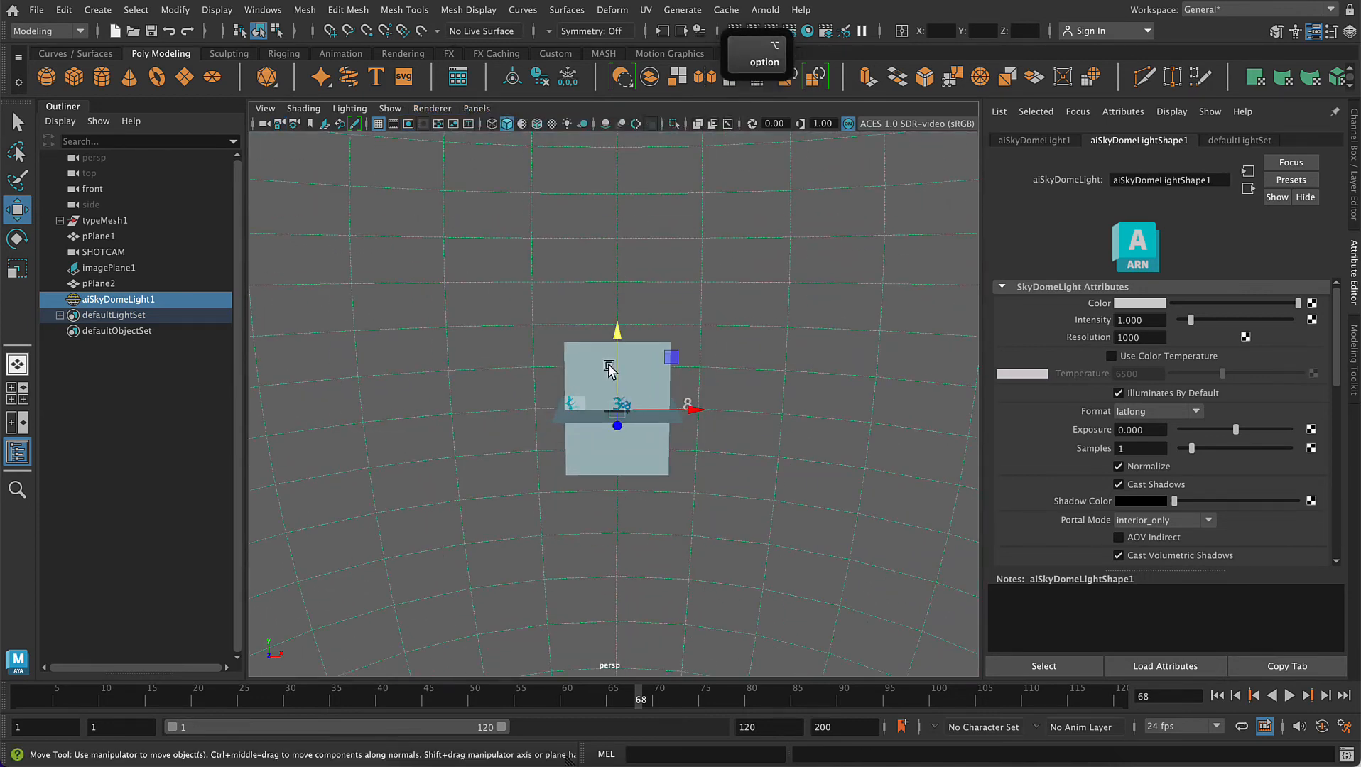
scroll(490, 164, "down", 5)
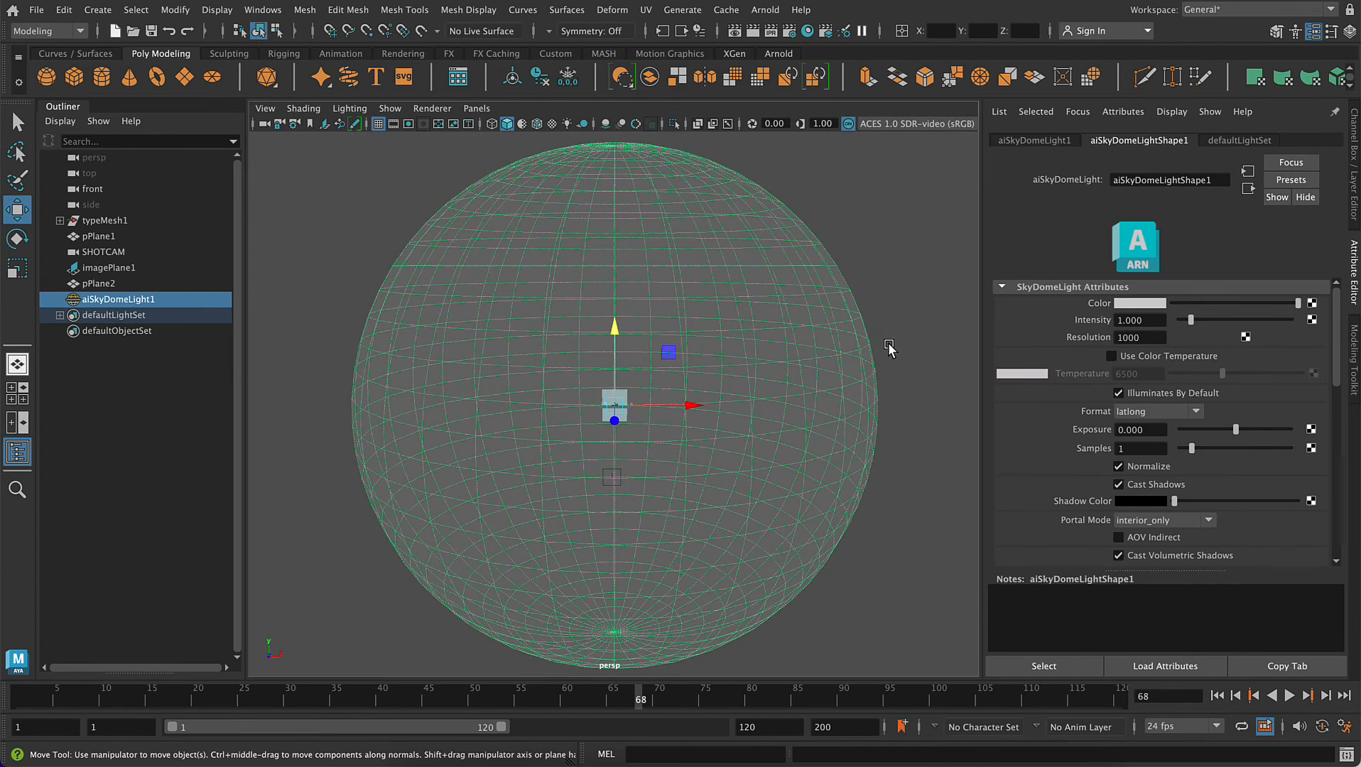
scroll(685, 438, "up", 10)
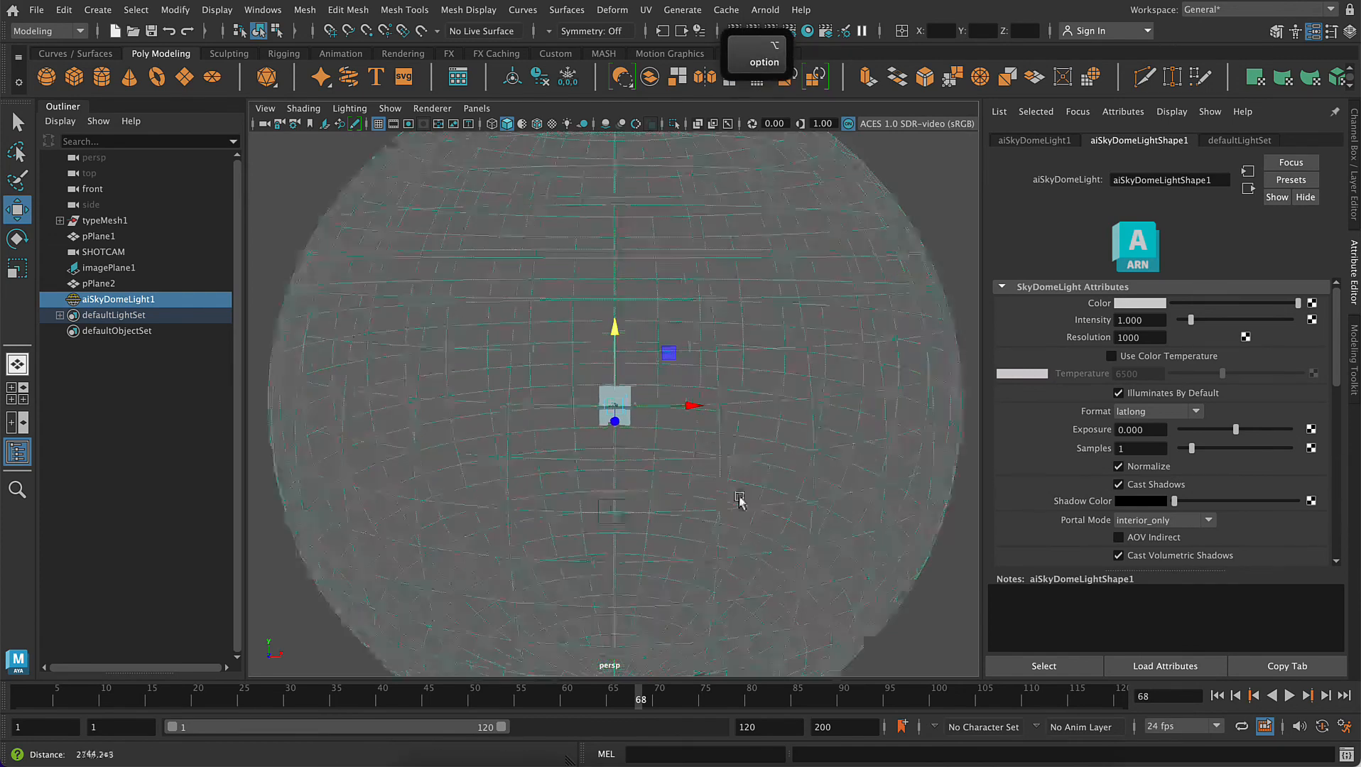
scroll(807, 463, "up", 3)
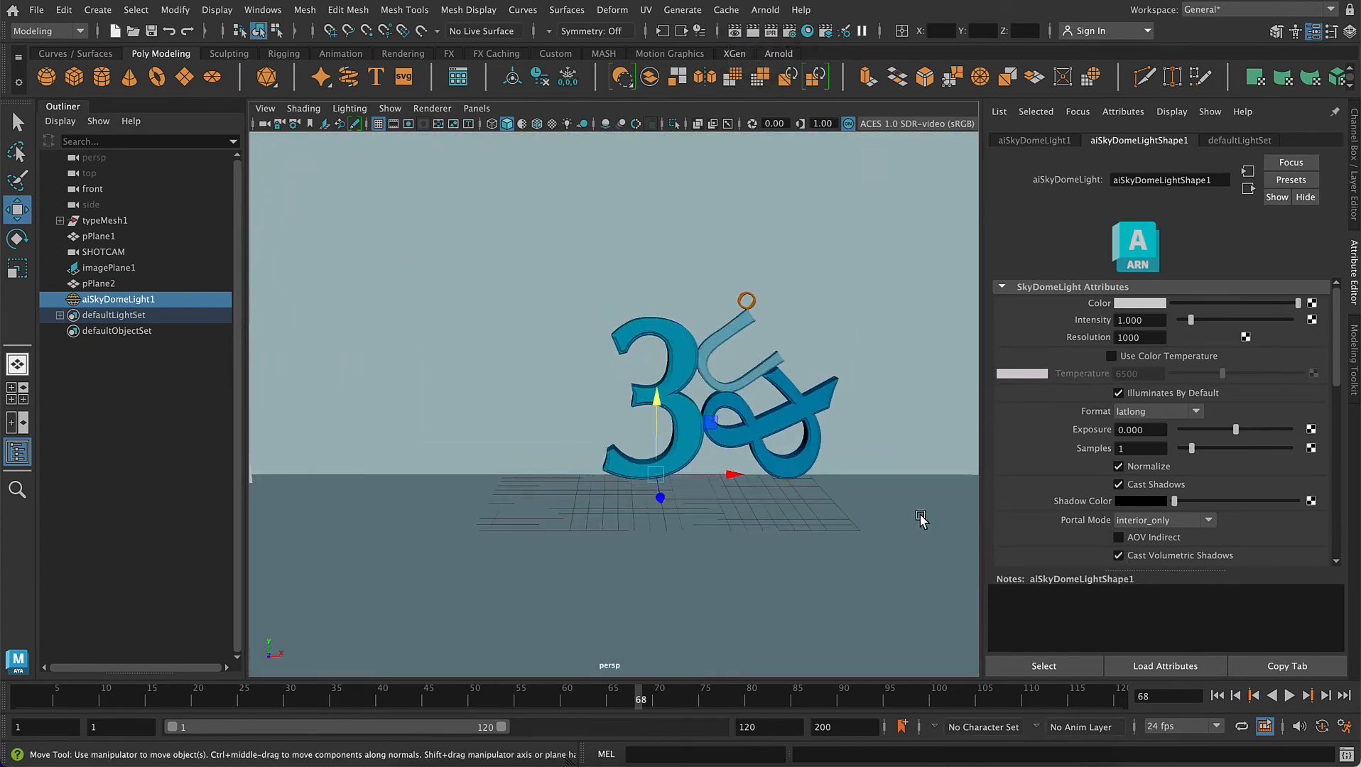
- Test-render the skydome-lit scene from the perspective view with Arnold IPR, switch to the Rendering menu set, and close the Render View
left_click_drag(920, 519, 752, 515, "alt")
left_click(772, 35)
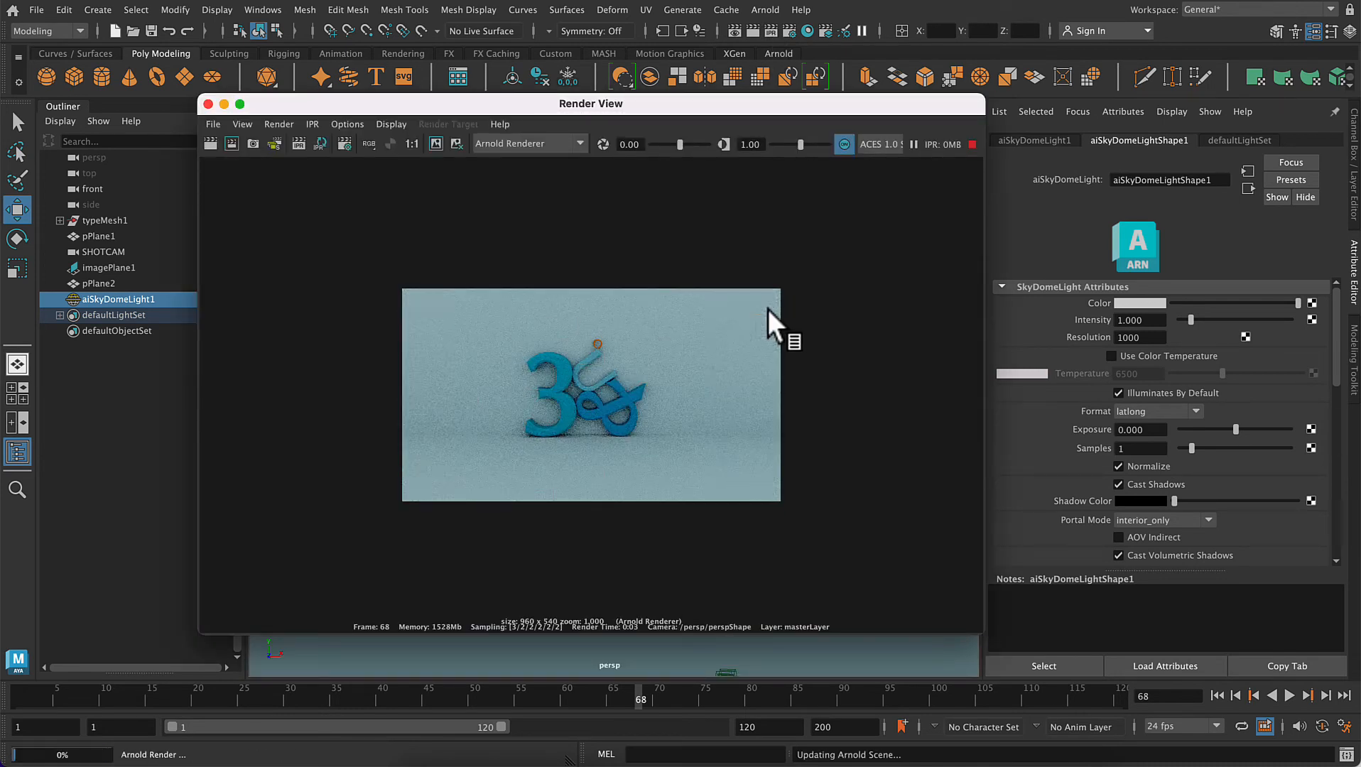
key("F6")
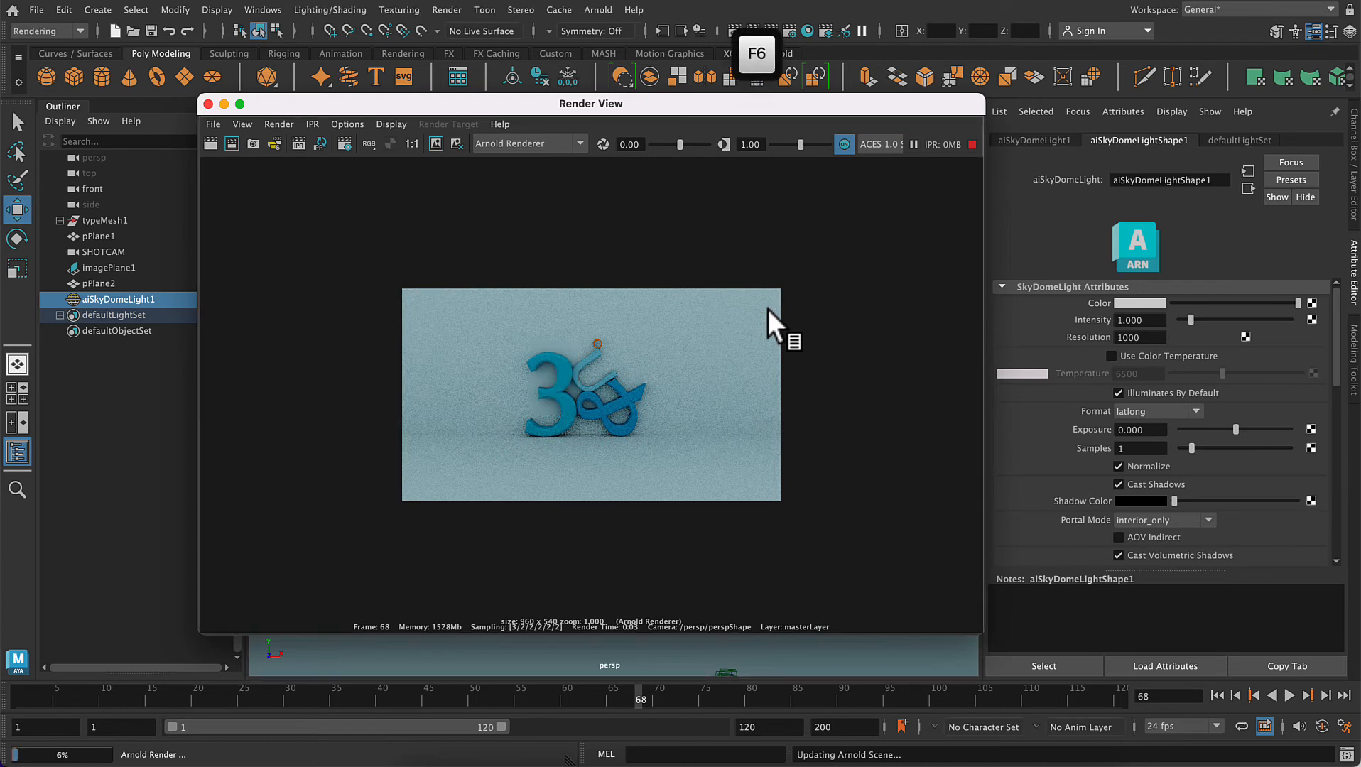
left_click(207, 105)
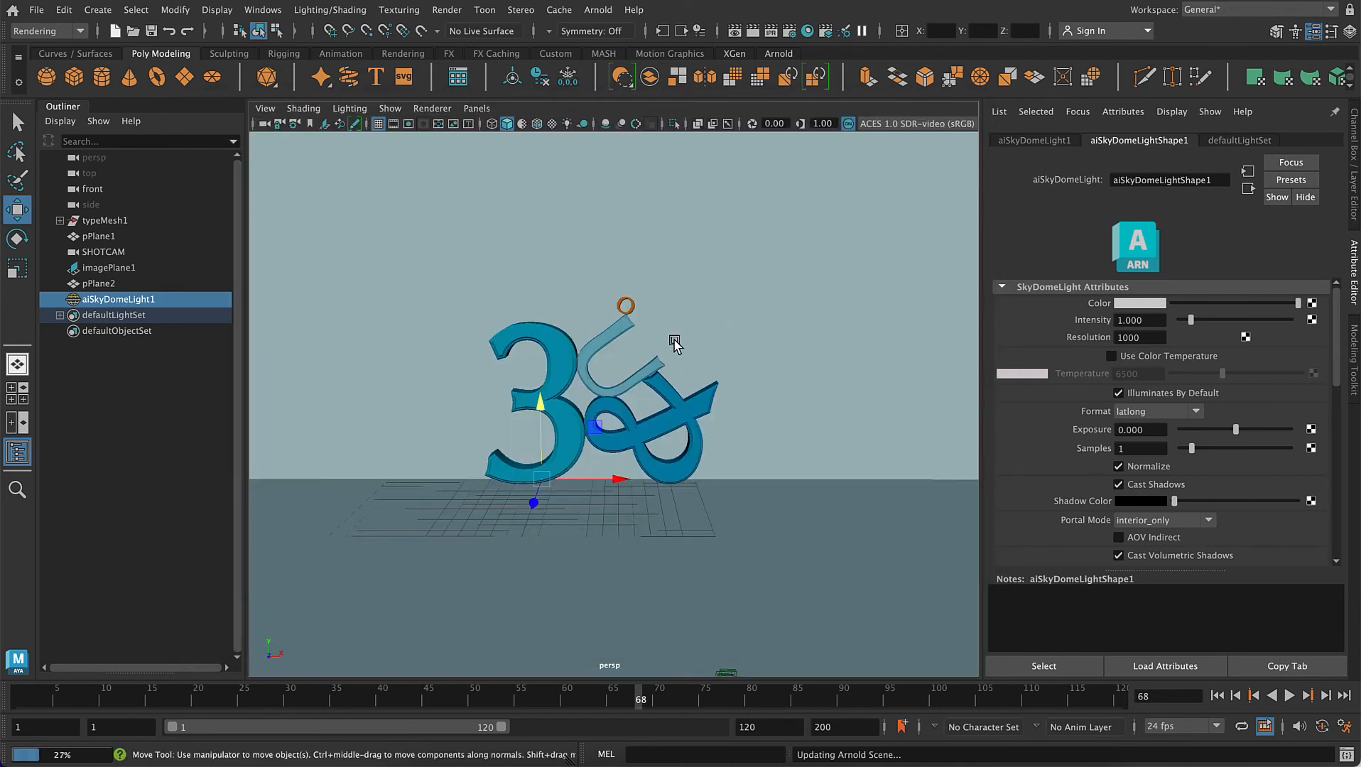
- Look through SHOTCAM again and start an Arnold IPR render of the lit scene, moving the Render View fully into sight
left_click(468, 110)
mouse_move(481, 128)
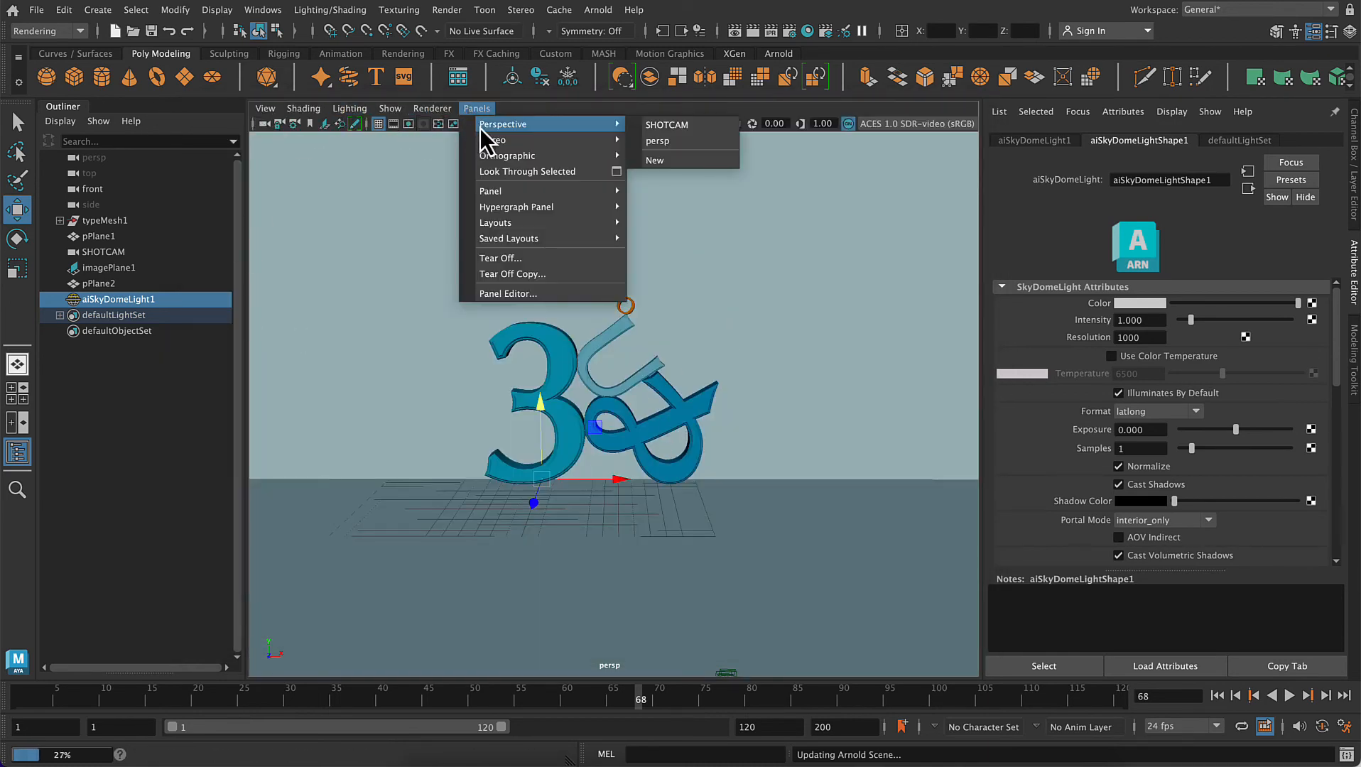
left_click(675, 125)
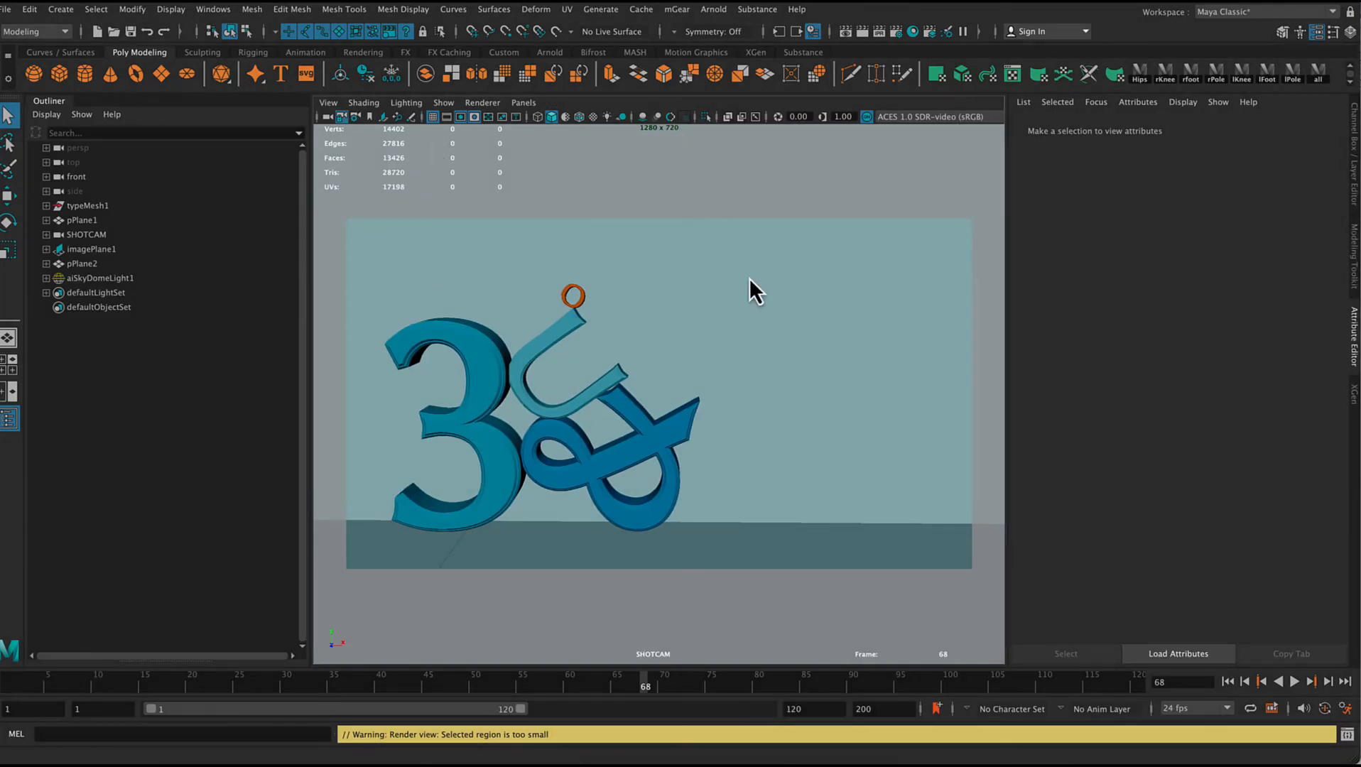
left_click(520, 101)
mouse_move(526, 119)
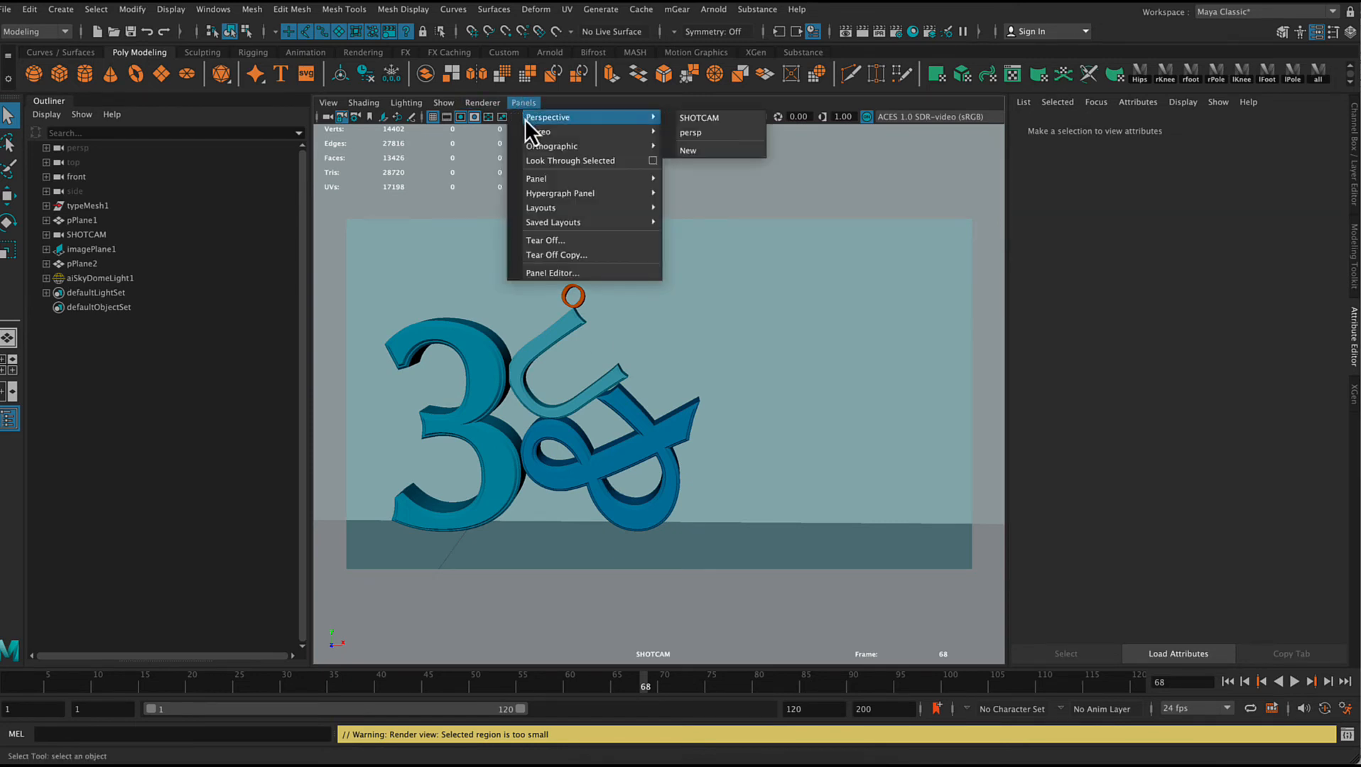
left_click(707, 118)
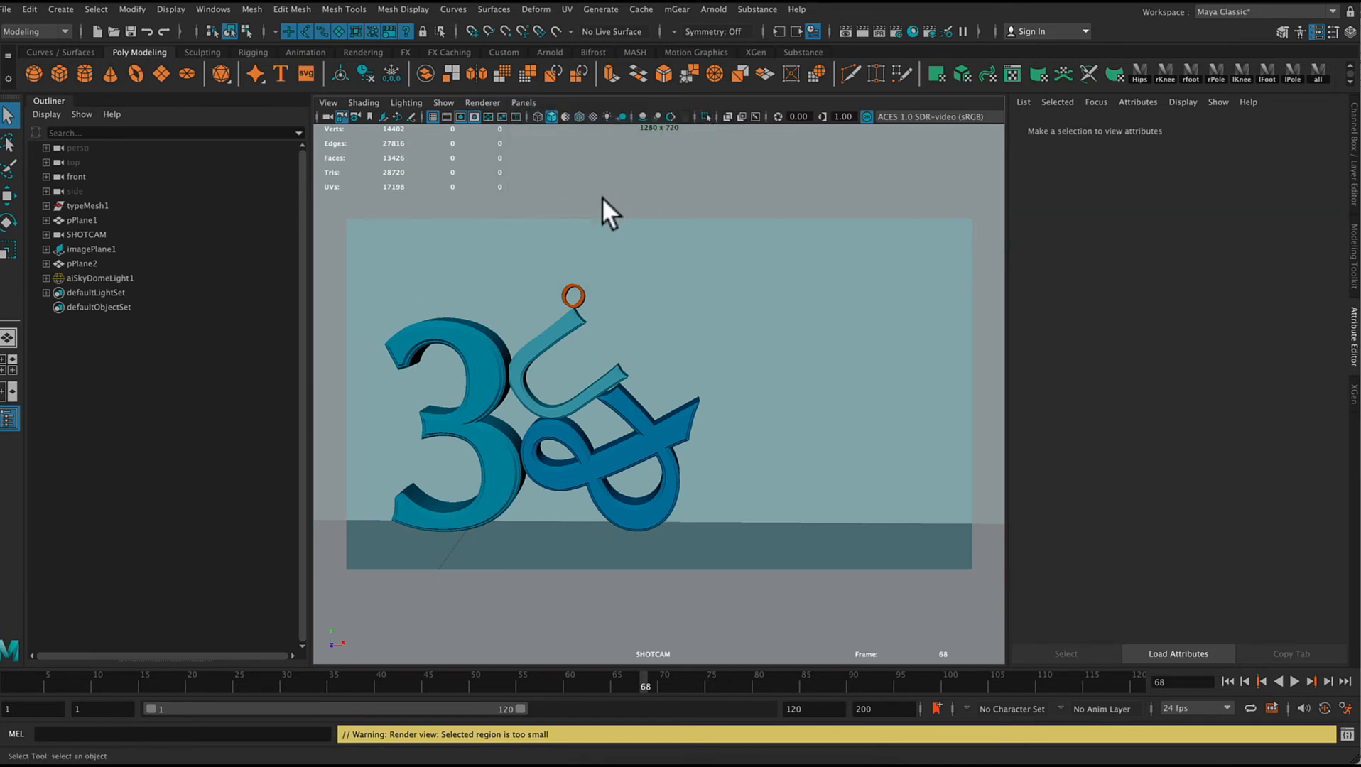
left_click(880, 32)
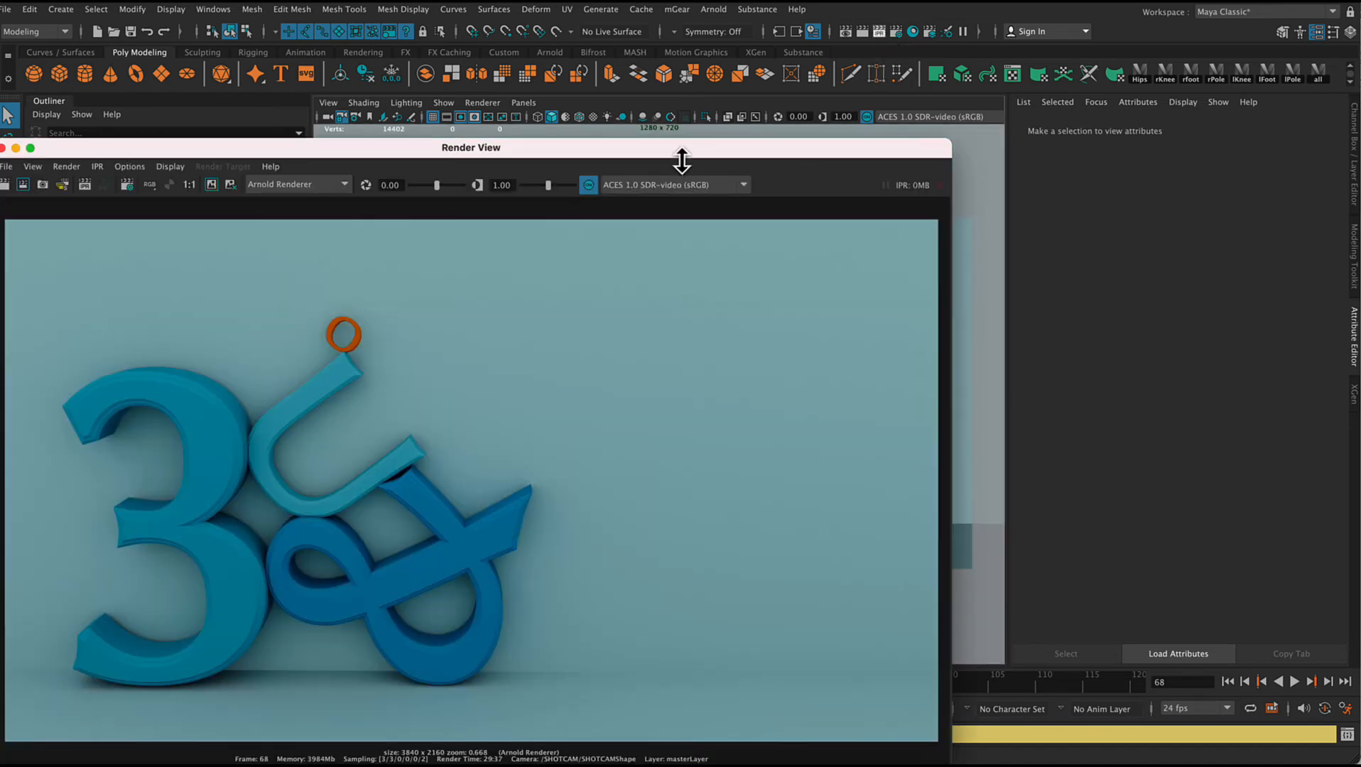
left_click_drag(677, 149, 905, 71)
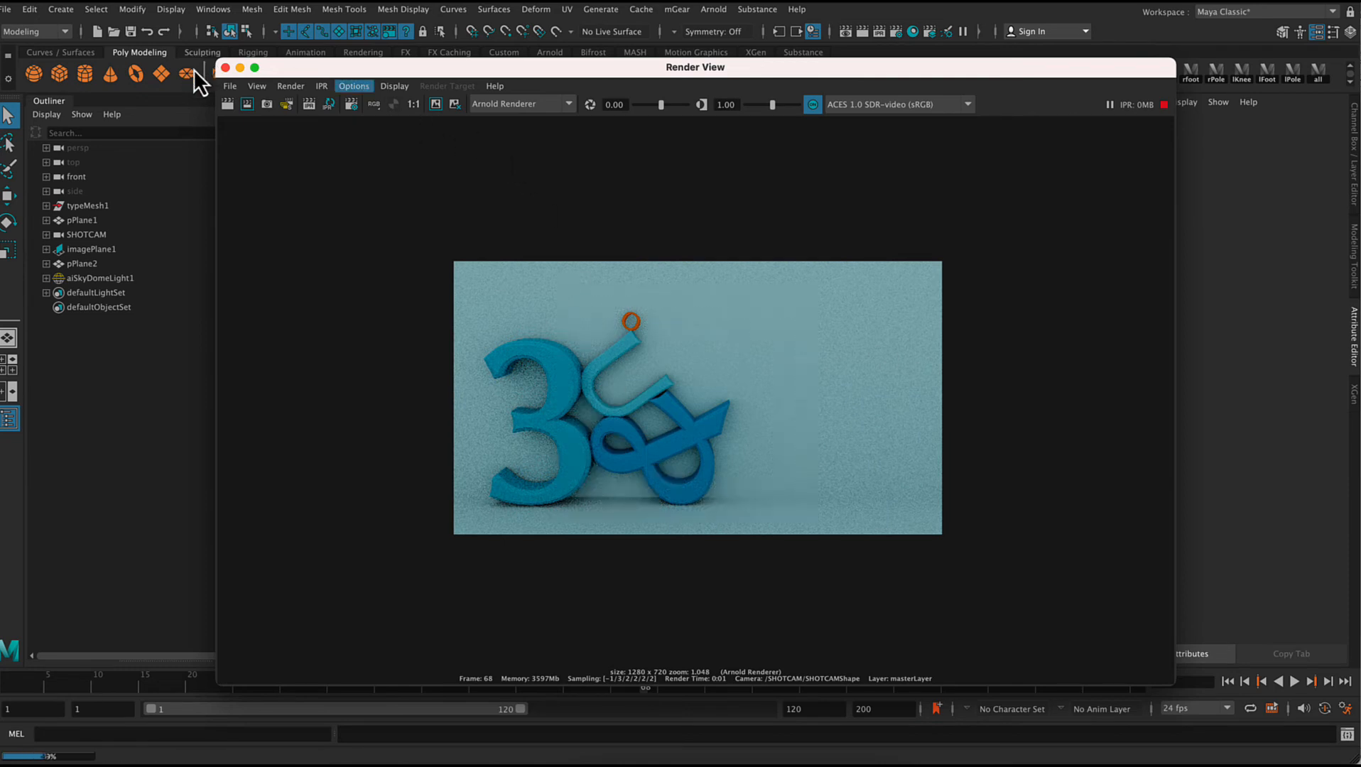
- Apply the render's save options with the mode Color Managed Image - View Transform embedded
left_click(229, 86)
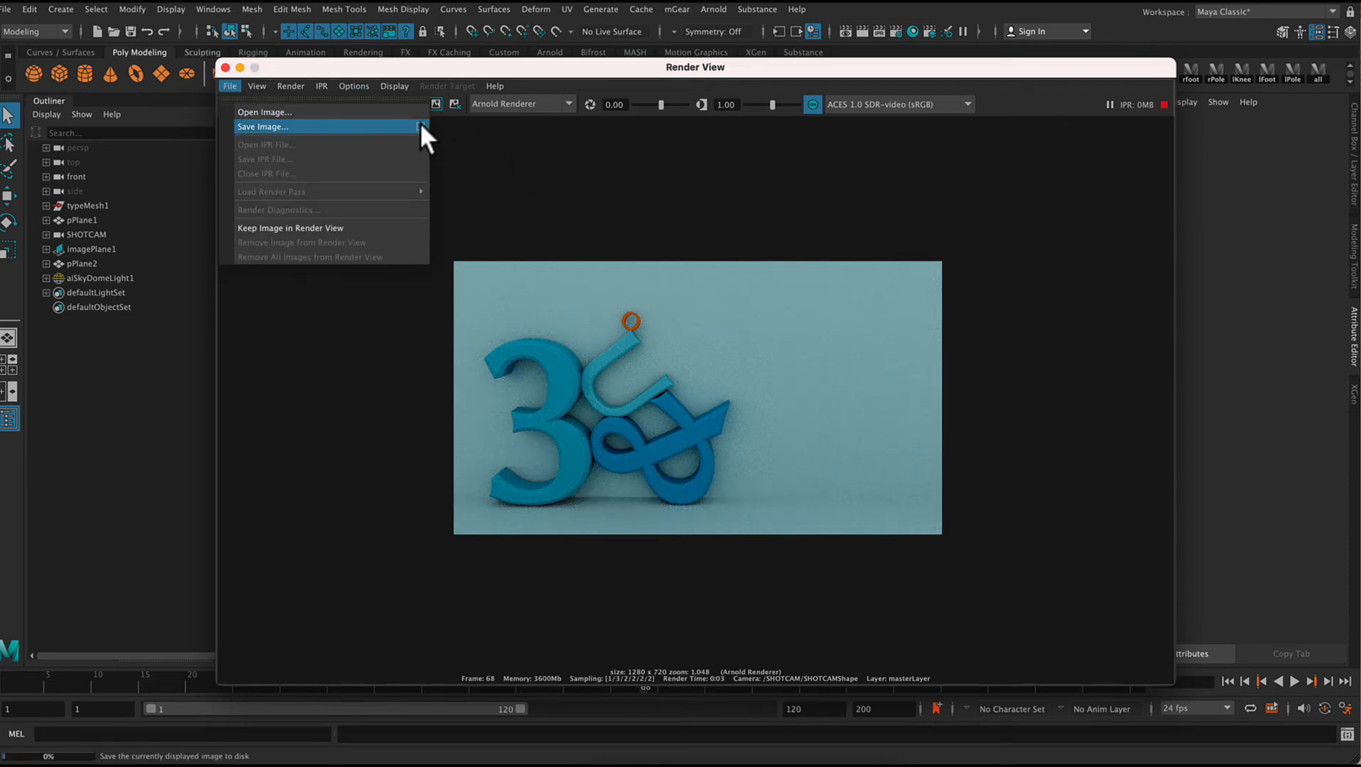
left_click(420, 126)
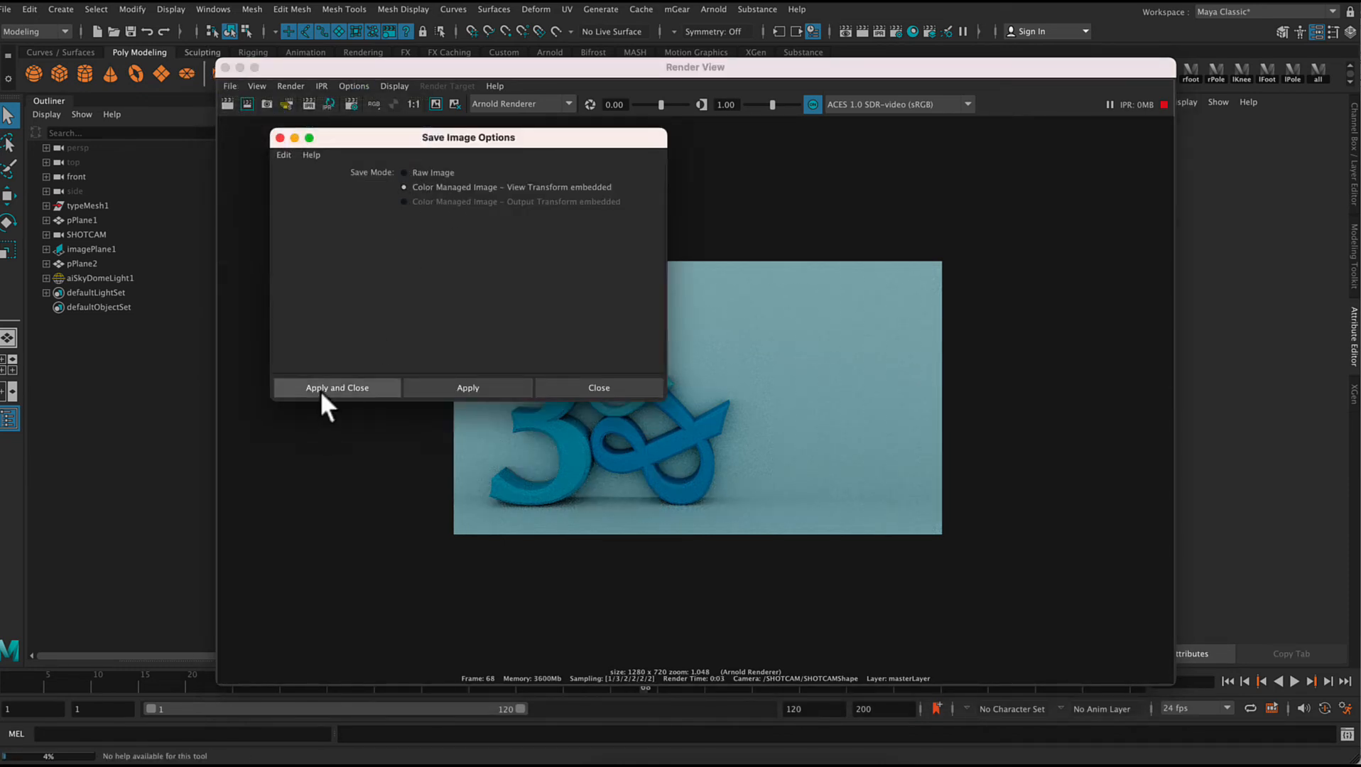
left_click(322, 389)
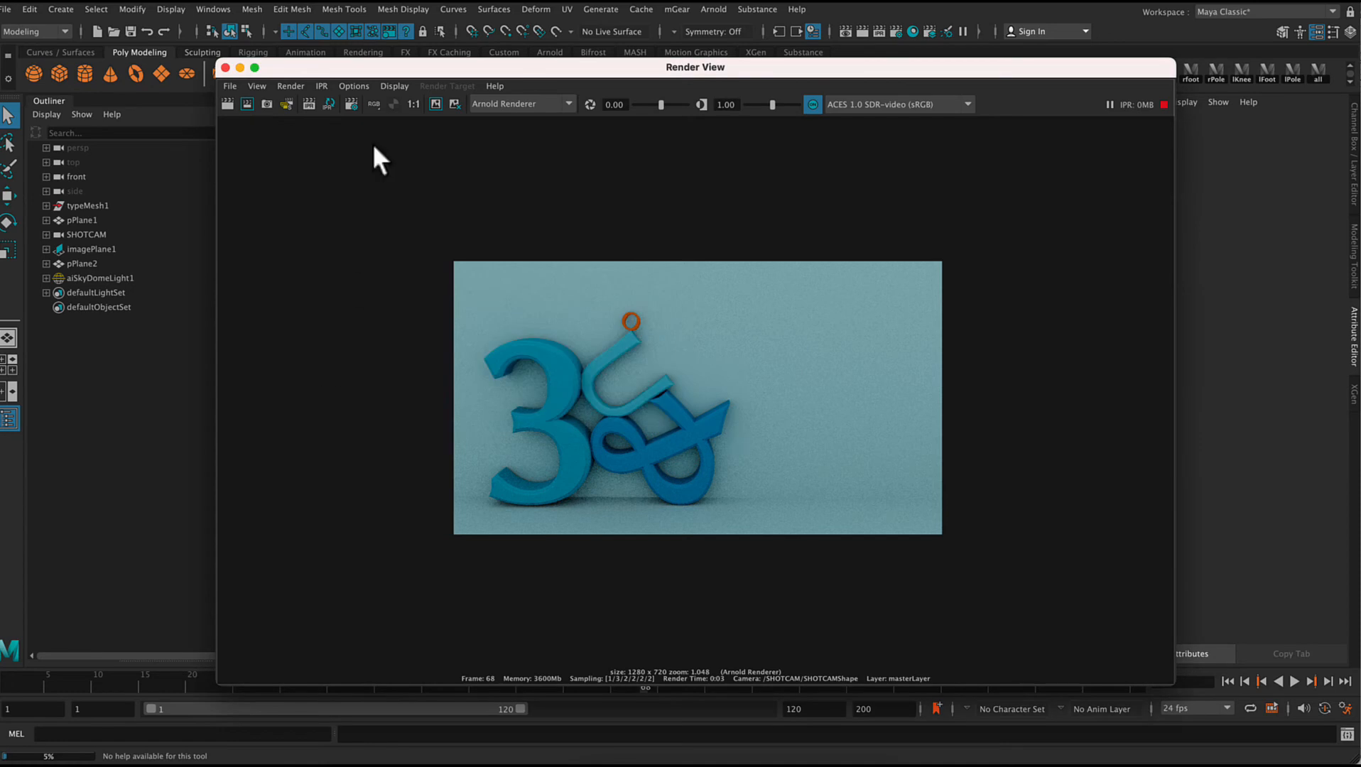
- Set the image format for the render output to jpeg in the Render Settings
left_click(349, 106)
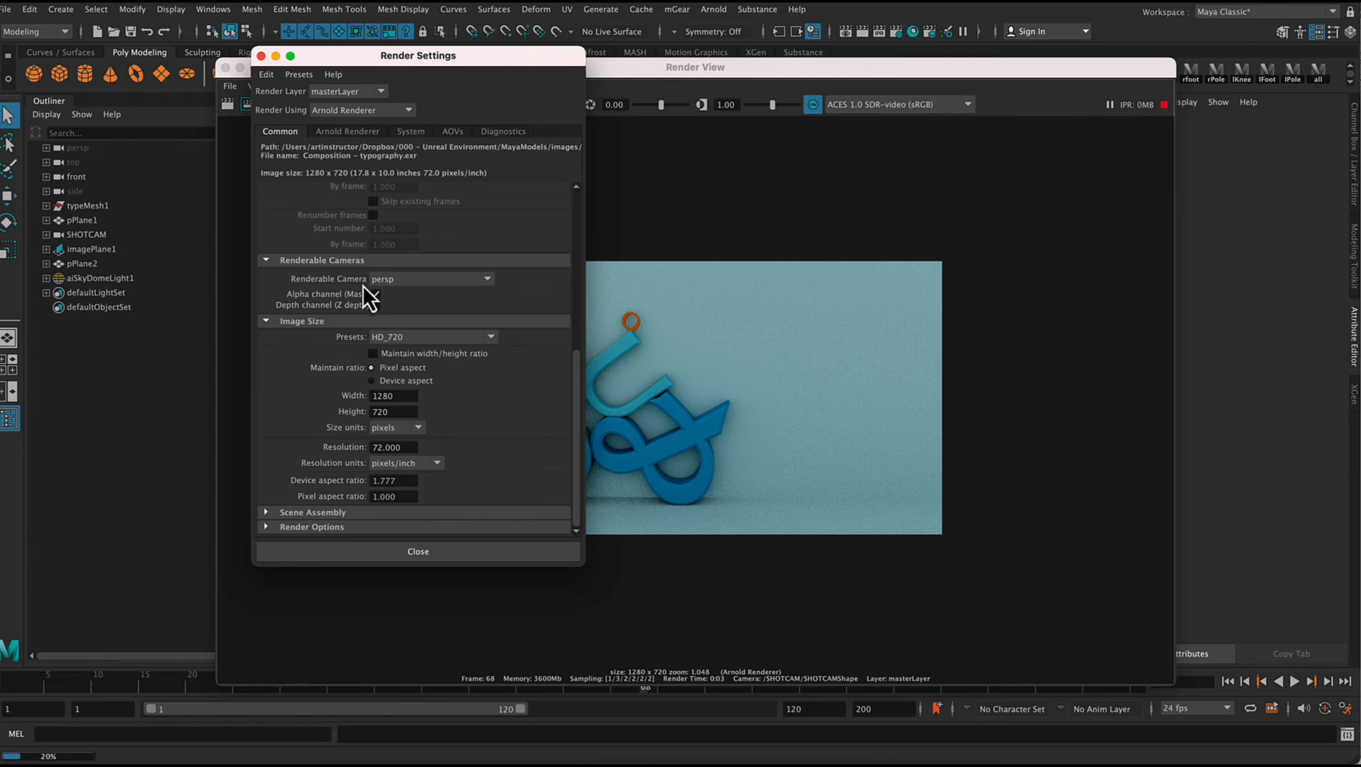
scroll(362, 286, "up", 8)
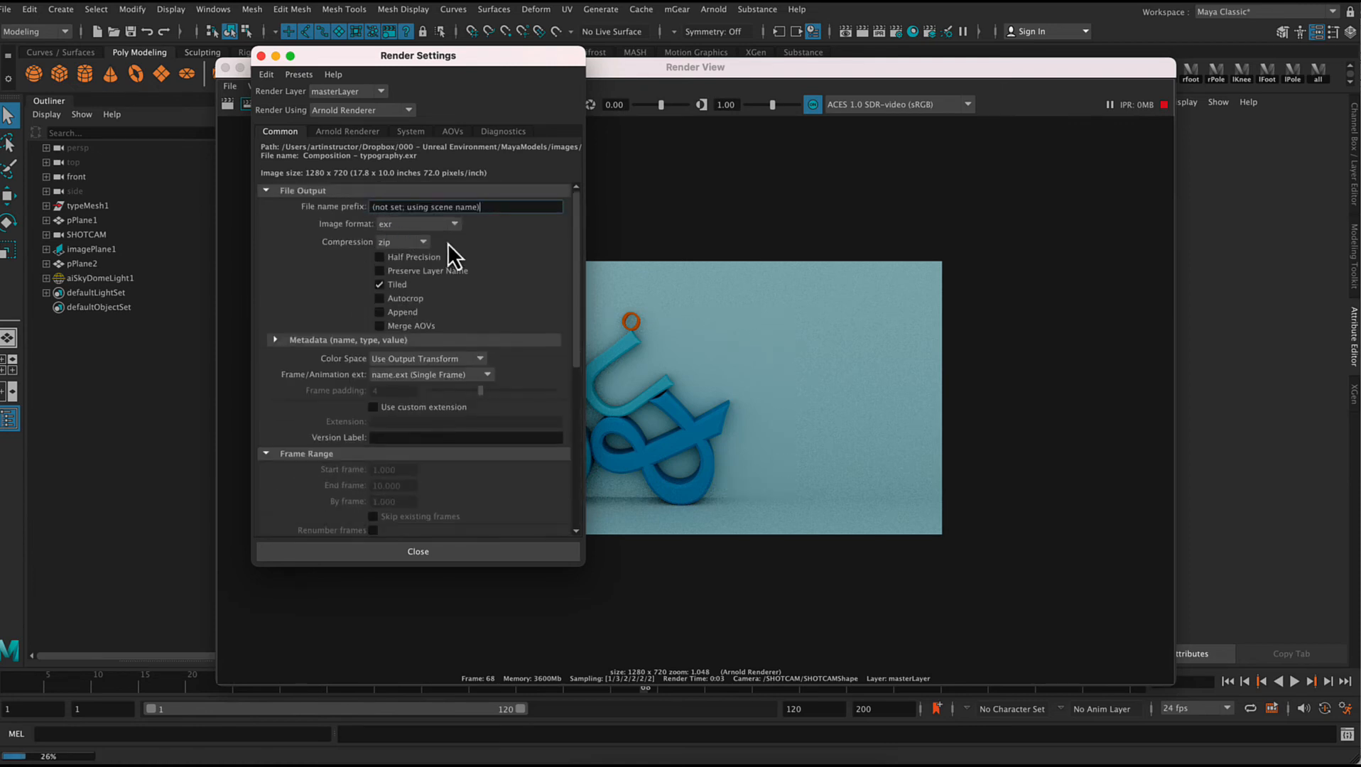
left_click(454, 225)
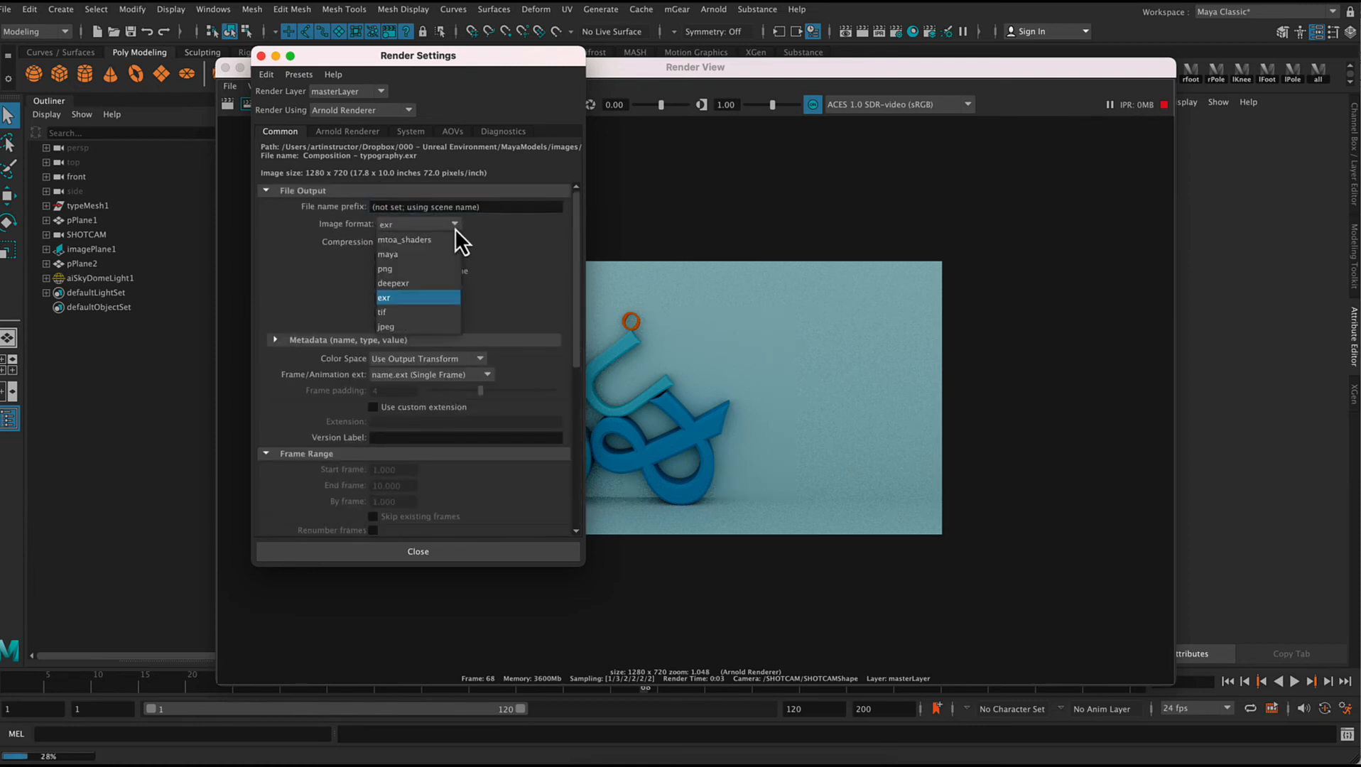
left_click(424, 324)
- Set the renderable camera to SHOTCAM and the image size preset to HD_1080
scroll(424, 321, "down", 8)
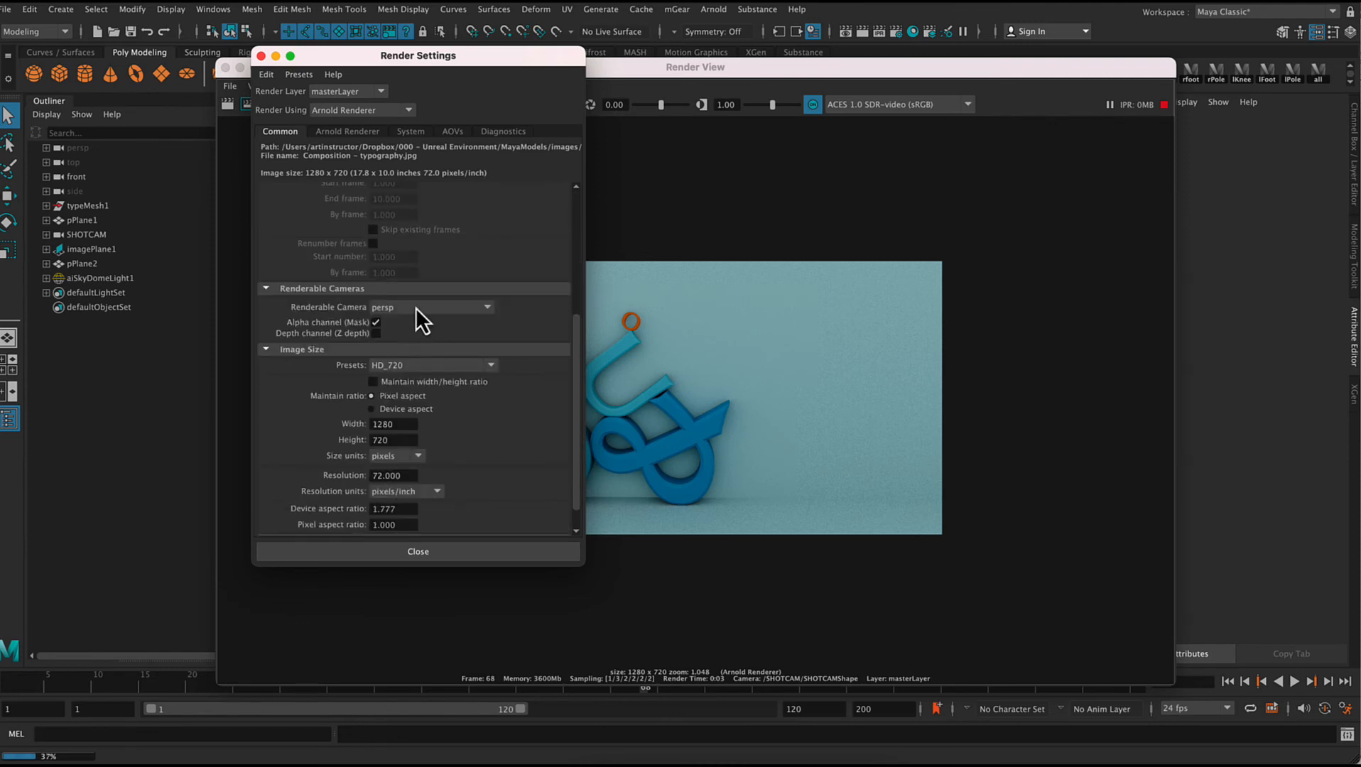
left_click(413, 310)
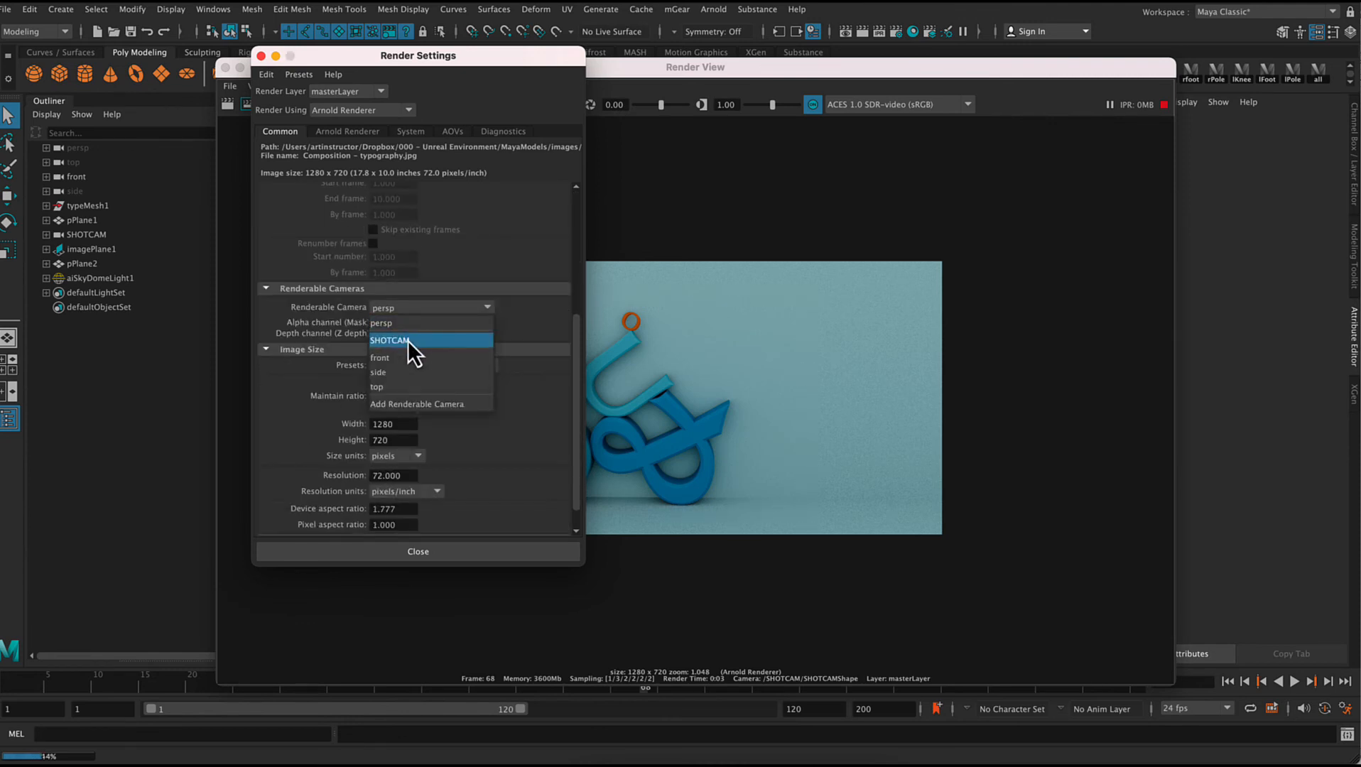
left_click(407, 340)
left_click(407, 366)
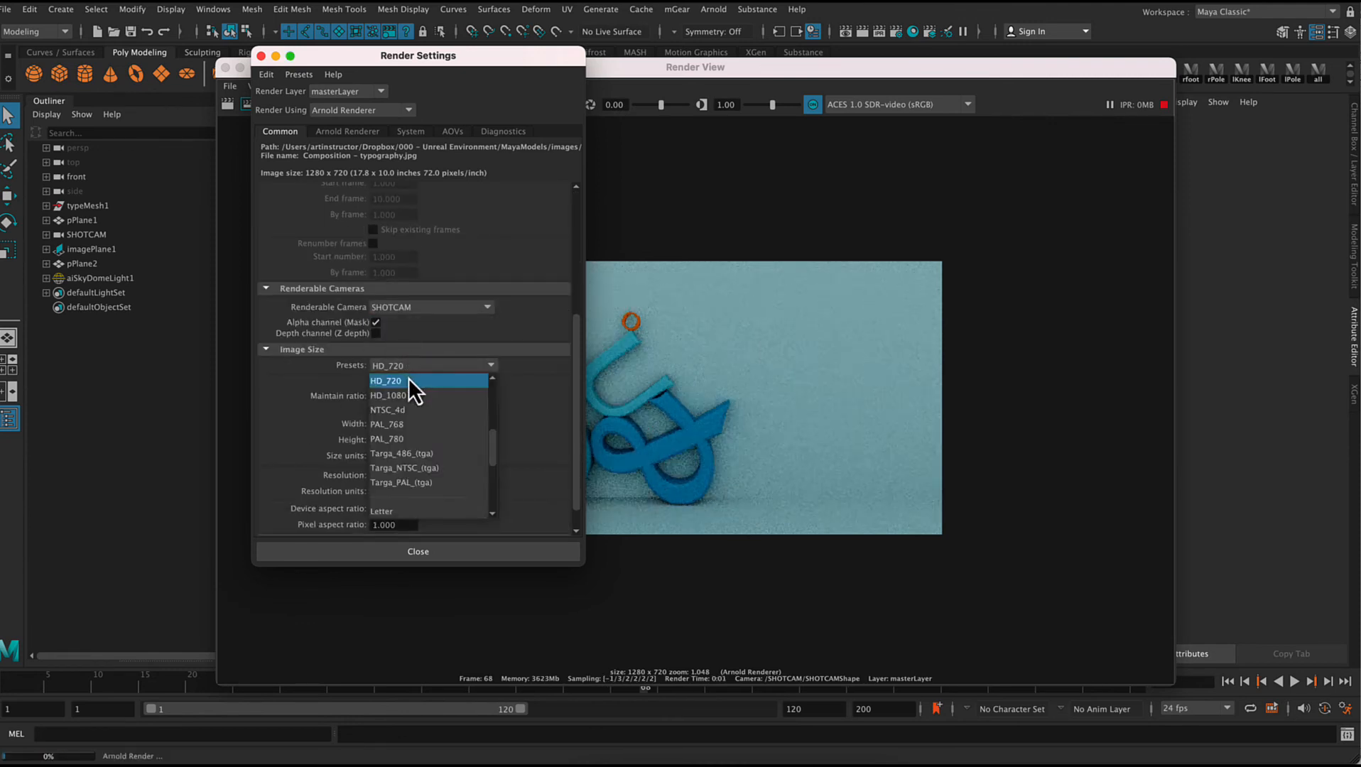
left_click(407, 396)
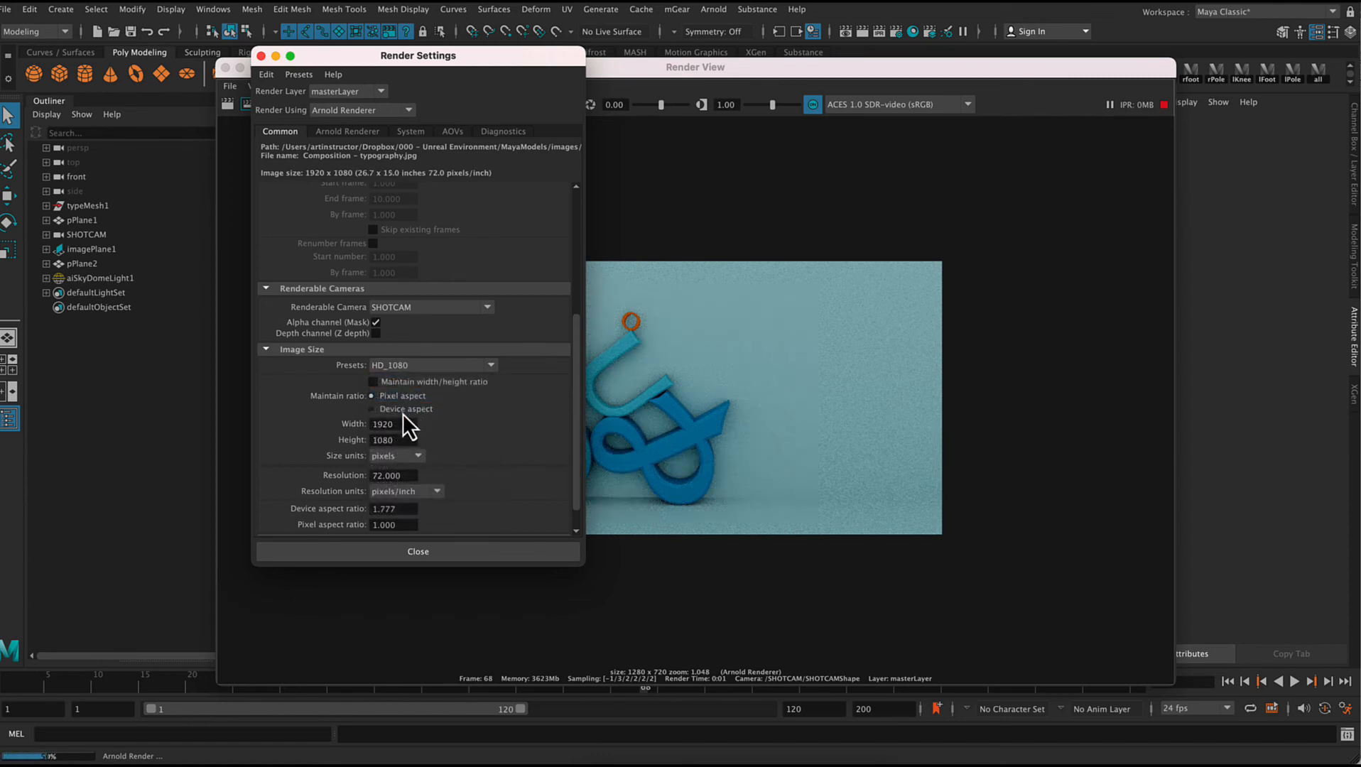
- Set the Arnold Specular, Transmission and SSS samples to 0 in the render's sampling settings
left_click(363, 133)
left_click(384, 227)
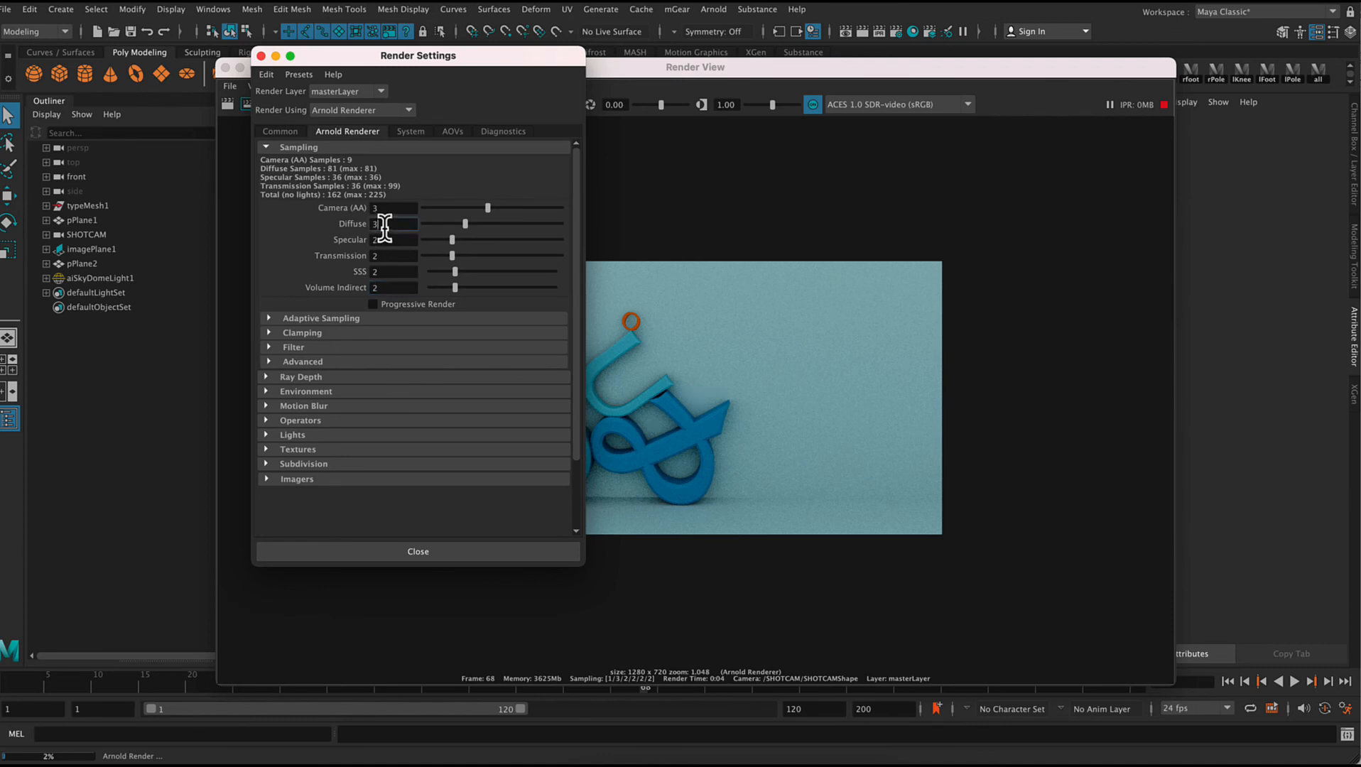
left_click(385, 211)
double_click(384, 241)
type("0")
key("Tab")
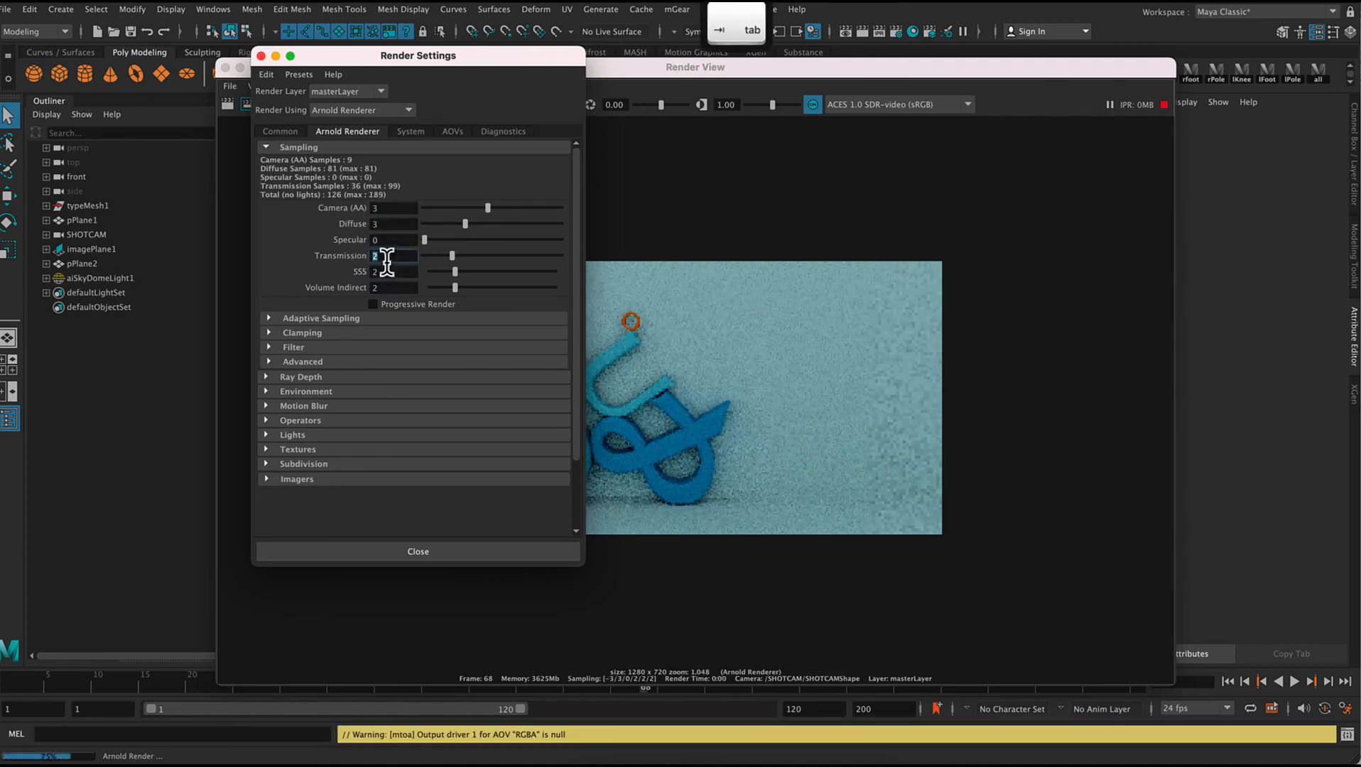
type("0")
key("Tab")
type("0")
key("Tab")
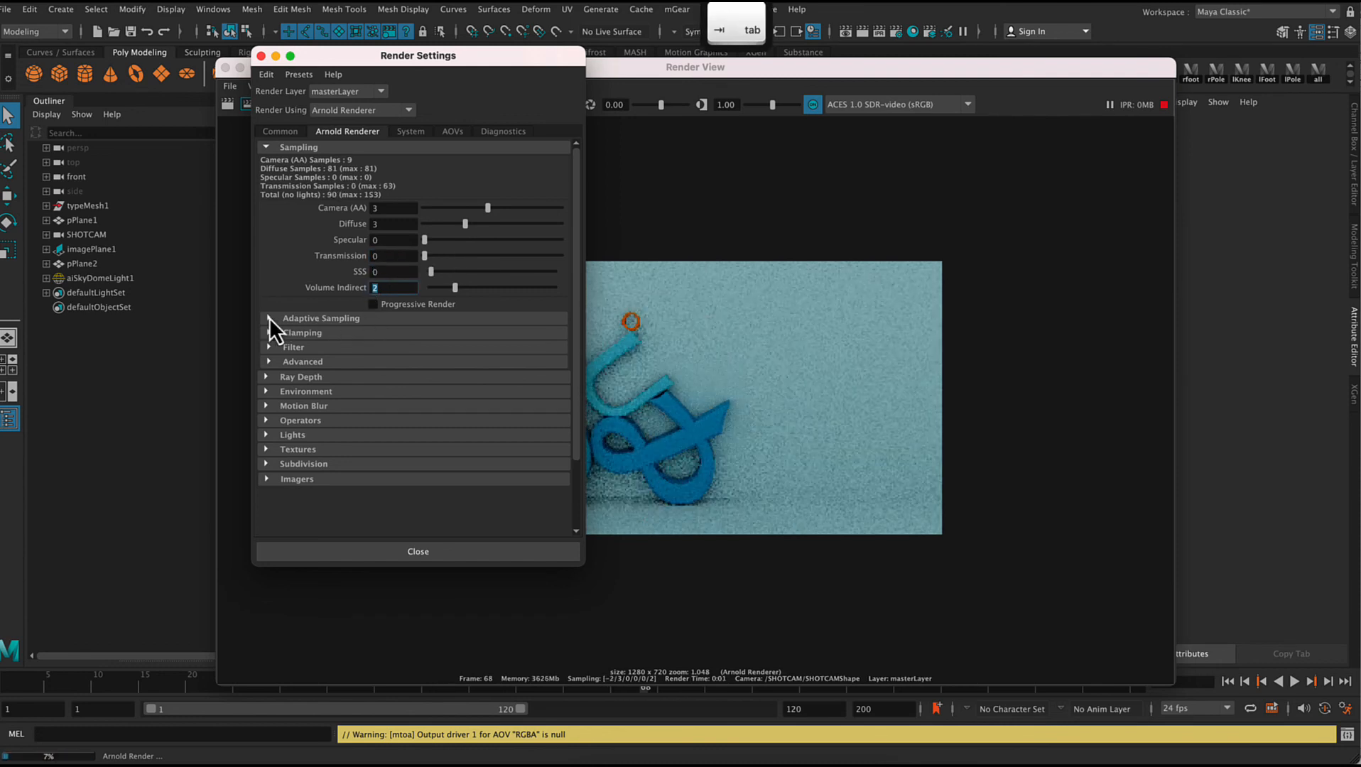
- Enable Adaptive Sampling for the Arnold renderer and close the Render Settings
left_click(269, 319)
left_click(377, 335)
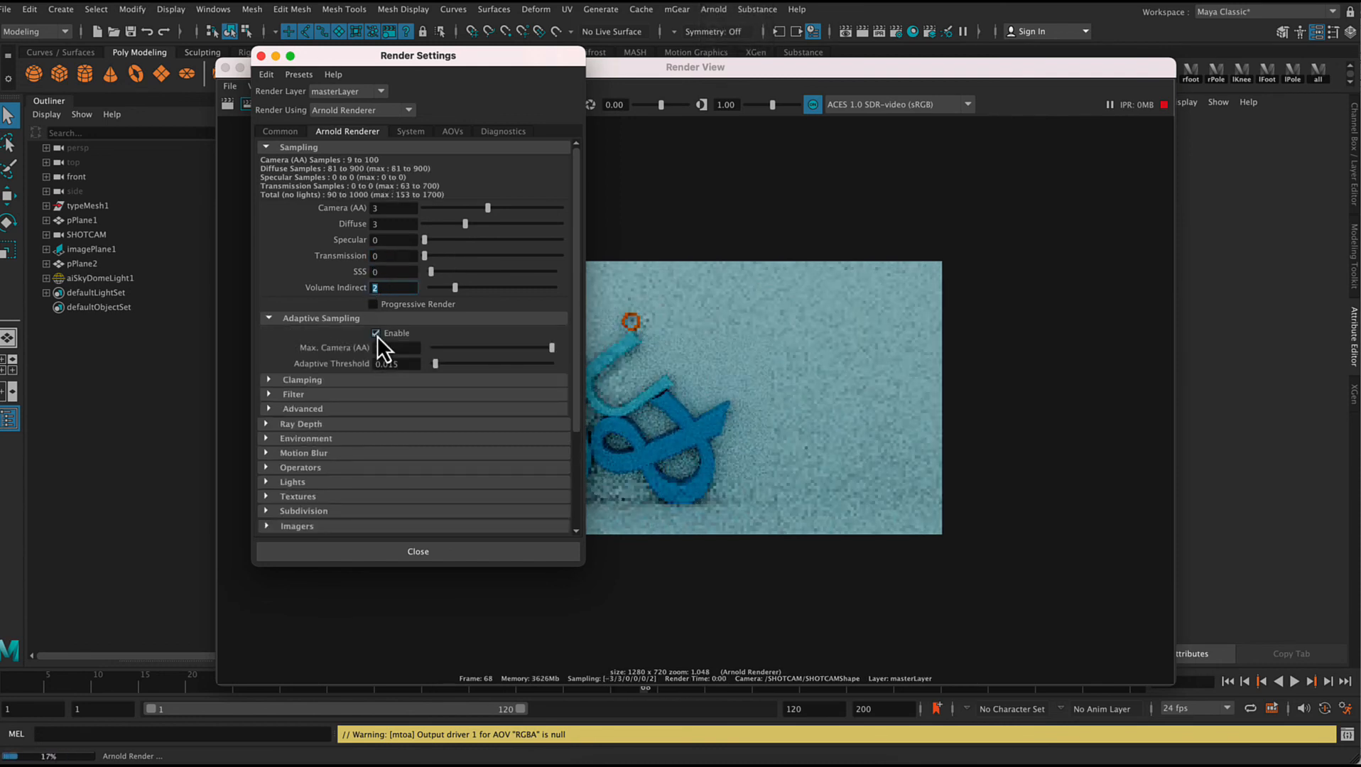
left_click(394, 551)
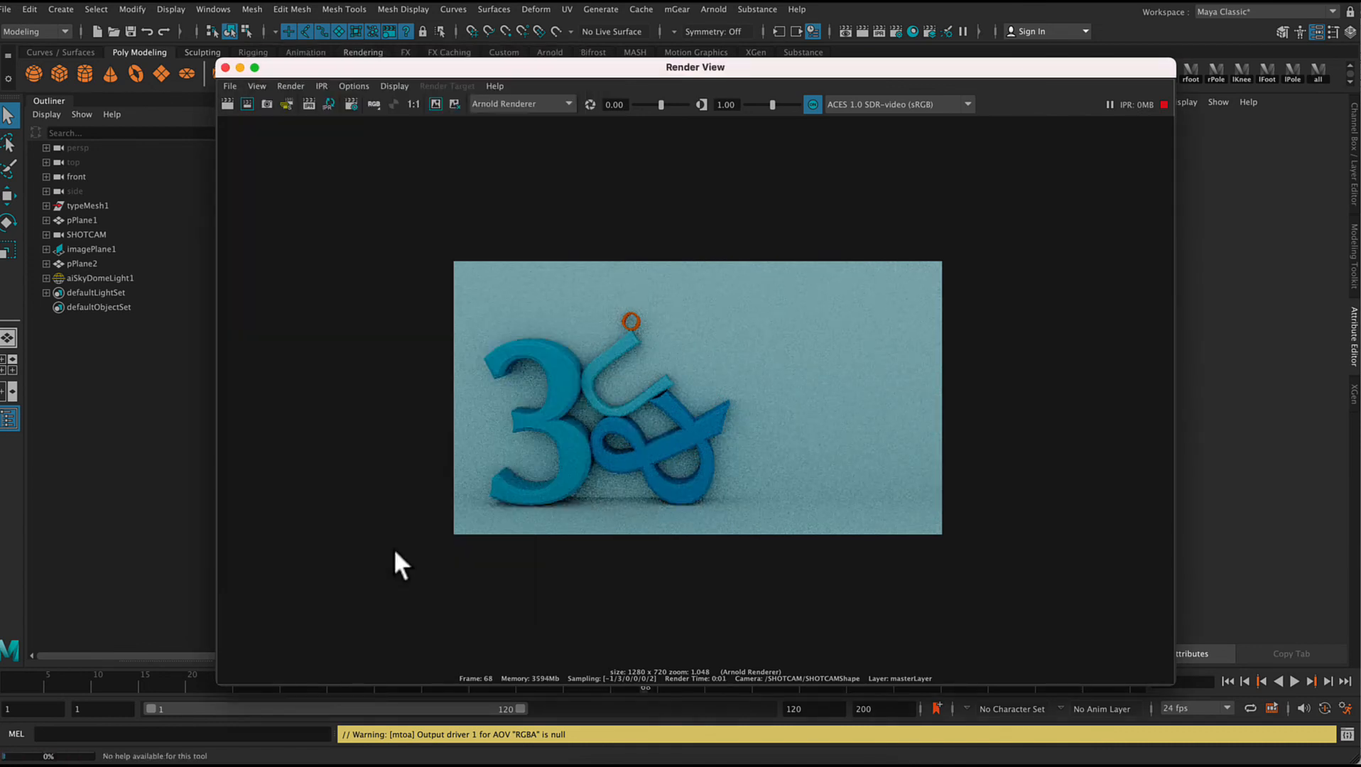
- Render the full scene in the Render View through the current SHOTCAM camera
left_click(299, 84)
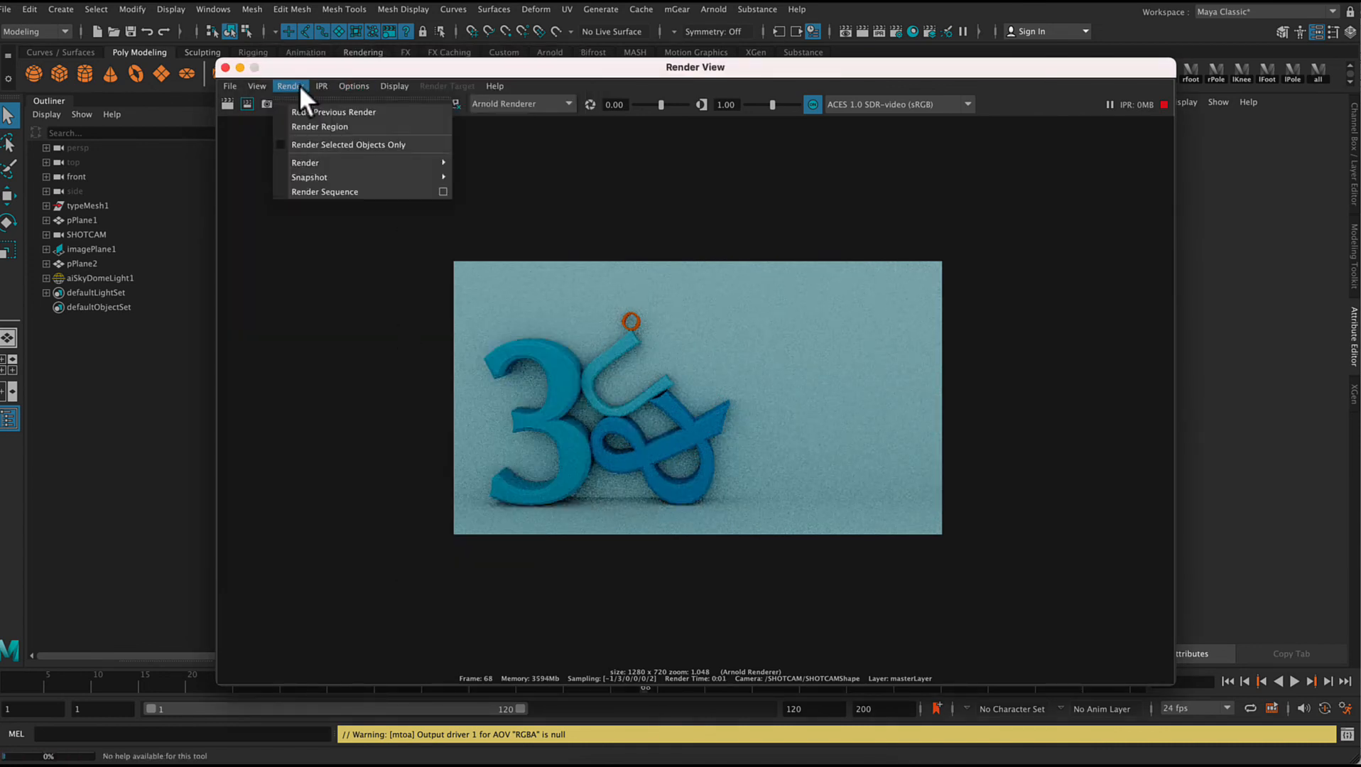
mouse_move(321, 162)
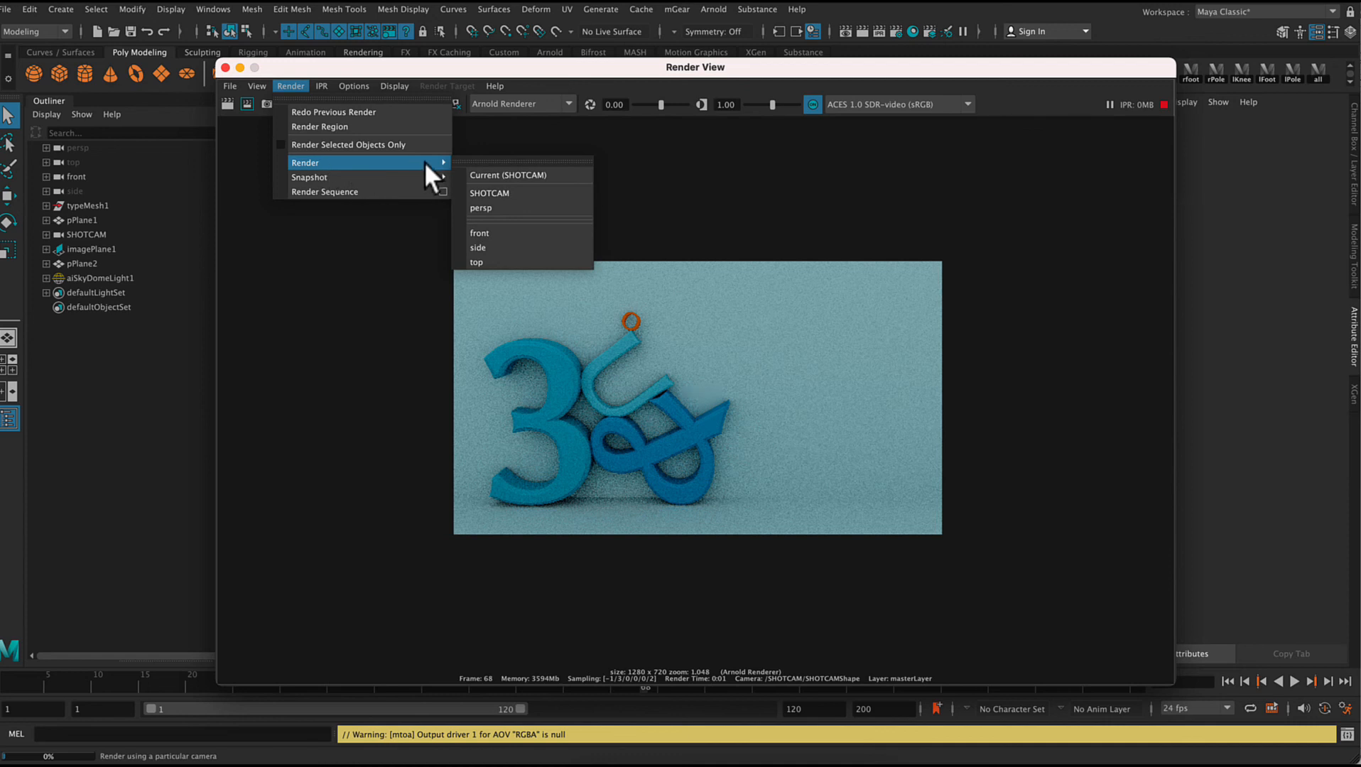
left_click(496, 177)
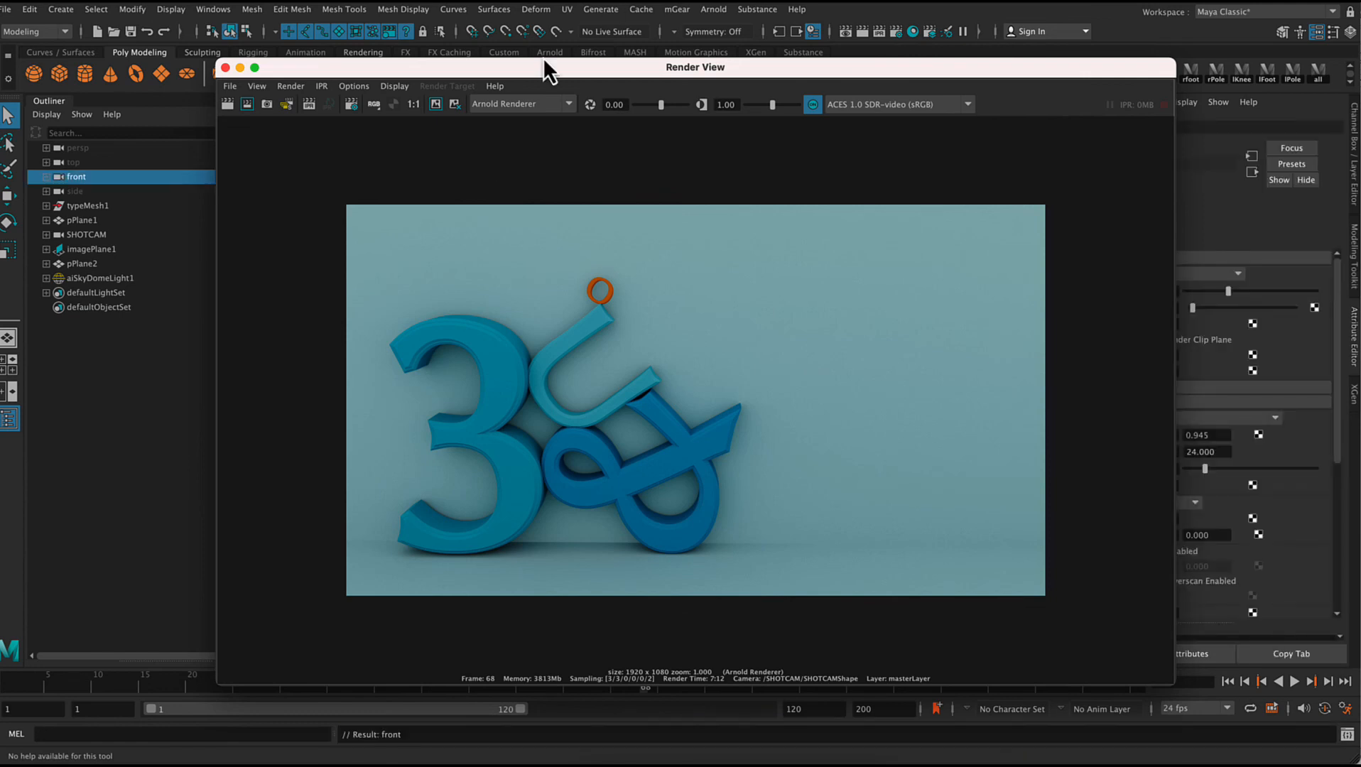
- Save the rendered image as a JPEG named Type Composition in the Thumbnails folder
left_click(230, 86)
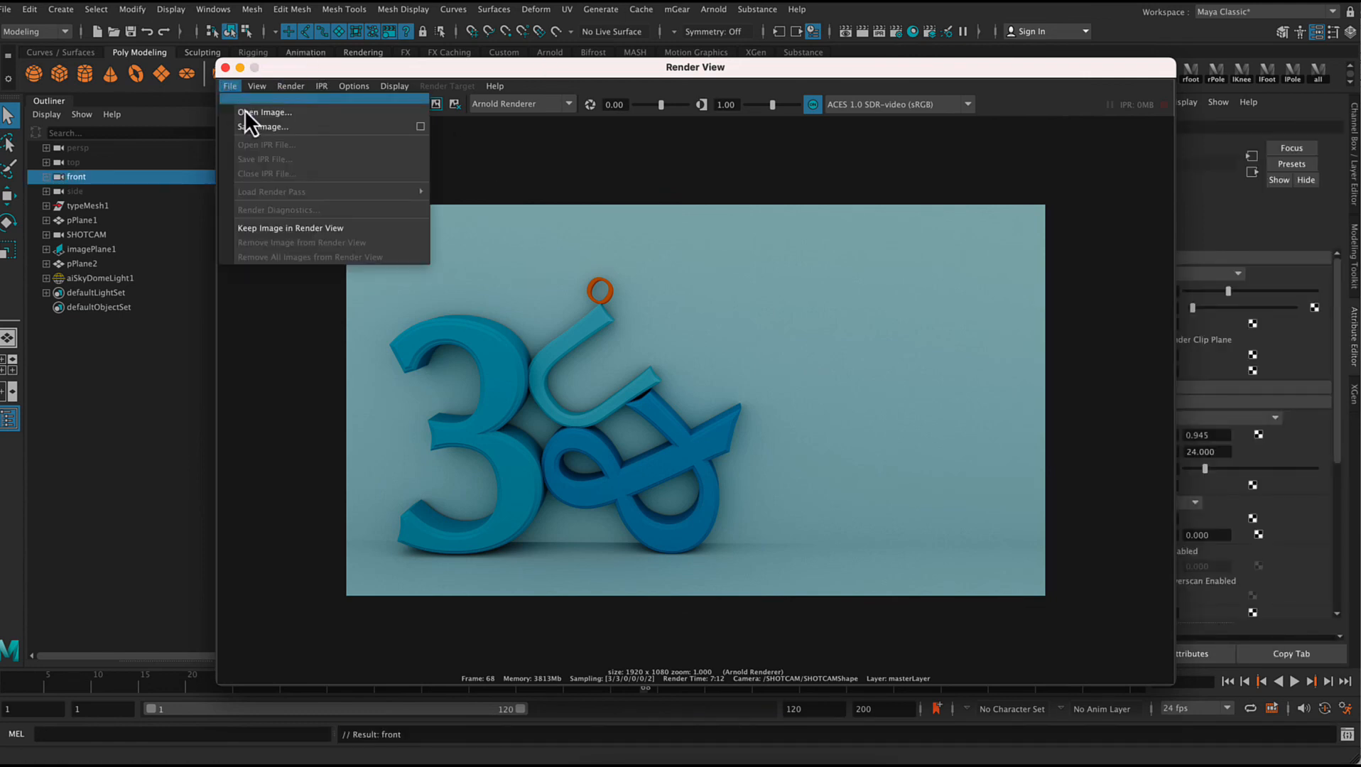
left_click(260, 128)
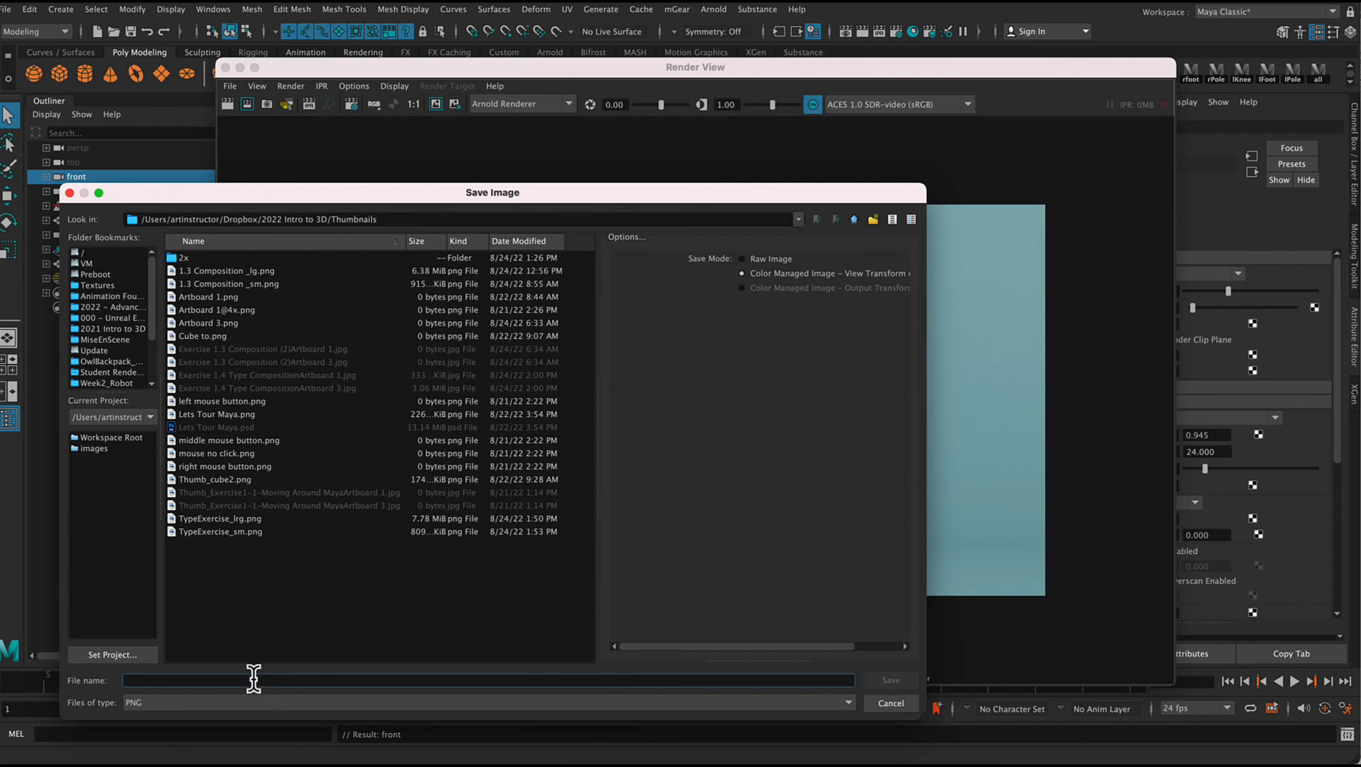
type("Type Compositio")
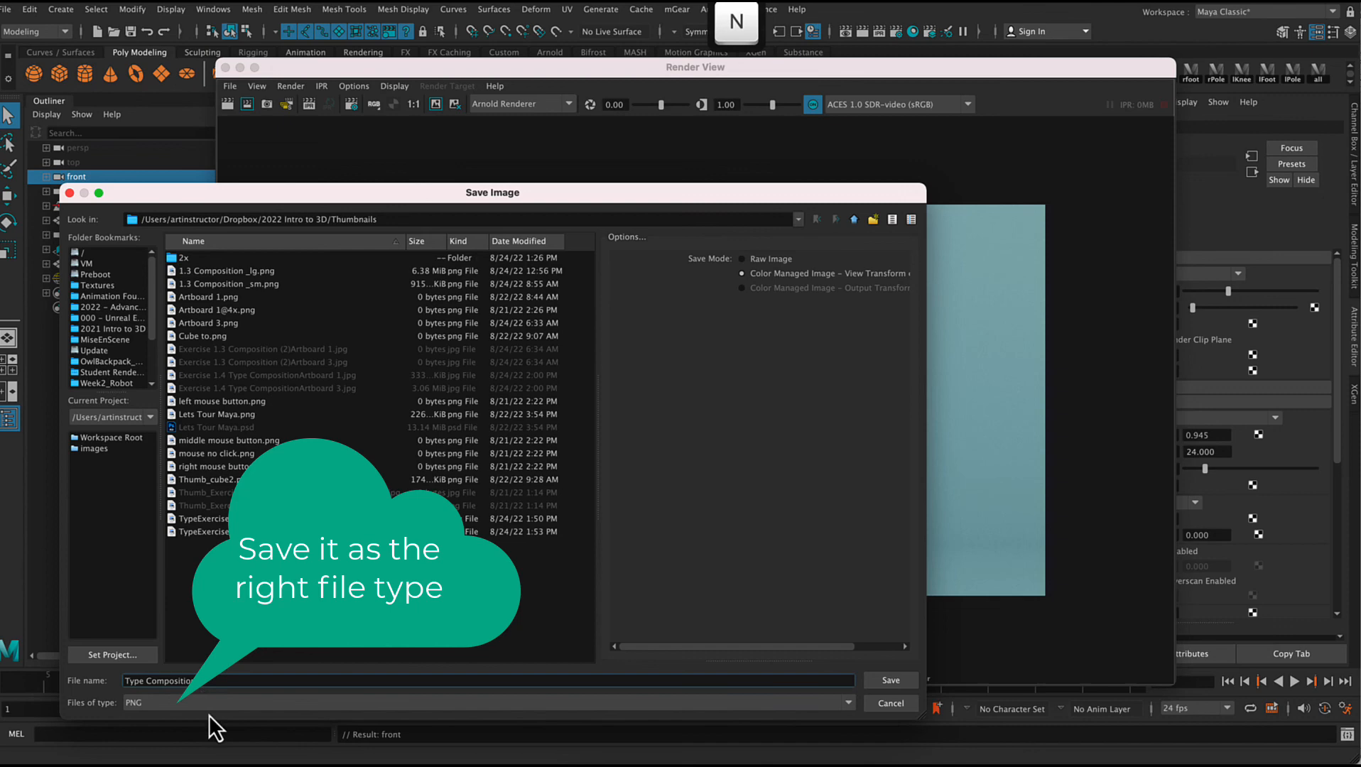
left_click(207, 705)
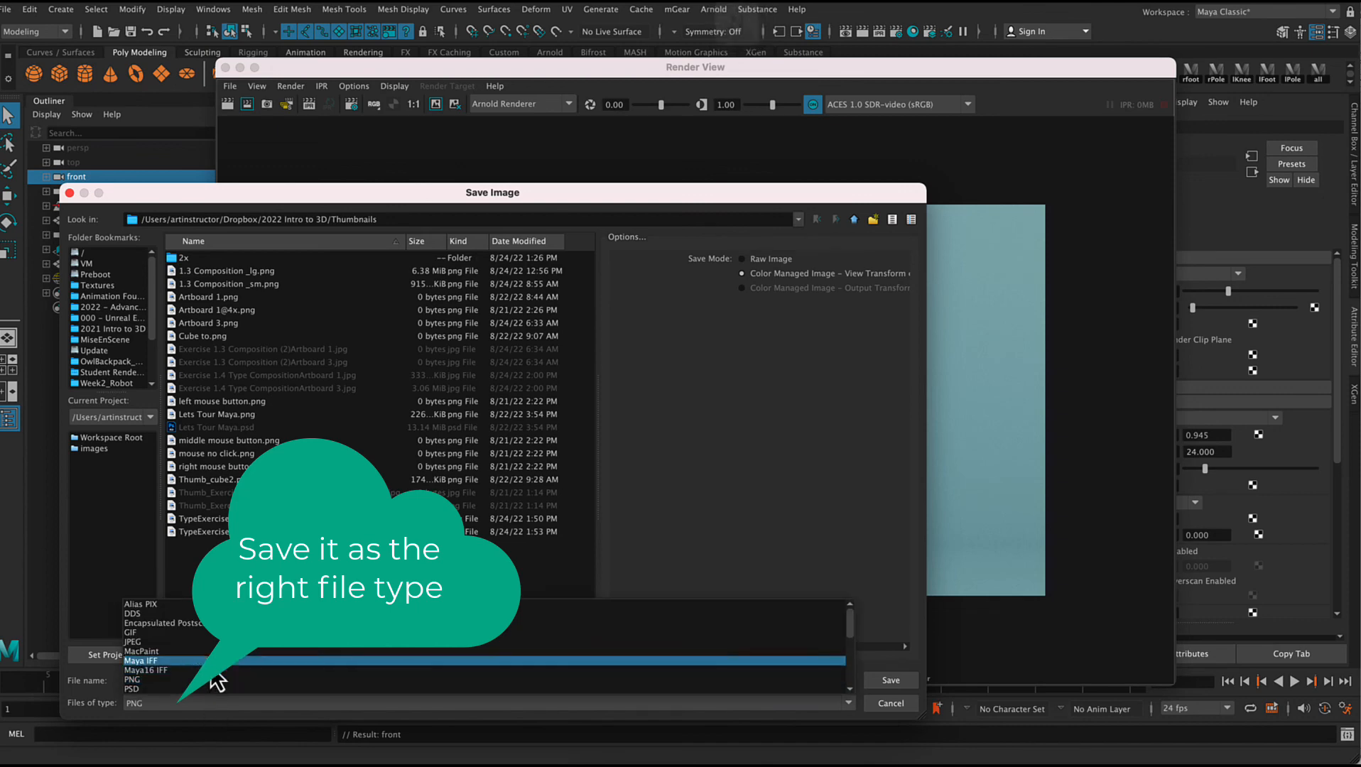
left_click(204, 642)
left_click(890, 680)
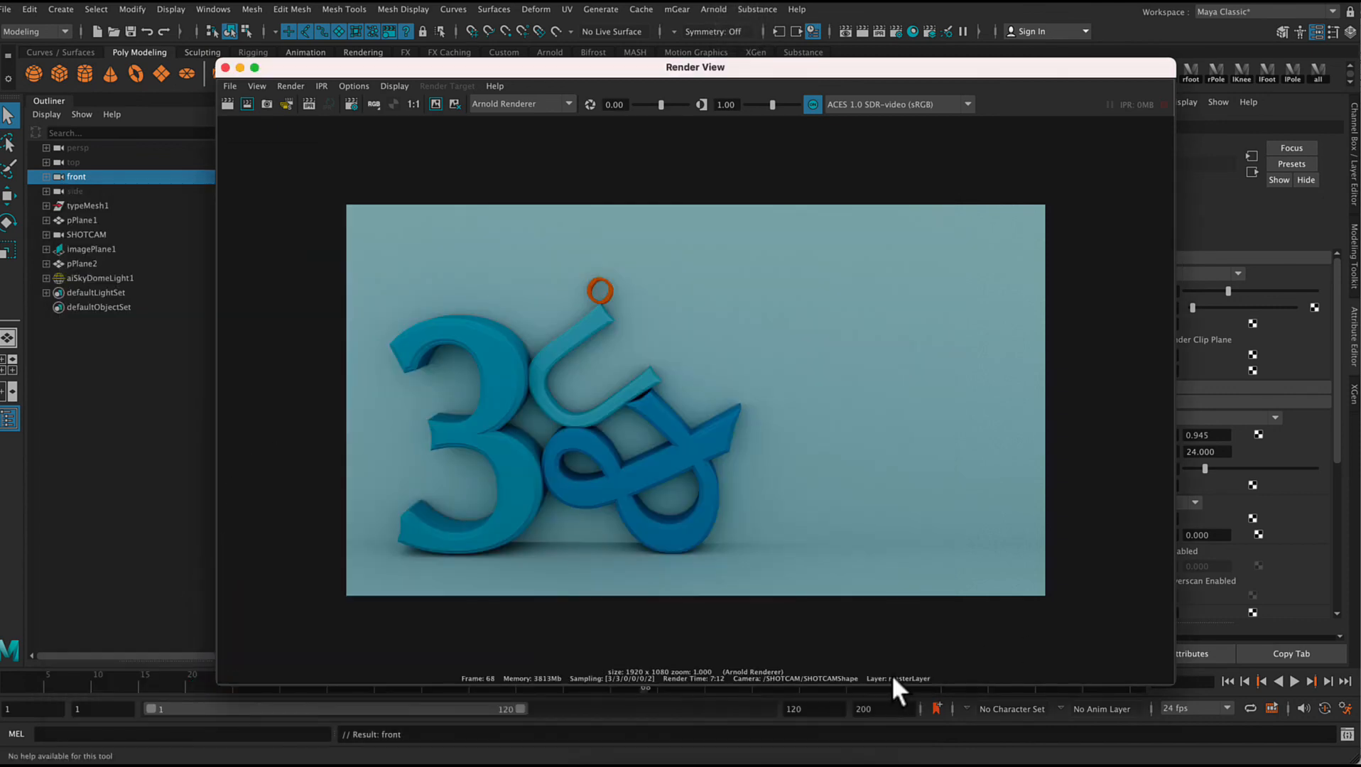